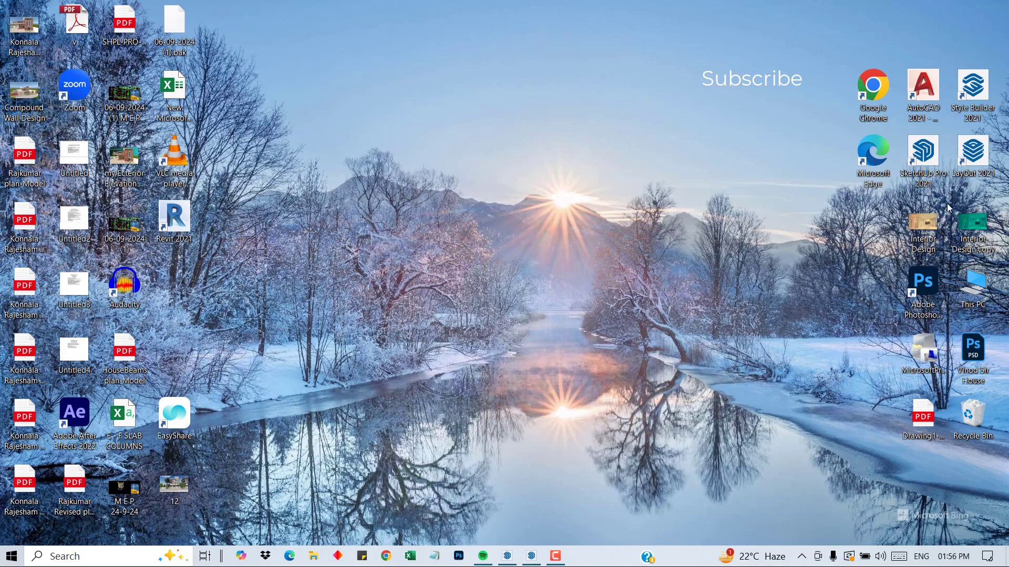
Start a new SketchUp model from the Architectural Inches template and delete the default human figure.
double_click(940, 158)
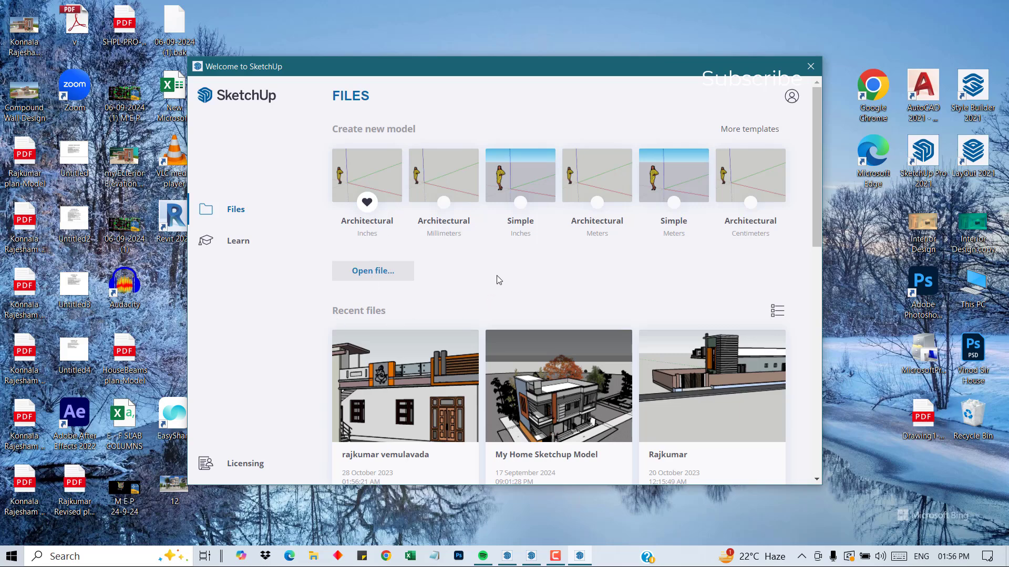
scroll(479, 314, down, 3)
scroll(449, 306, down, 3)
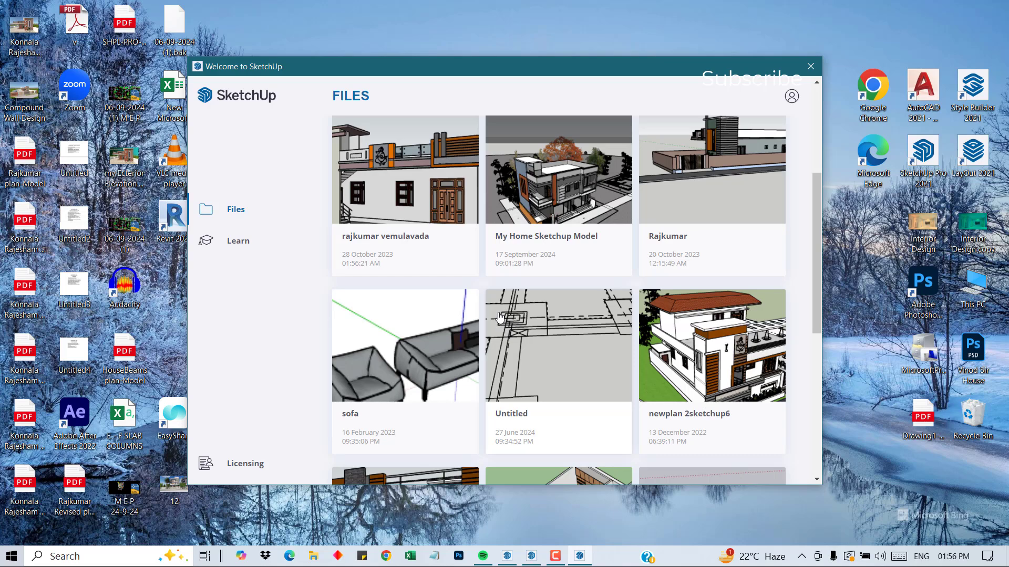
scroll(503, 323, down, 3)
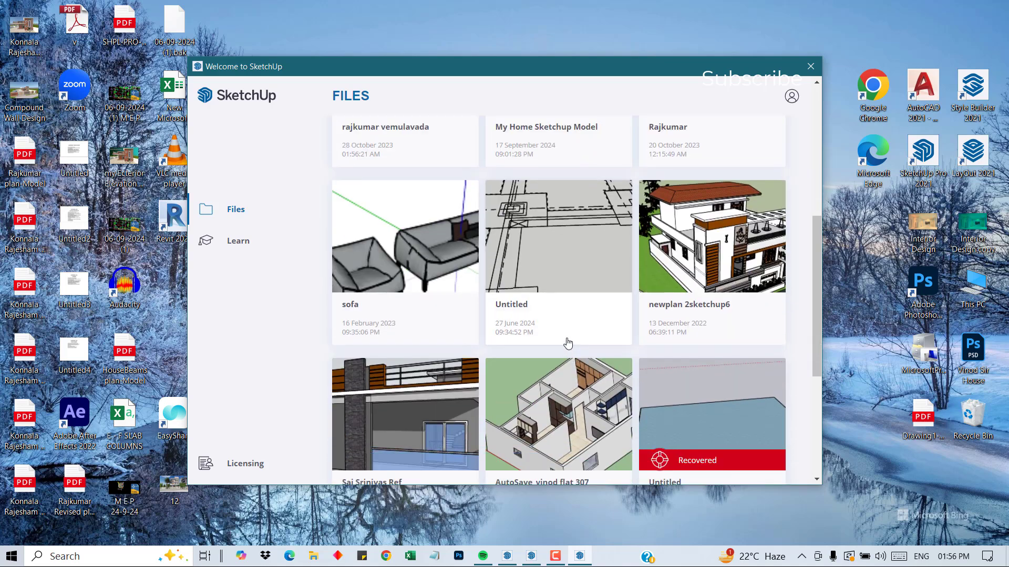
scroll(568, 343, up, 9)
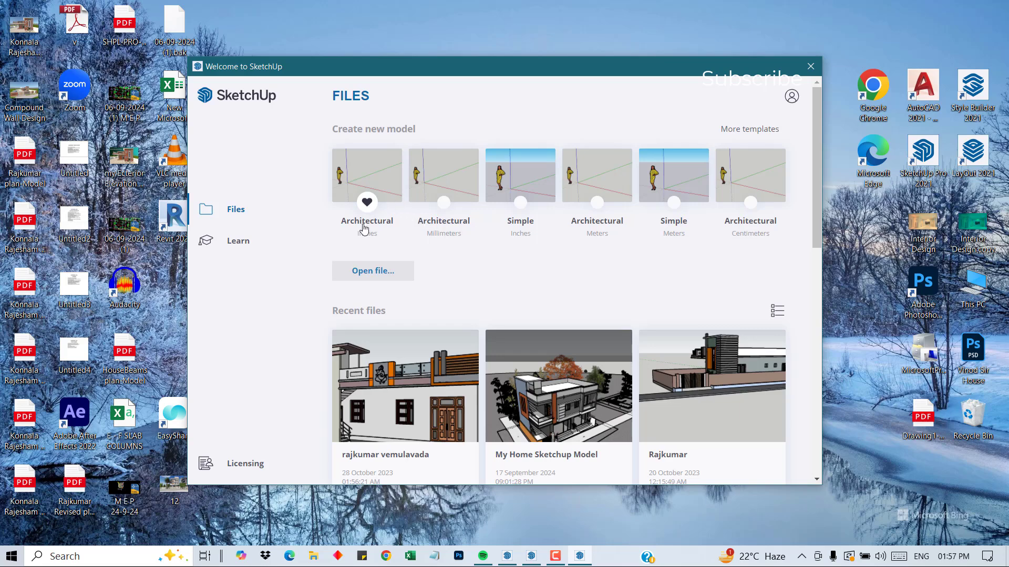
click(375, 176)
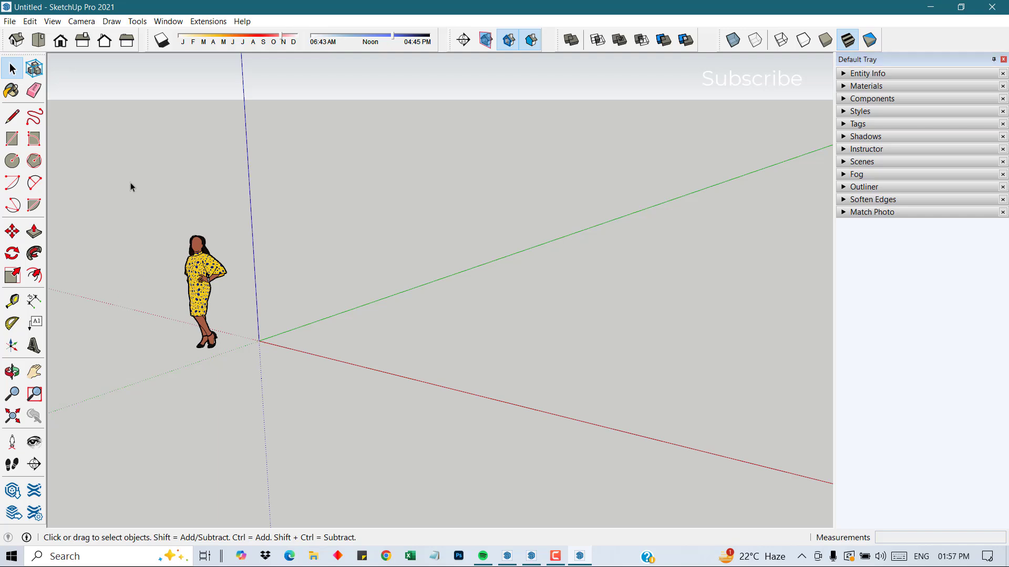
drag(131, 185, 419, 439)
key(Delete)
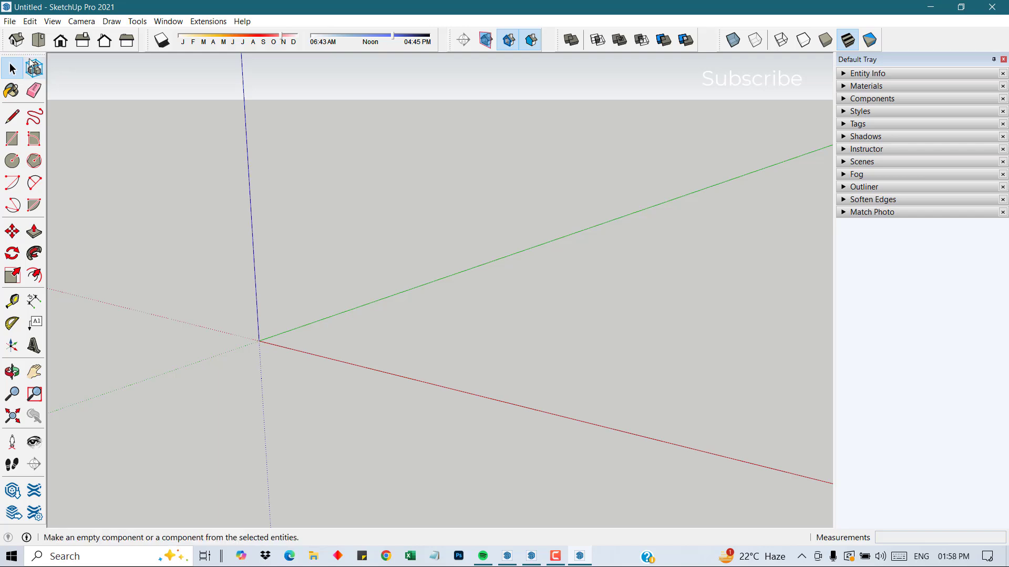
Float the Large Tool Set over the drawing area and dock it back in its original place.
drag(23, 55, 352, 78)
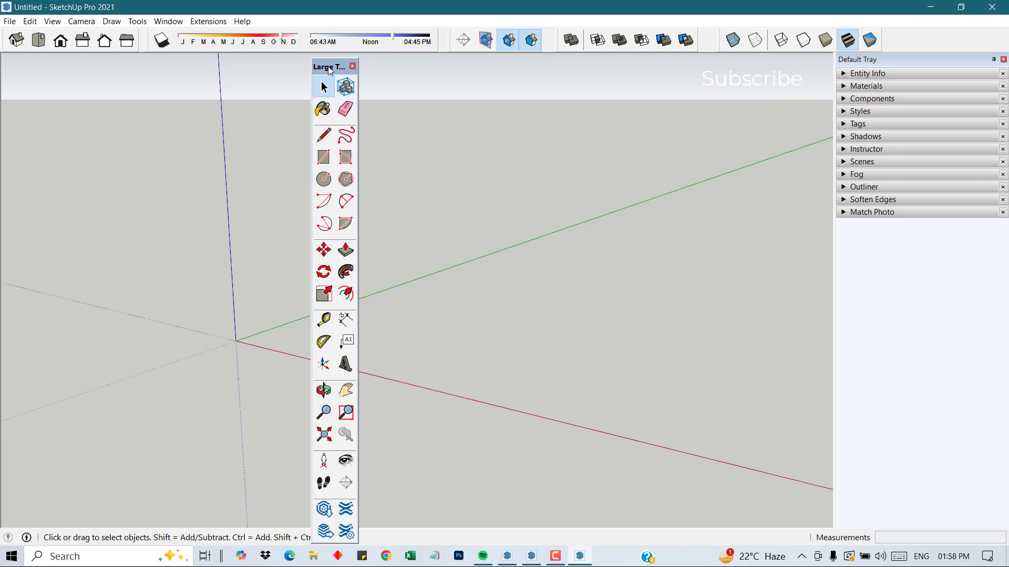
drag(330, 71, 16, 66)
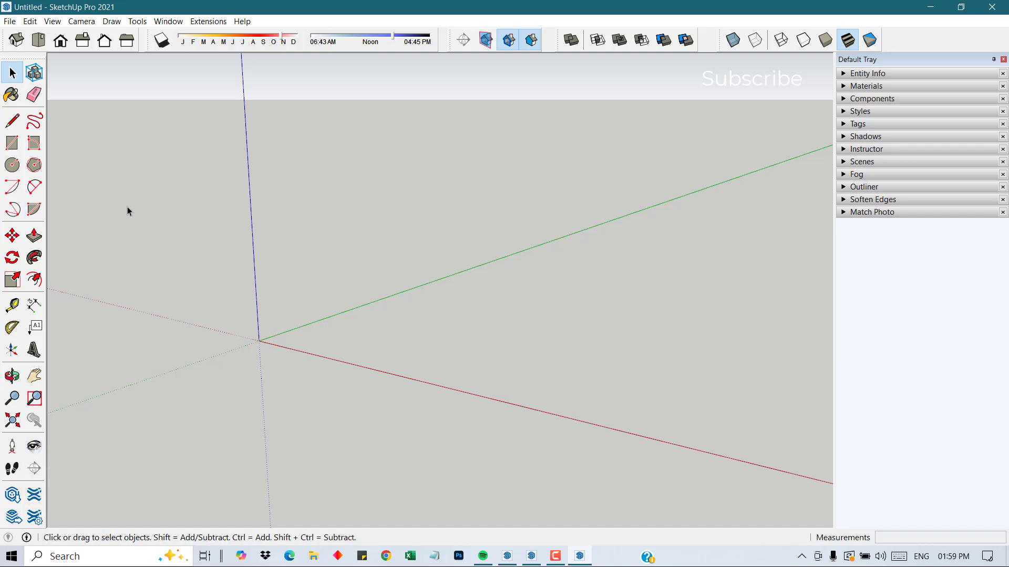
Examine the origin and the red, green and blue axes at different zoom levels and viewing angles.
scroll(190, 234, down, 1)
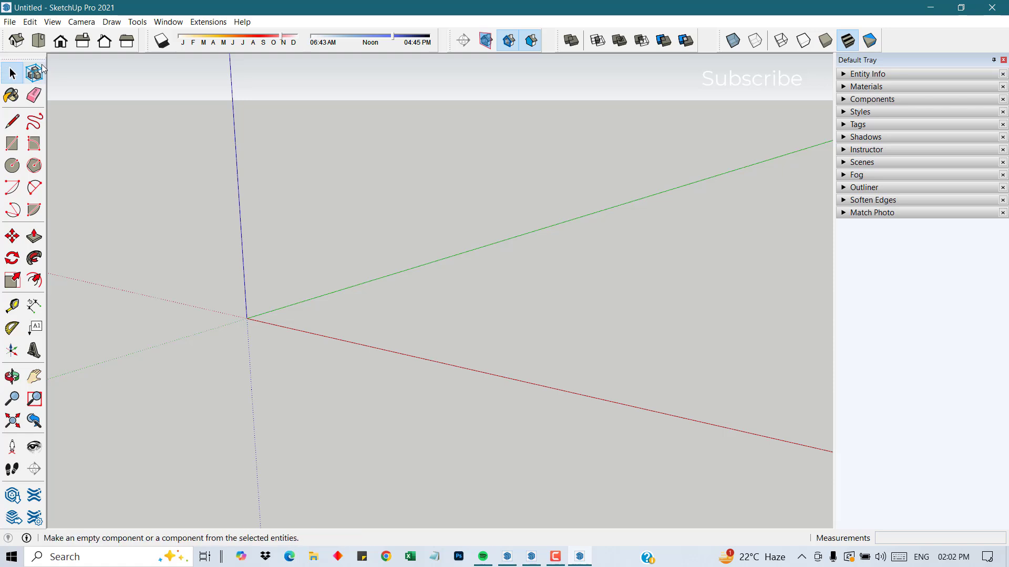
scroll(542, 388, down, 1)
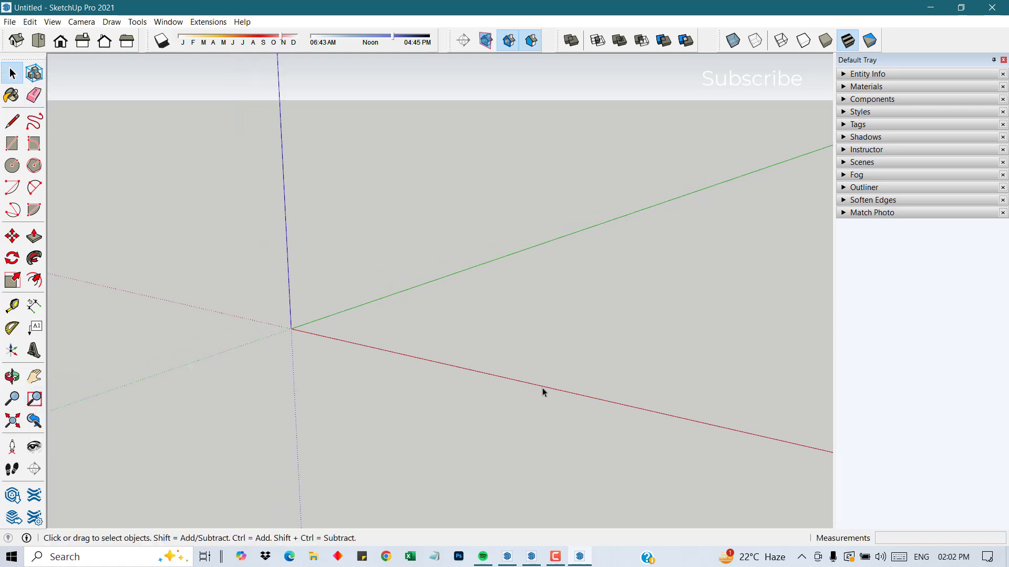
scroll(338, 352, up, 1)
scroll(338, 353, down, 3)
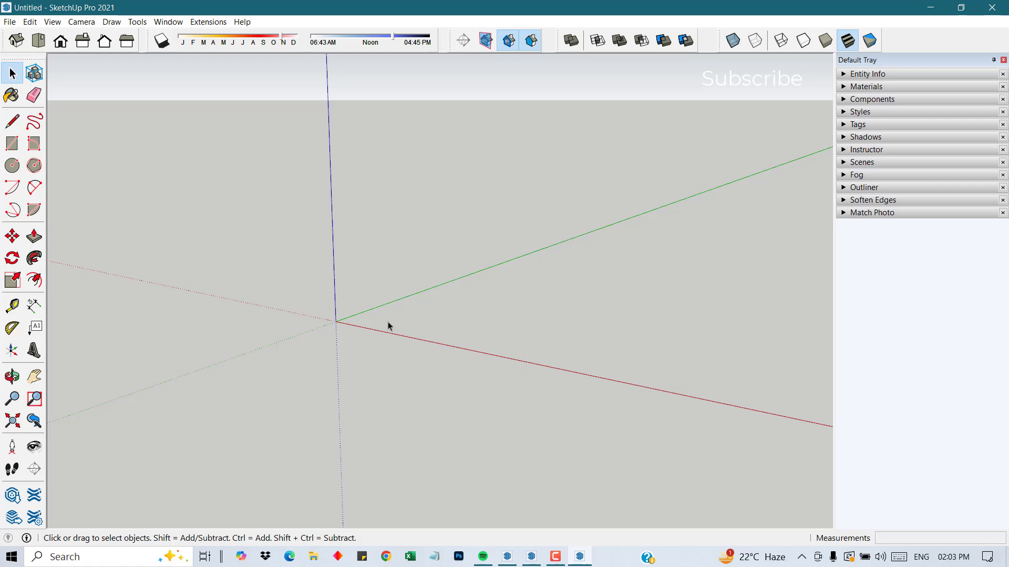
scroll(338, 191, up, 2)
scroll(367, 304, down, 1)
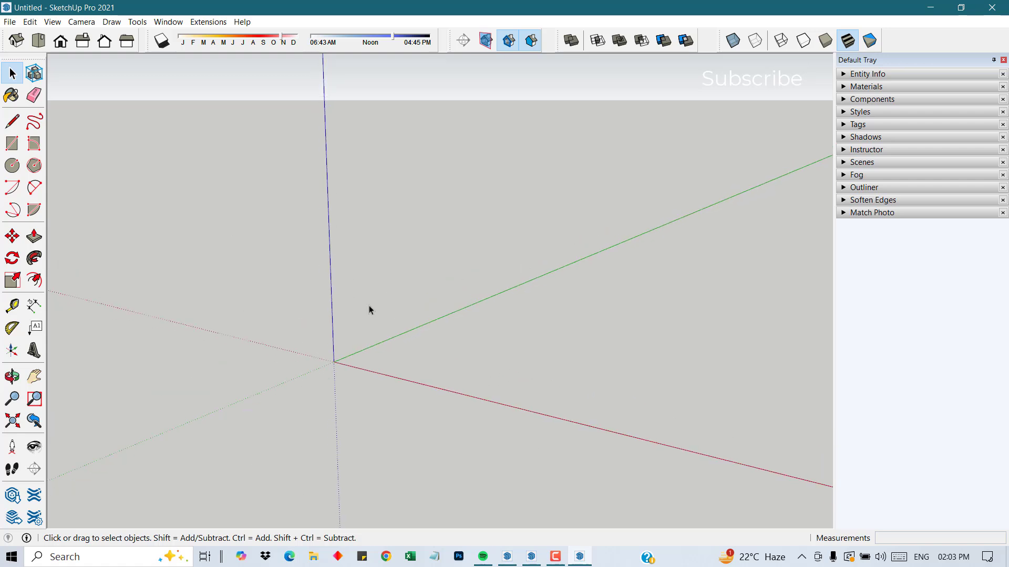
scroll(391, 158, up, 1)
scroll(376, 339, up, 2)
scroll(375, 334, up, 3)
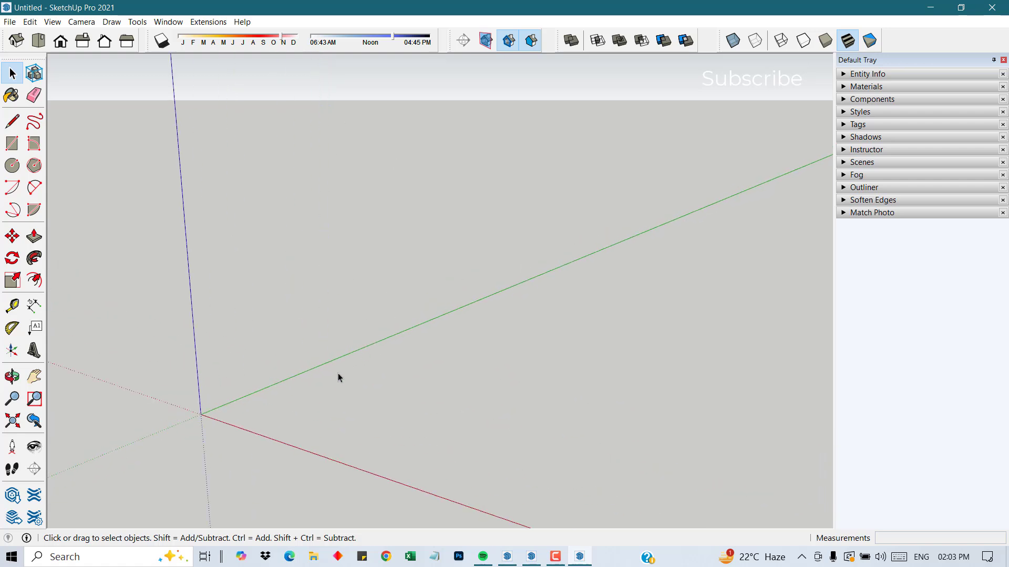
middle_drag(256, 446, 282, 441)
scroll(276, 235, down, 1)
scroll(276, 233, down, 1)
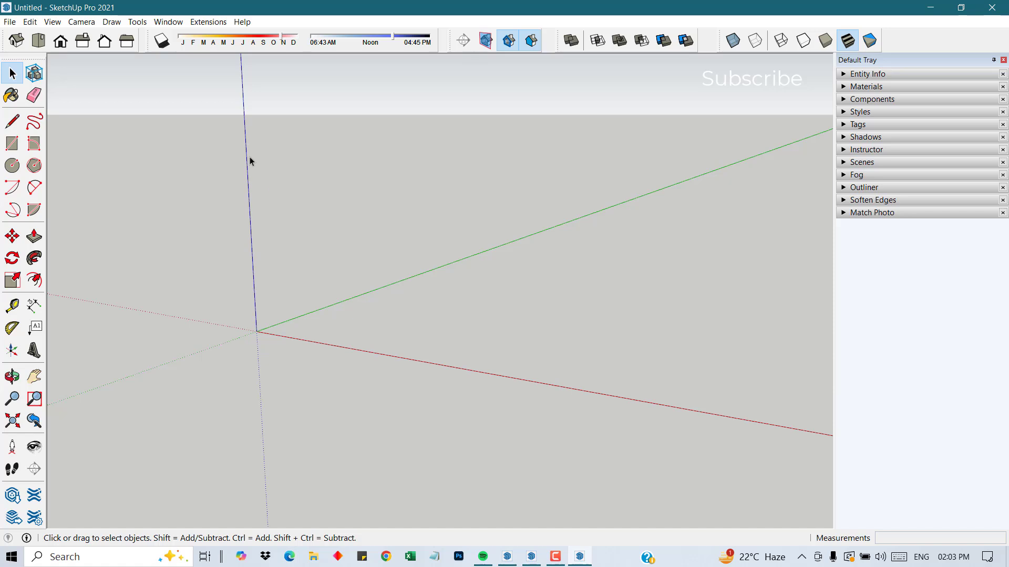
middle_drag(339, 357, 485, 281)
middle_drag(345, 349, 349, 337)
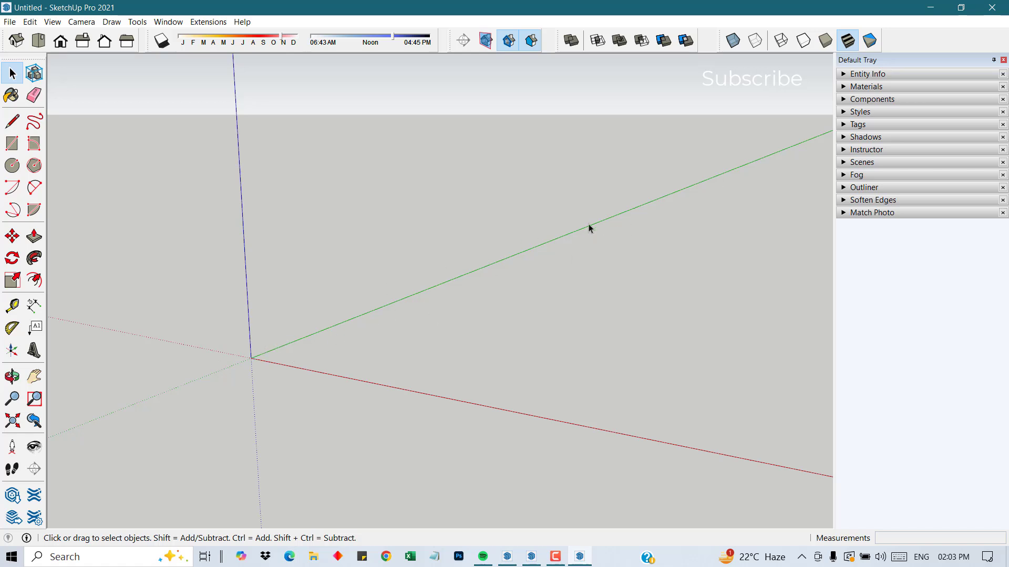
middle_drag(545, 273, 368, 366)
middle_drag(328, 334, 302, 362)
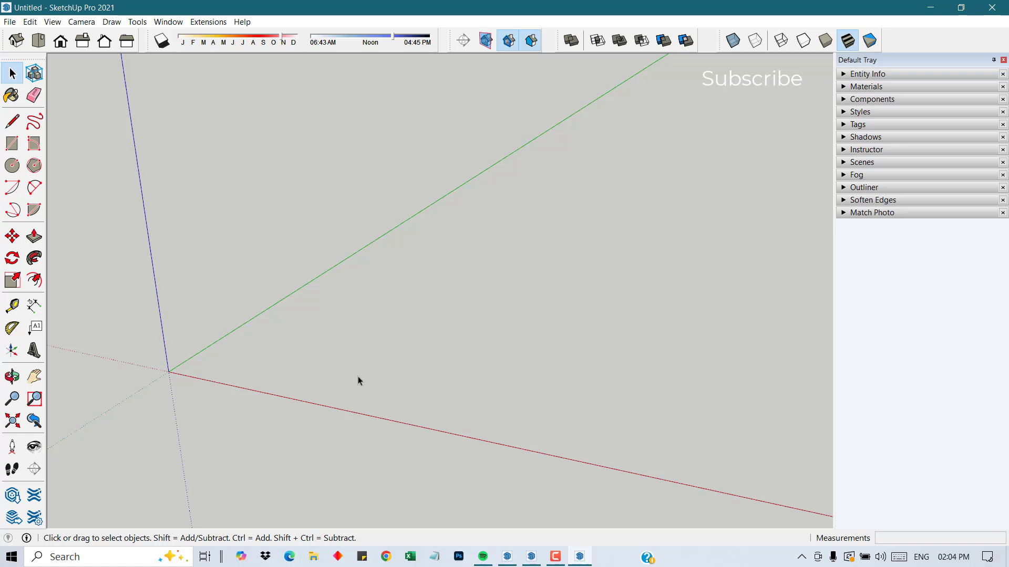
Draw a 10' line parallel to the green axis, starting from a point near the origin.
click(12, 121)
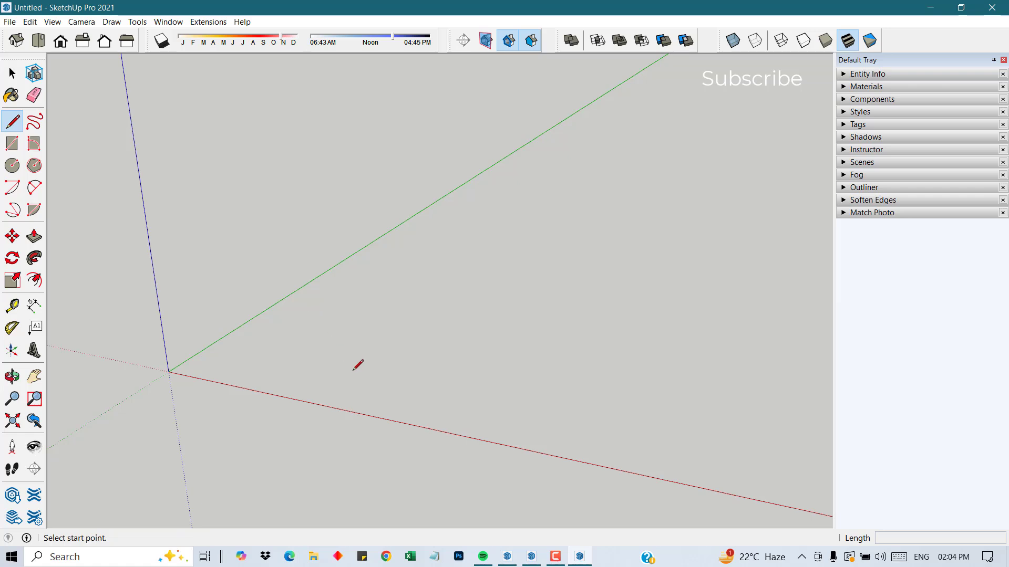
click(276, 365)
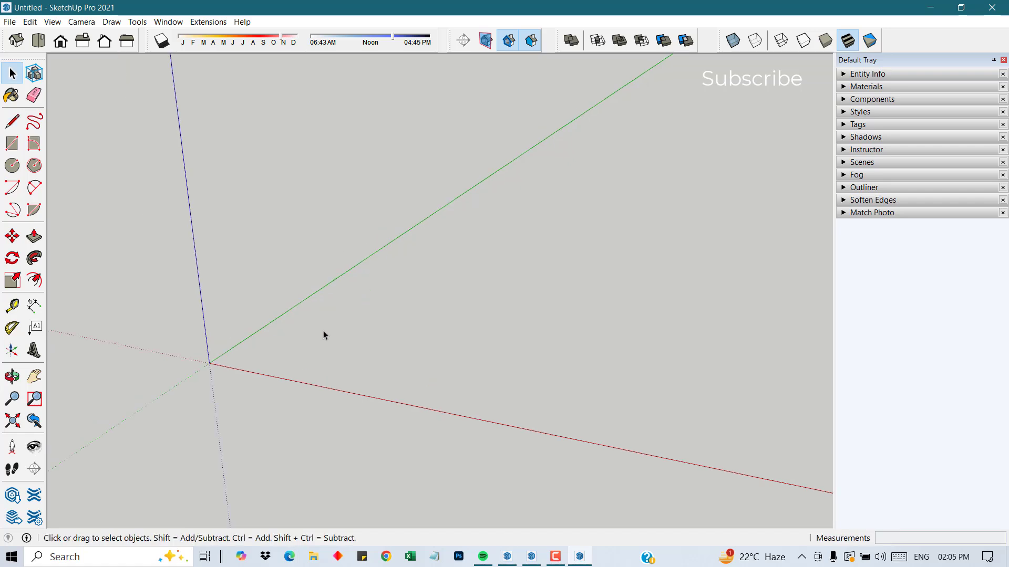
click(12, 122)
scroll(251, 316, down, 1)
scroll(251, 318, down, 1)
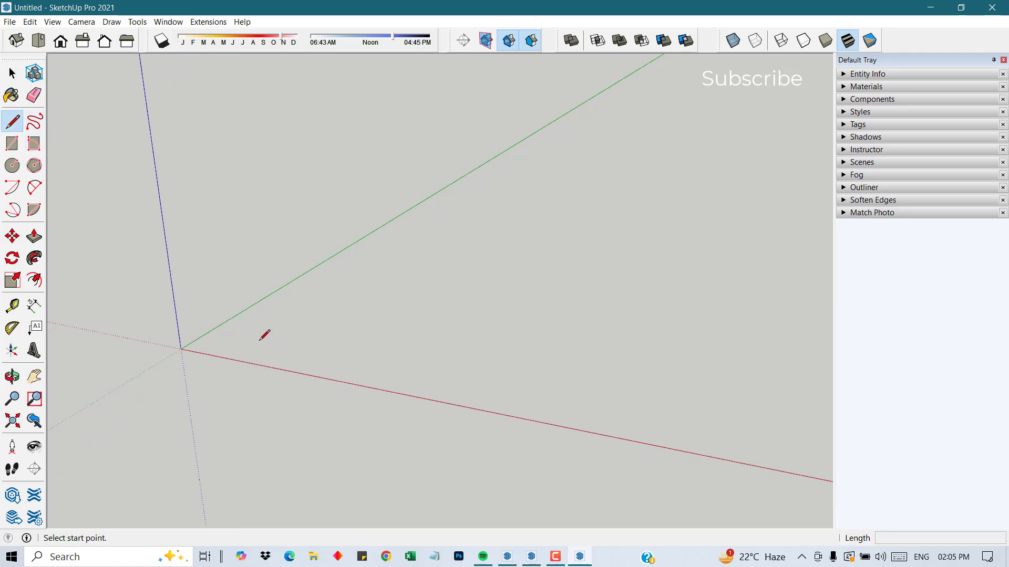
click(255, 343)
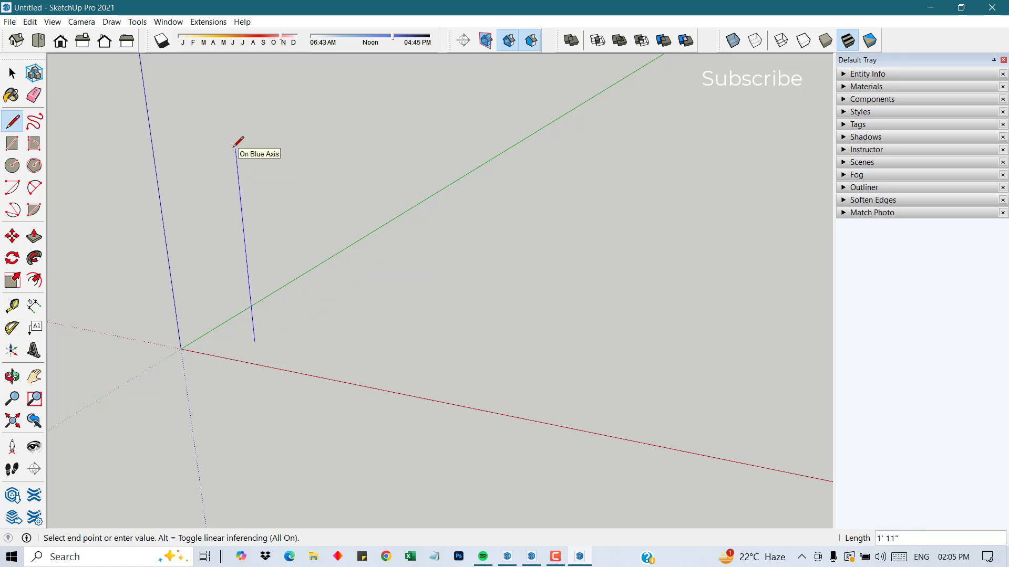
scroll(424, 304, down, 3)
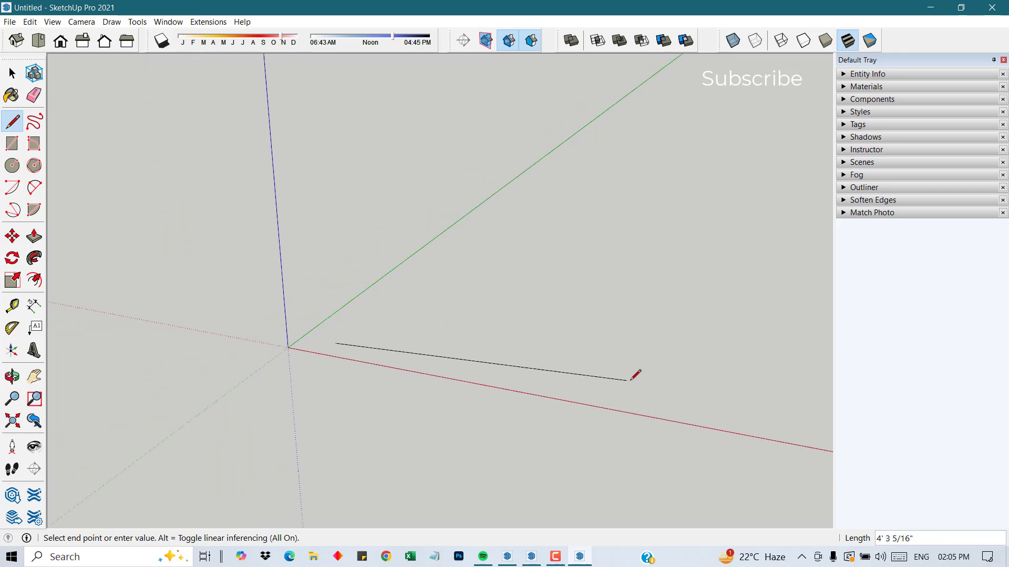
scroll(362, 288, up, 3)
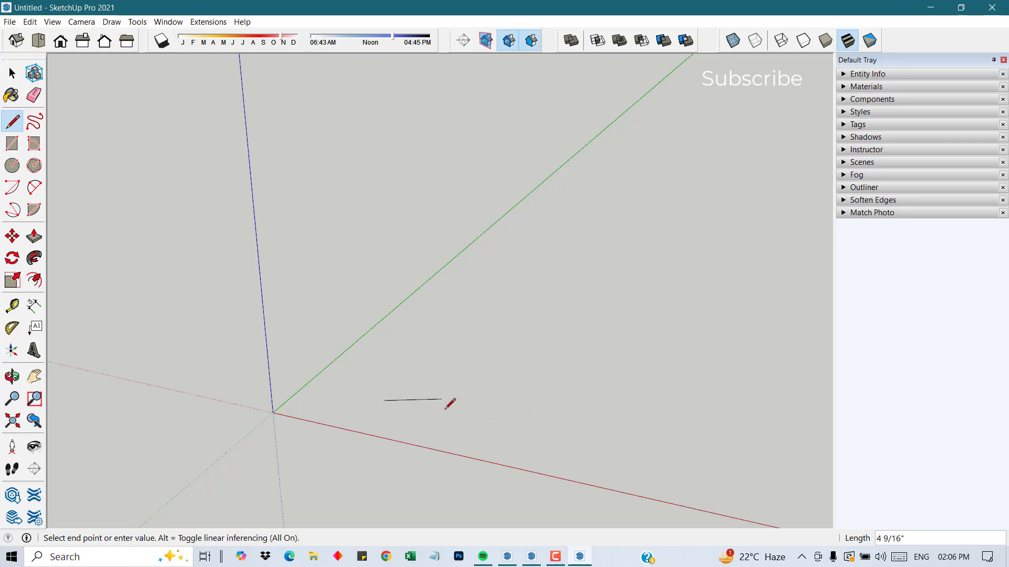
scroll(448, 406, up, 1)
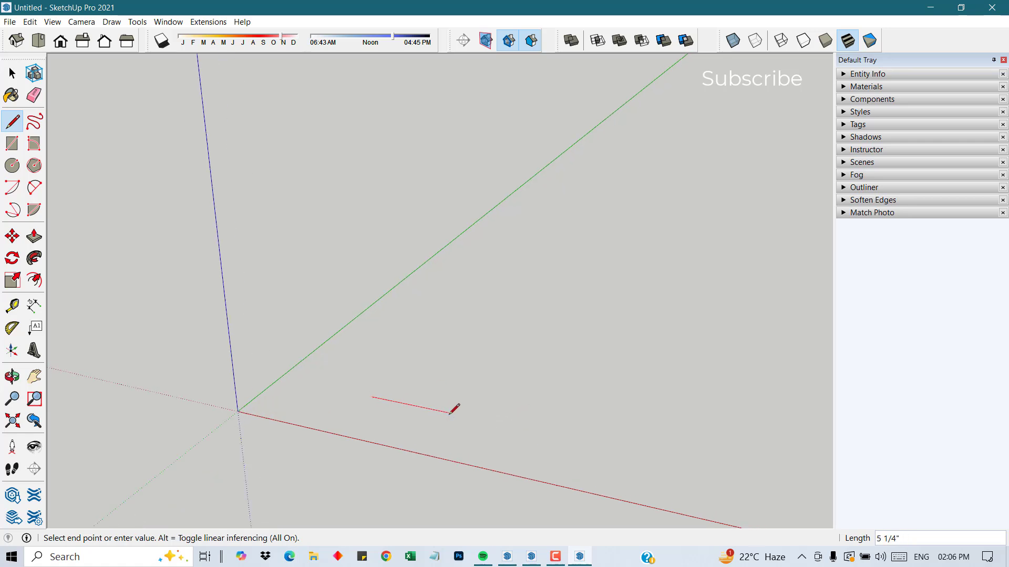
click(485, 421)
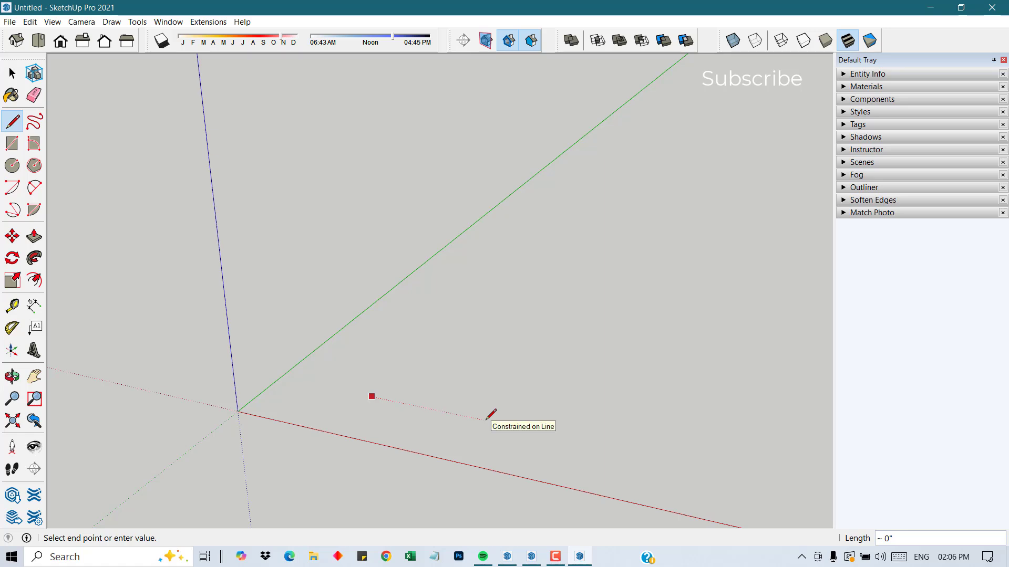
key(Left)
scroll(440, 321, up, 3)
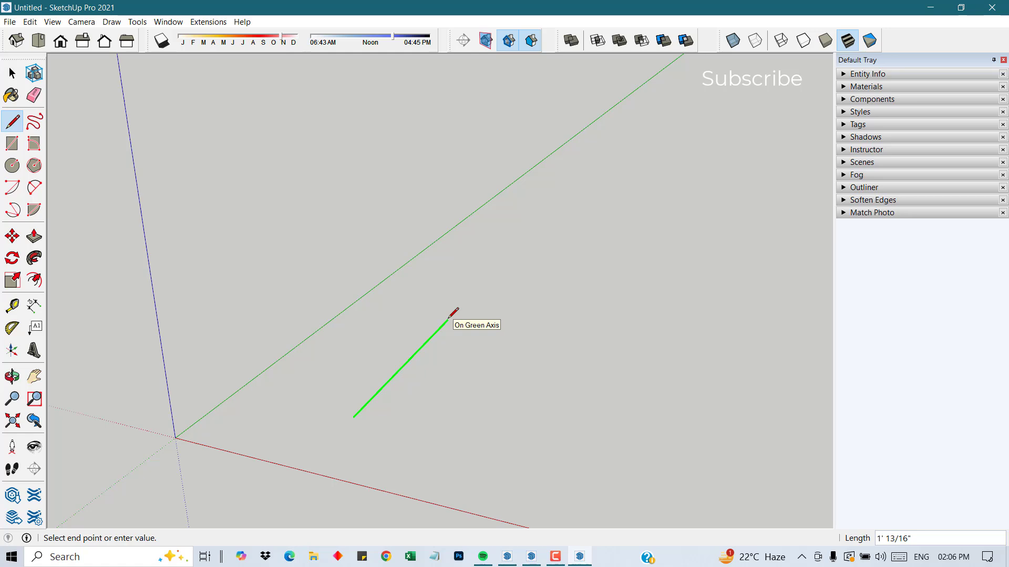
text(10)
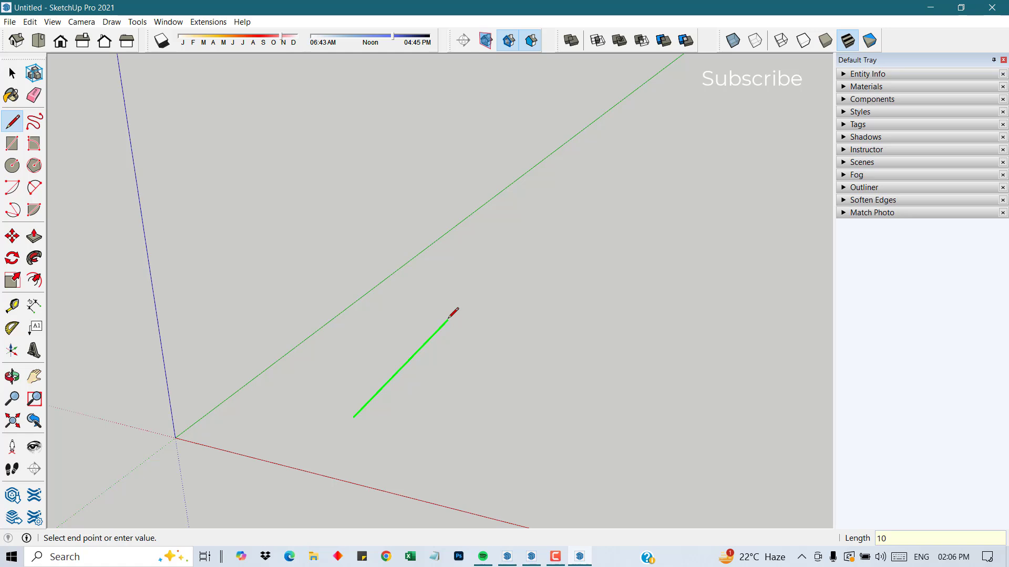
key(Return)
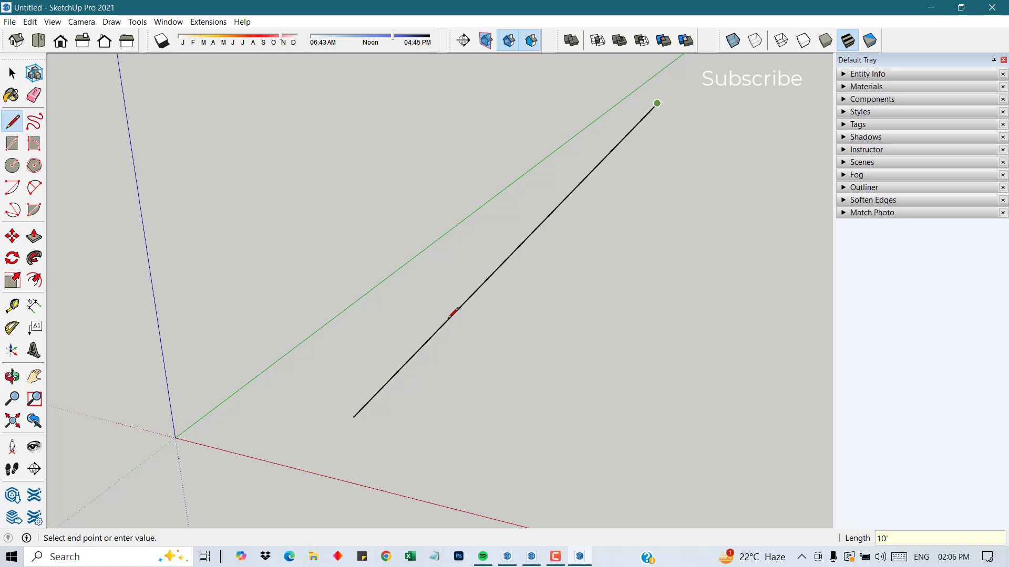
Continue from the far end of the first line with a 10' line locked to the red axis.
scroll(510, 421, down, 6)
scroll(628, 268, up, 4)
scroll(652, 171, down, 2)
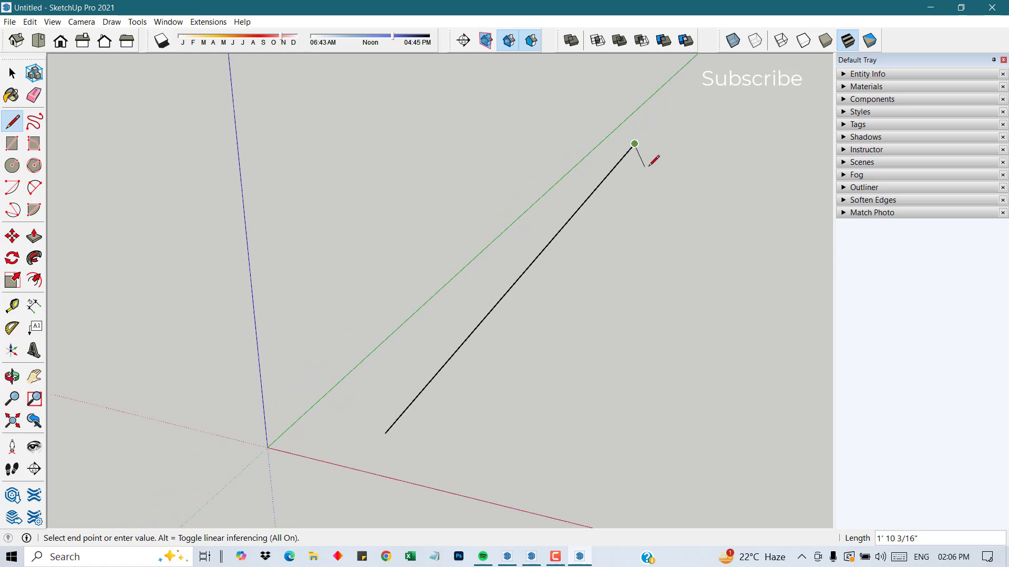
scroll(671, 181, down, 2)
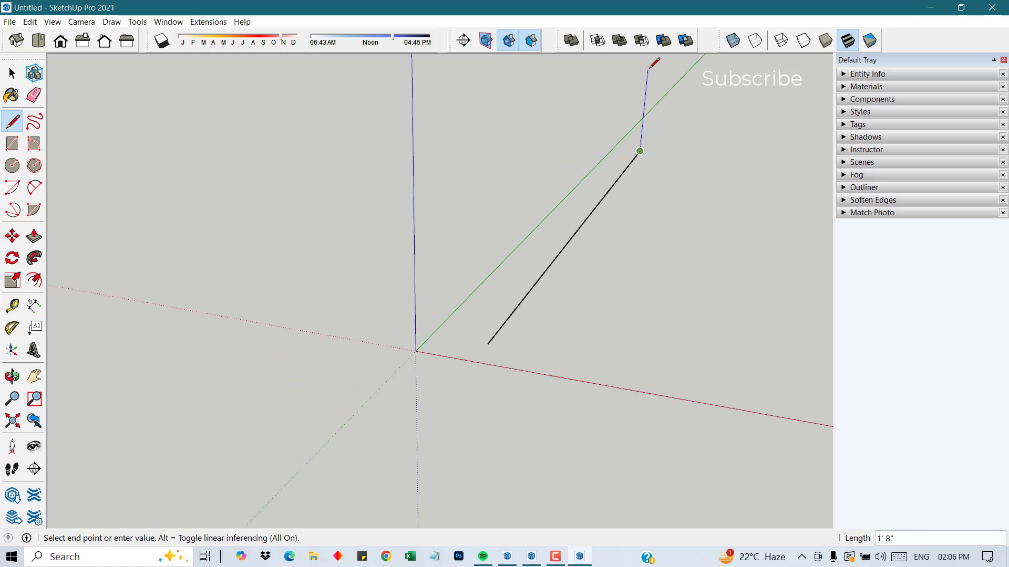
scroll(593, 244, down, 2)
scroll(644, 97, up, 2)
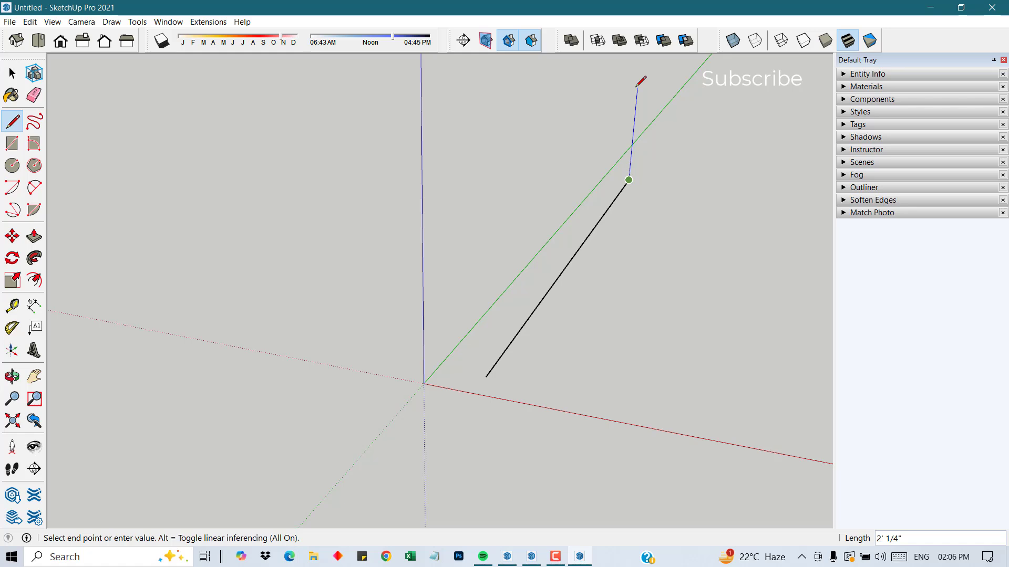
key(Right)
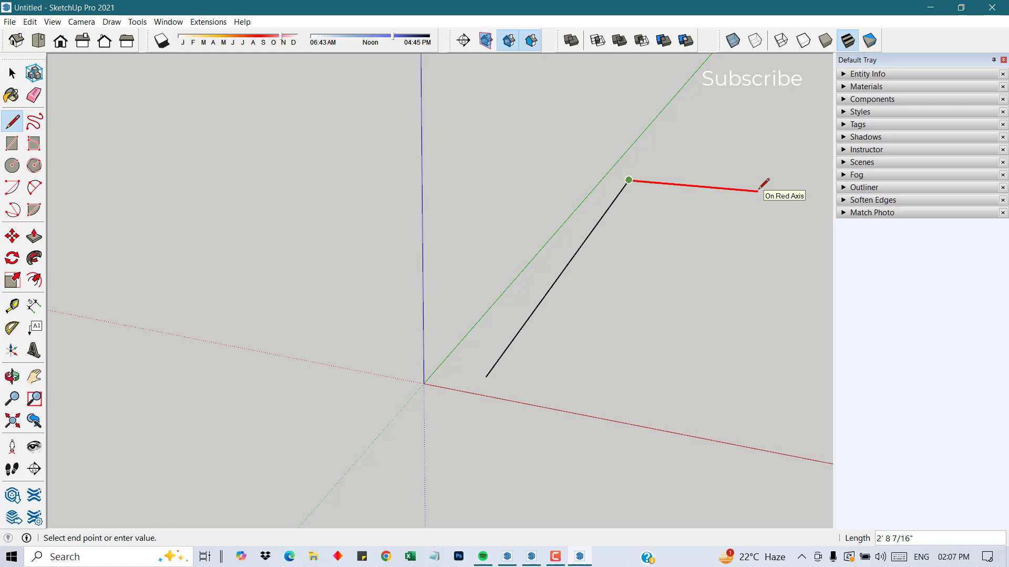
text(10)
key(Return)
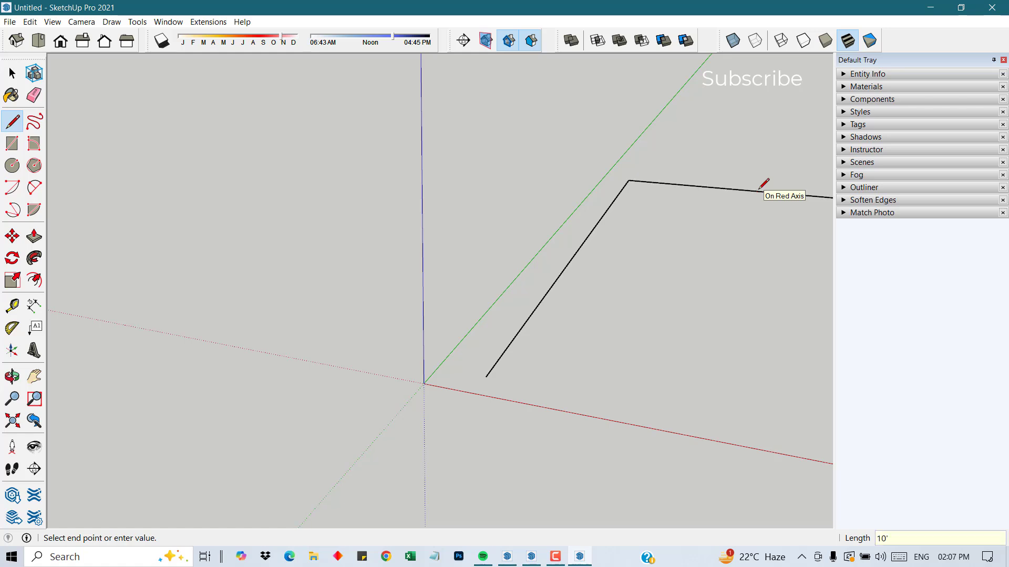
End the line chain at the free end of the 10' red-axis line without adding another segment.
scroll(426, 269, down, 4)
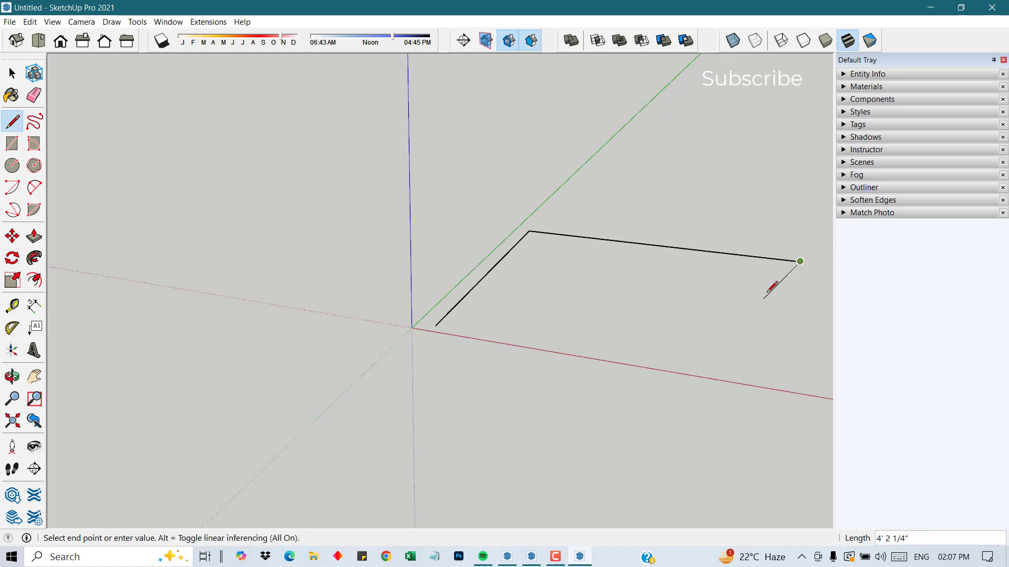
scroll(786, 298, down, 1)
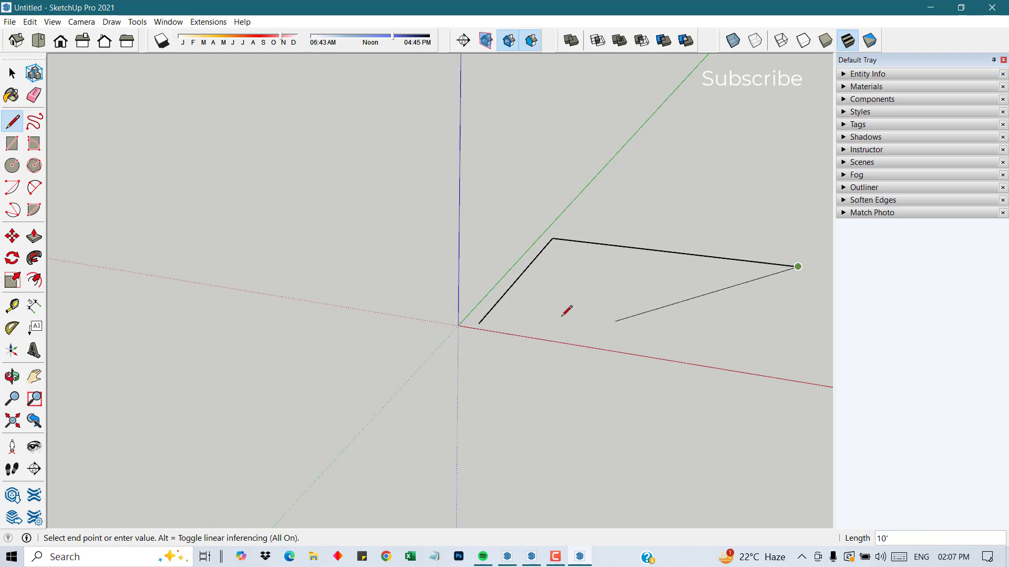
mouse_move(565, 311)
middle_down()
mouse_move(637, 349)
mouse_move(701, 339)
middle_up()
scroll(709, 244, up, 5)
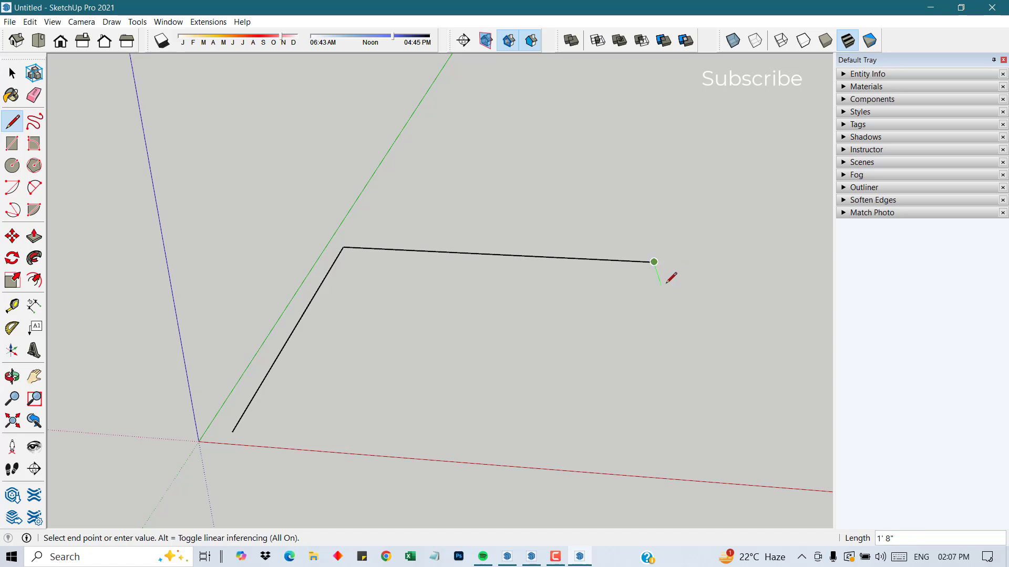
key(Escape)
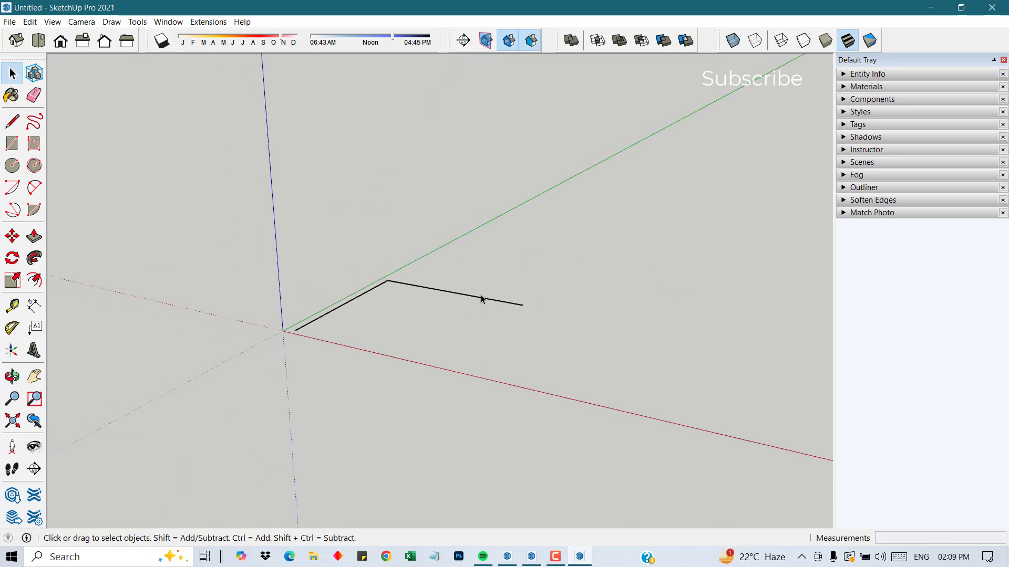
Draw a rectangle about 8' 11 1/2" by 7' 4 1/8" on the ground plane beyond the free end of the lines.
scroll(459, 269, up, 1)
scroll(111, 275, down, 5)
scroll(408, 310, up, 8)
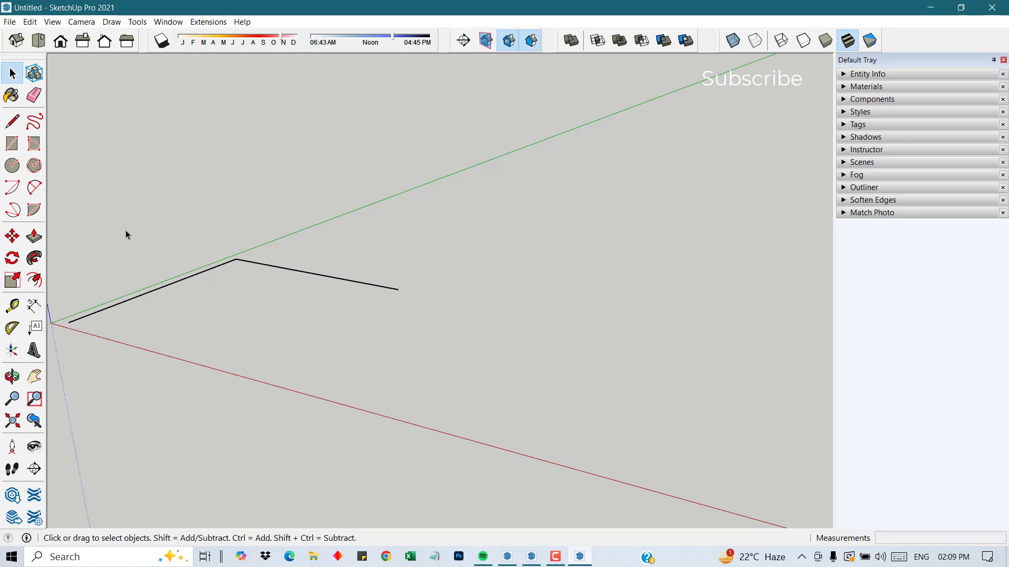
click(13, 147)
middle_drag(468, 338, 516, 322)
click(452, 313)
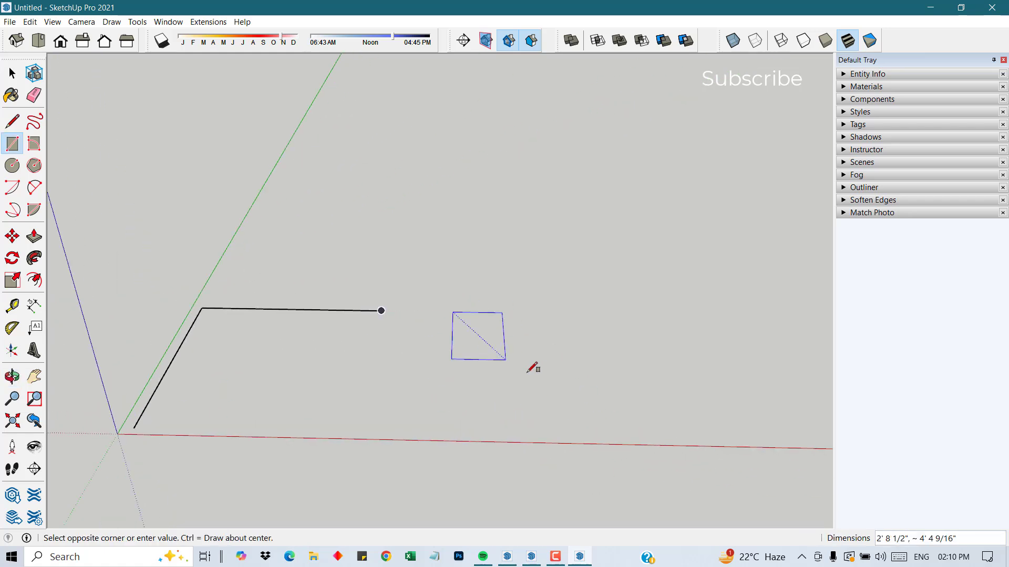
click(642, 400)
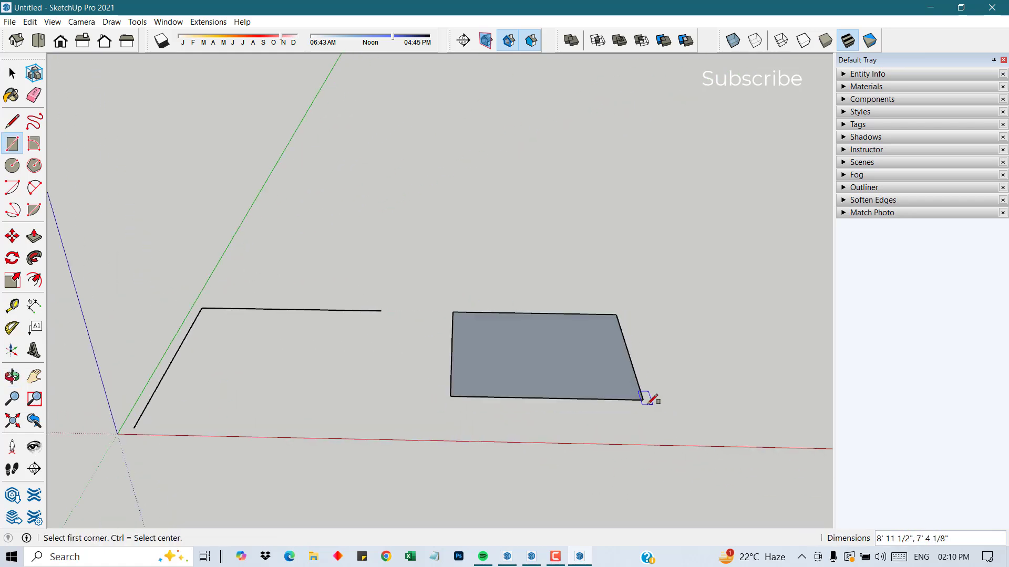
Push/Pull the rectangle upward about 6' 1 13/16" into a box.
scroll(650, 398, up, 1)
scroll(657, 397, up, 1)
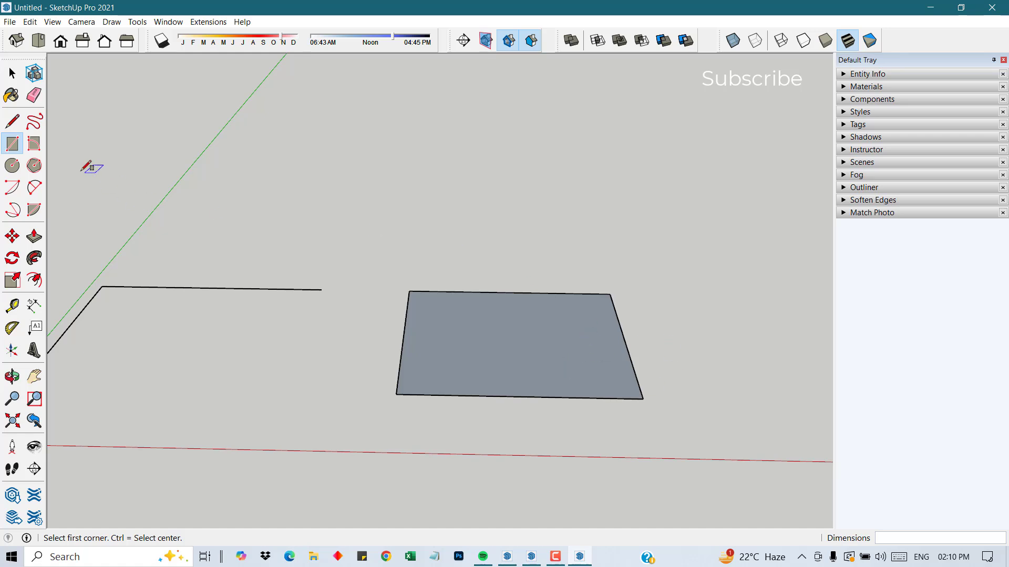
click(34, 236)
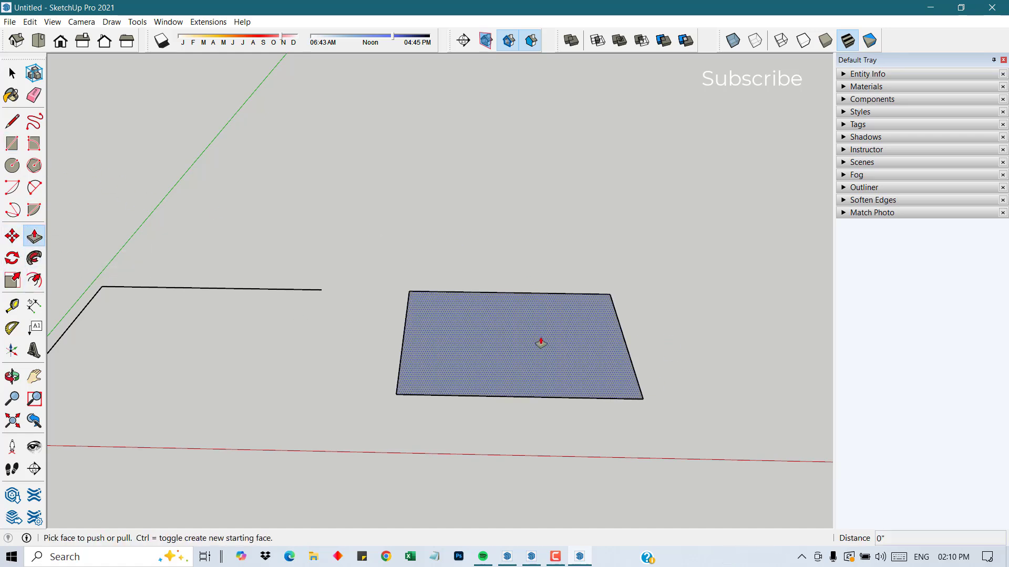
drag(519, 348, 516, 208)
middle_drag(383, 242, 214, 209)
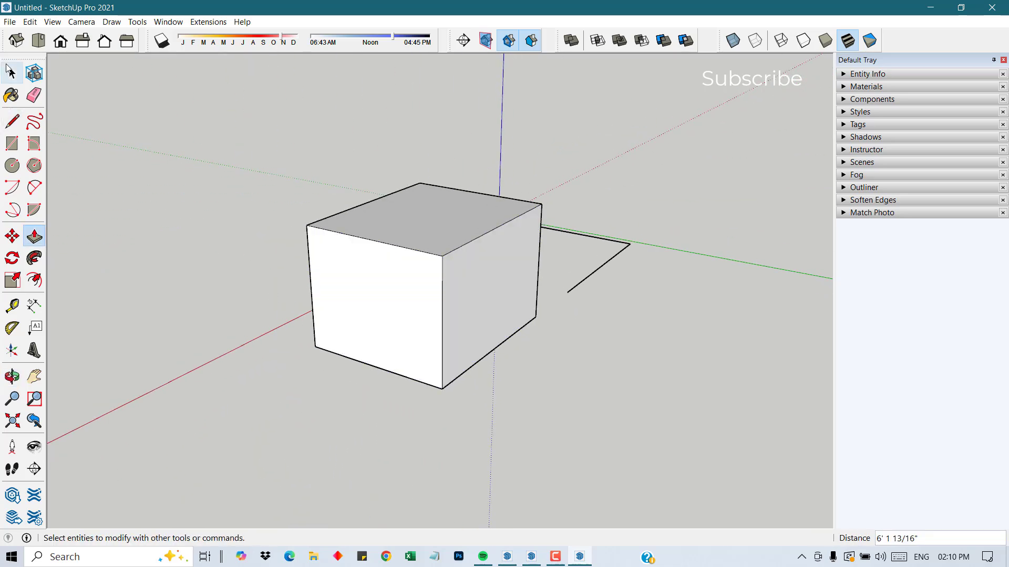
Switch to the Select tool and examine the box from several angles and zoom levels.
click(11, 72)
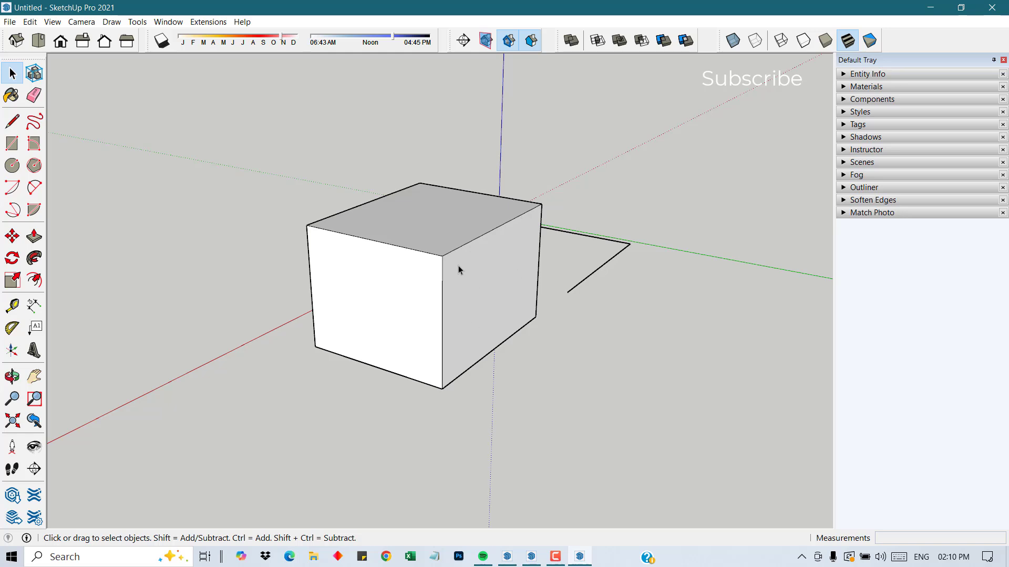
scroll(485, 213, down, 1)
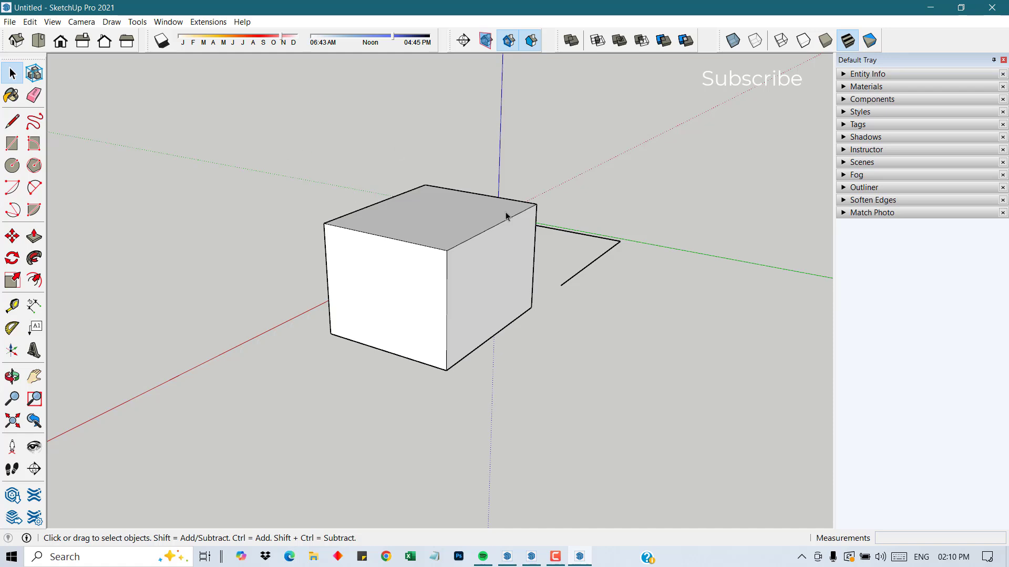
middle_drag(421, 236, 437, 295)
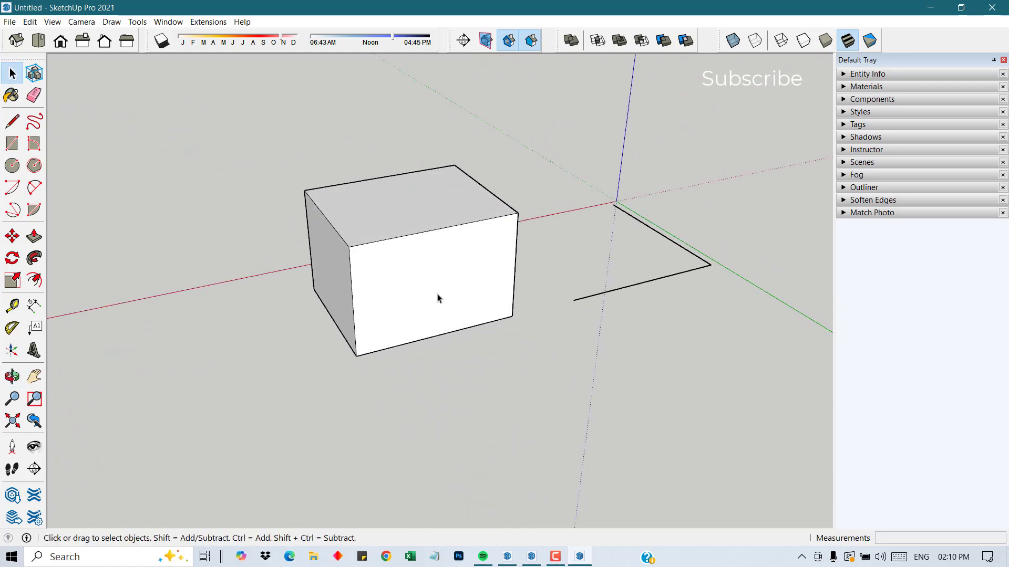
scroll(413, 241, up, 1)
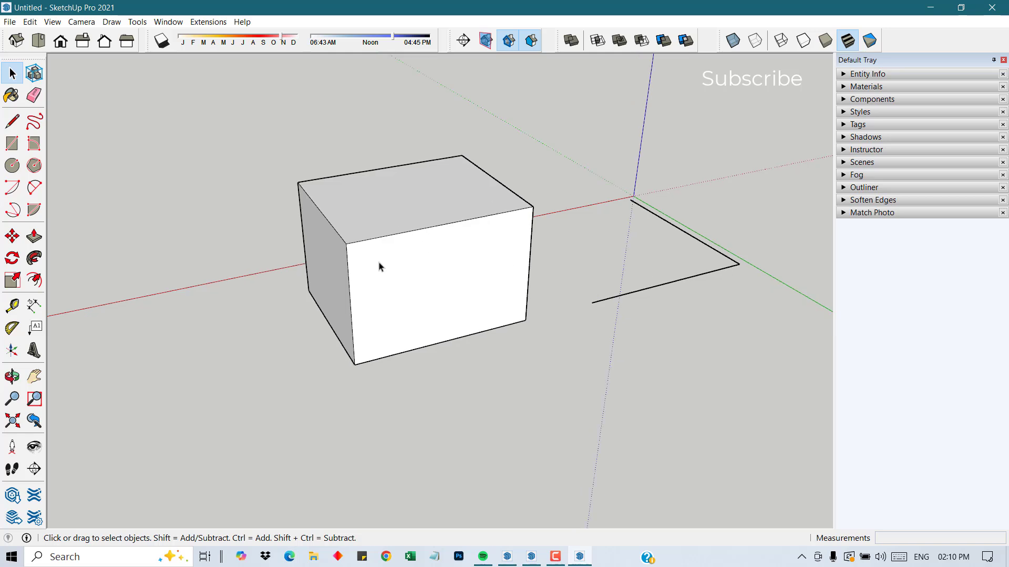
scroll(383, 284, up, 1)
scroll(360, 285, down, 1)
scroll(403, 278, up, 2)
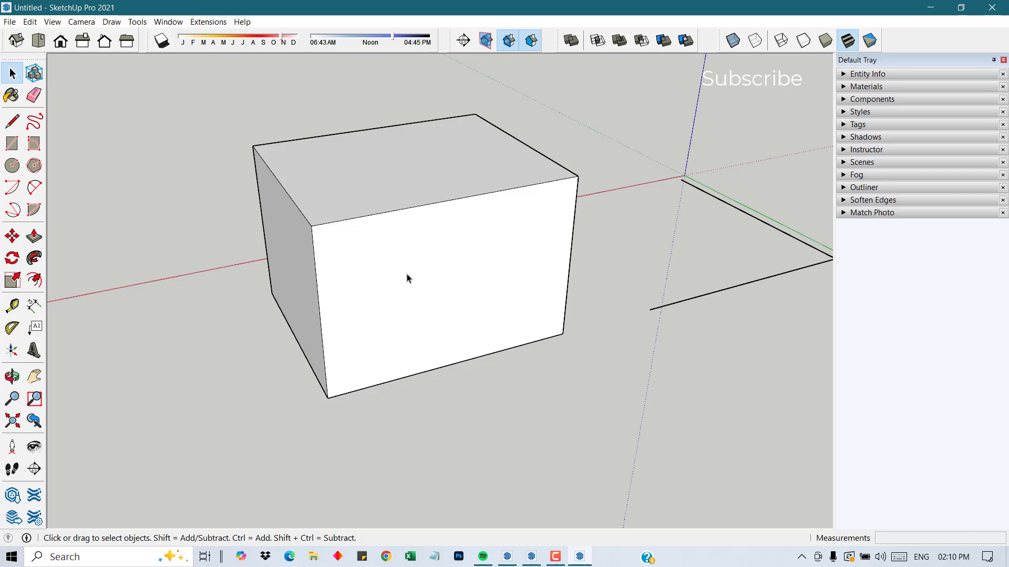
scroll(415, 279, down, 2)
scroll(426, 303, up, 1)
scroll(439, 309, up, 1)
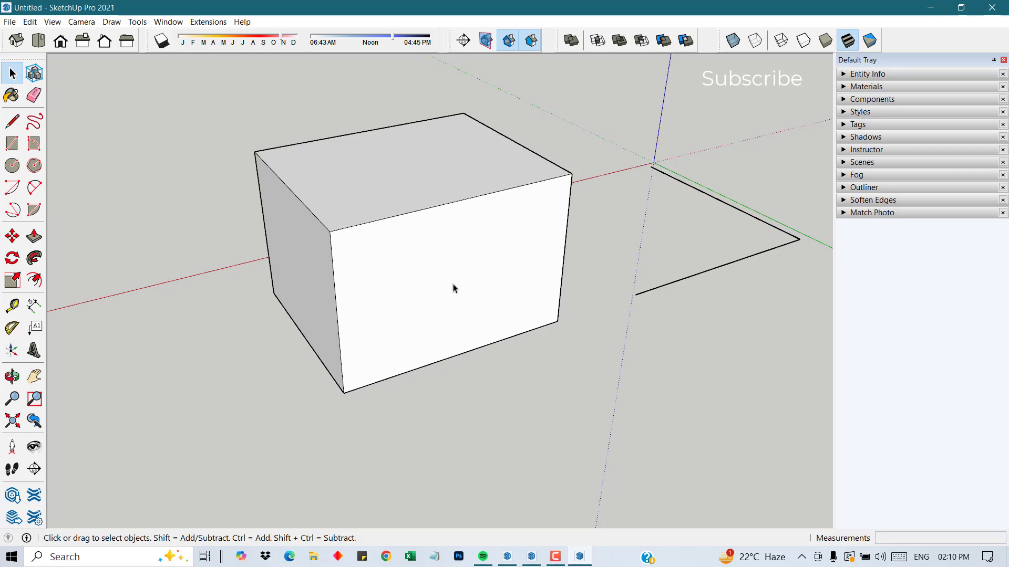
Select the box's large front face, clear the selection and pick the same face again.
click(456, 303)
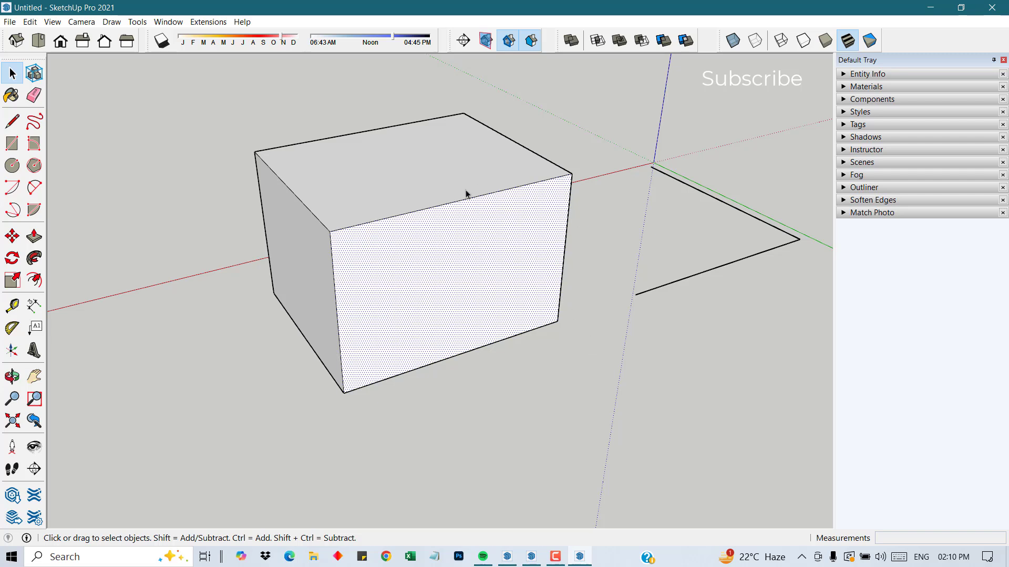
click(497, 379)
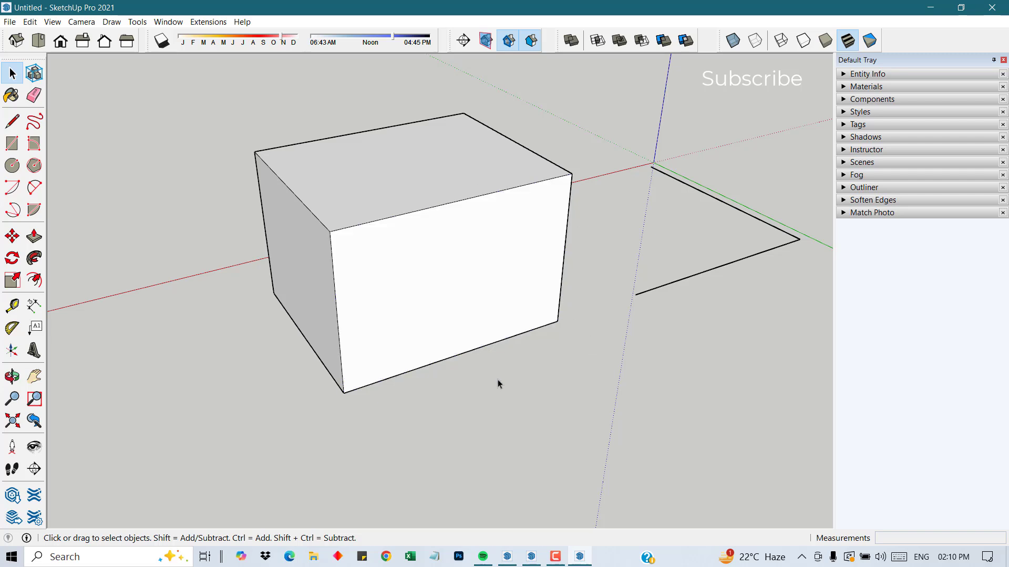
click(454, 299)
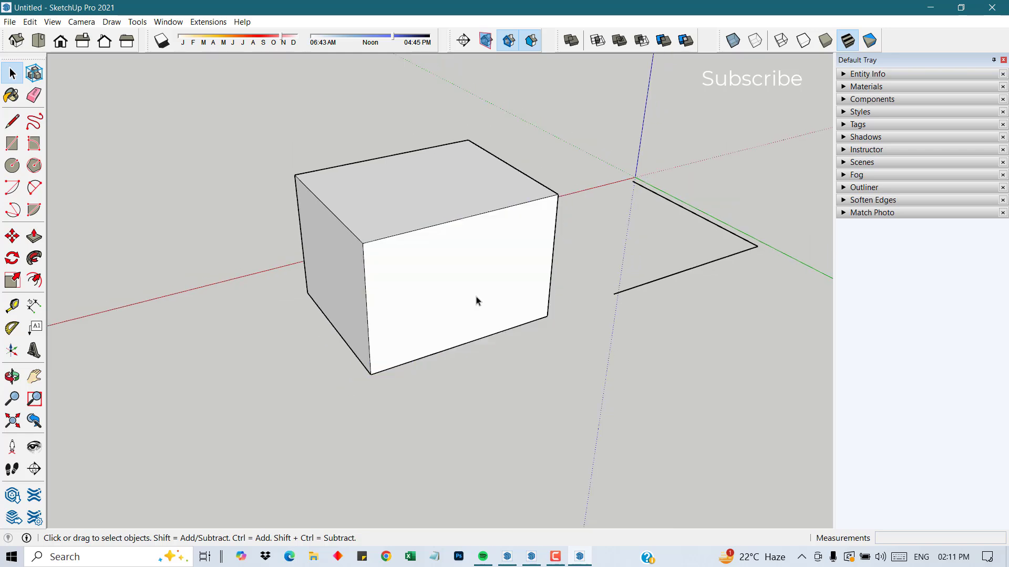
Select the whole box with all its connected faces and edges, view it from another side and clear the selection.
scroll(449, 283, up, 3)
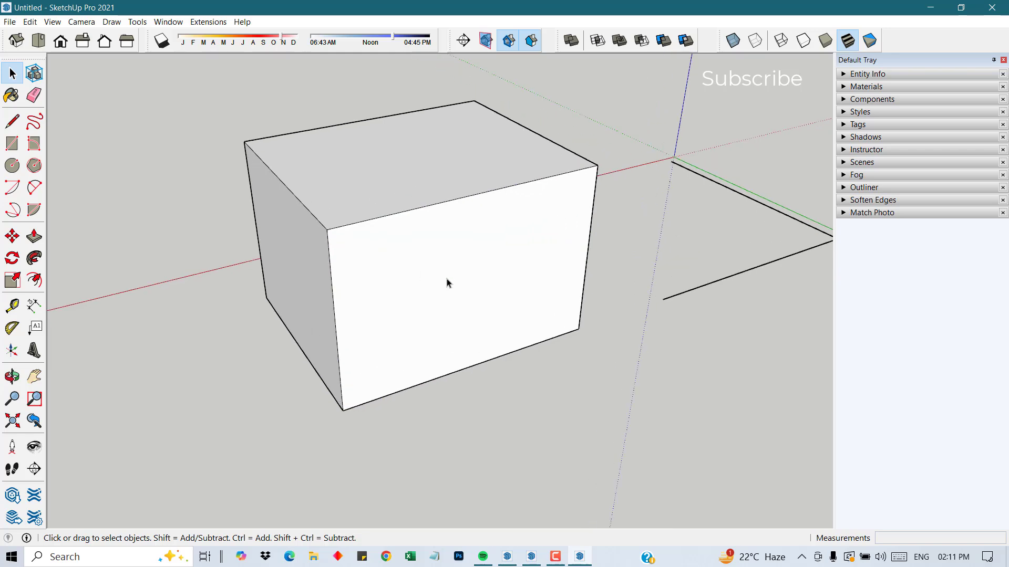
click(447, 282)
triple_click(448, 284)
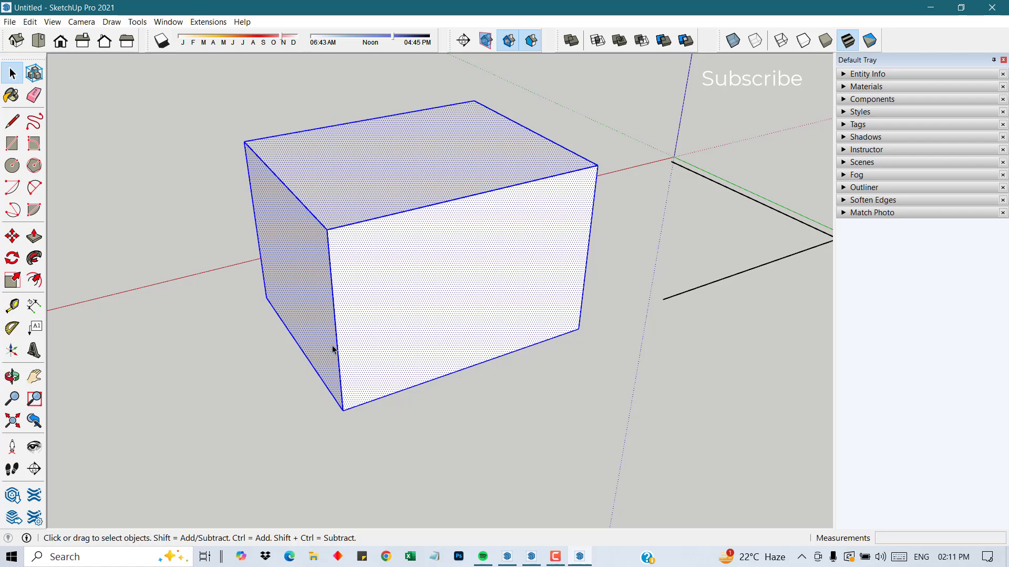
middle_drag(209, 294, 246, 213)
scroll(450, 319, down, 7)
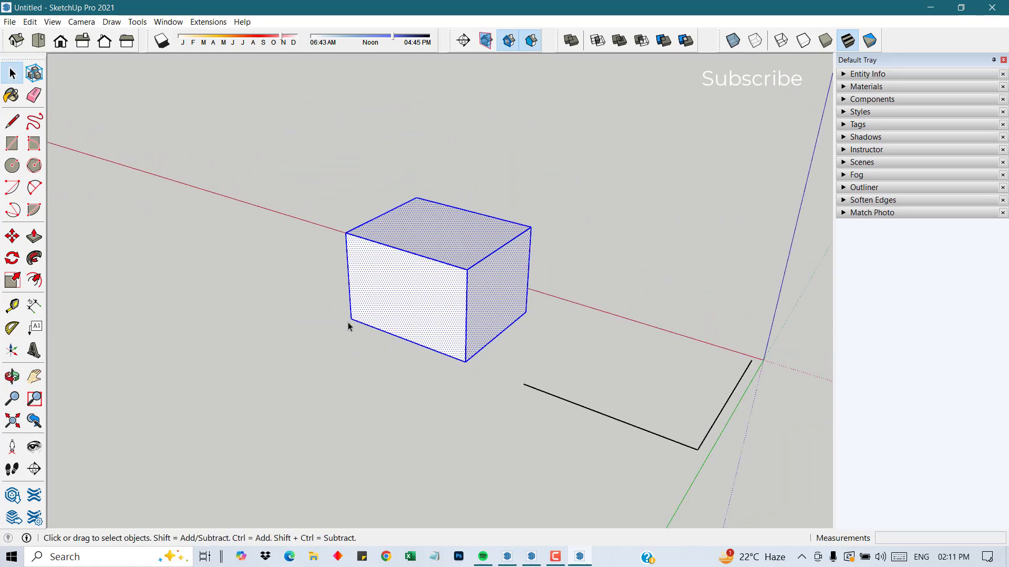
scroll(463, 332, down, 1)
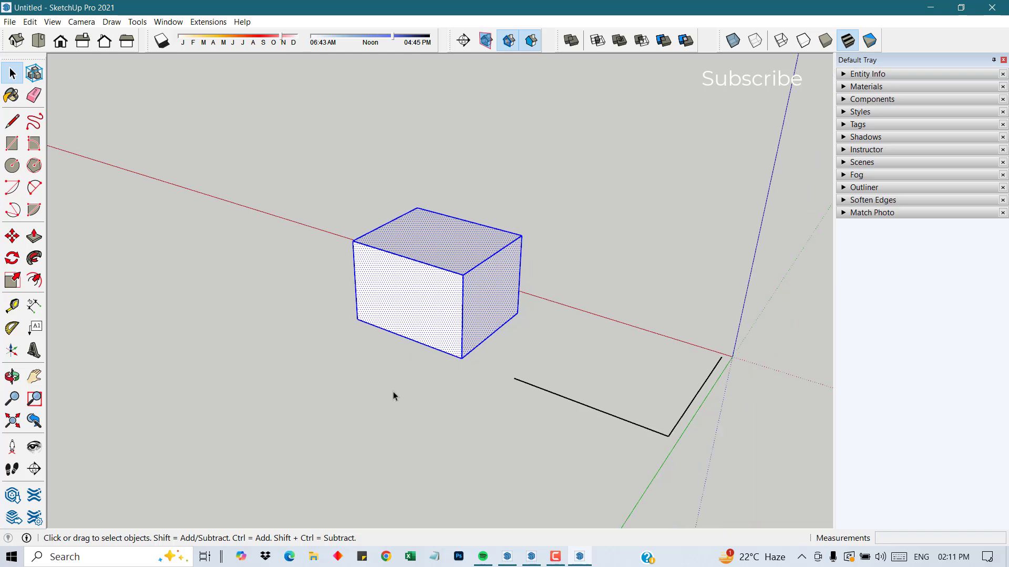
click(456, 413)
Window-select only the entities fully enclosed around the box's outer vertical edge, then clear the selection.
middle_drag(435, 349, 474, 348)
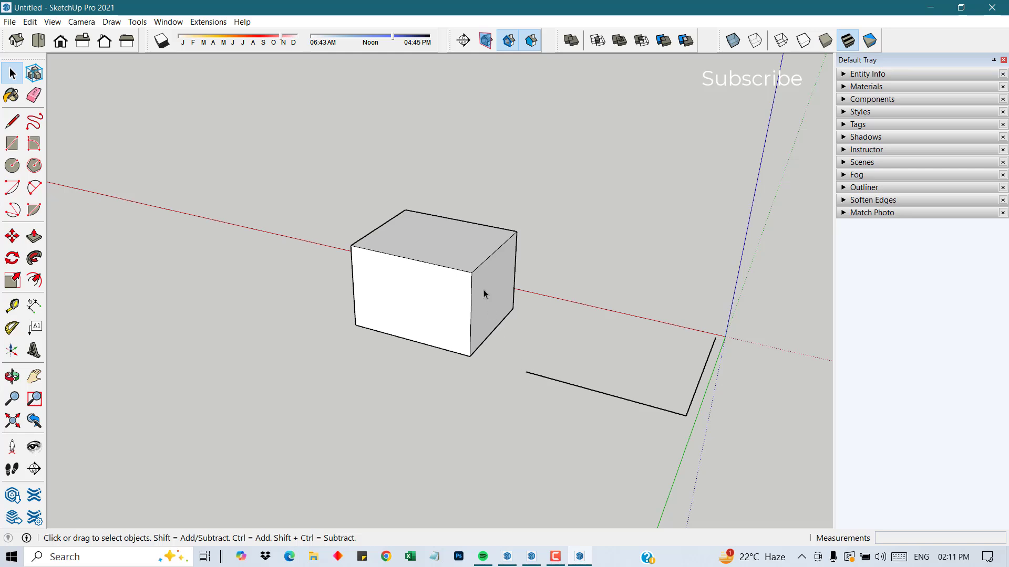
scroll(482, 291, up, 3)
middle_drag(483, 292, 427, 280)
scroll(469, 265, up, 2)
middle_drag(550, 290, 527, 284)
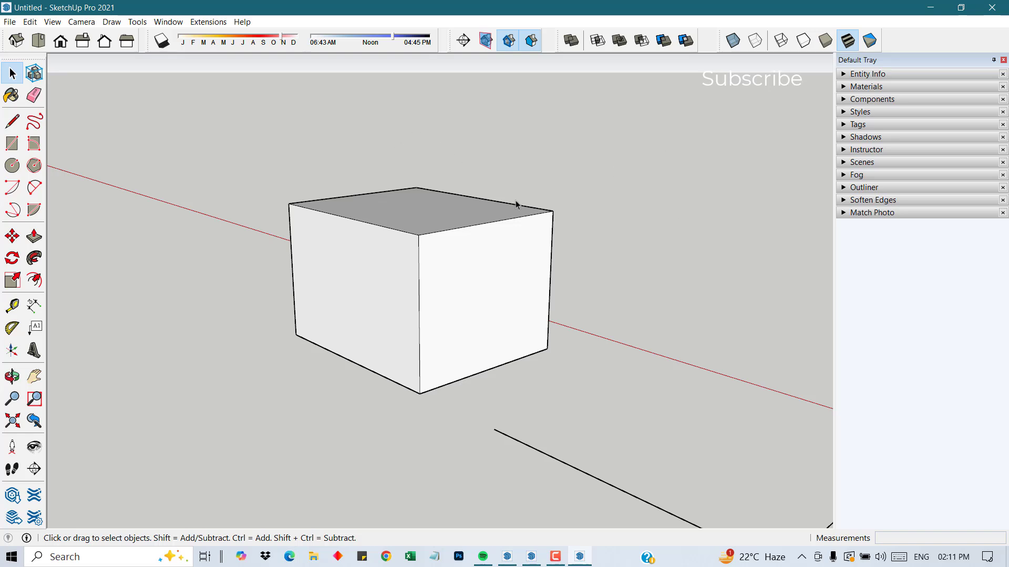
drag(454, 149, 691, 370)
drag(477, 147, 681, 391)
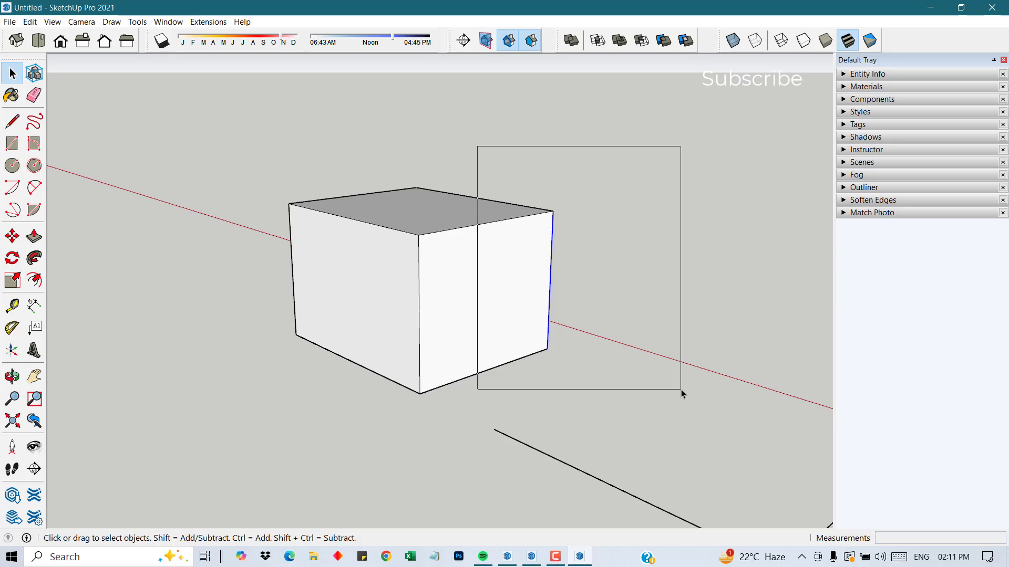
drag(681, 389, 681, 390)
click(677, 161)
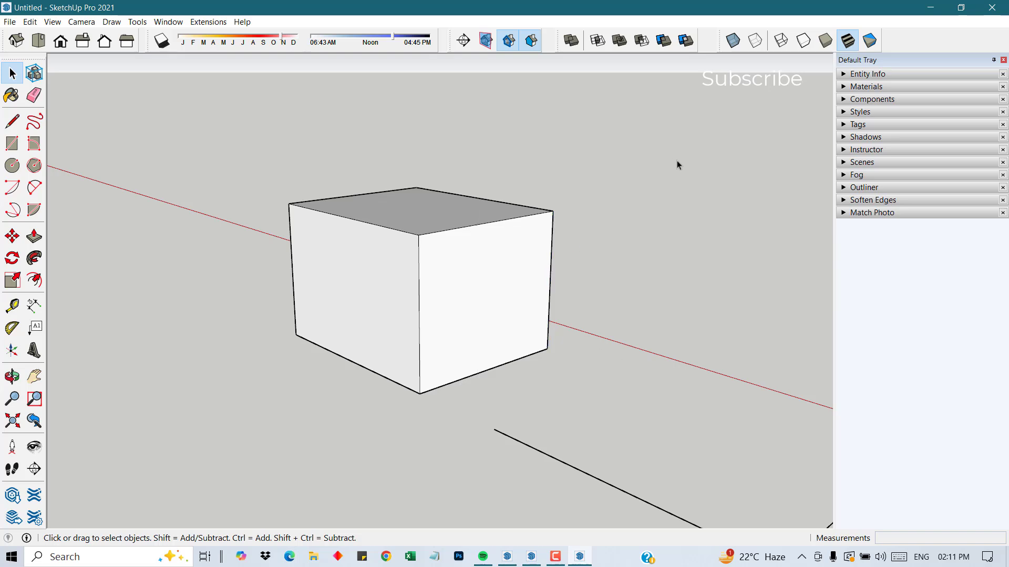
Use a crossing selection over the same side of the box to select every face and edge it touches, then clear it.
drag(627, 229, 486, 414)
drag(469, 402, 469, 401)
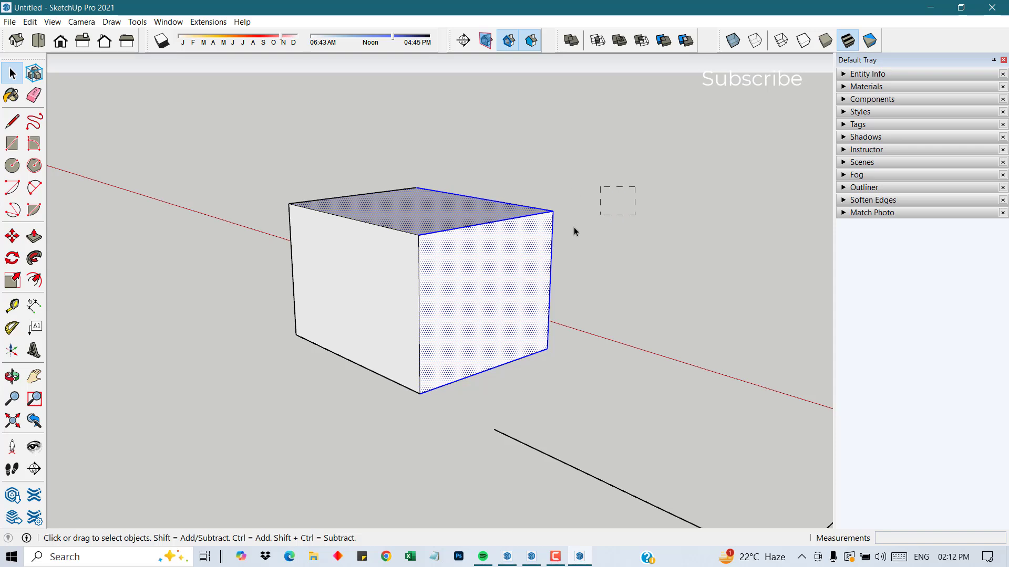
drag(574, 231, 485, 397)
scroll(529, 250, down, 1)
key(e)
click(158, 138)
Select the box's front and top faces alternately, one at a time, finishing with the front face.
scroll(315, 189, down, 2)
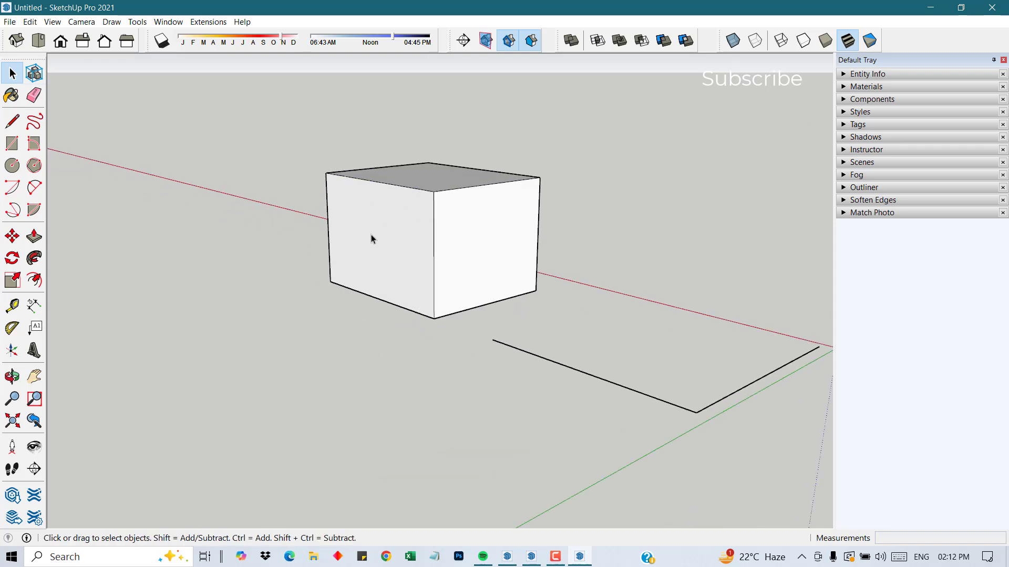
scroll(370, 233, up, 2)
mouse_move(498, 342)
middle_down()
mouse_move(558, 311)
mouse_move(529, 333)
mouse_move(542, 395)
mouse_move(441, 337)
mouse_move(509, 328)
middle_up()
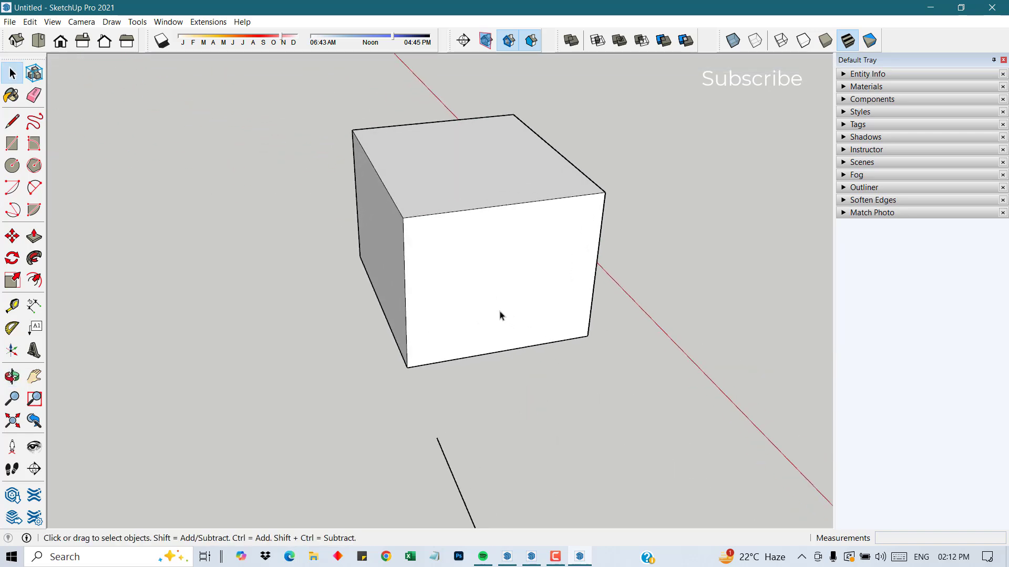
click(501, 317)
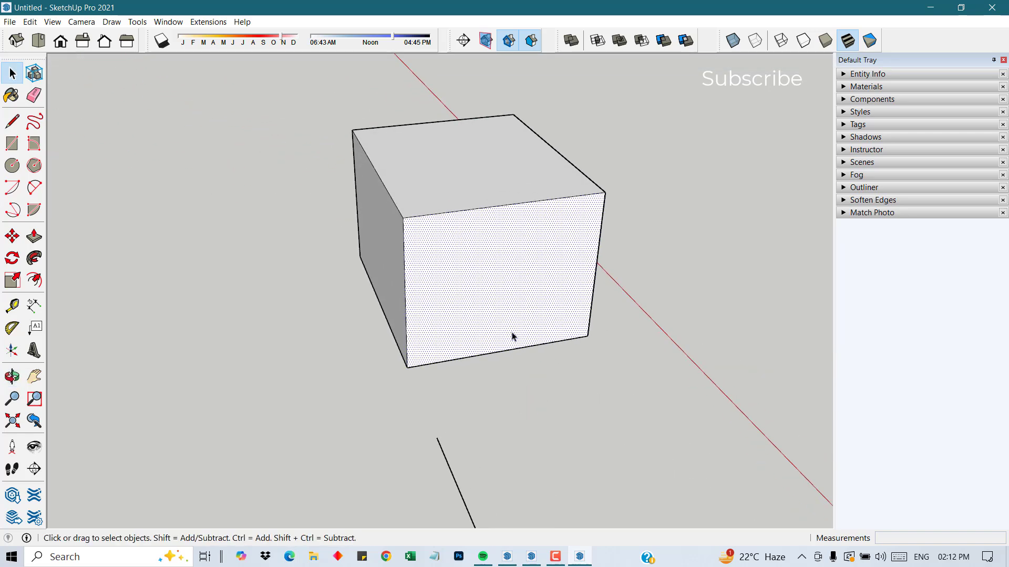
click(442, 176)
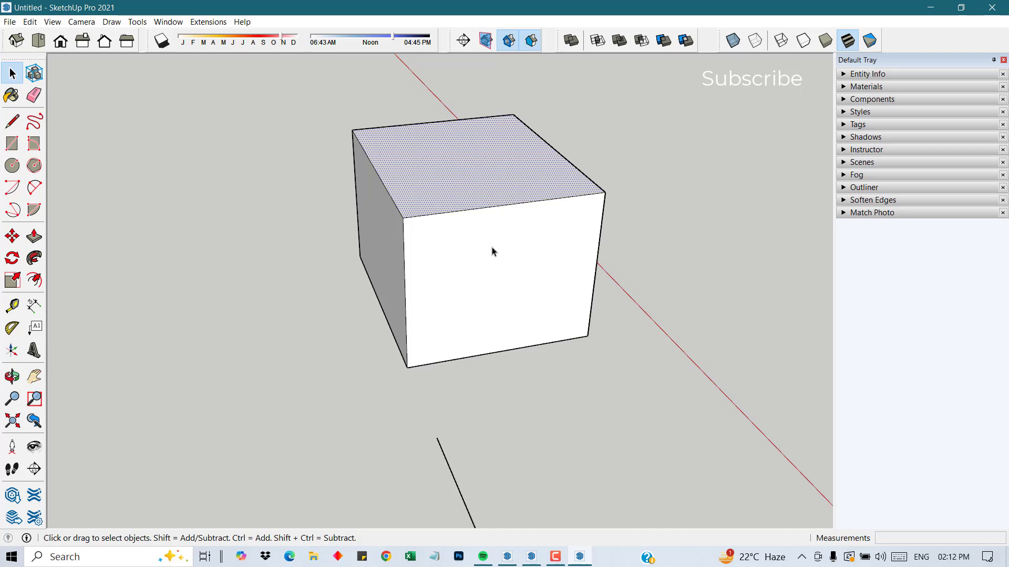
click(519, 282)
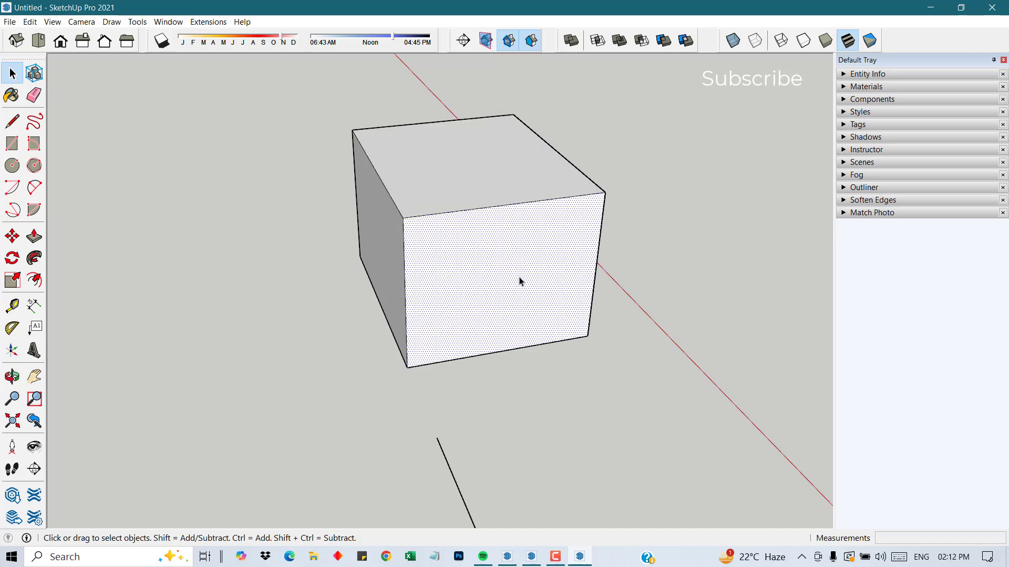
click(496, 183)
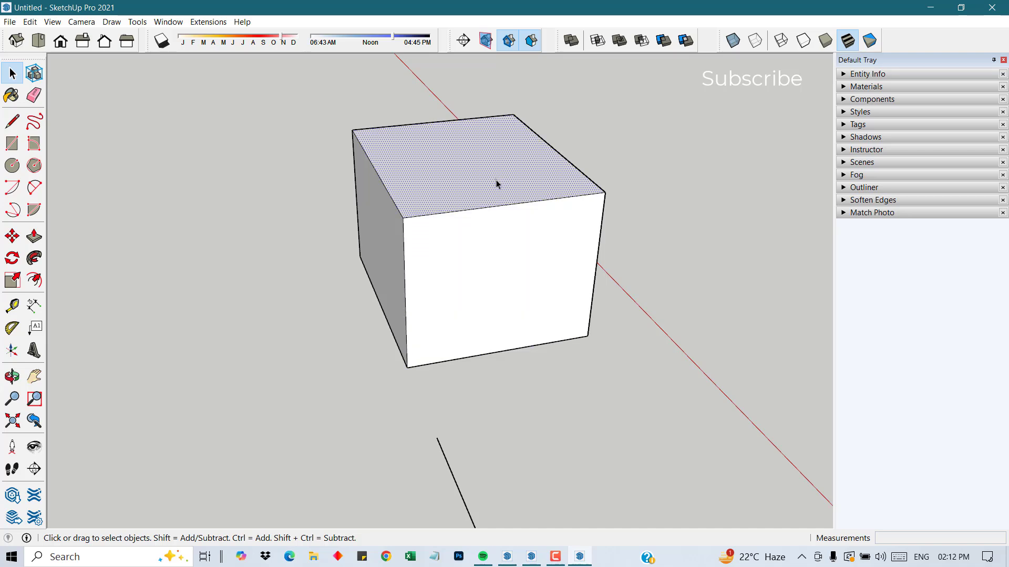
click(537, 266)
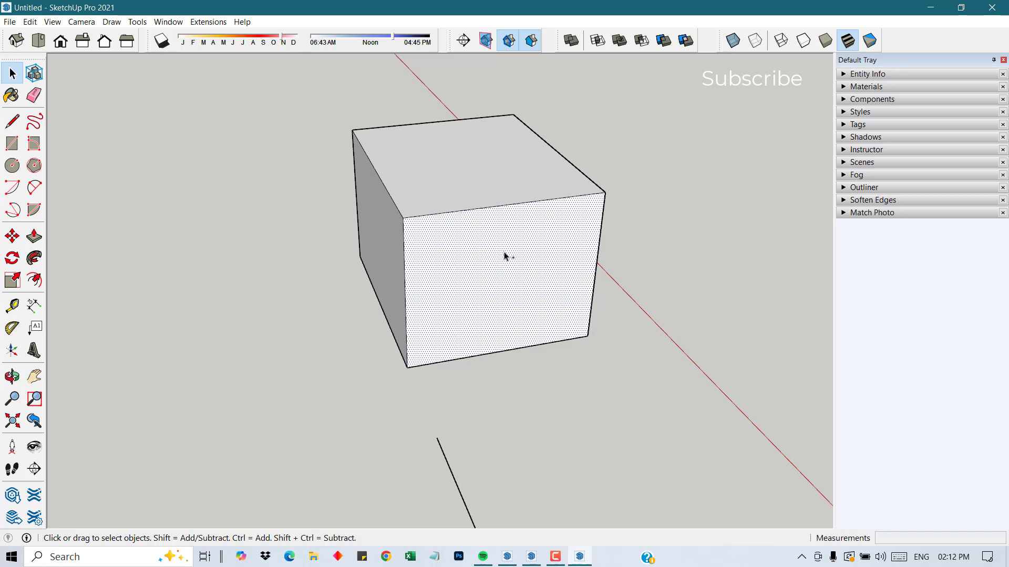
Add the box's top face to the existing front-face selection and view the box from other sides.
ctrl+click(496, 185)
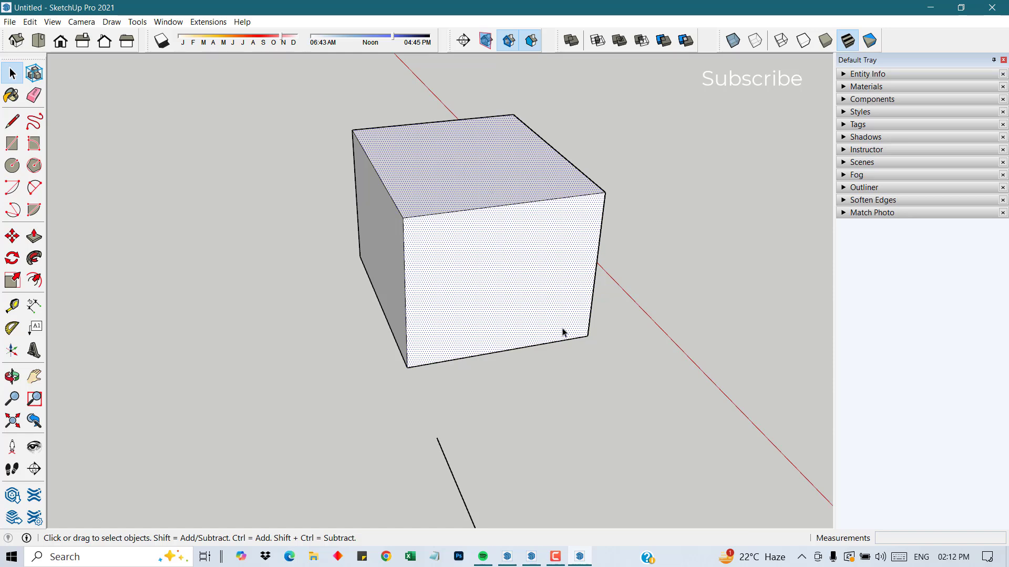
middle_drag(563, 333, 501, 360)
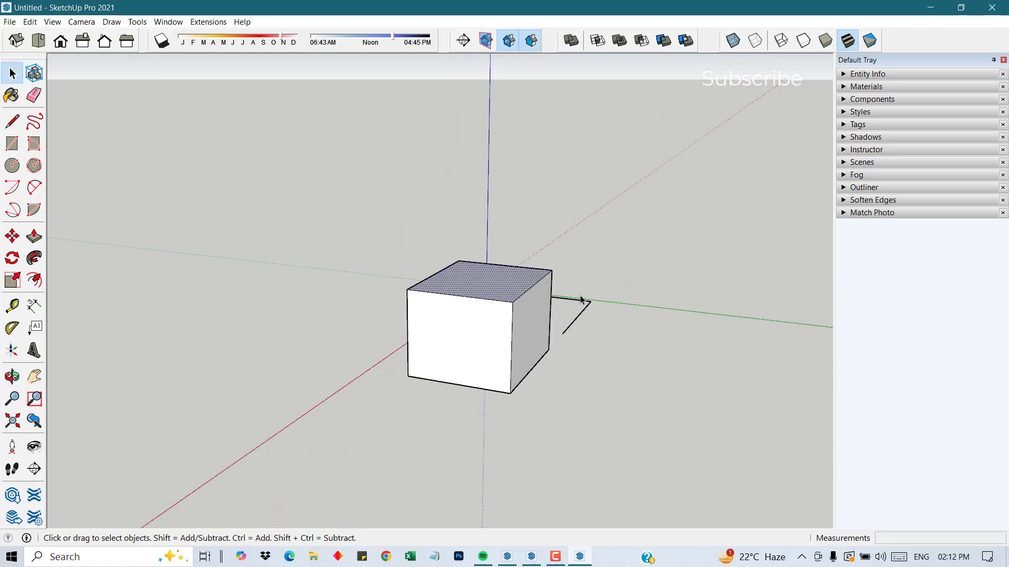
scroll(578, 301, up, 3)
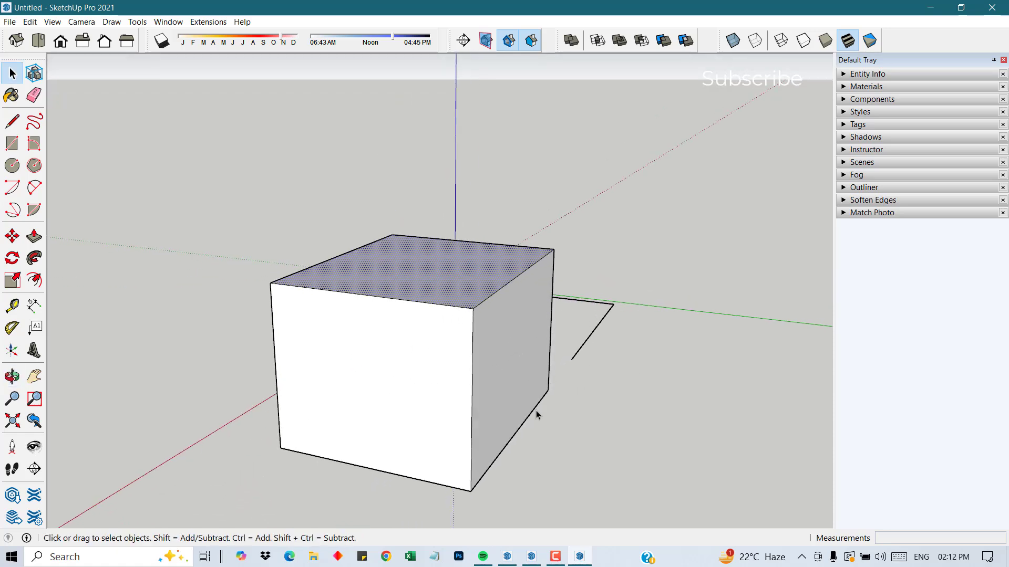
scroll(353, 243, down, 2)
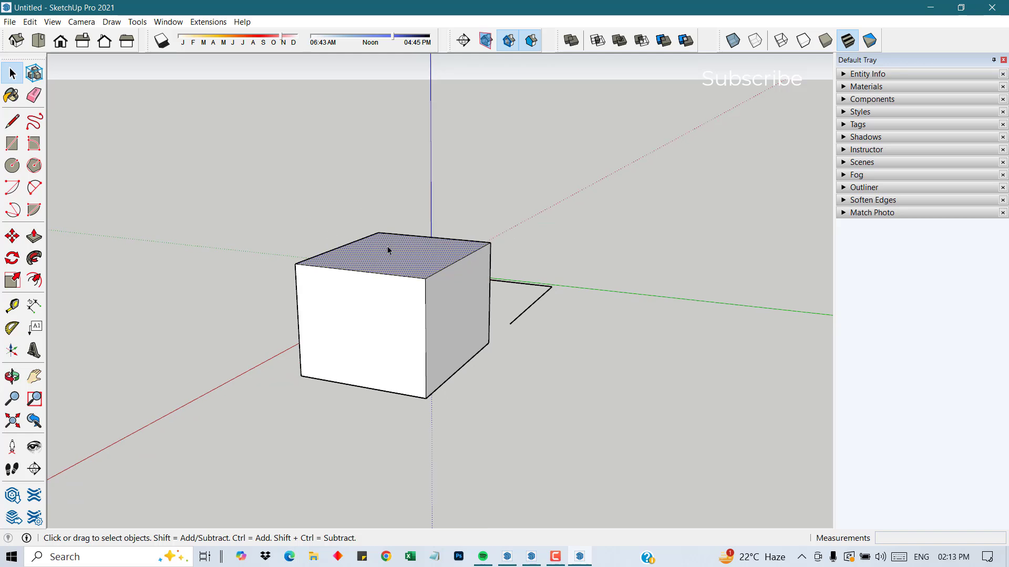
middle_drag(387, 249, 732, 447)
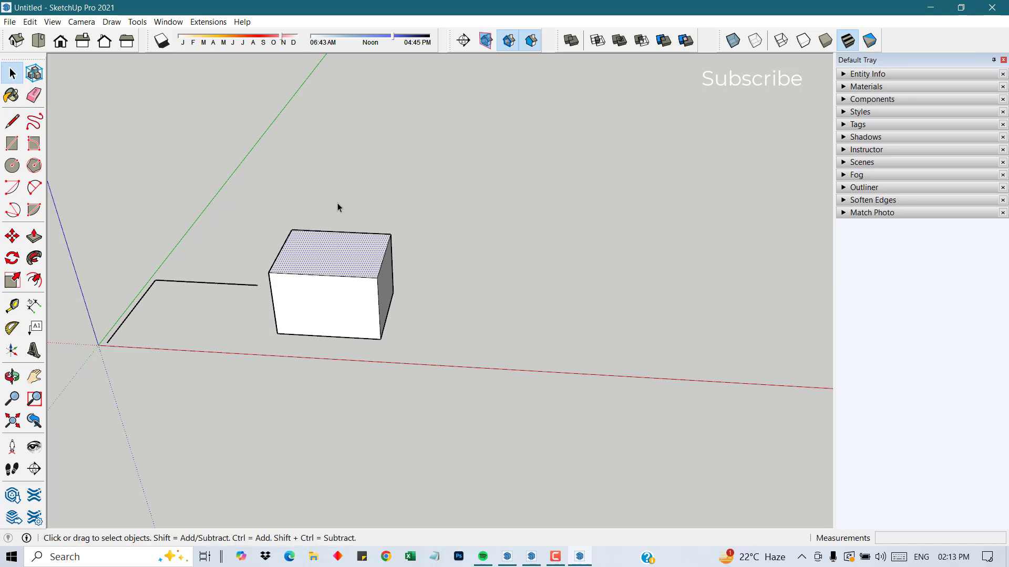
Create a component named BOX1, placing its axes origin on the empty ground beside the large box.
click(33, 73)
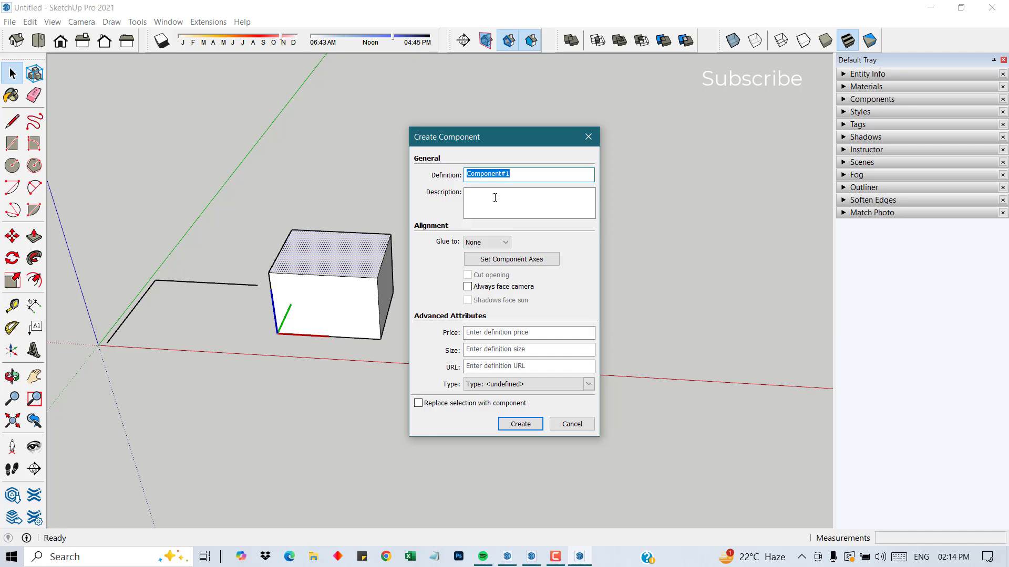
click(511, 259)
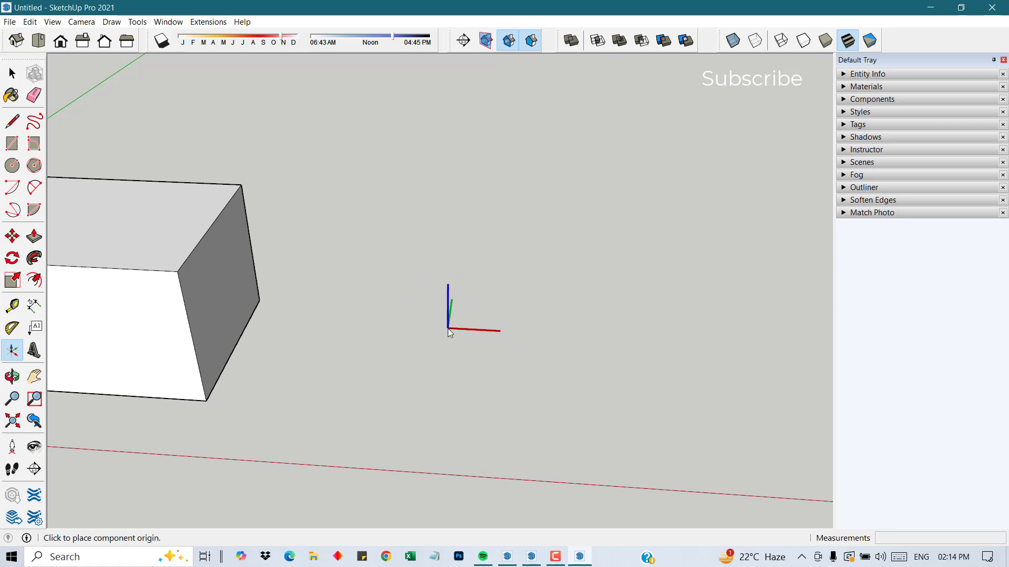
click(448, 329)
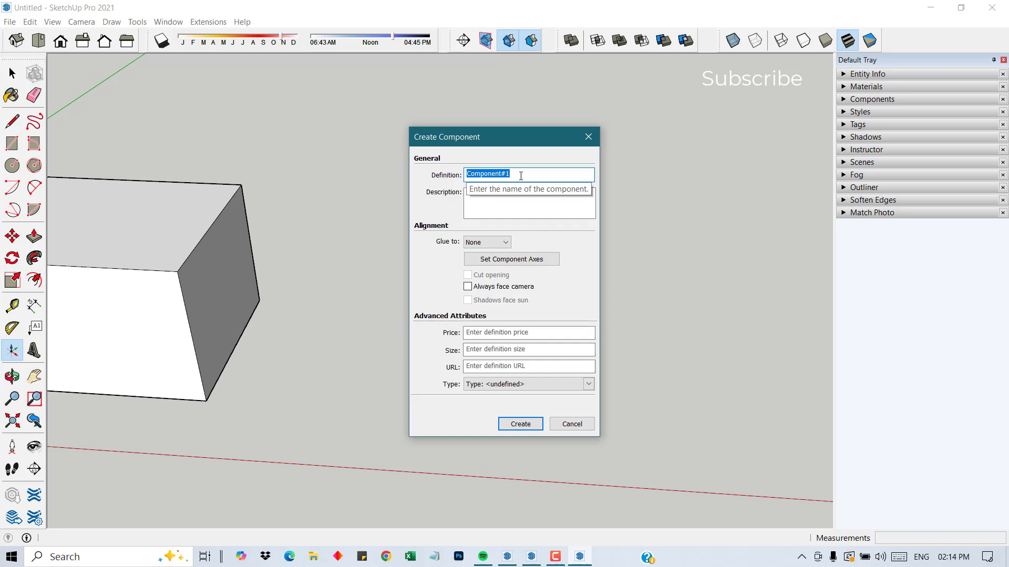
text(BOX1)
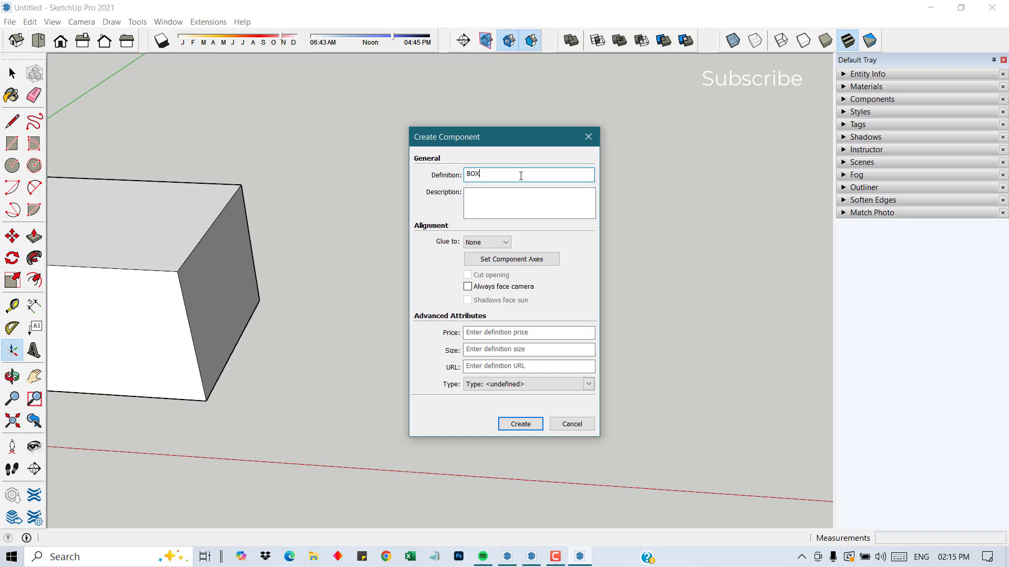
click(536, 425)
Inside the open component, draw a square of about 3' 2 3/8" per side near the component's origin.
middle_drag(474, 342, 420, 346)
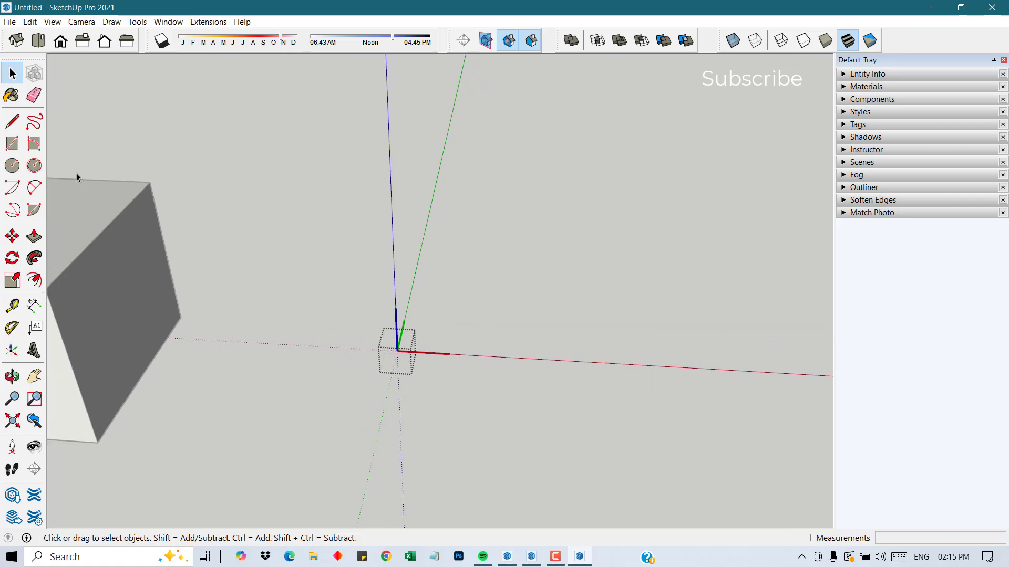
click(12, 143)
click(451, 328)
click(528, 289)
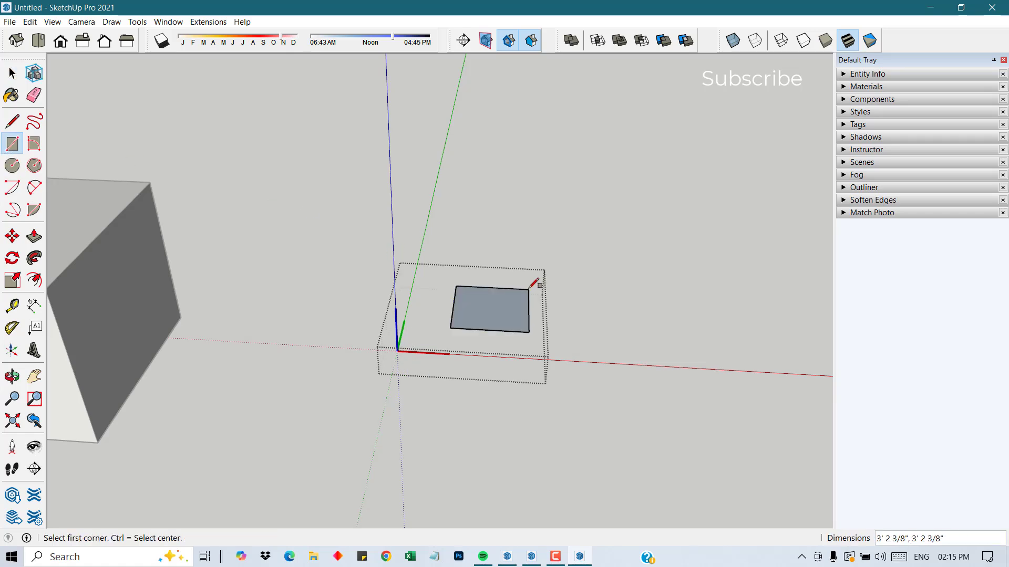
Pull the square upward about 3' 5/16" into a small box and exit component editing.
click(34, 235)
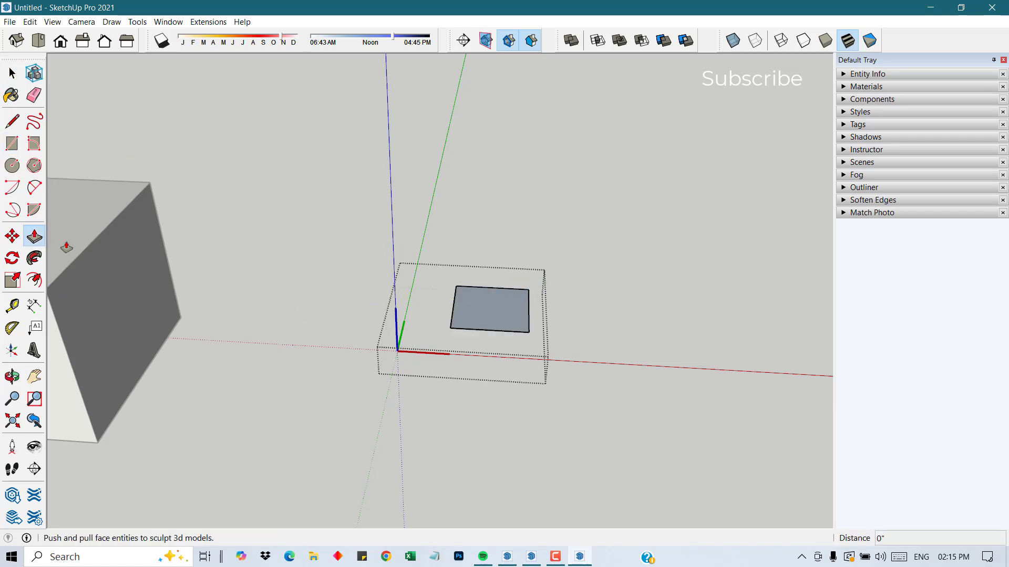
click(495, 307)
click(489, 241)
key(o)
middle_drag(653, 305, 358, 312)
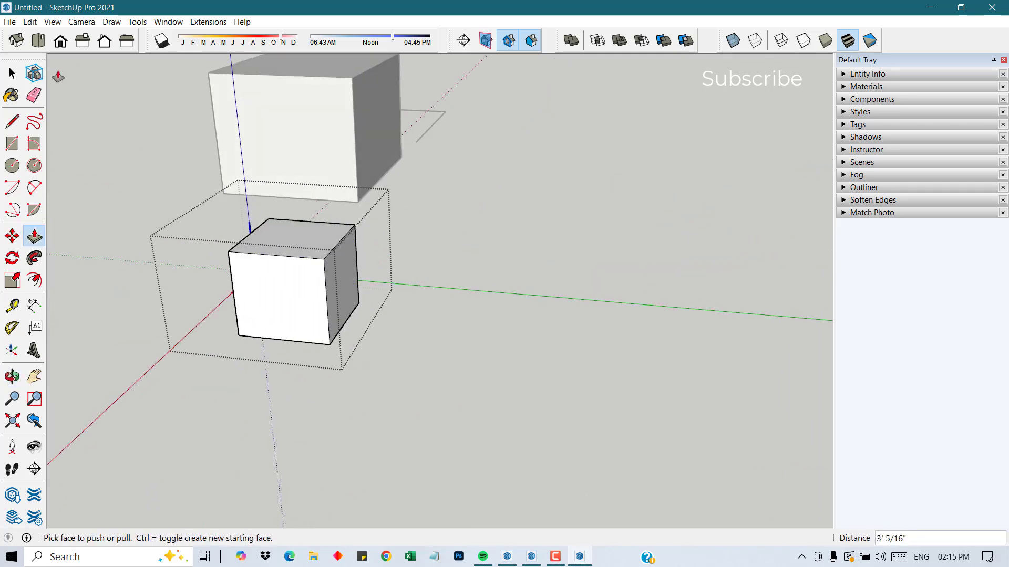
click(11, 72)
click(11, 73)
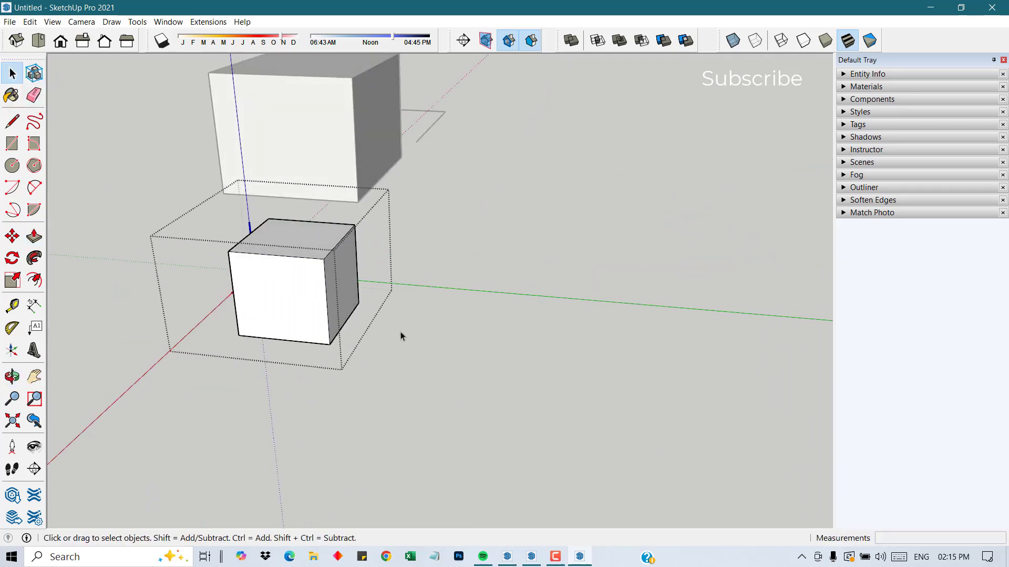
middle_drag(401, 333, 497, 251)
click(429, 213)
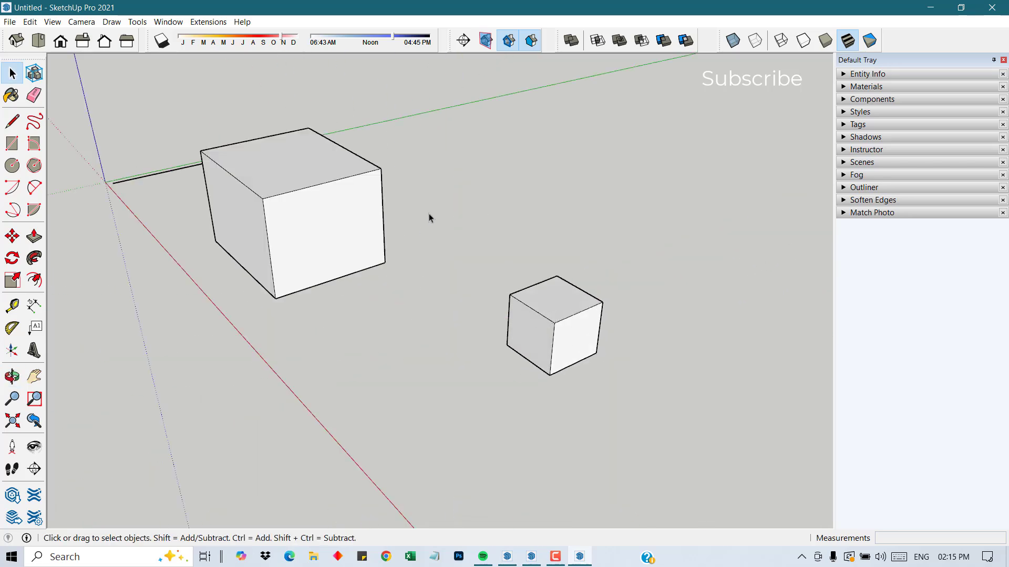
Select the small box as one whole component, then clear the selection.
scroll(314, 275, down, 3)
middle_drag(448, 387, 518, 325)
scroll(434, 300, up, 1)
click(435, 304)
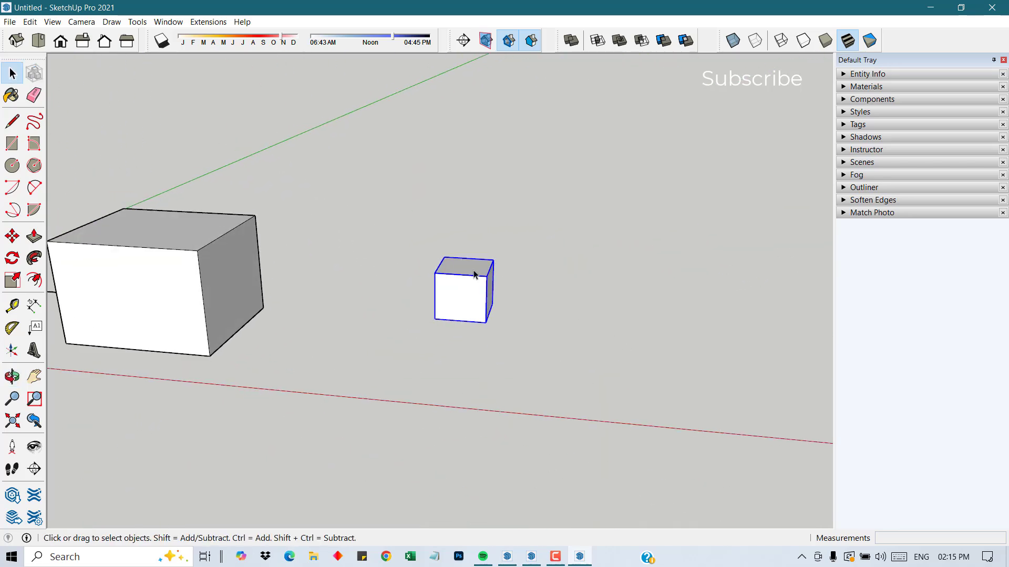
scroll(466, 283, up, 3)
scroll(484, 311, down, 3)
click(342, 326)
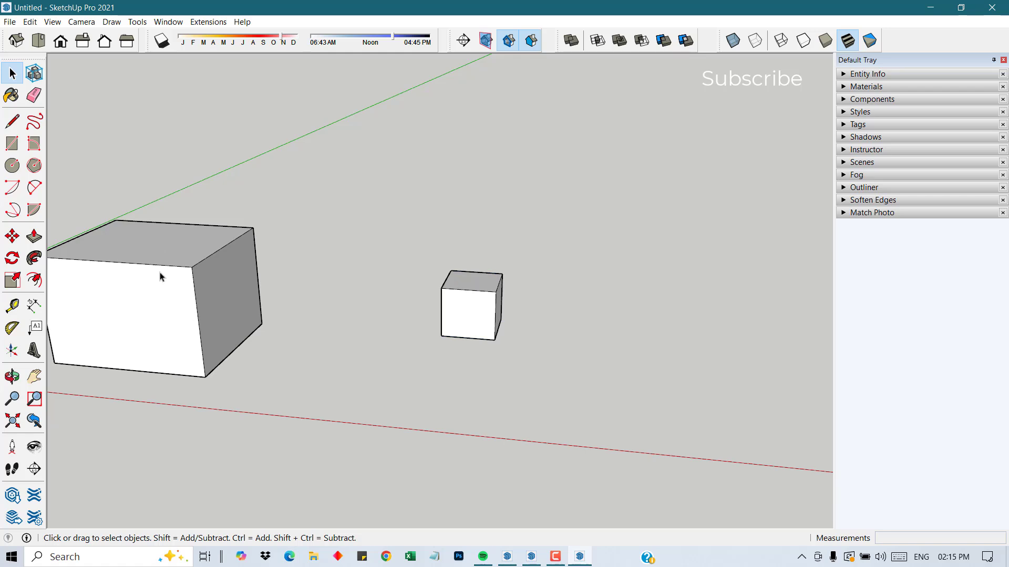
Select only the shaded side face of the large ungrouped box, then clear the selection.
scroll(236, 294, down, 2)
scroll(233, 287, up, 3)
click(238, 291)
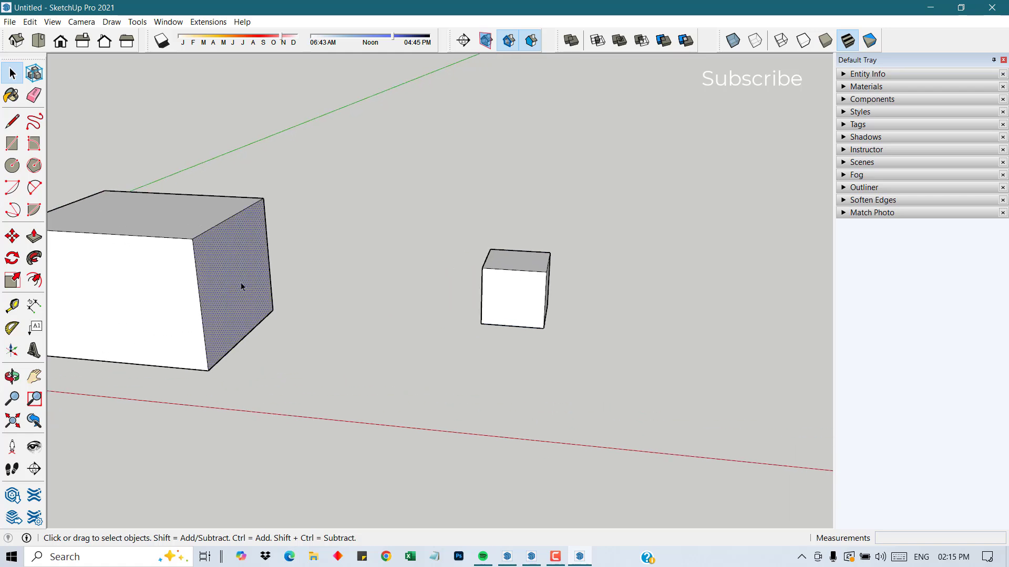
scroll(220, 255, down, 1)
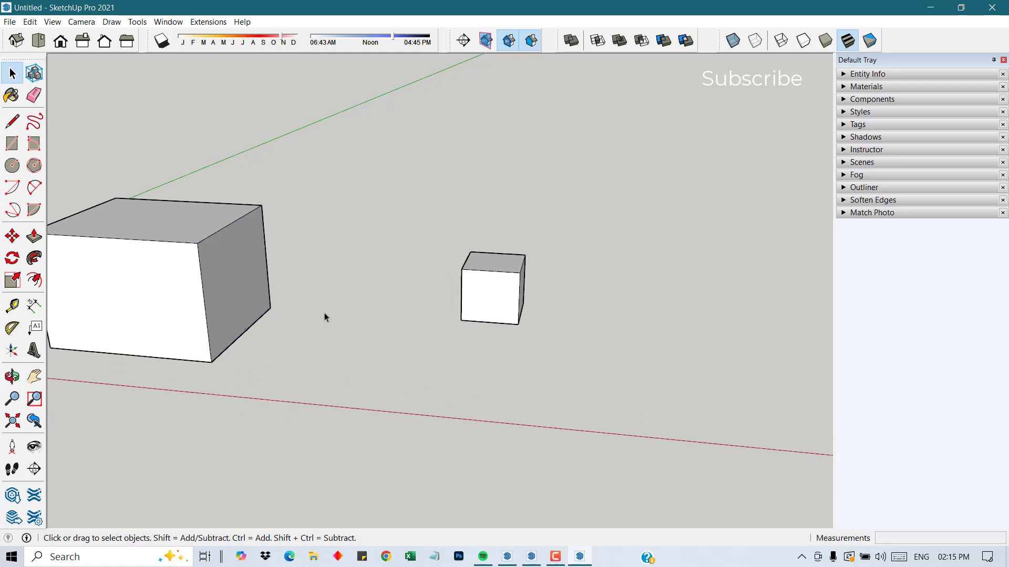
Copy the small box component along the green axis with the Move tool and array it X5.
scroll(541, 293, up, 2)
scroll(463, 286, up, 2)
middle_drag(462, 287, 480, 318)
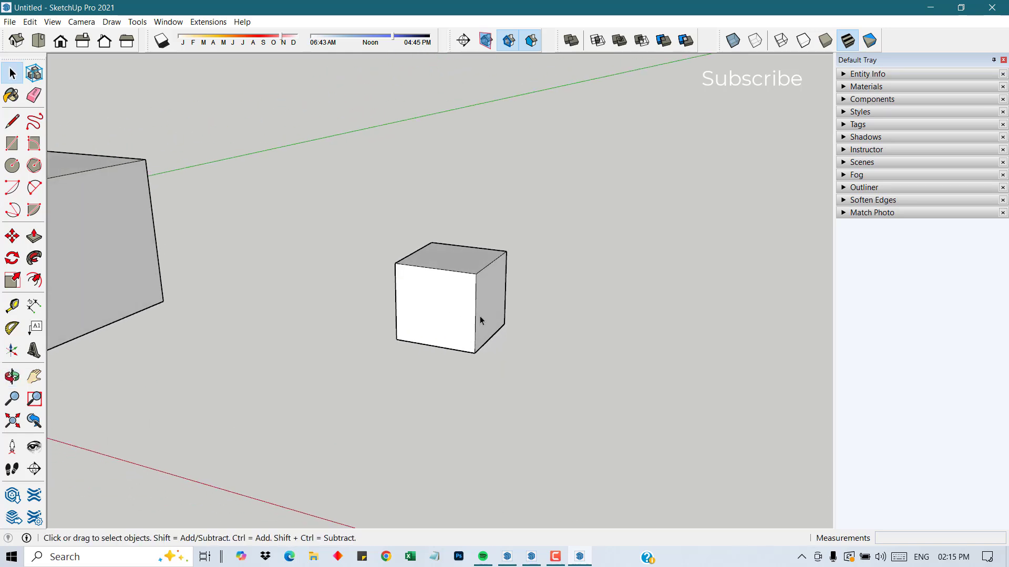
click(492, 286)
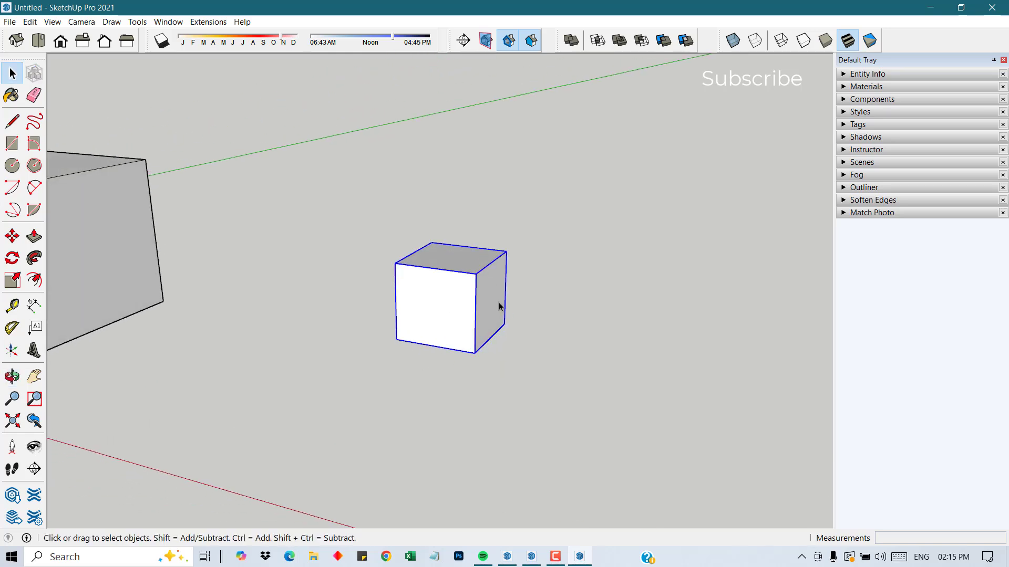
middle_drag(535, 363, 547, 288)
scroll(500, 354, up, 4)
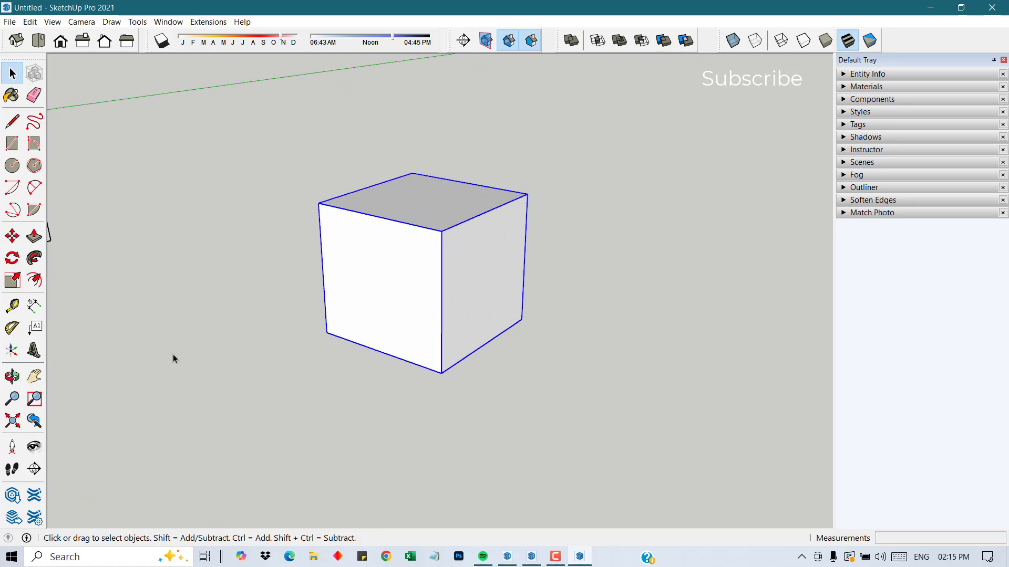
click(15, 243)
middle_drag(578, 433, 376, 383)
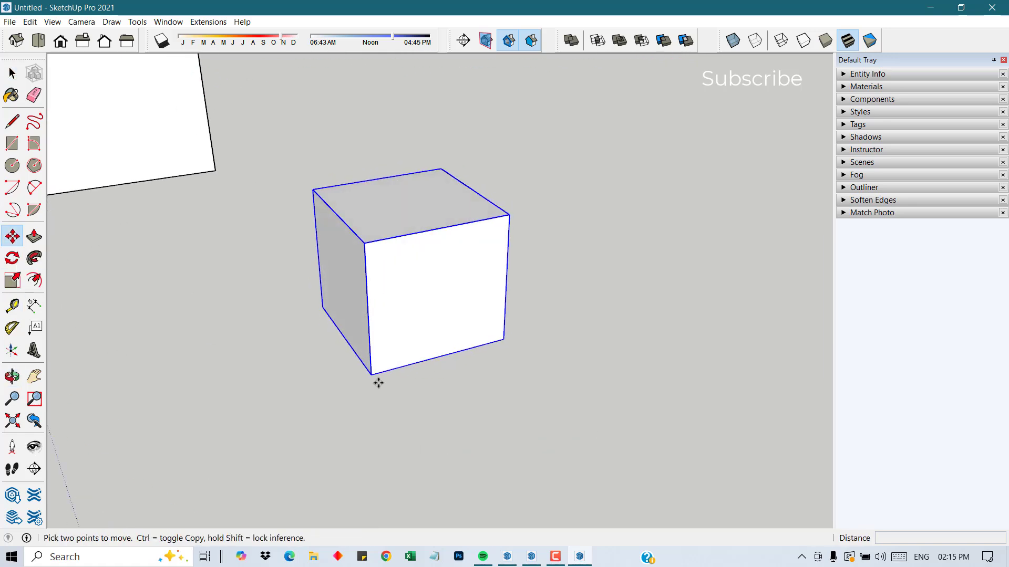
click(371, 375)
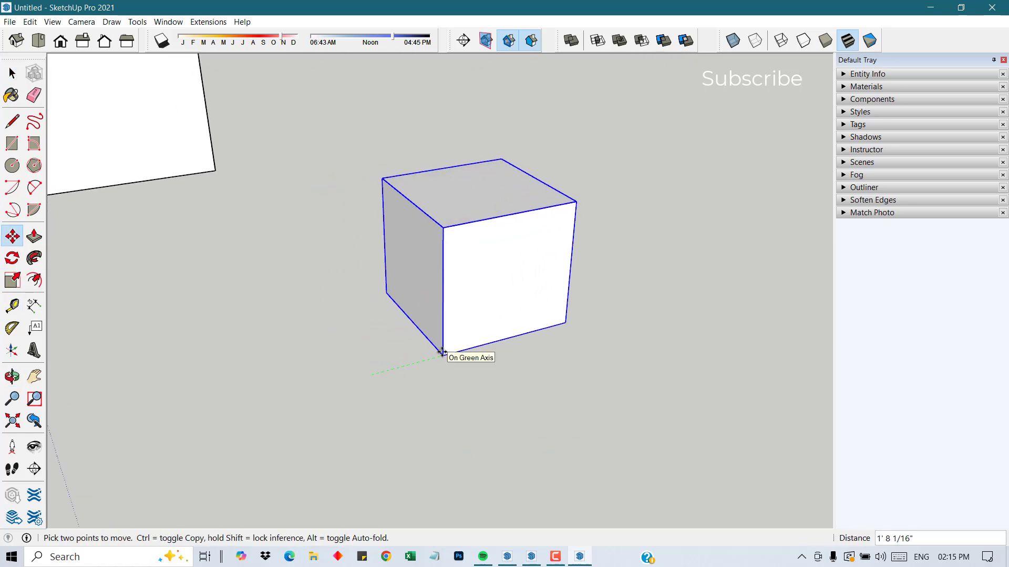
key(ctrl)
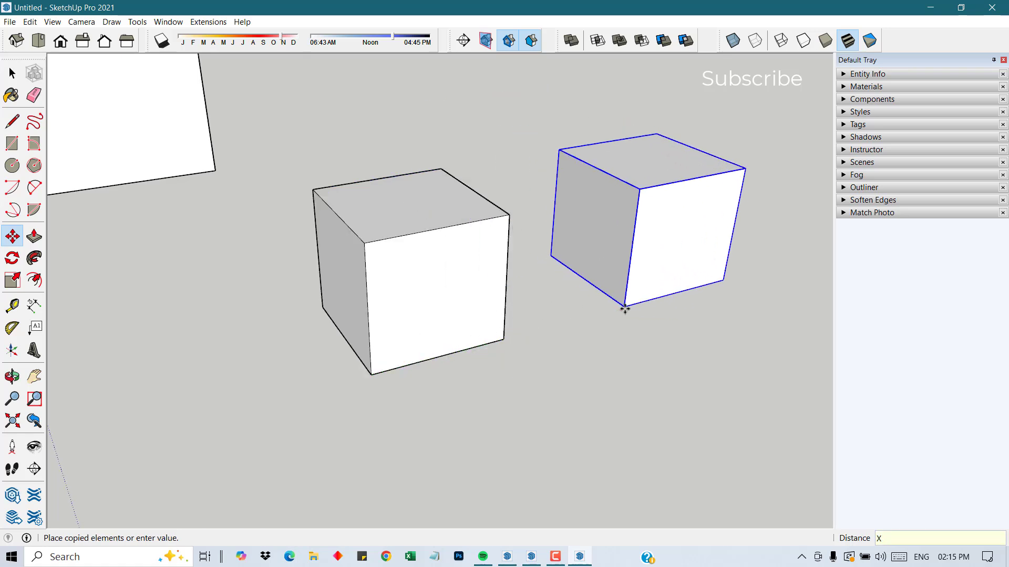
text(X5)
key(Return)
Open the first small box in the row for editing and pull its front face outward about 5' 4 13/16".
scroll(563, 313, down, 6)
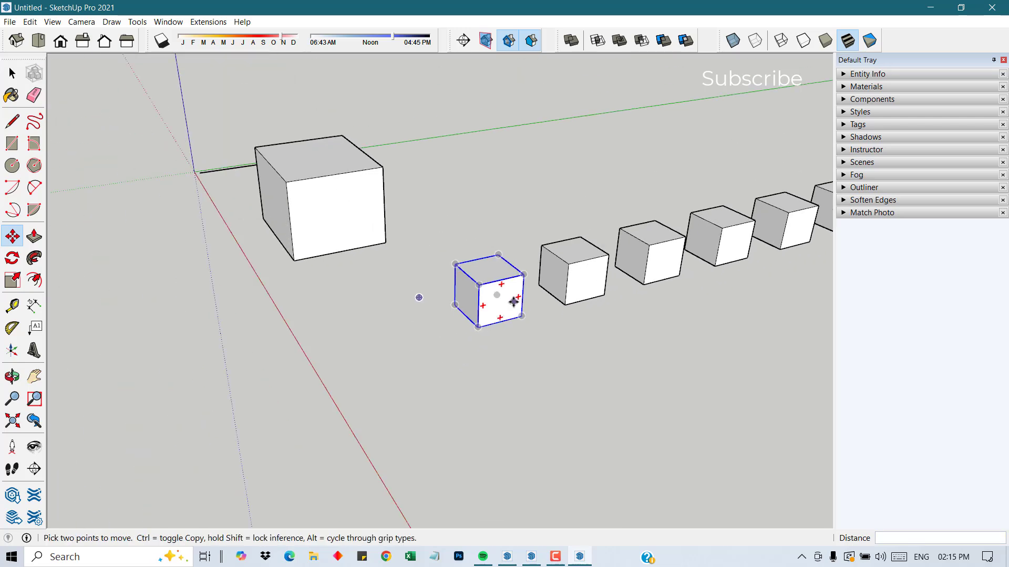
scroll(644, 281, up, 6)
scroll(637, 263, down, 1)
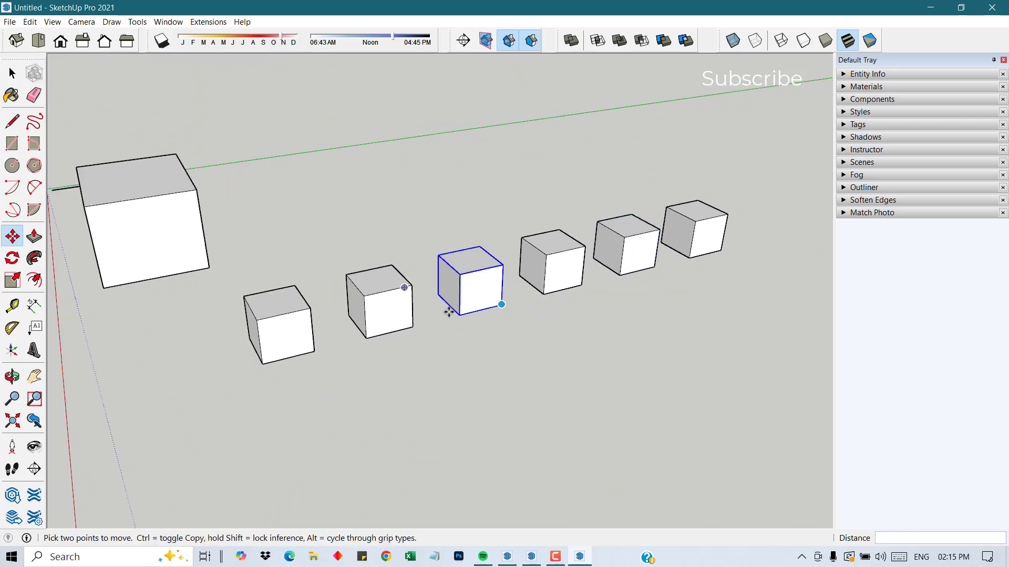
scroll(284, 339, up, 2)
key(space)
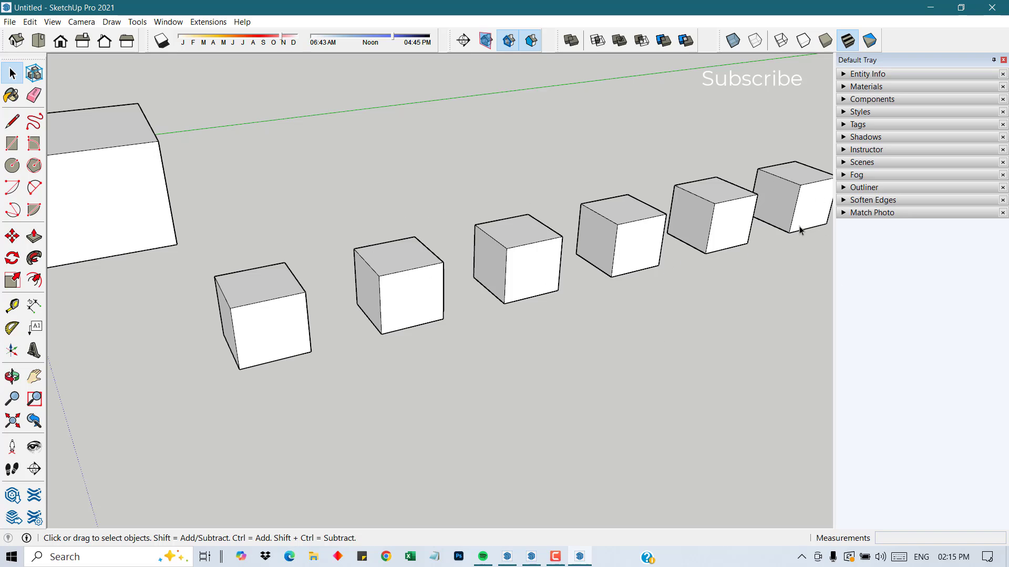
double_click(267, 325)
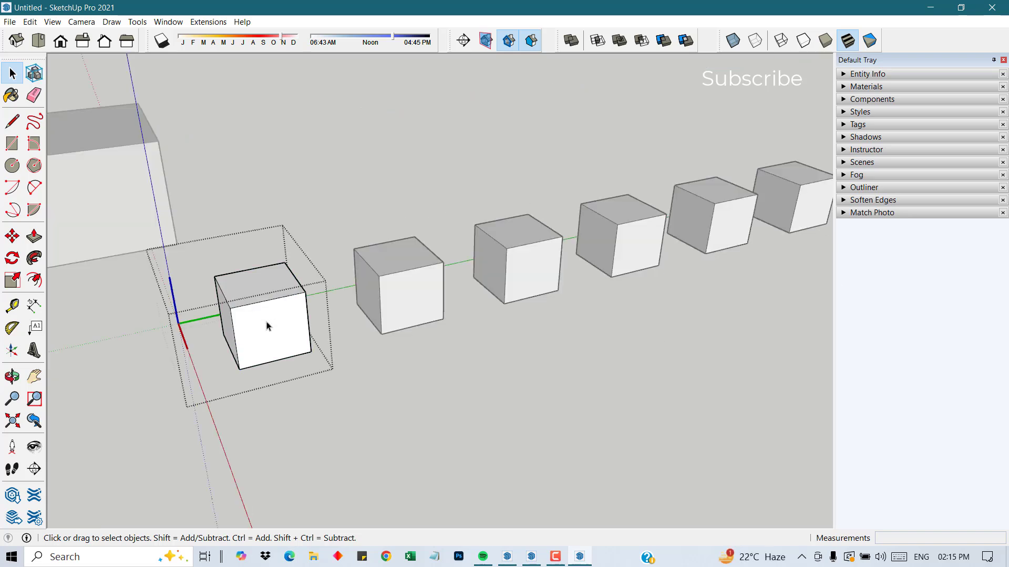
click(34, 237)
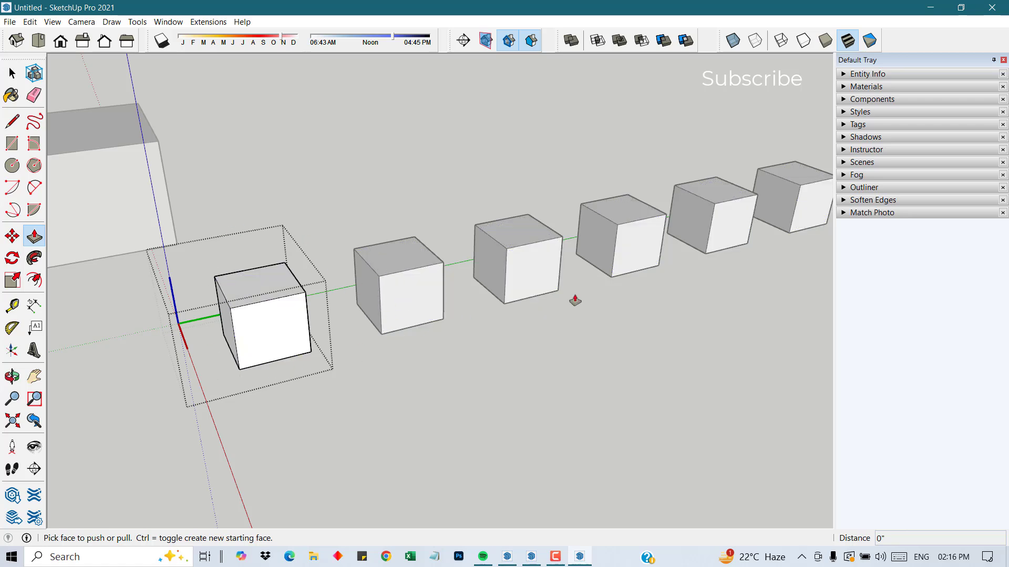
click(275, 337)
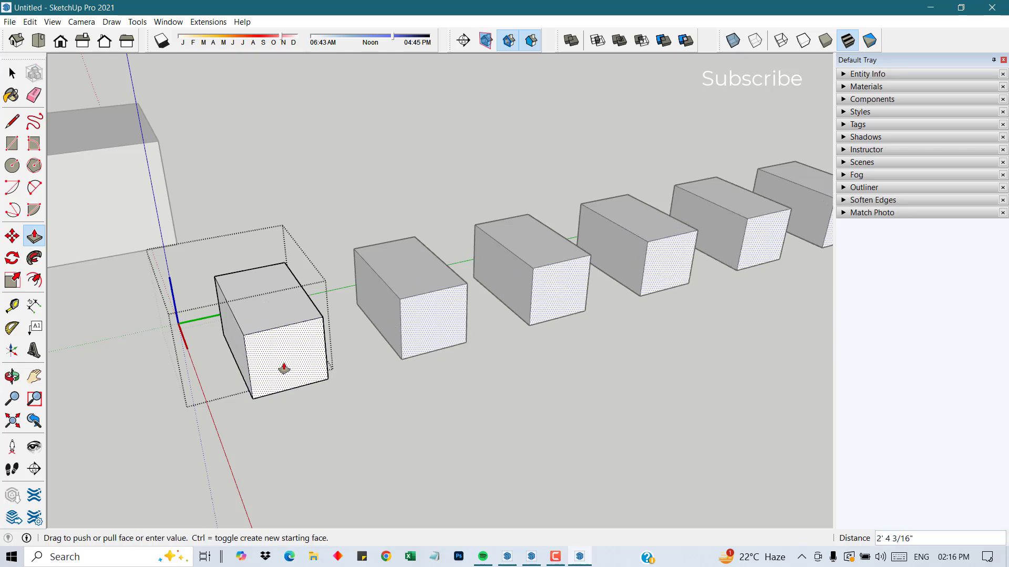
middle_drag(279, 361, 363, 401)
click(362, 401)
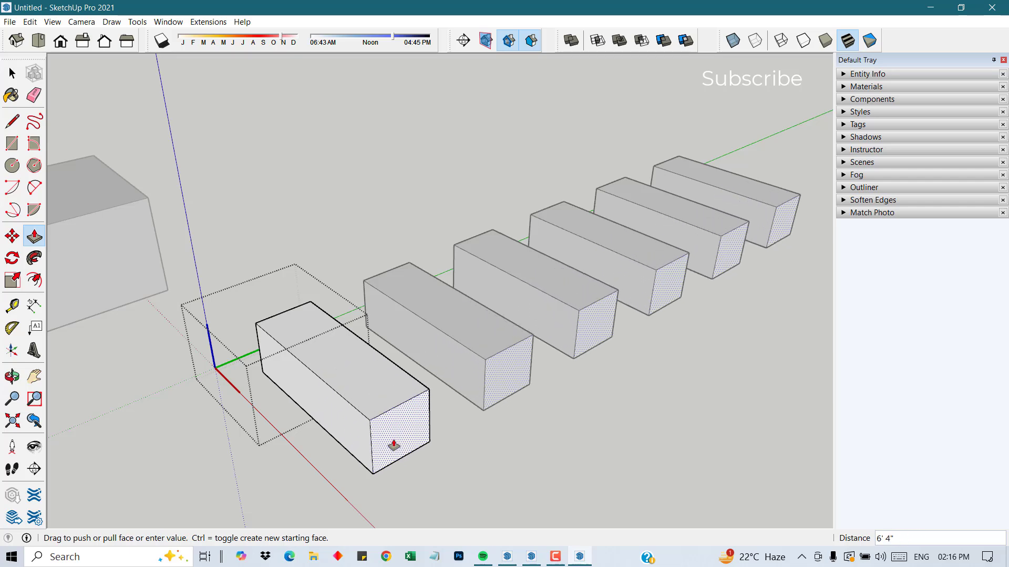
click(421, 415)
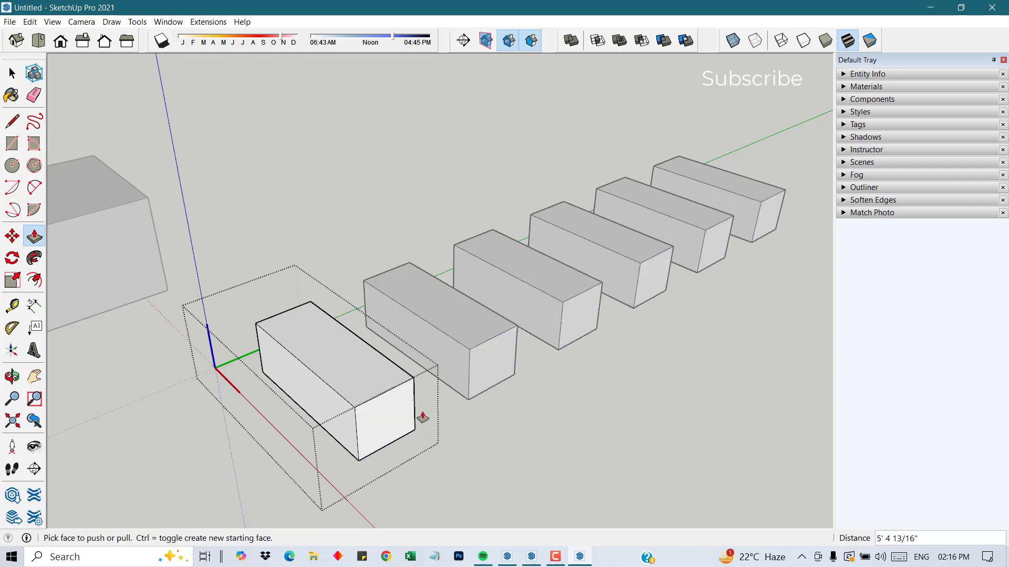
Pull the long side face of the open component outward about 3 13/16".
middle_drag(421, 415, 350, 408)
click(350, 408)
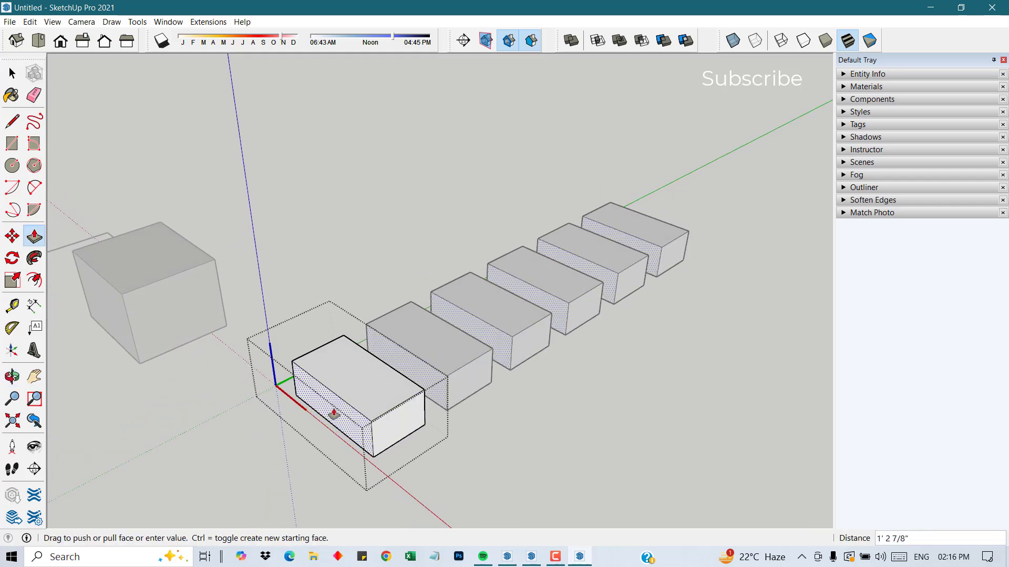
click(344, 410)
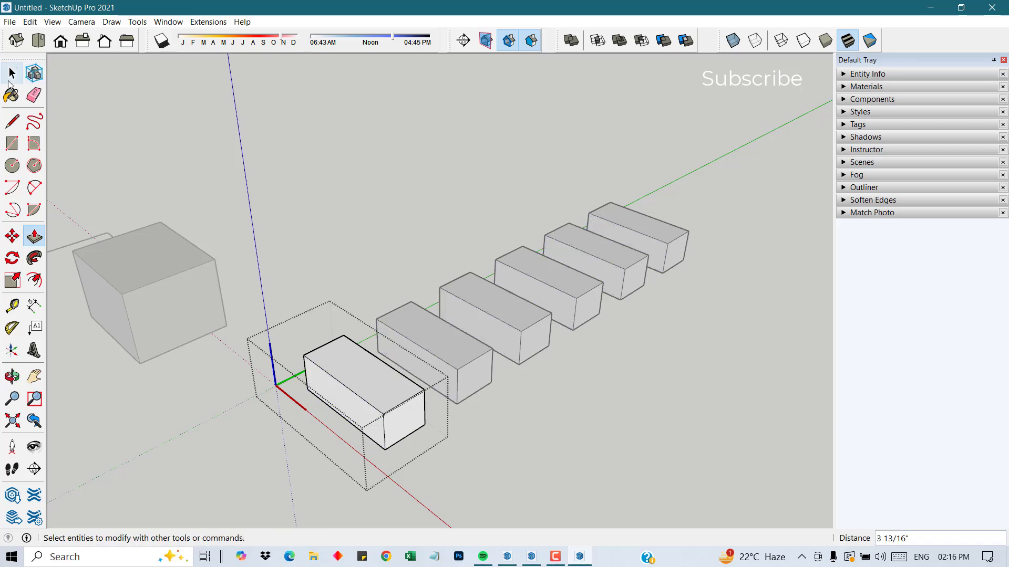
Close the open component and paint the farthest small box in the row with the 0014_DarkSalmon colour.
click(12, 73)
middle_drag(441, 232, 362, 262)
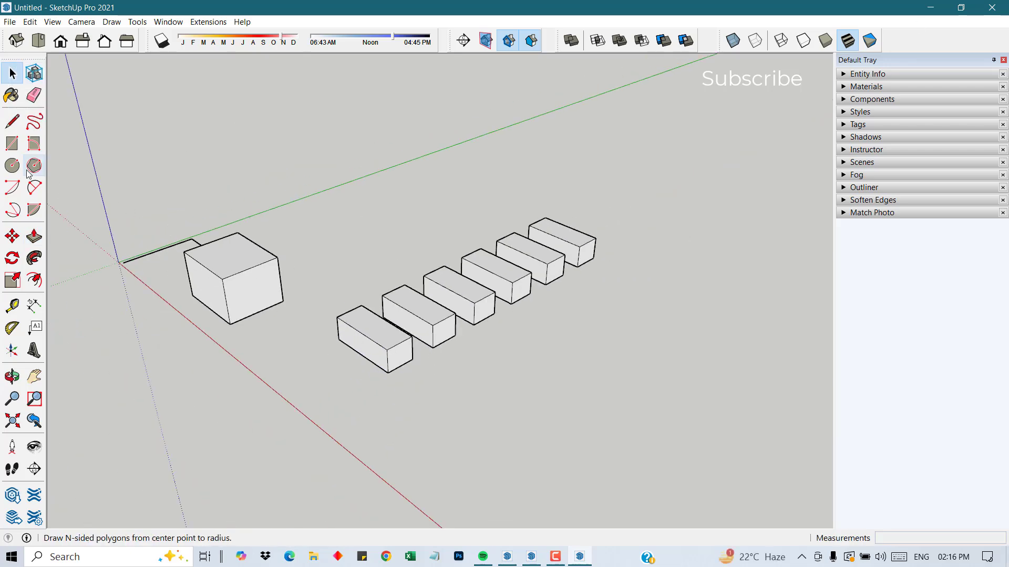
click(11, 97)
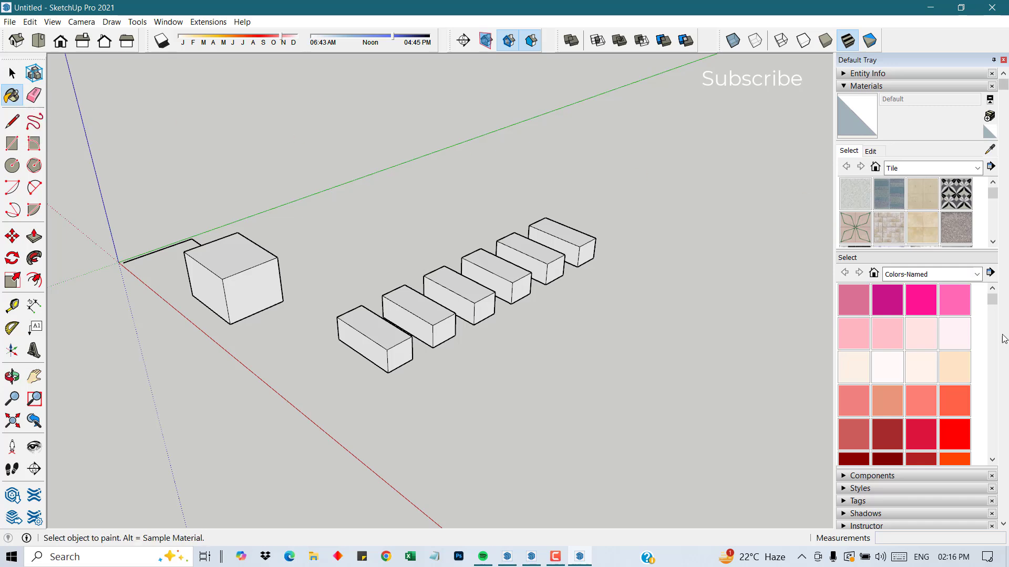
scroll(910, 376, down, 1)
click(886, 342)
scroll(539, 267, up, 2)
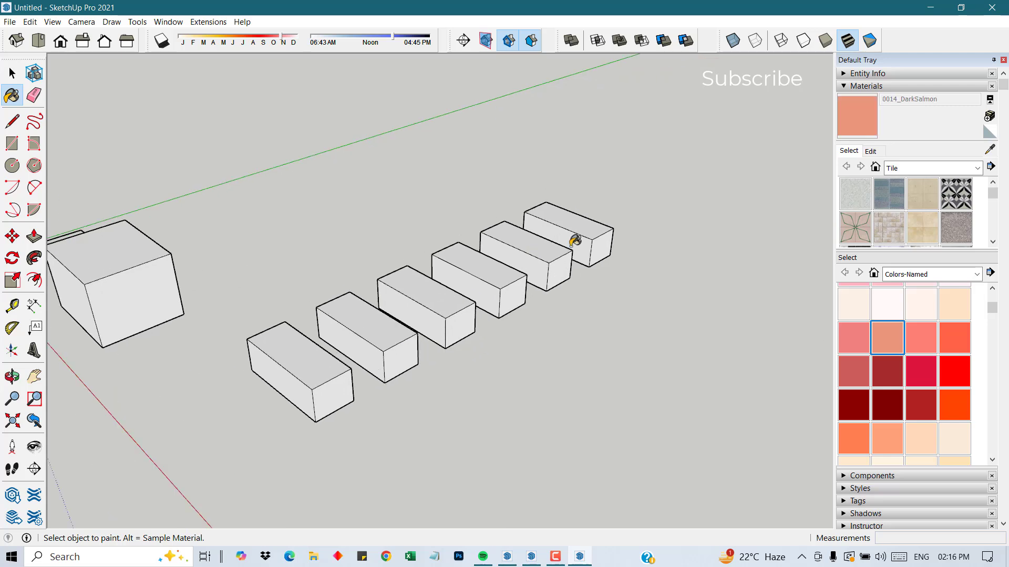
click(594, 225)
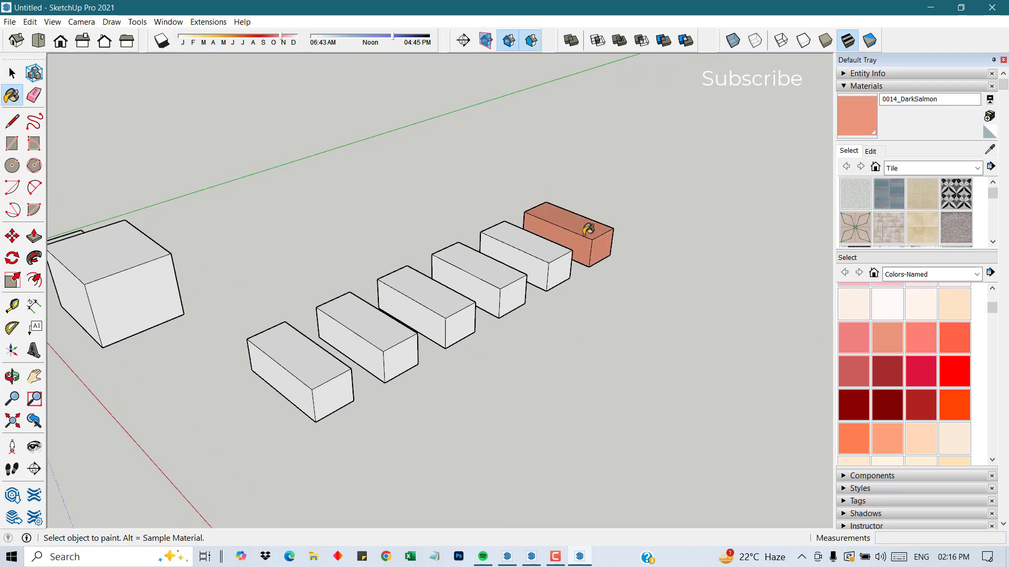
scroll(585, 228, up, 3)
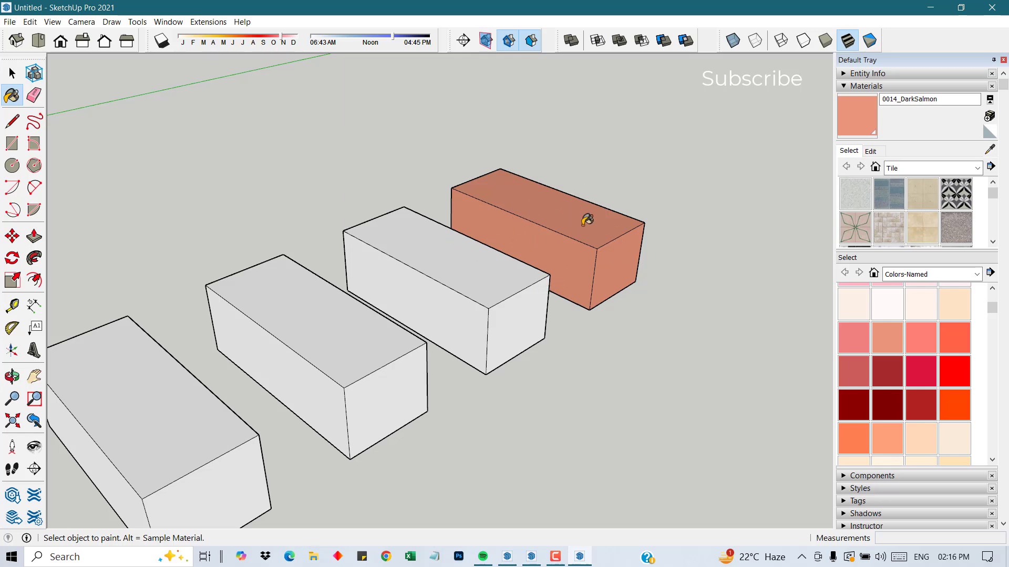
mouse_move(585, 219)
middle_down()
mouse_move(608, 218)
mouse_move(558, 234)
mouse_move(666, 235)
middle_up()
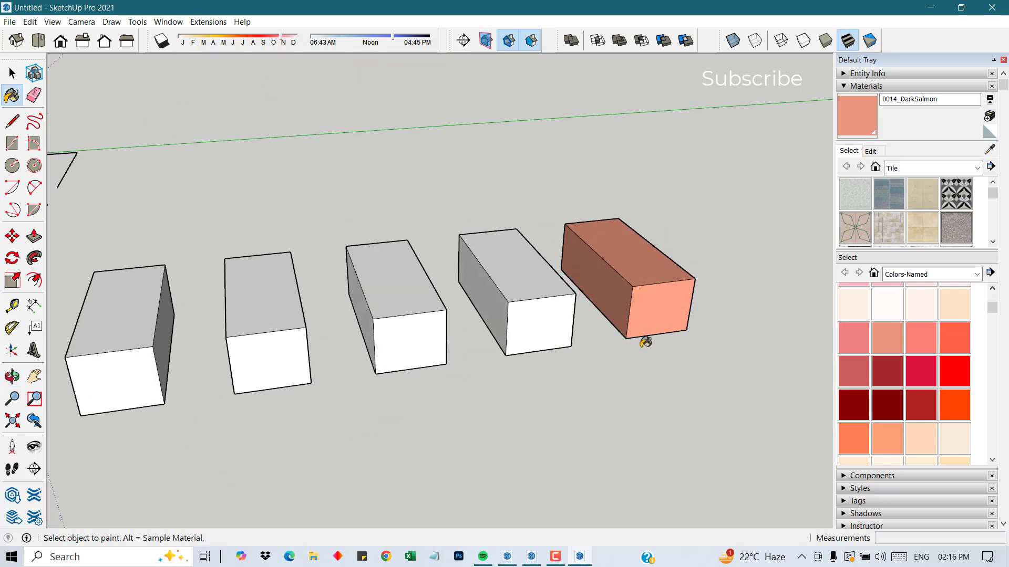
scroll(666, 288, down, 5)
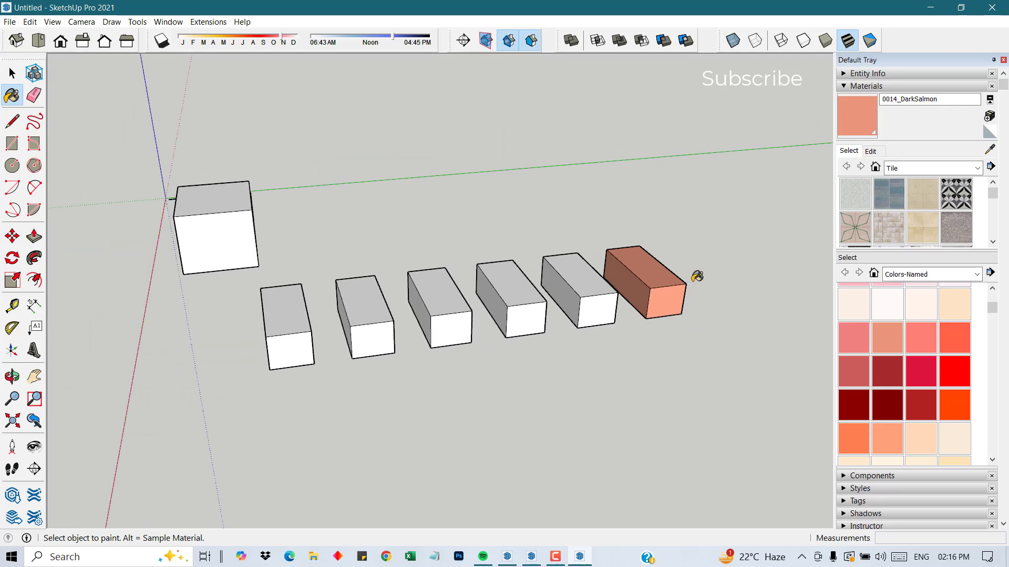
Paint one side face of the large ungrouped box with 0014_DarkSalmon.
middle_drag(698, 275, 263, 268)
scroll(264, 269, up, 5)
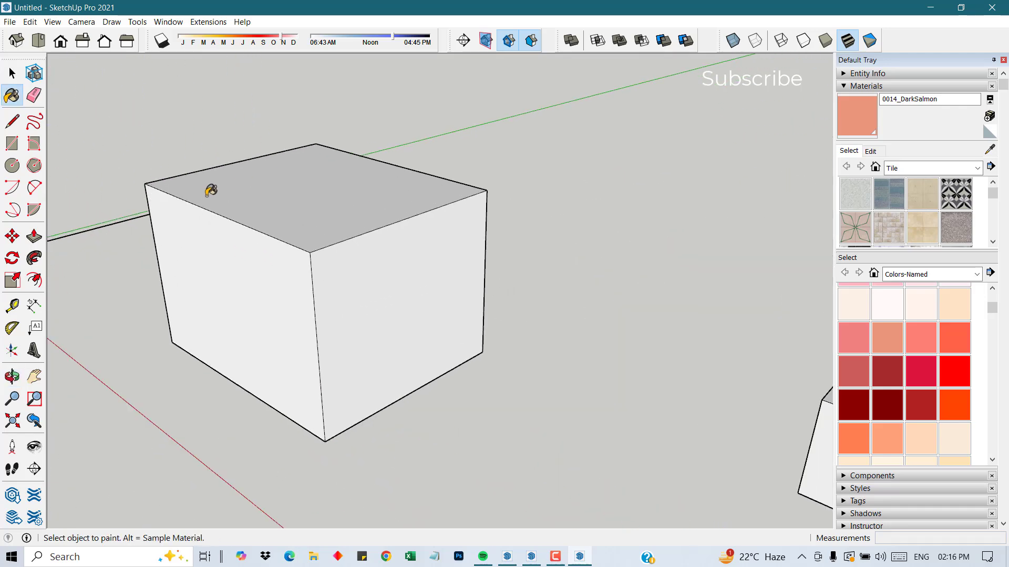
scroll(401, 381, down, 2)
scroll(297, 288, up, 3)
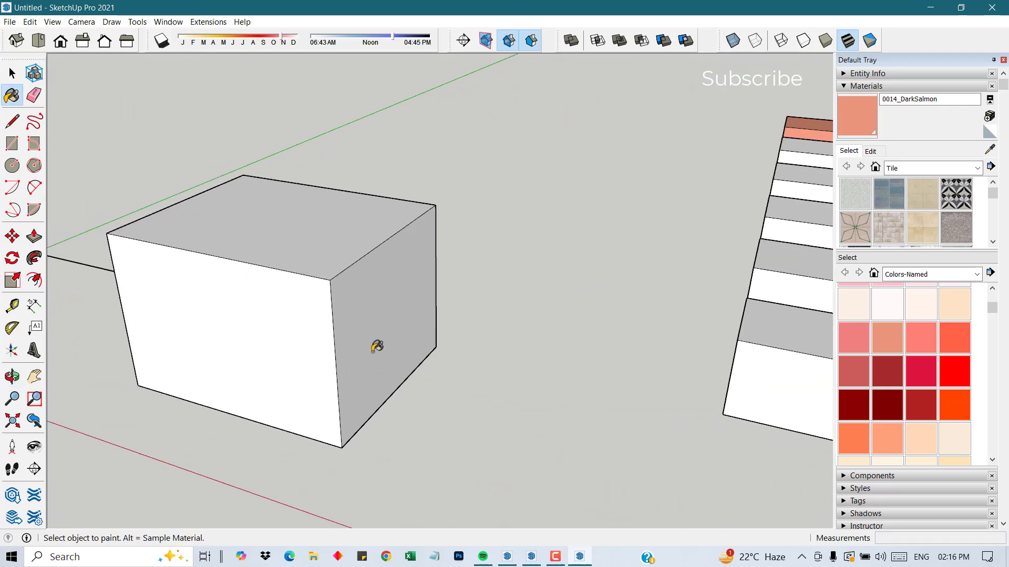
click(368, 297)
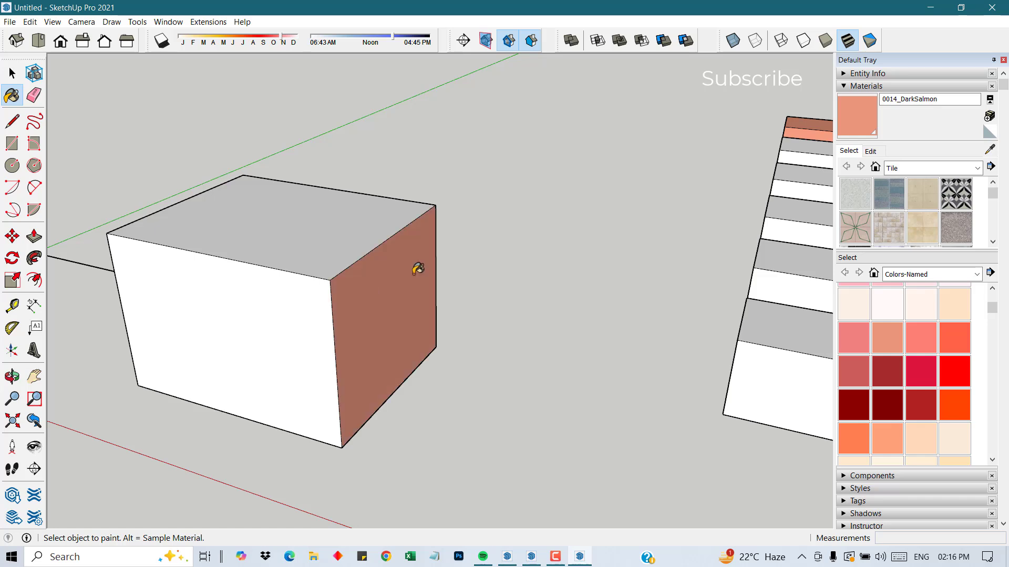
Paint the top face of the large ungrouped box with the 0043_SaddleBrown colour.
scroll(416, 273, down, 3)
scroll(910, 409, down, 3)
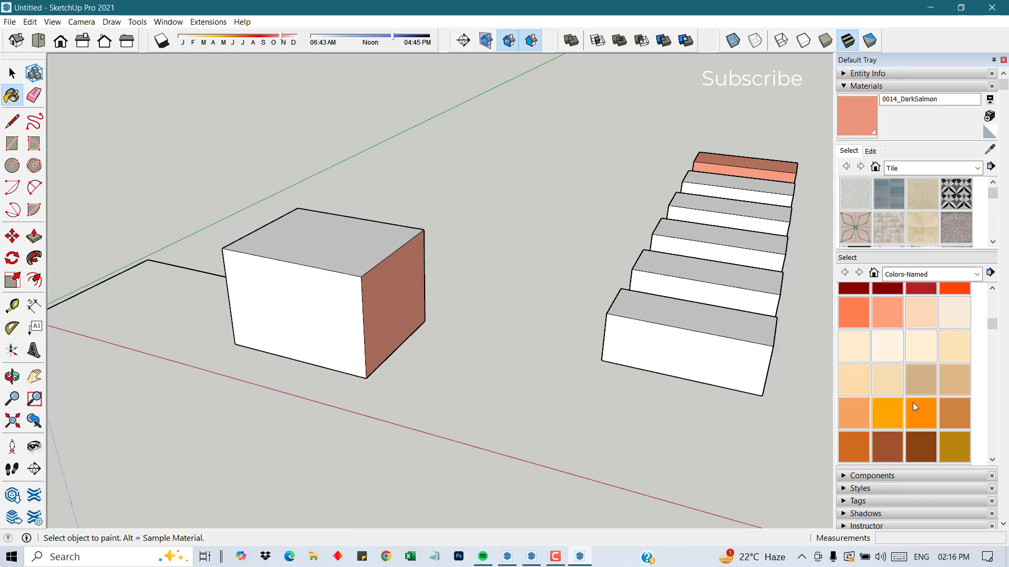
click(913, 403)
click(893, 442)
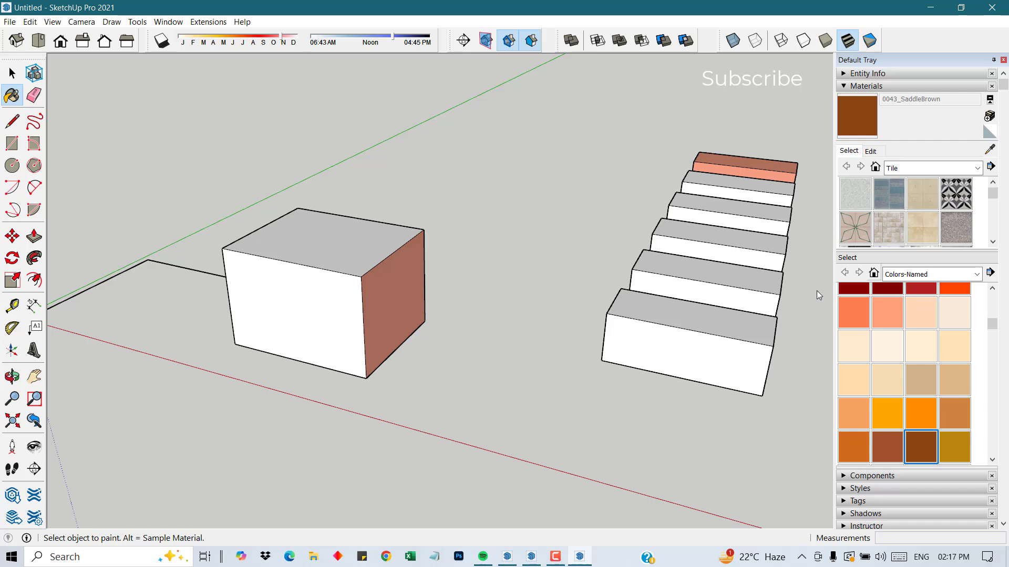
click(344, 258)
middle_drag(321, 336, 350, 324)
scroll(352, 320, down, 1)
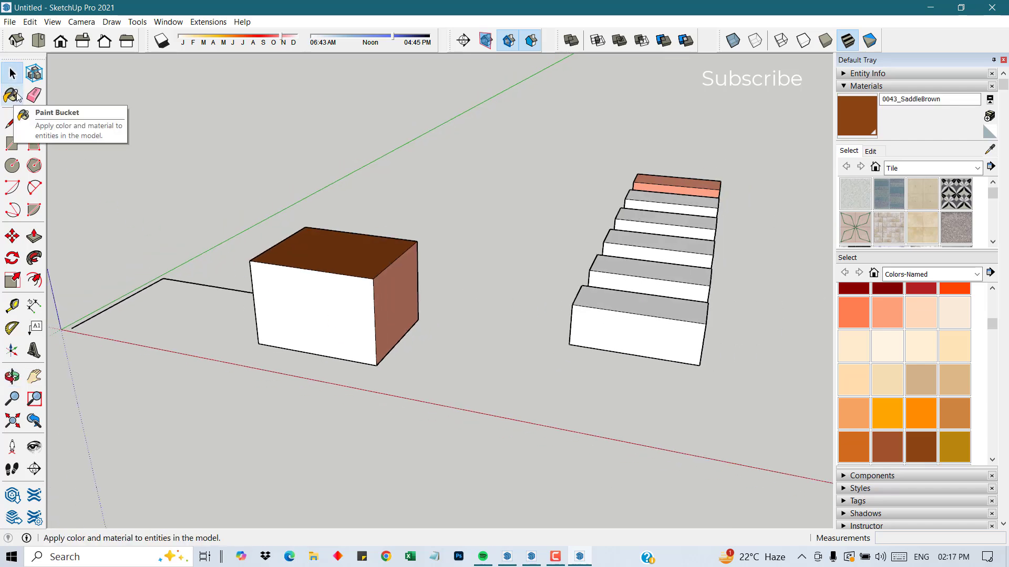
Erase the salmon-painted small box and the box beside it at the far end of the row.
click(34, 95)
mouse_move(536, 277)
middle_down()
mouse_move(671, 299)
mouse_move(725, 269)
mouse_move(752, 294)
mouse_move(809, 294)
middle_up()
click(787, 275)
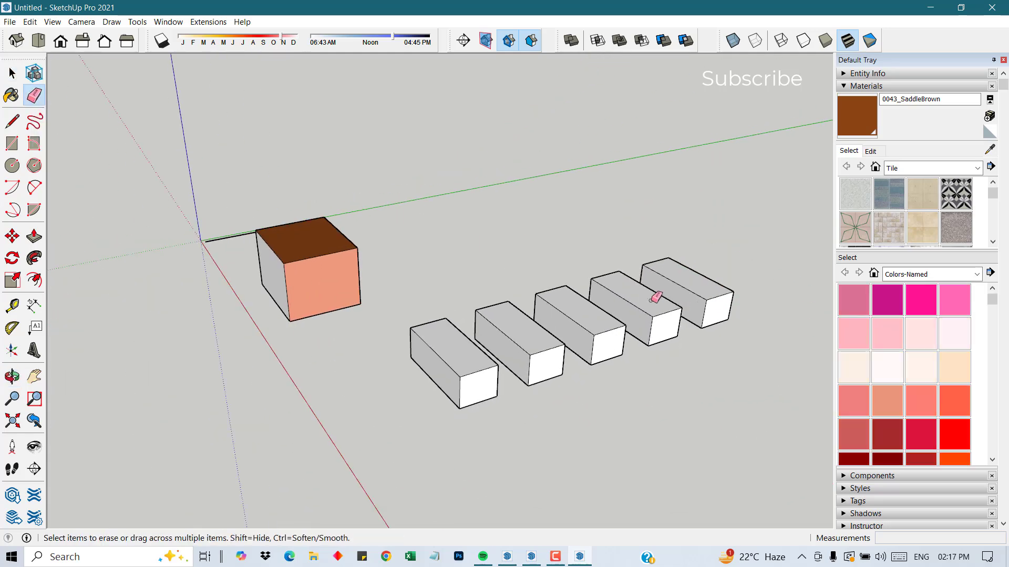
scroll(652, 300, down, 1)
scroll(710, 296, up, 2)
click(705, 287)
scroll(683, 273, down, 1)
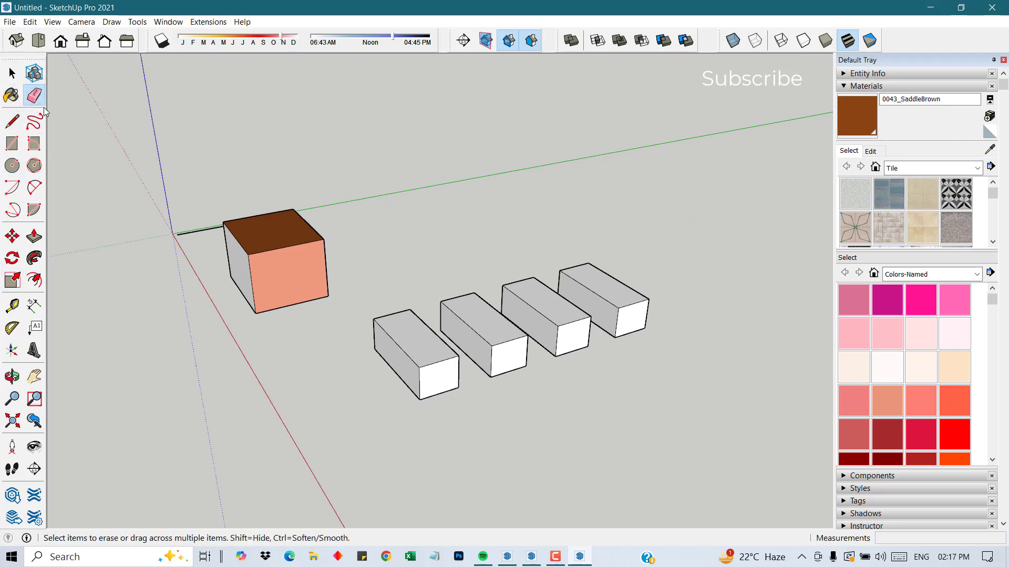
Draw a 10' line parallel to the red axis on the empty ground in front of the row of boxes.
click(12, 122)
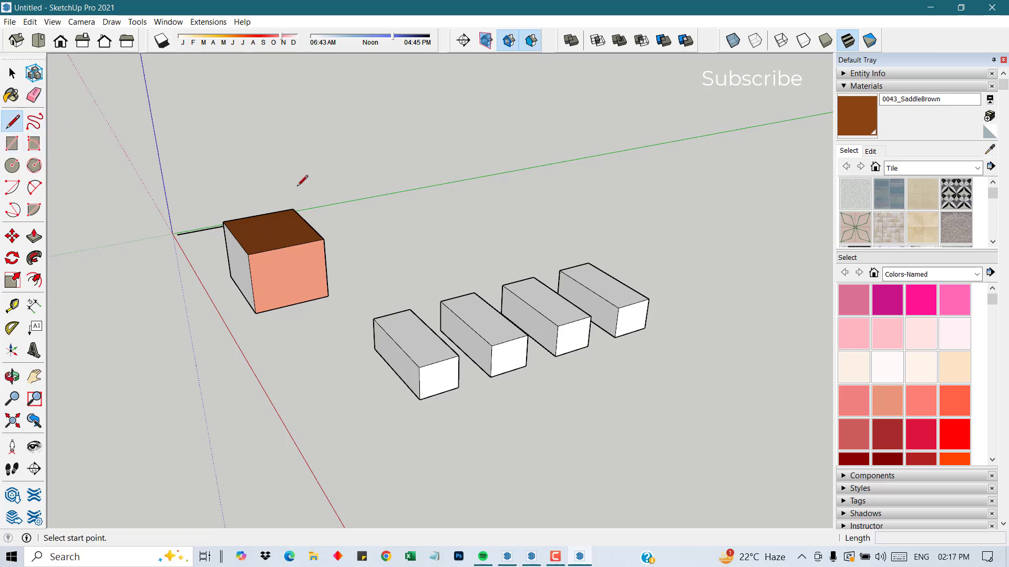
middle_drag(453, 251, 462, 365)
click(455, 371)
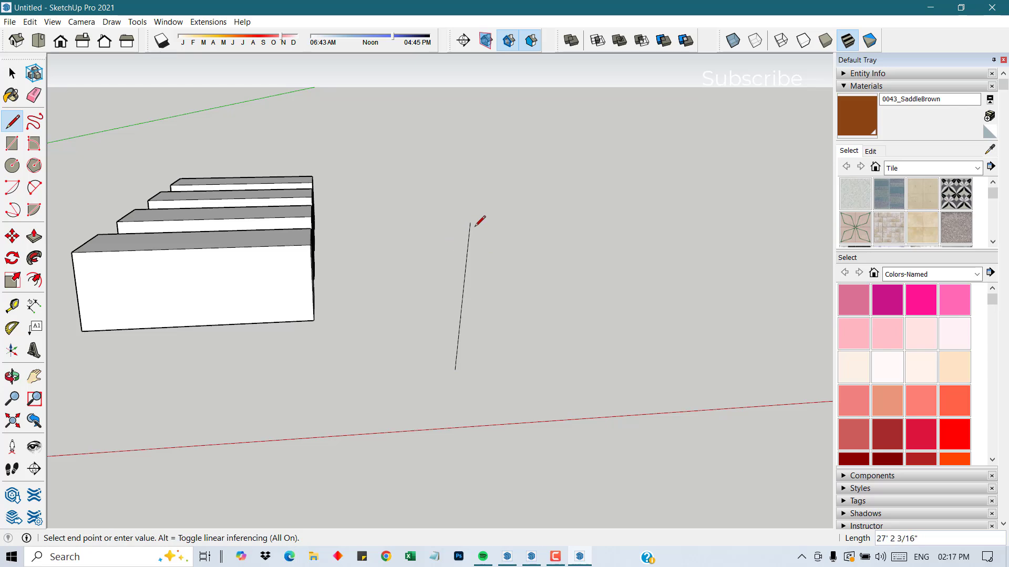
middle_drag(473, 288, 430, 373)
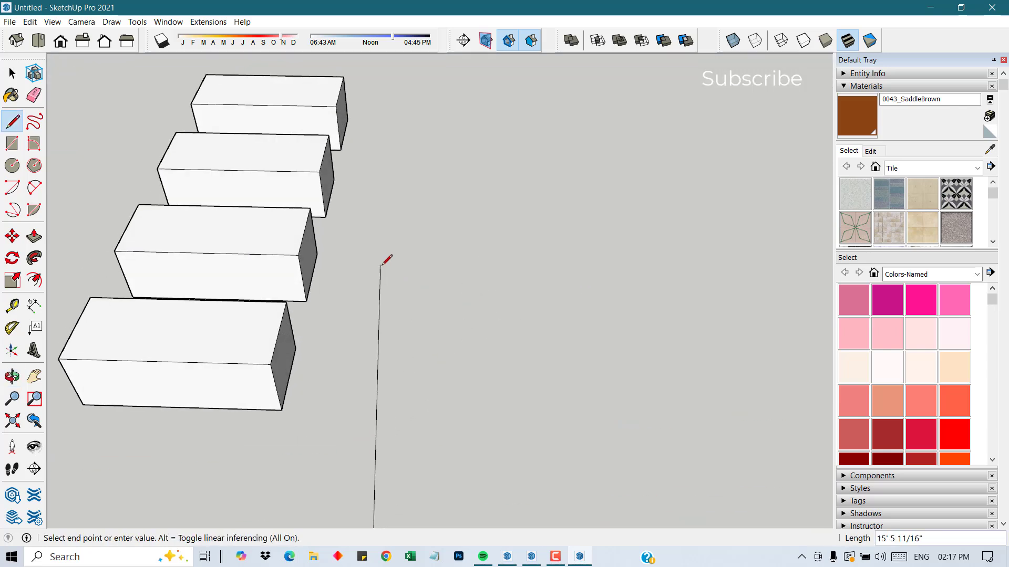
scroll(401, 266, down, 3)
scroll(390, 341, up, 1)
middle_drag(389, 342, 371, 371)
scroll(365, 361, up, 2)
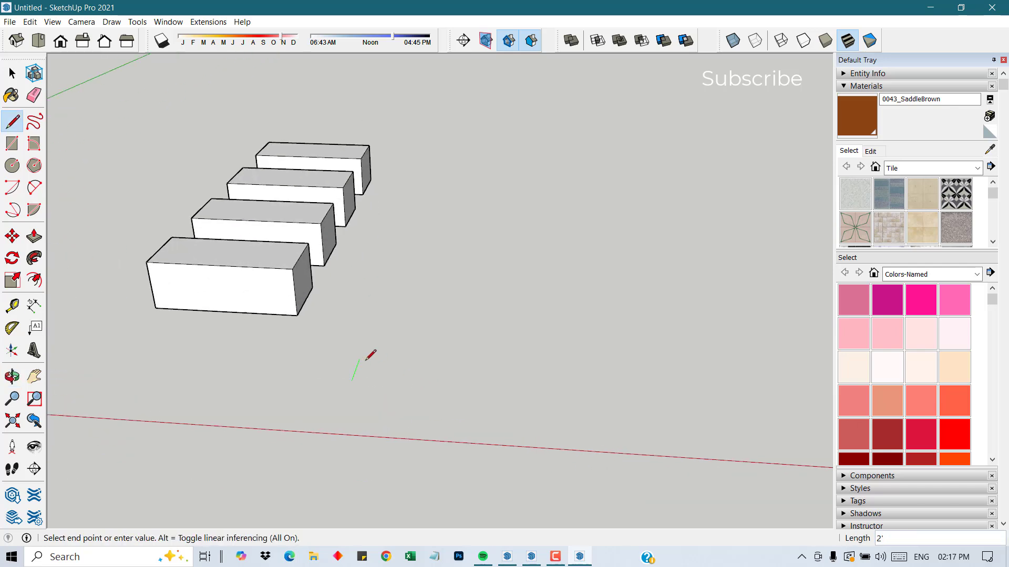
middle_drag(368, 363, 463, 372)
scroll(460, 376, up, 4)
scroll(470, 361, down, 1)
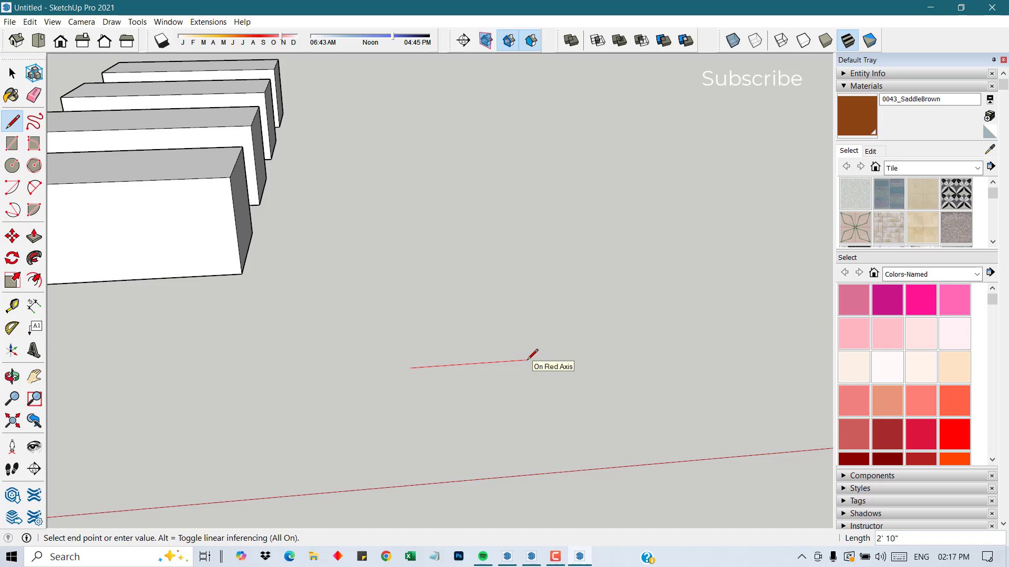
scroll(528, 360, up, 1)
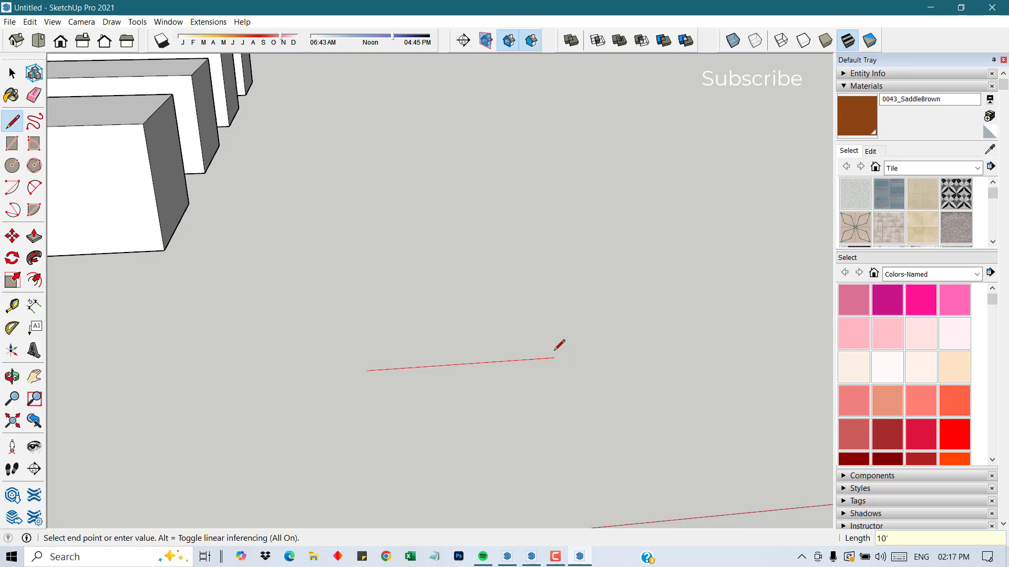
key(Return)
Continue the line from its endpoint with a 10' segment along the green axis.
scroll(531, 341, down, 2)
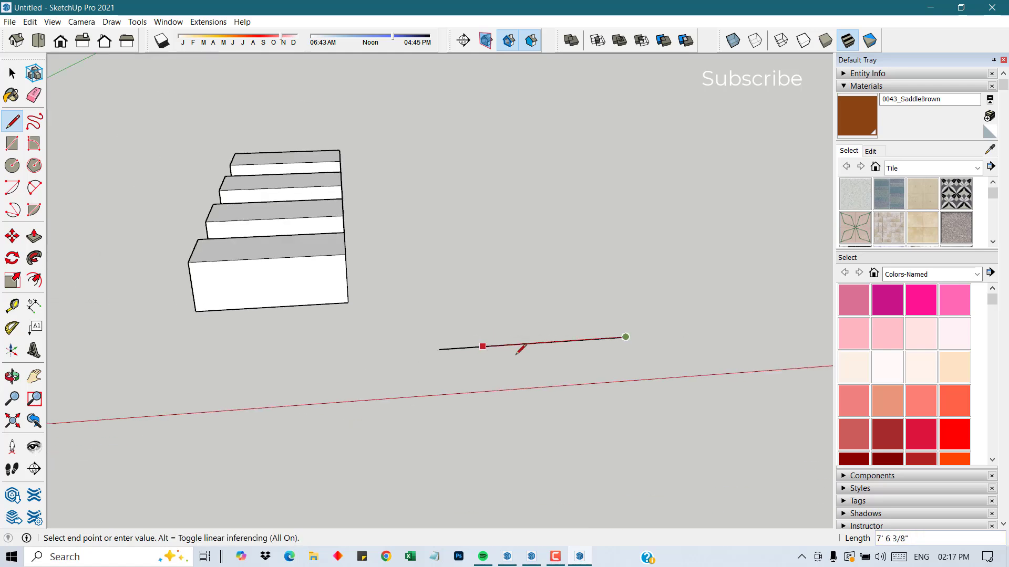
scroll(605, 313, up, 2)
scroll(666, 317, up, 2)
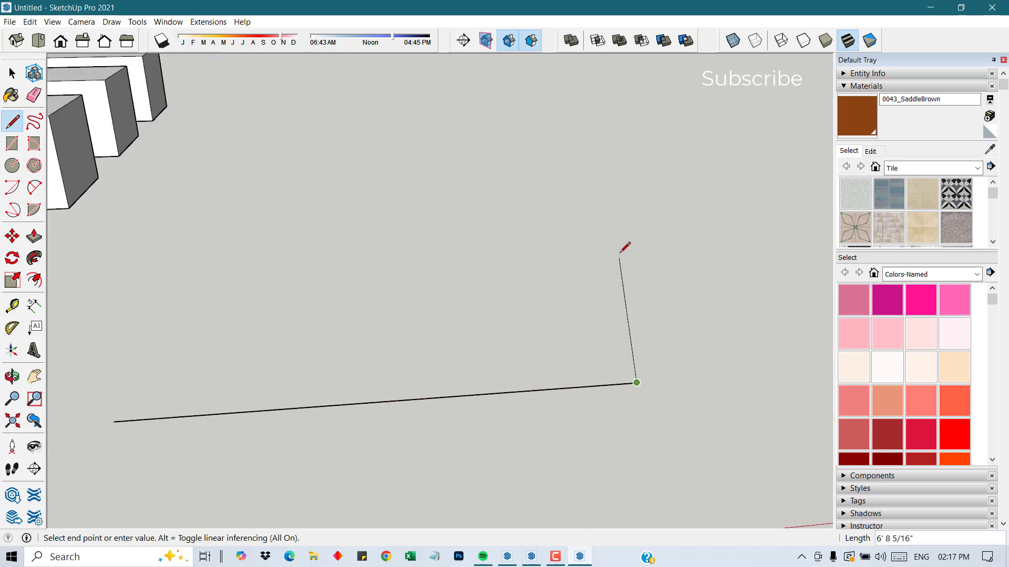
scroll(624, 245, down, 1)
scroll(622, 248, up, 1)
scroll(617, 247, down, 1)
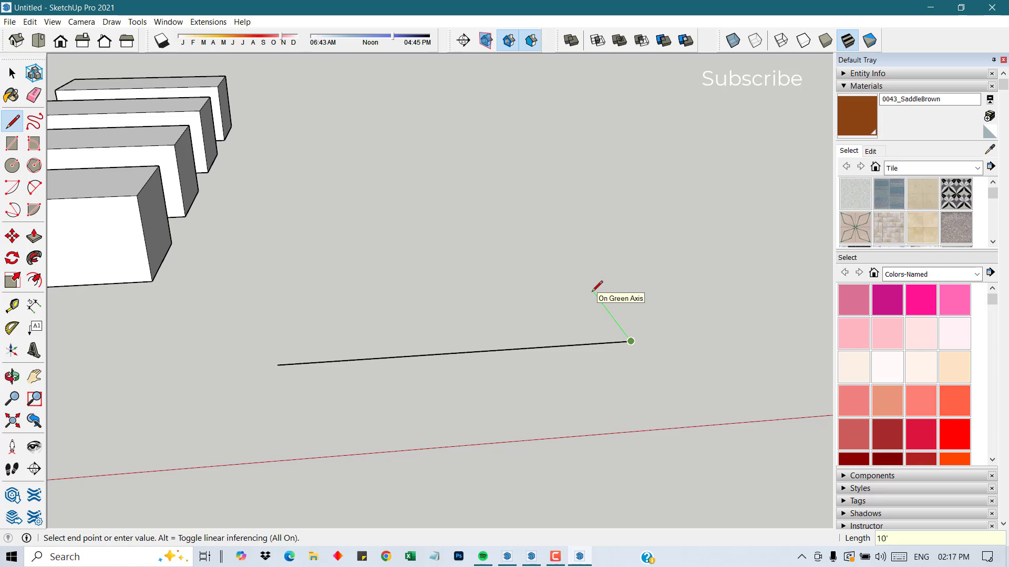
key(Return)
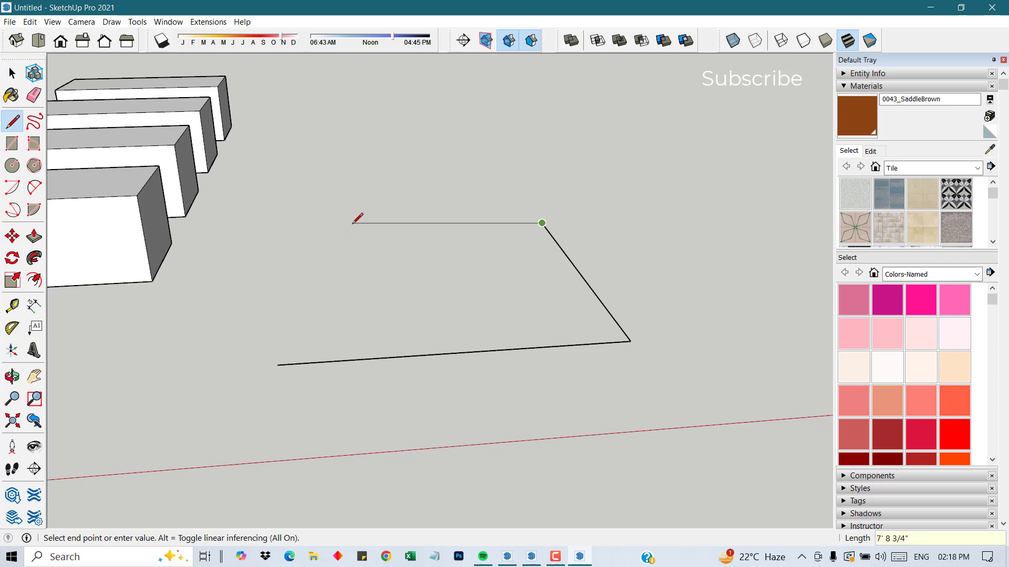
Draw the two remaining edges back to the starting point so the outline closes into a rectangular face.
click(278, 235)
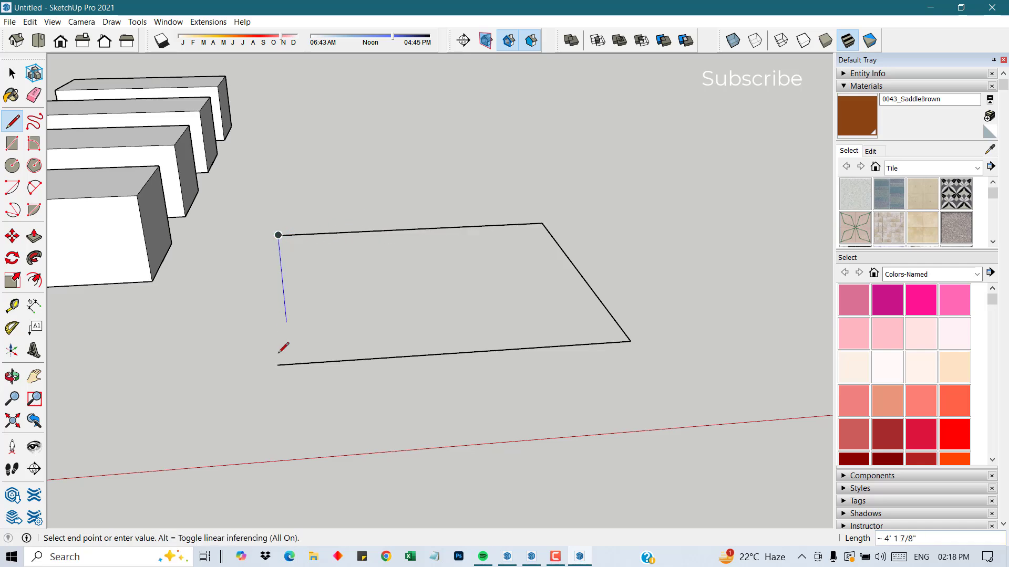
click(278, 365)
middle_drag(315, 349, 304, 401)
middle_drag(439, 336, 270, 332)
scroll(311, 392, up, 2)
scroll(401, 326, up, 2)
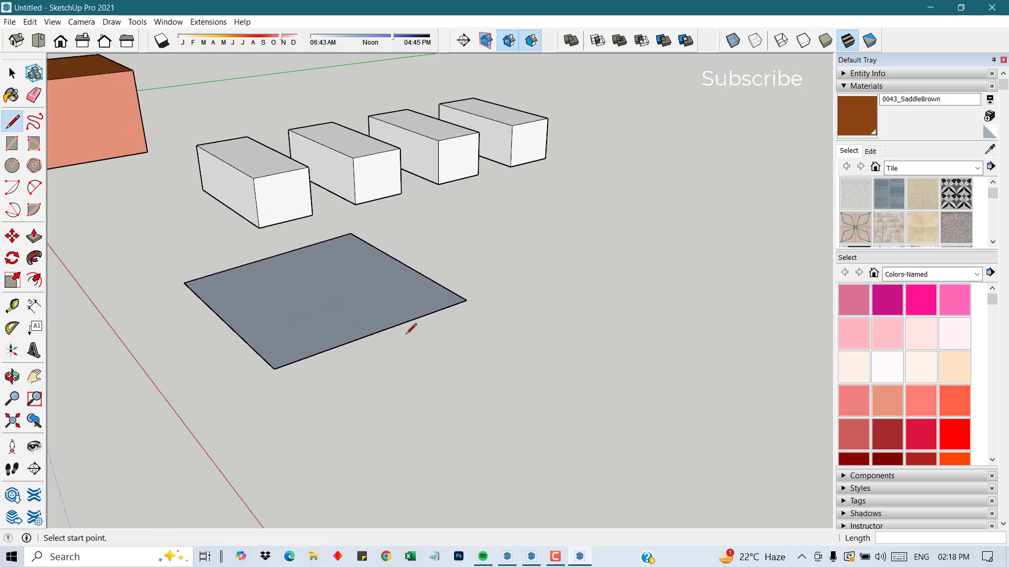
middle_drag(411, 329, 292, 342)
click(13, 76)
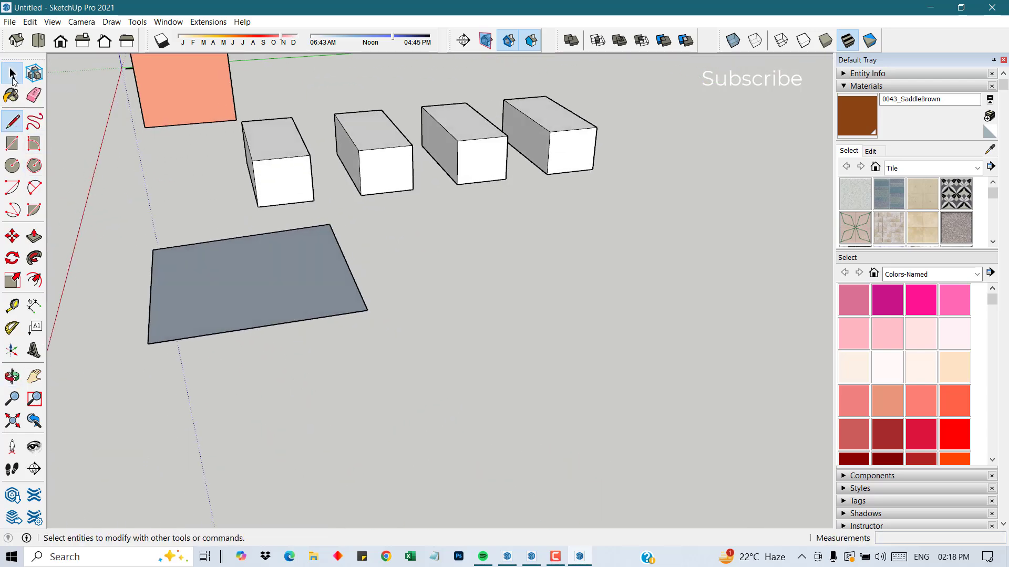
scroll(430, 363, down, 2)
scroll(313, 358, up, 4)
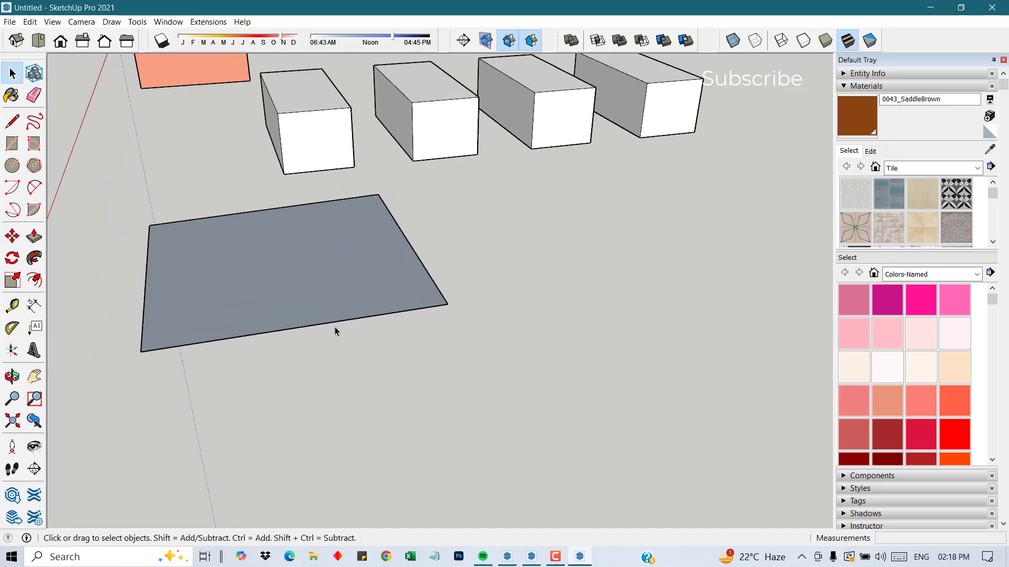
scroll(336, 327, down, 2)
scroll(354, 318, up, 3)
scroll(367, 275, down, 2)
scroll(464, 315, up, 3)
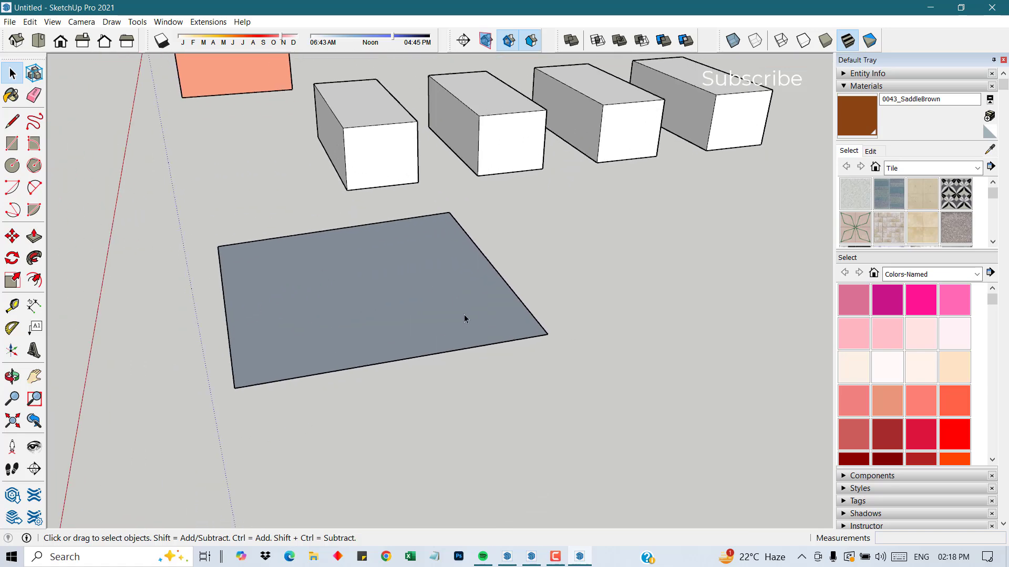
scroll(439, 260, down, 1)
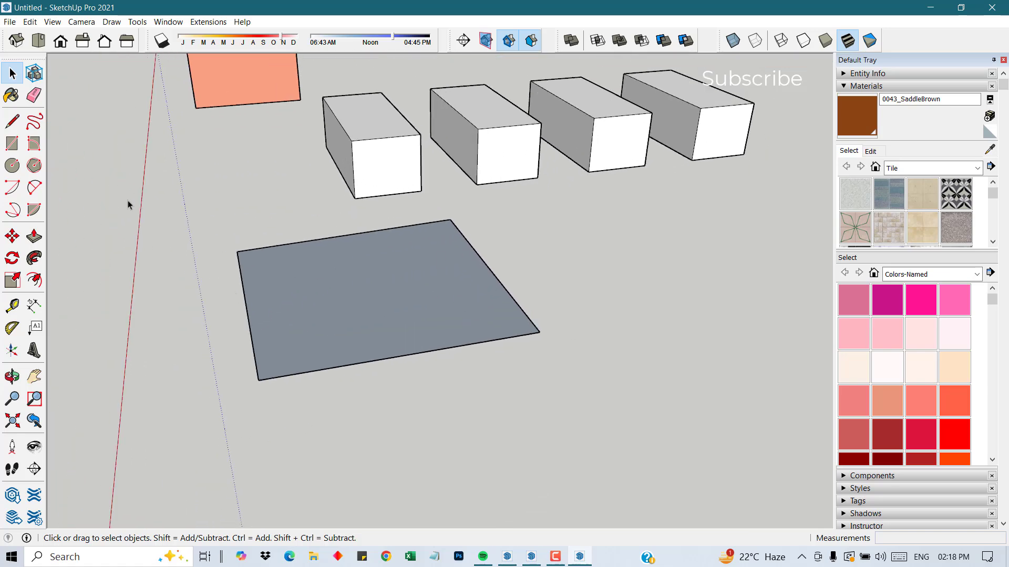
scroll(335, 254, down, 2)
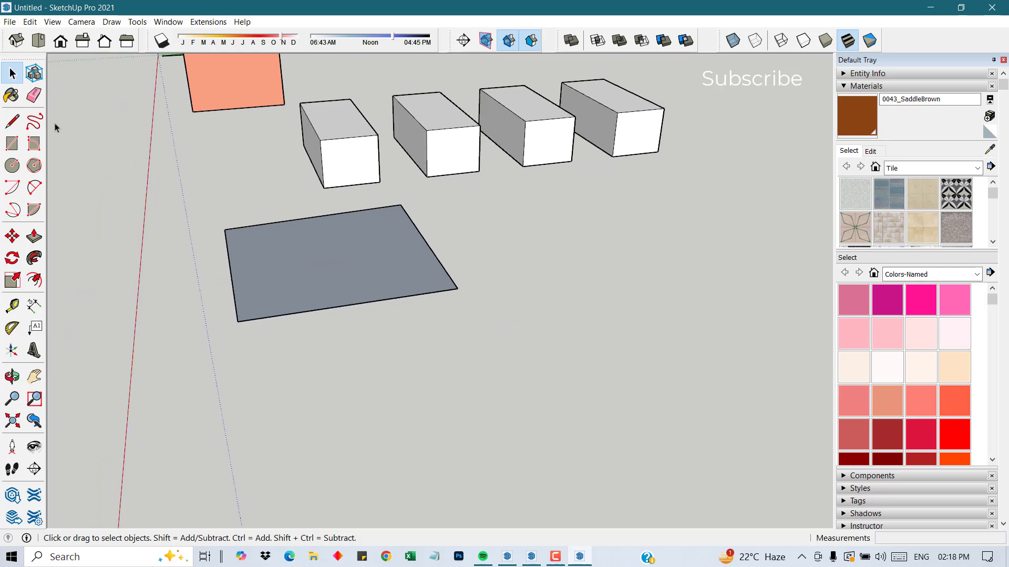
Draw a closed, curved freehand shape on the ground beside the rectangular face.
click(31, 130)
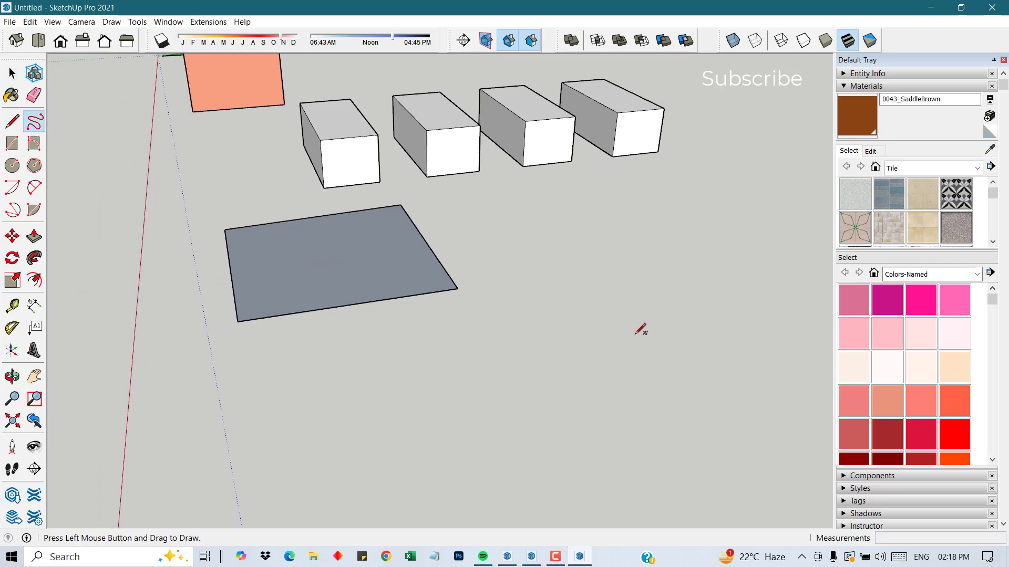
scroll(604, 299, up, 3)
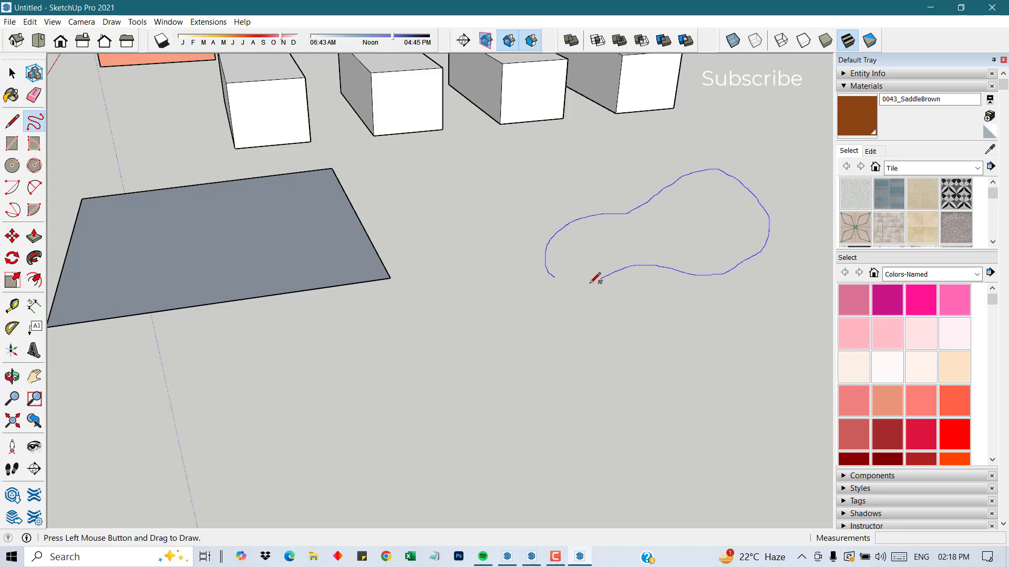
drag(553, 260, 551, 265)
mouse_move(570, 270)
middle_down()
mouse_move(638, 270)
mouse_move(603, 198)
mouse_move(654, 218)
middle_up()
scroll(636, 216, up, 3)
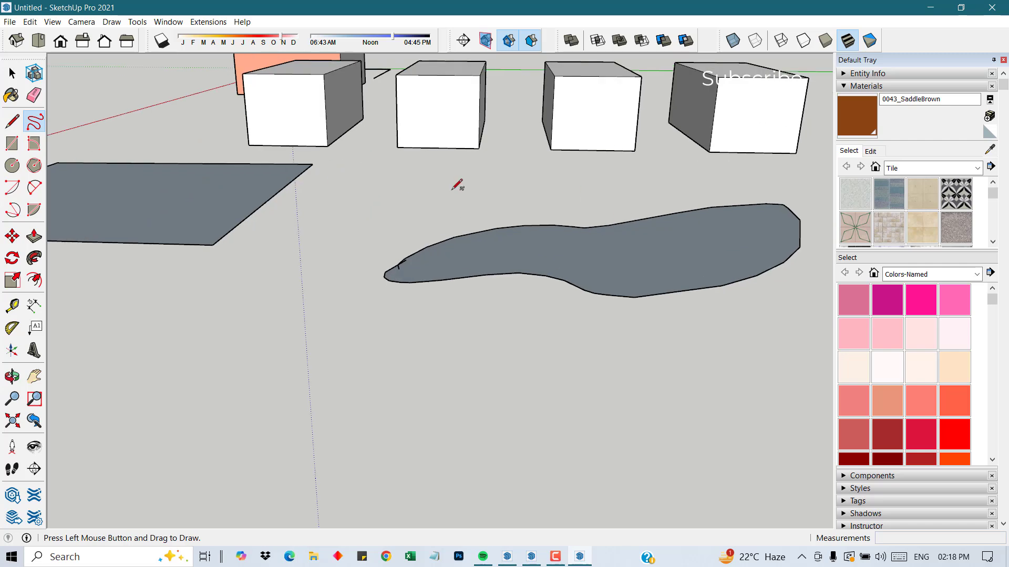
Draw a rectangular face on the ground in front of the existing rectangle with the Rectangle tool.
scroll(451, 184, down, 3)
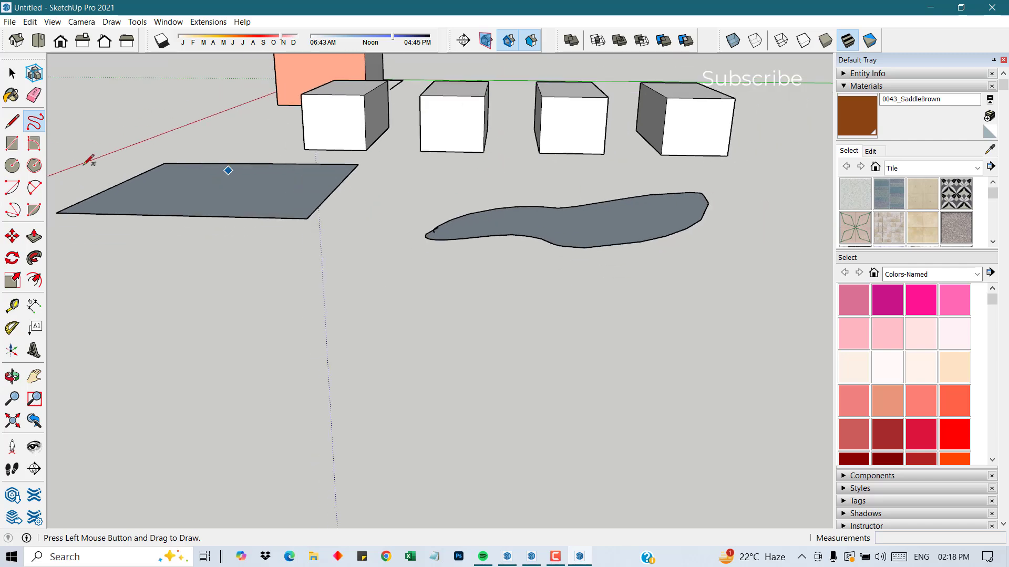
click(18, 144)
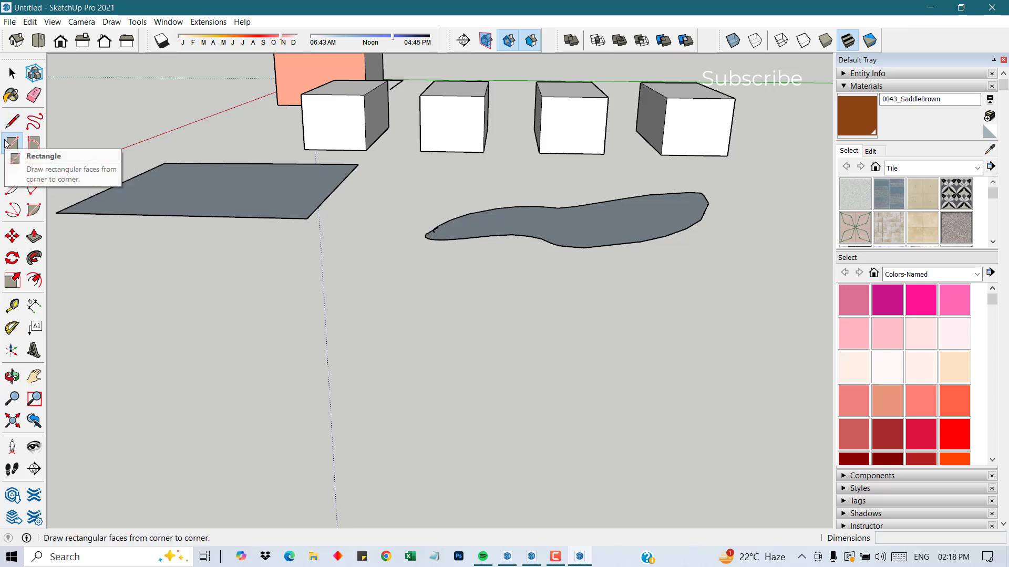
scroll(499, 325, down, 2)
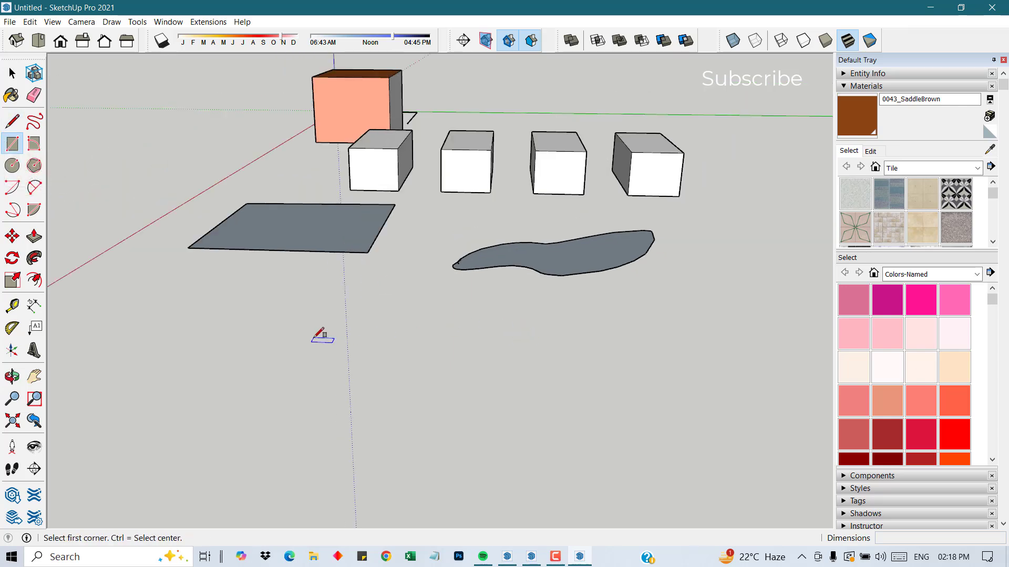
click(207, 307)
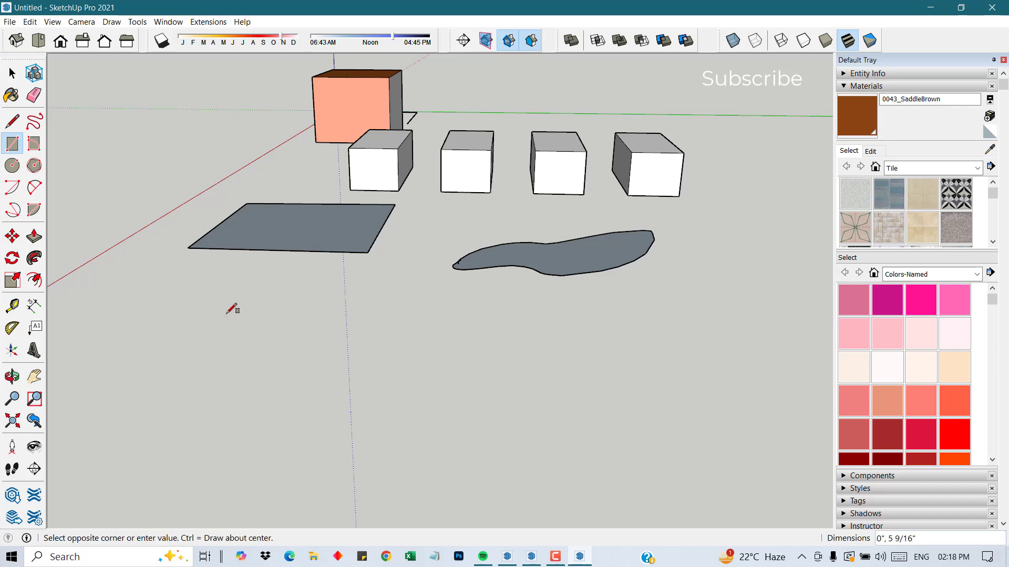
scroll(316, 390, up, 1)
scroll(367, 383, down, 2)
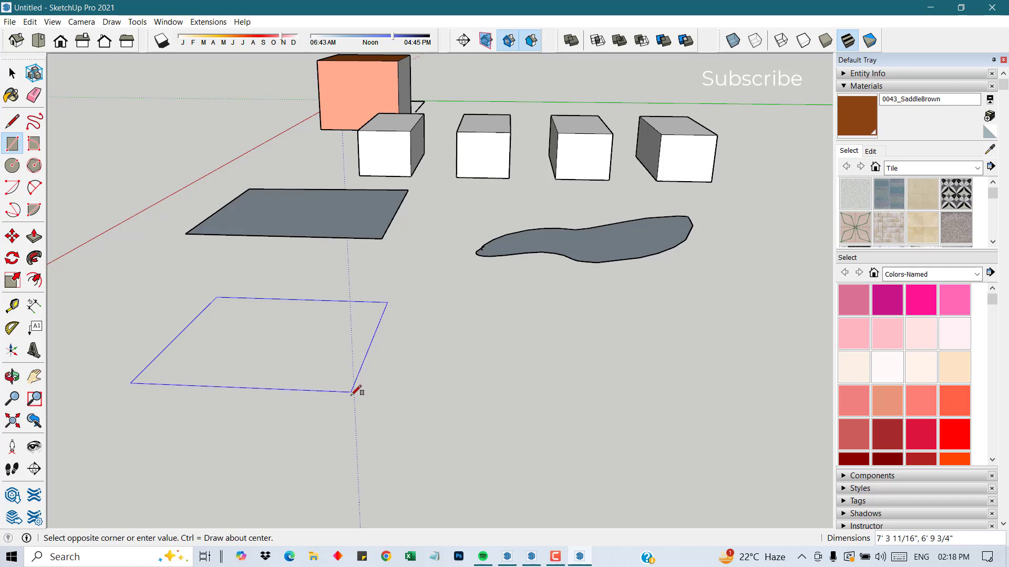
click(363, 421)
scroll(471, 345, down, 3)
scroll(218, 407, up, 4)
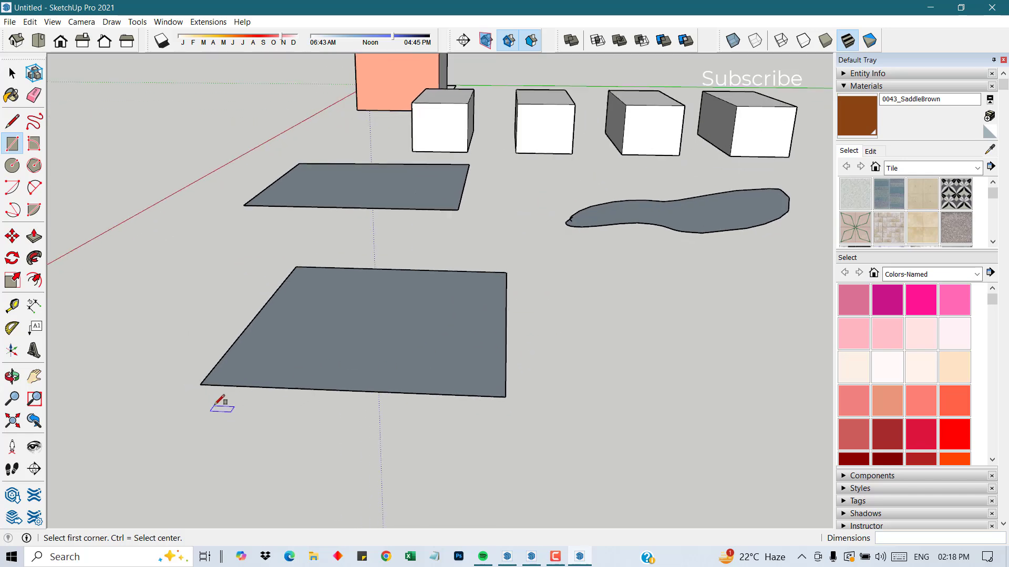
Start a rotated rectangle on the ground in front of the freehand shape, with a 10' first edge along the green axis.
middle_drag(218, 407, 447, 448)
scroll(557, 384, up, 3)
scroll(552, 372, down, 4)
scroll(604, 369, up, 2)
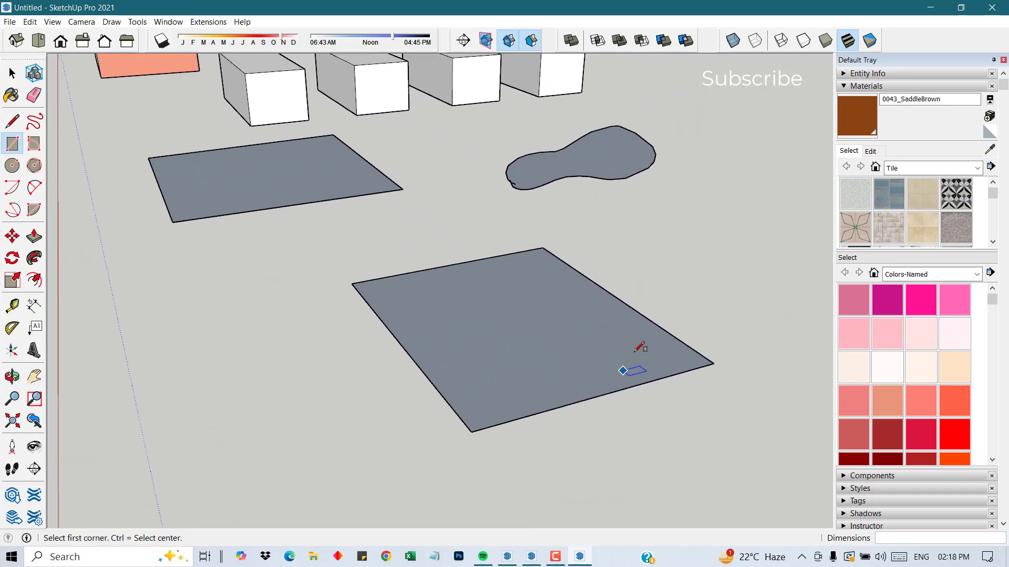
click(12, 73)
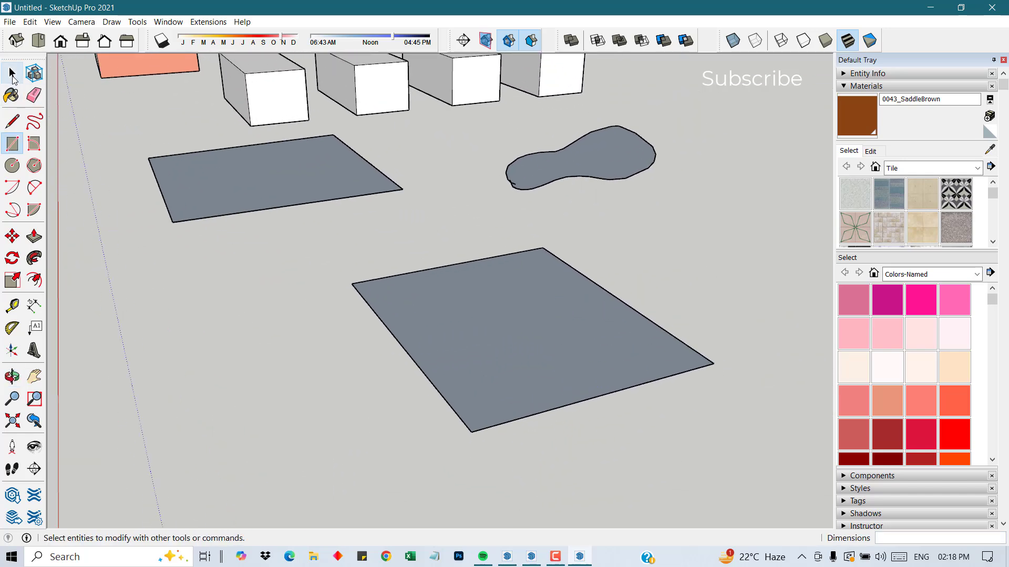
click(33, 144)
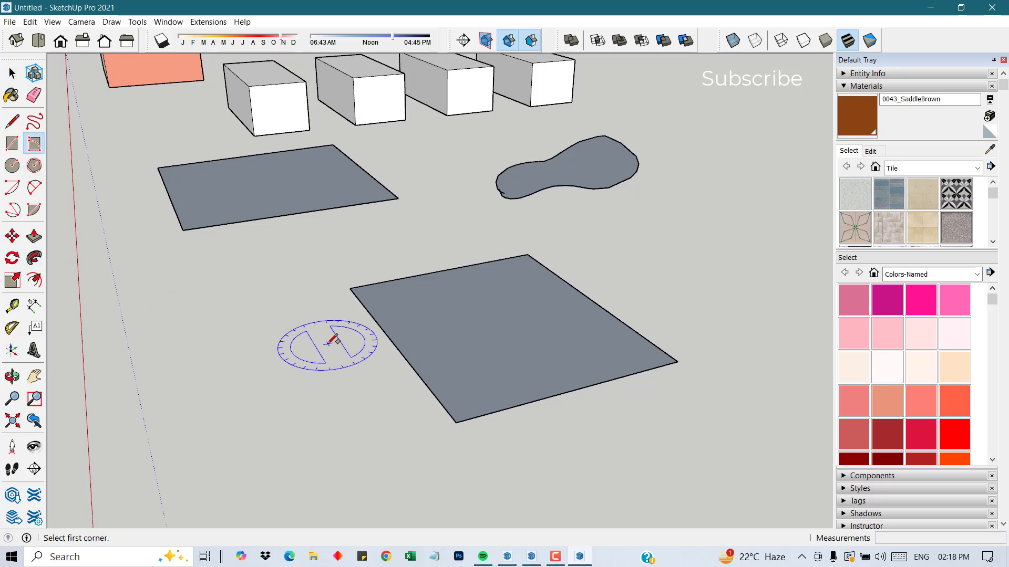
middle_drag(327, 405, 531, 286)
click(514, 272)
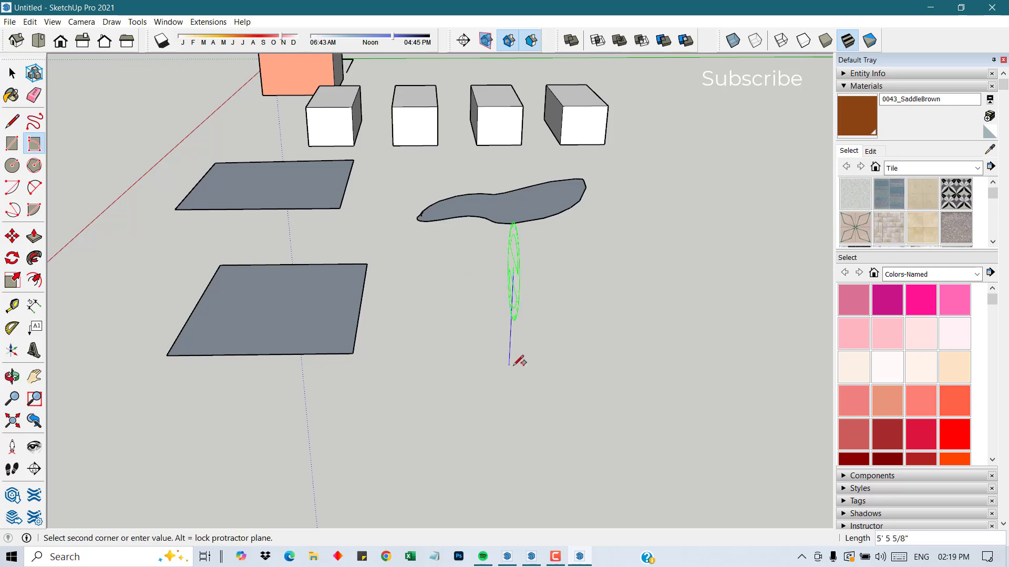
mouse_move(654, 265)
middle_down()
mouse_move(608, 272)
mouse_move(639, 270)
middle_up()
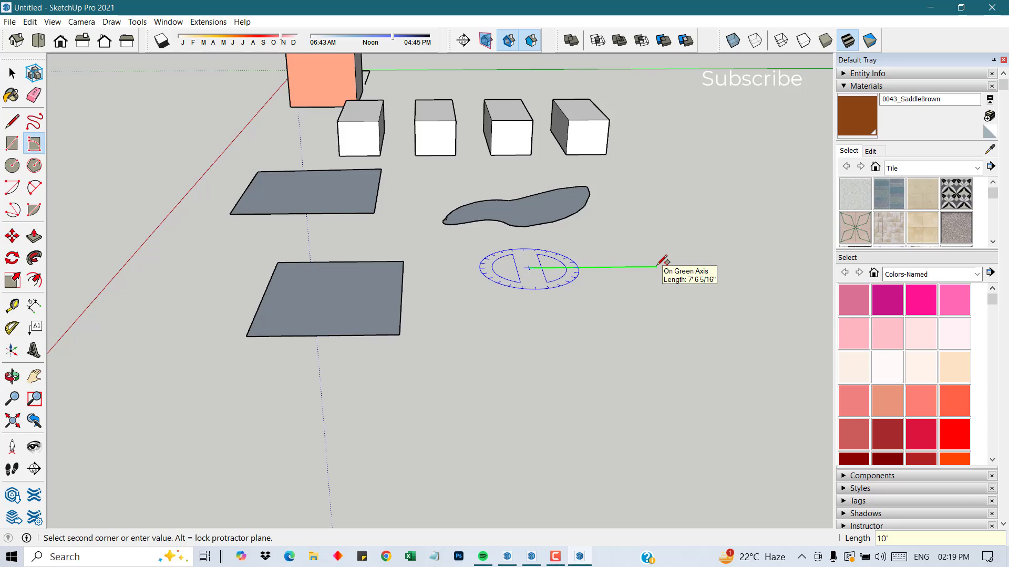
click(657, 265)
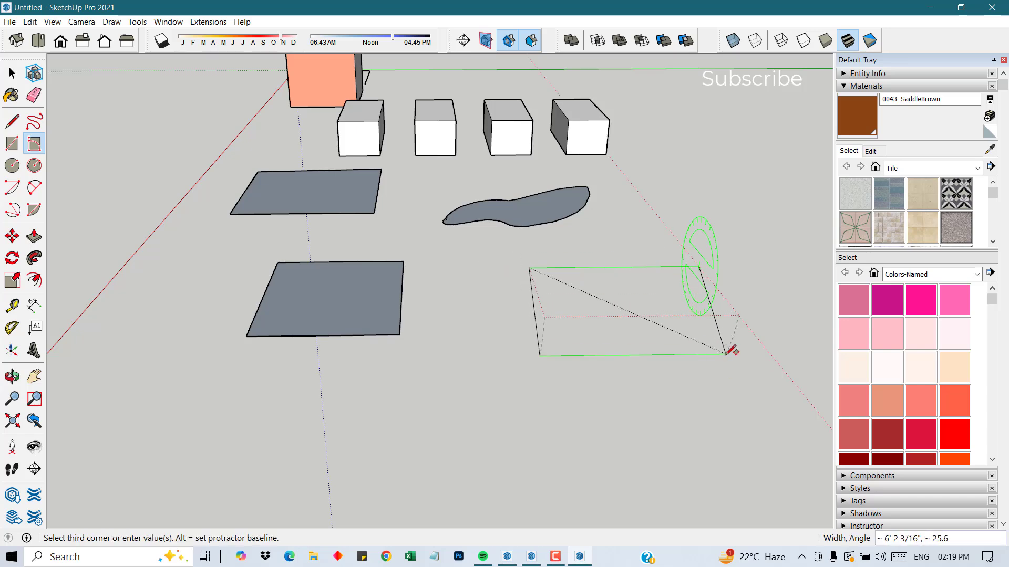
Complete the rotated rectangle with a width of 5' and an angle of 45 degrees.
middle_drag(727, 345, 317, 414)
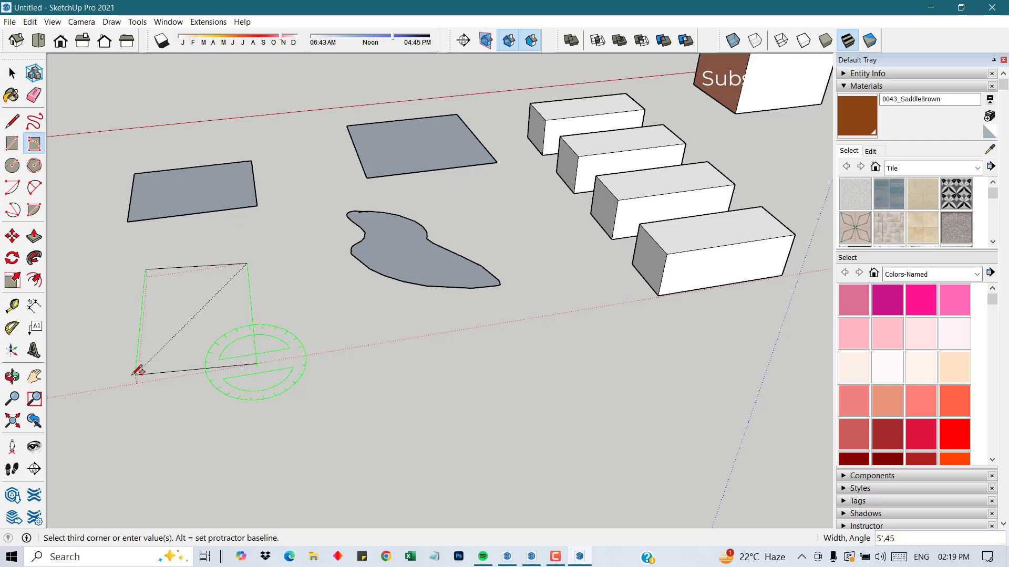
key(Return)
scroll(223, 306, down, 1)
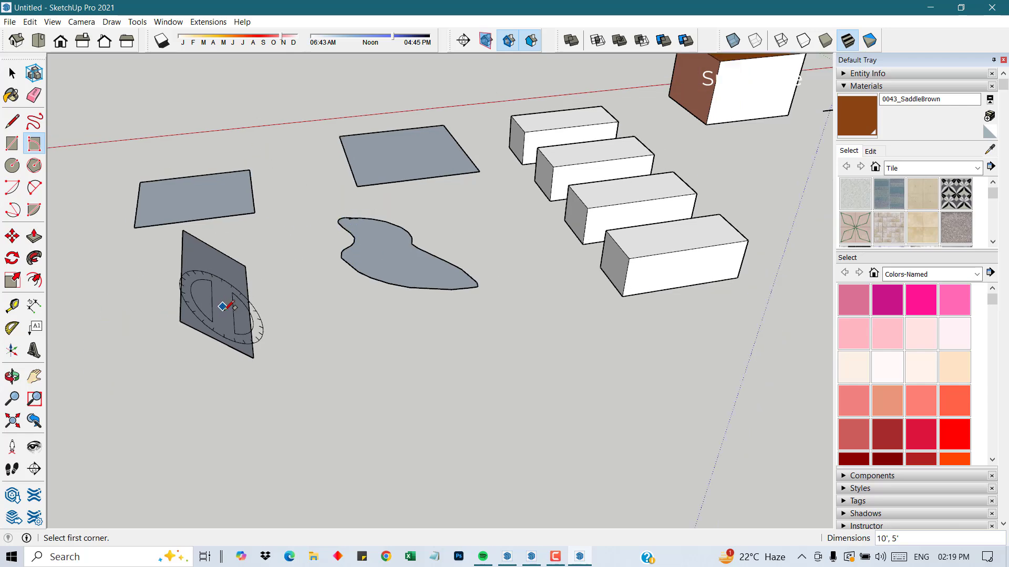
Examine the tilted rectangle's slope and position relative to the ground faces from several sides.
middle_drag(222, 306, 193, 293)
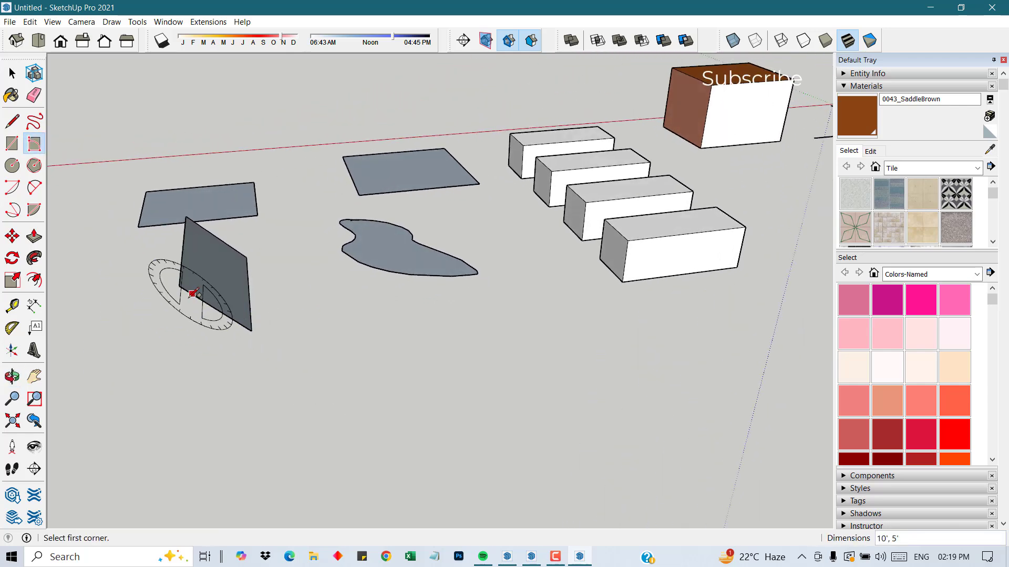
scroll(213, 333, up, 2)
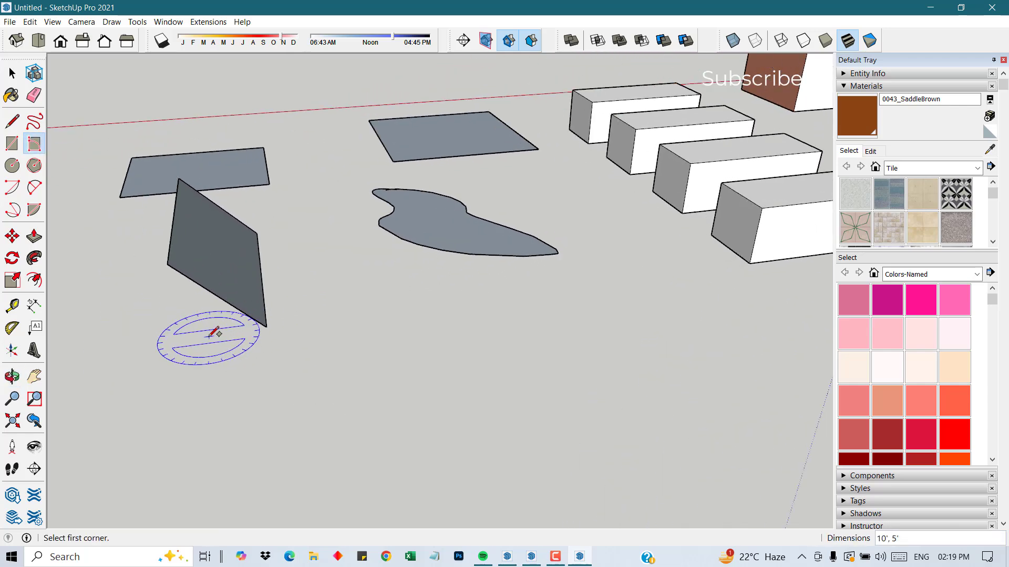
middle_drag(209, 336, 315, 316)
scroll(653, 236, down, 3)
scroll(394, 301, up, 2)
scroll(549, 249, up, 2)
middle_drag(483, 261, 362, 216)
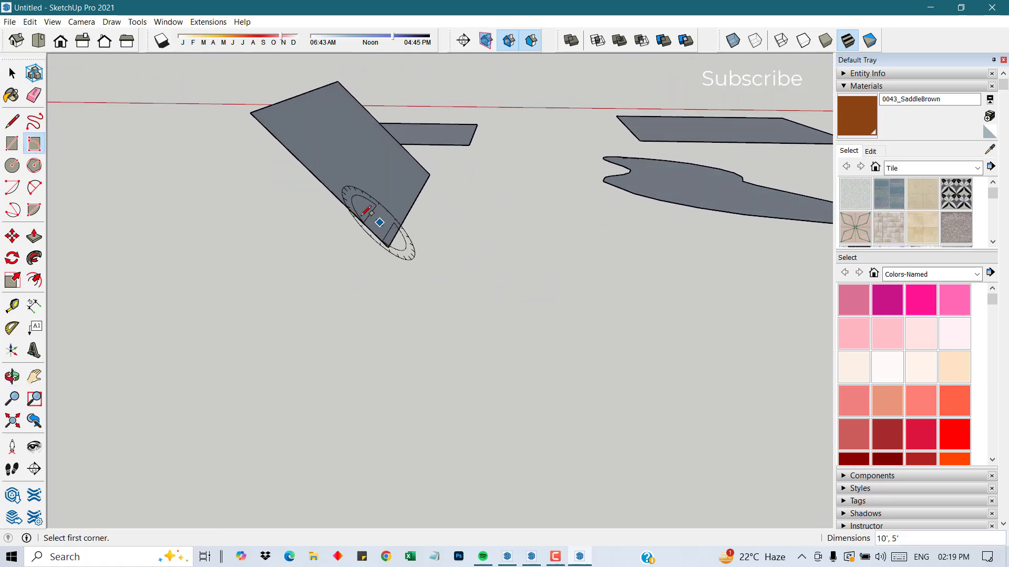
middle_drag(326, 271, 597, 336)
scroll(447, 163, down, 5)
middle_drag(448, 176, 725, 279)
middle_drag(499, 239, 677, 239)
scroll(411, 206, up, 6)
scroll(547, 284, down, 5)
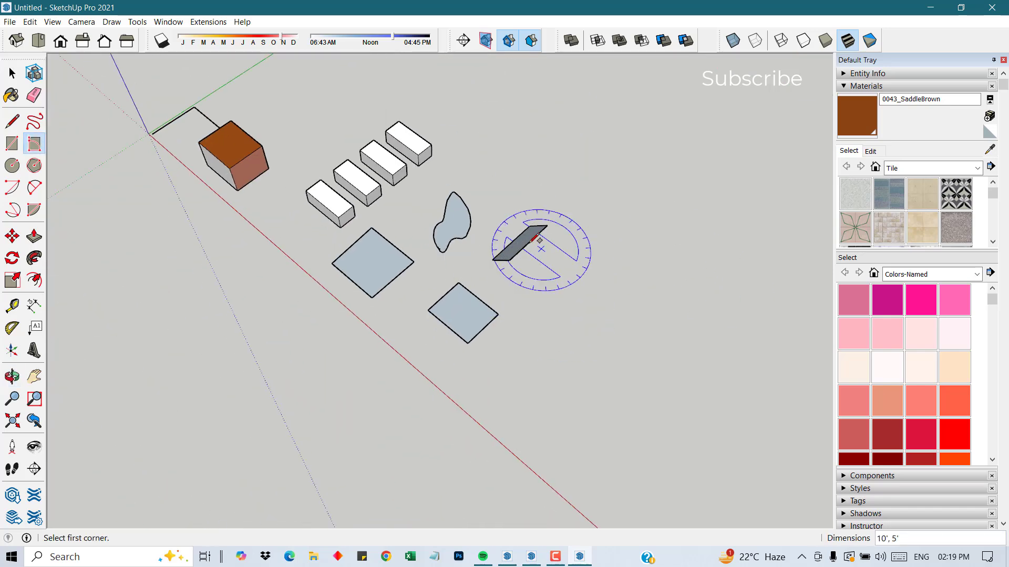
scroll(509, 227, up, 3)
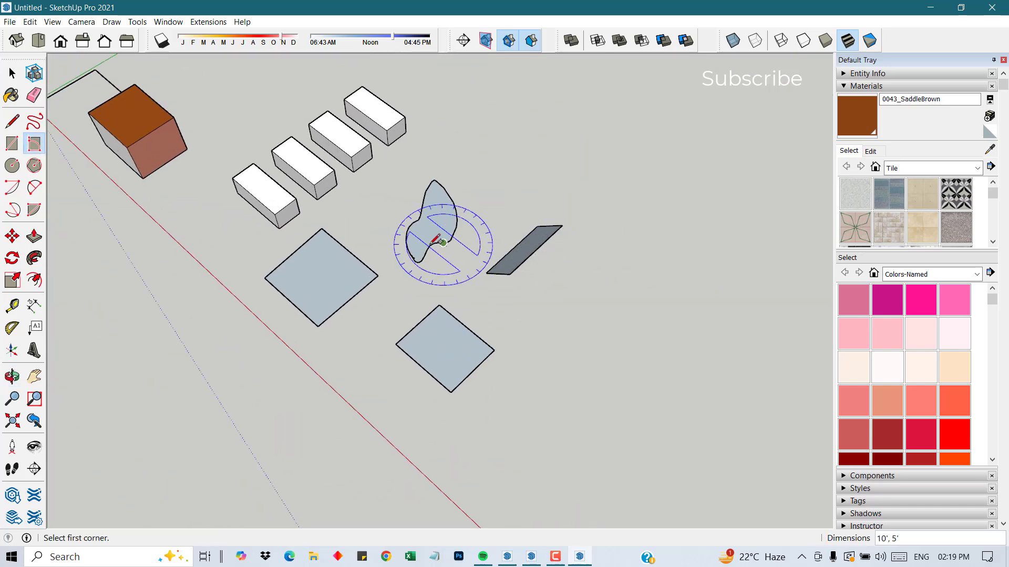
click(13, 166)
scroll(429, 302, down, 2)
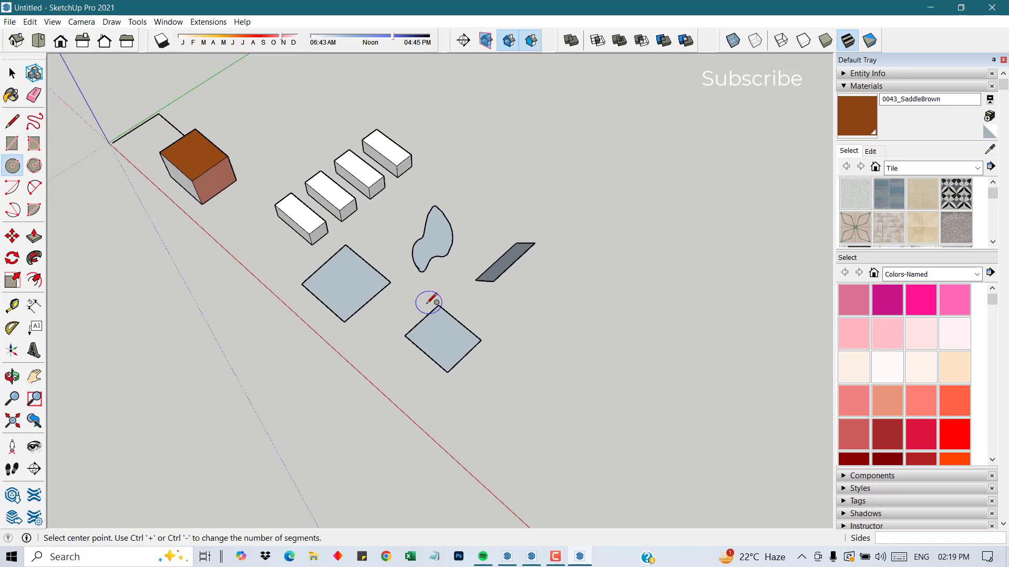
scroll(534, 322, up, 4)
click(578, 326)
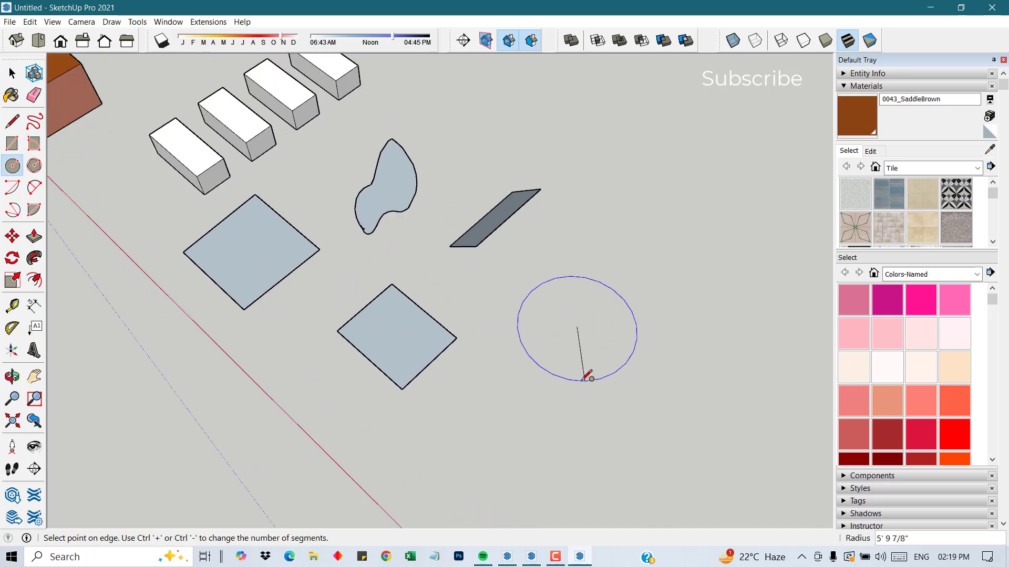
middle_drag(587, 375, 581, 263)
scroll(581, 286, up, 5)
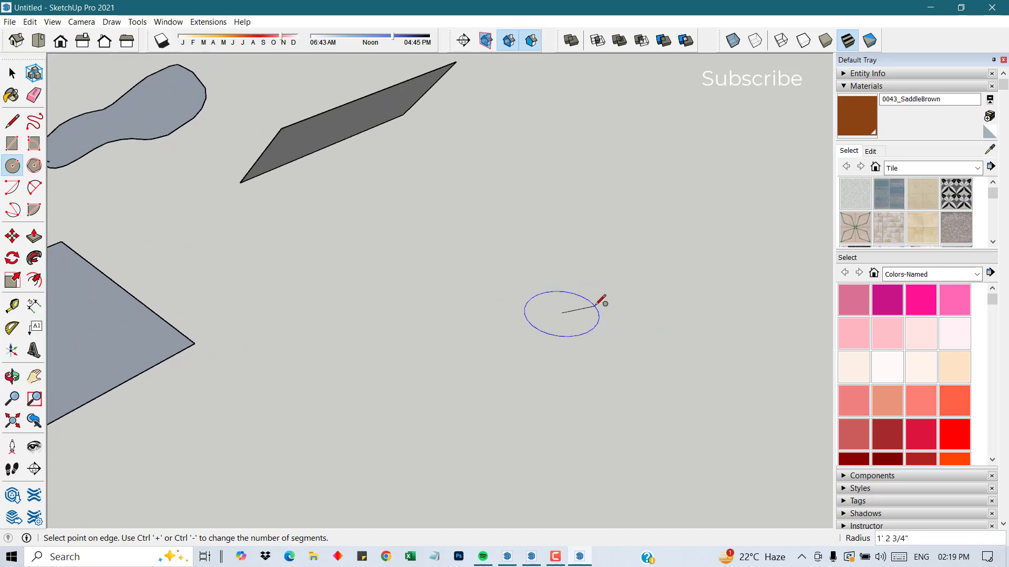
key(Escape)
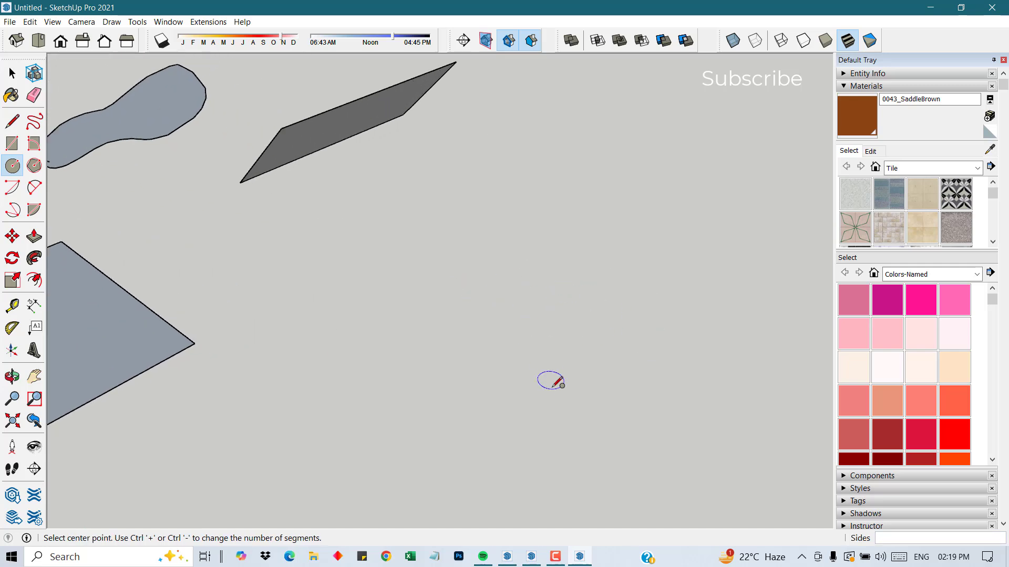
Draw a circle with a 5' radius on the empty ground beside the second rectangle, in front of the tilted one.
scroll(513, 322, up, 3)
scroll(511, 342, down, 2)
scroll(528, 331, up, 2)
click(476, 309)
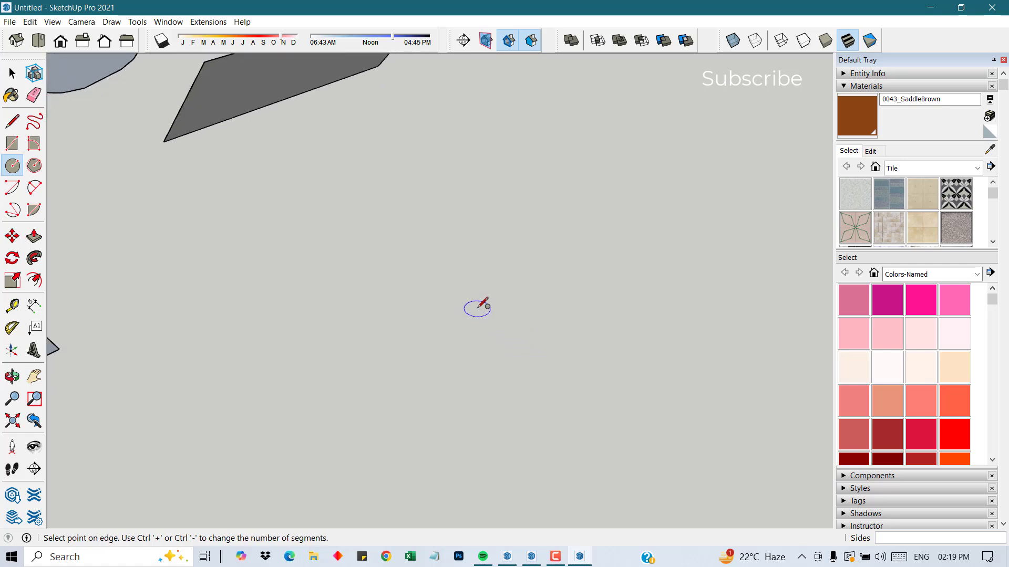
scroll(528, 309, up, 2)
scroll(499, 308, up, 2)
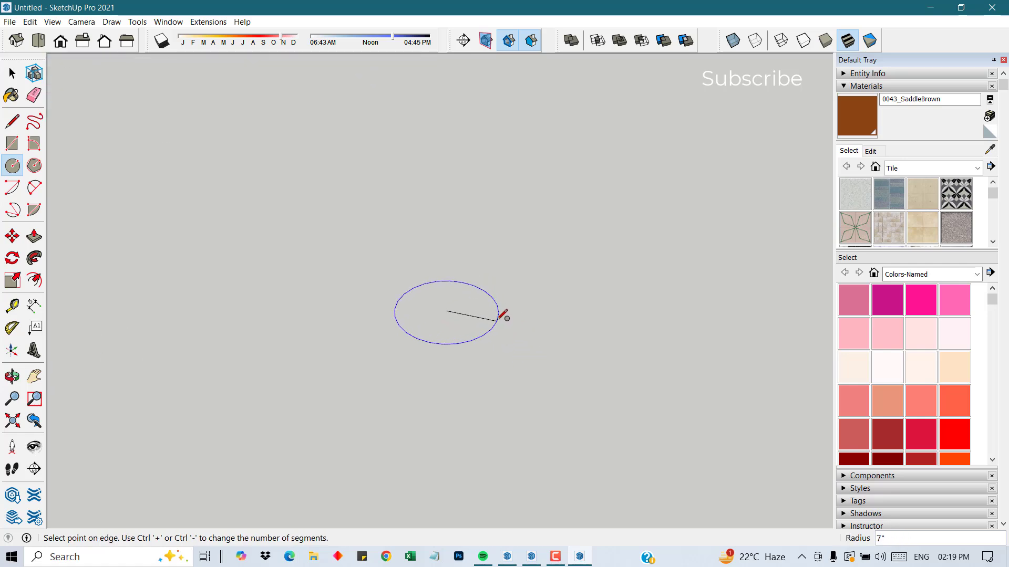
scroll(512, 313, down, 2)
scroll(520, 310, up, 3)
scroll(577, 320, down, 1)
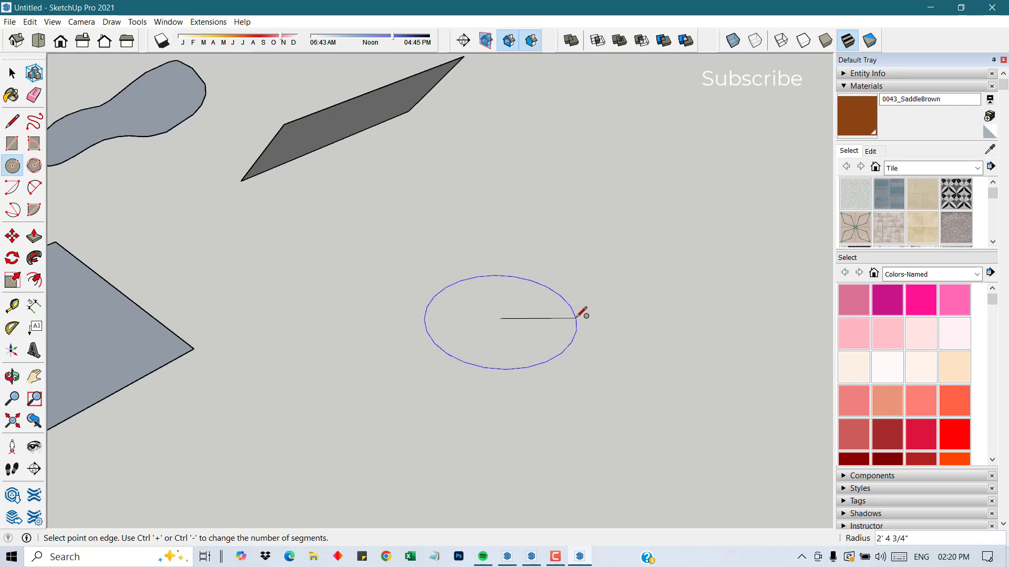
scroll(581, 312, down, 2)
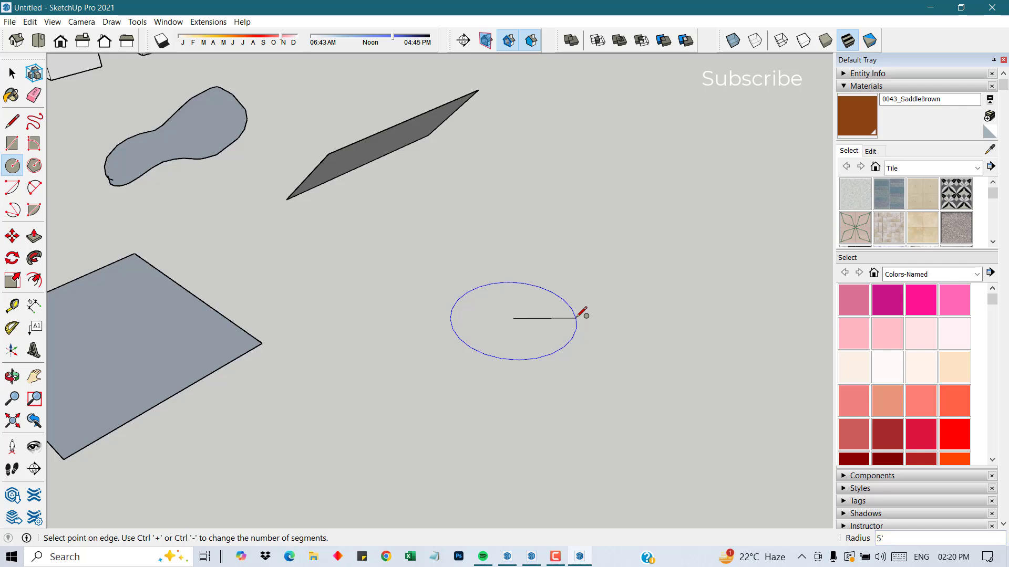
key(Return)
scroll(478, 310, down, 4)
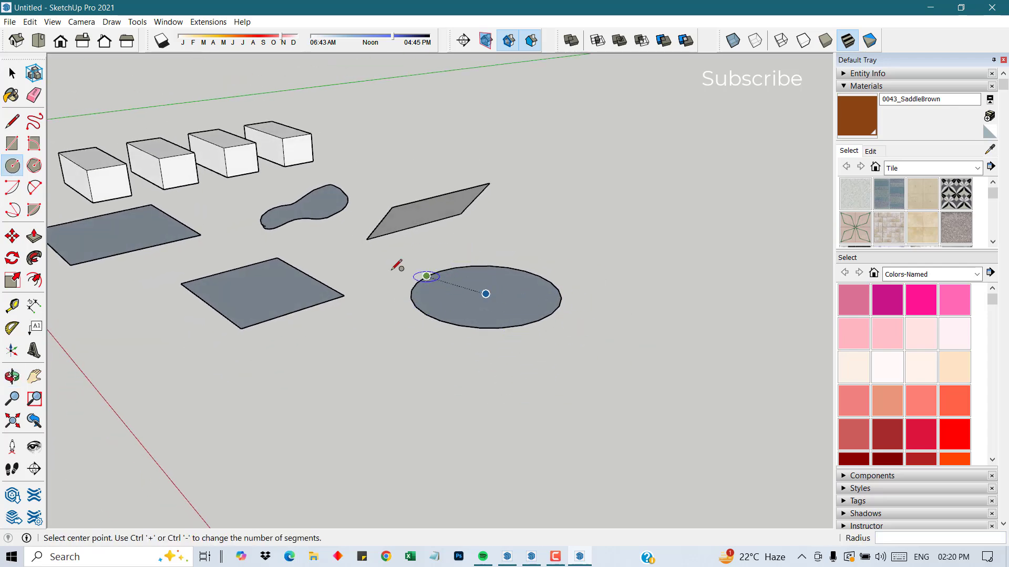
scroll(398, 266, down, 1)
click(36, 167)
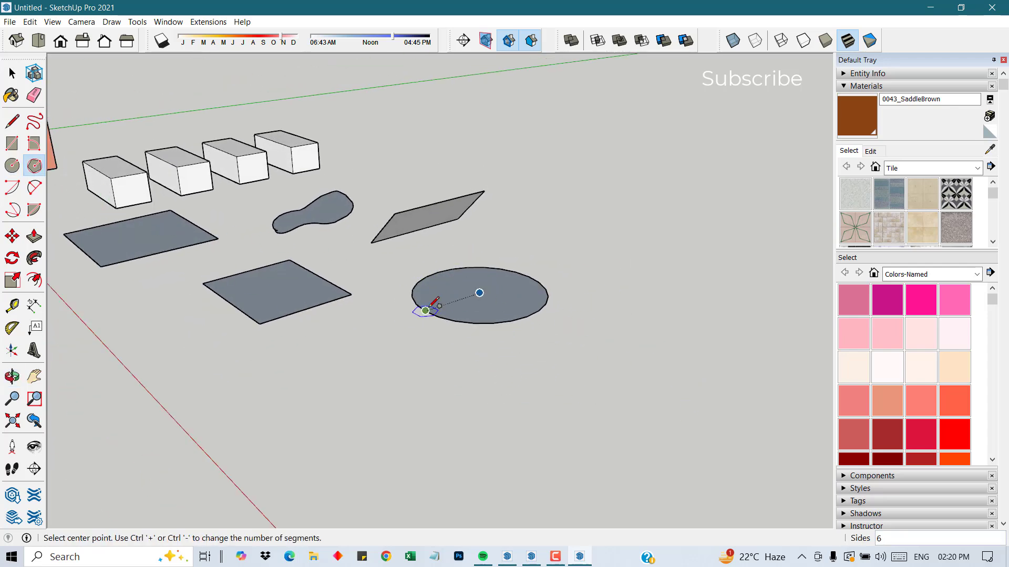
scroll(549, 300, up, 3)
scroll(359, 324, down, 3)
scroll(359, 325, down, 1)
scroll(532, 334, up, 4)
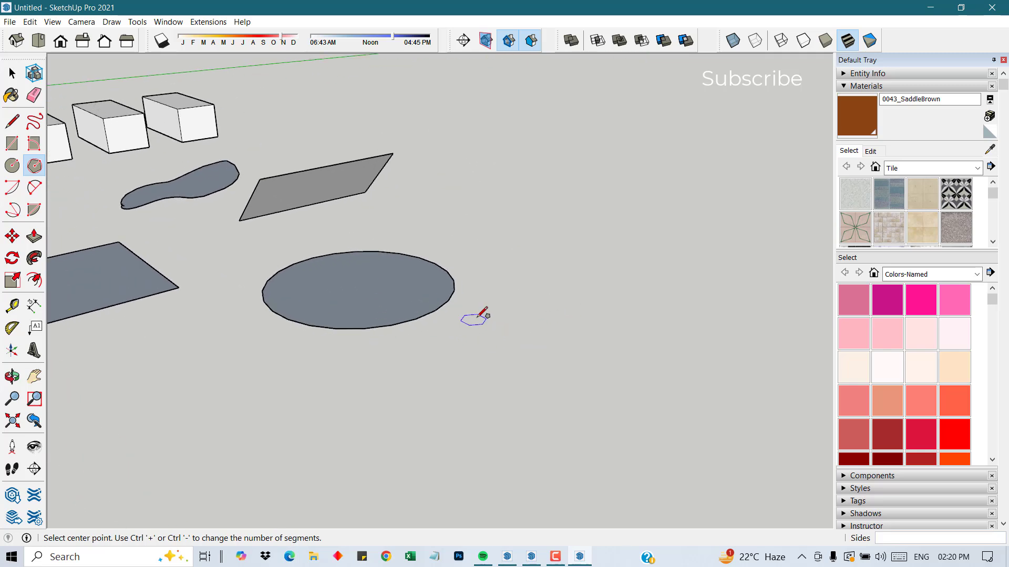
scroll(475, 319, down, 4)
scroll(509, 294, up, 2)
scroll(511, 293, up, 1)
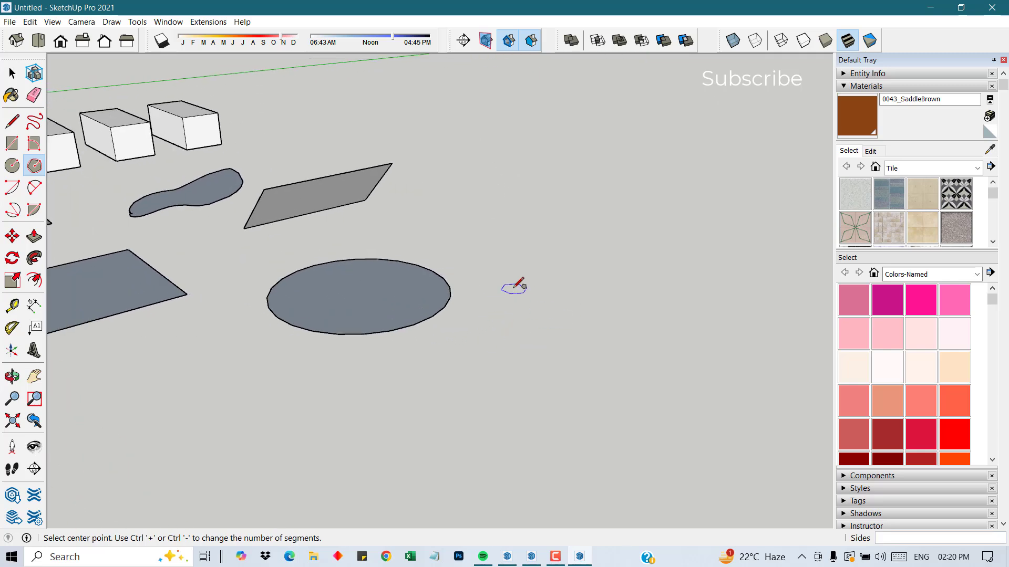
scroll(501, 292, down, 1)
scroll(446, 299, up, 3)
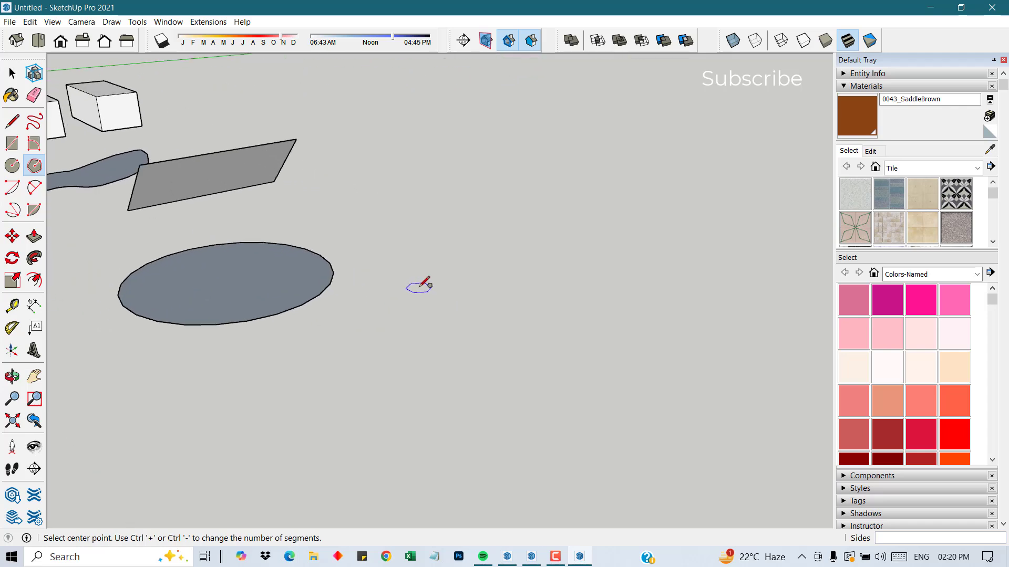
scroll(425, 284, up, 4)
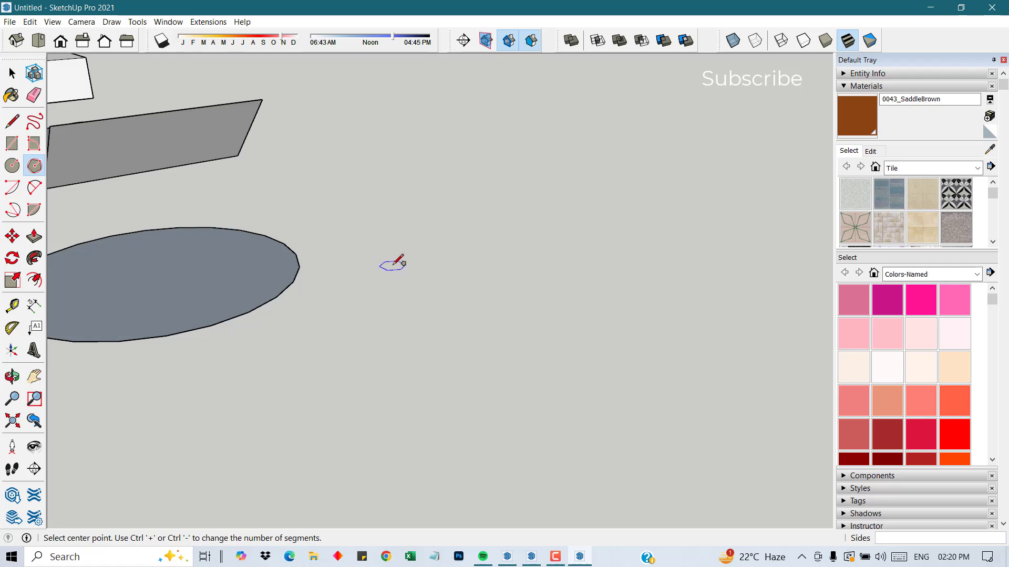
scroll(394, 263, up, 1)
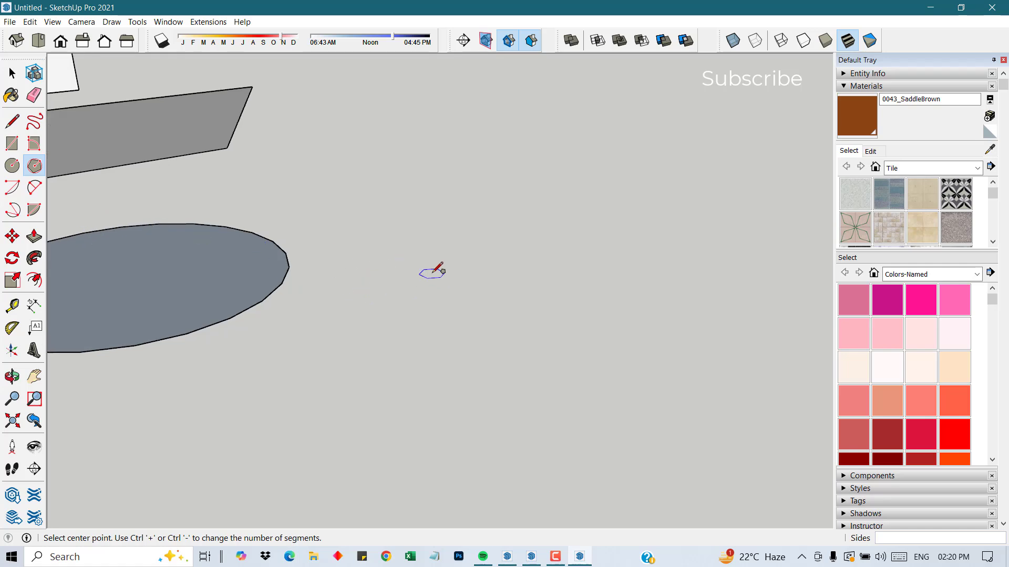
click(413, 267)
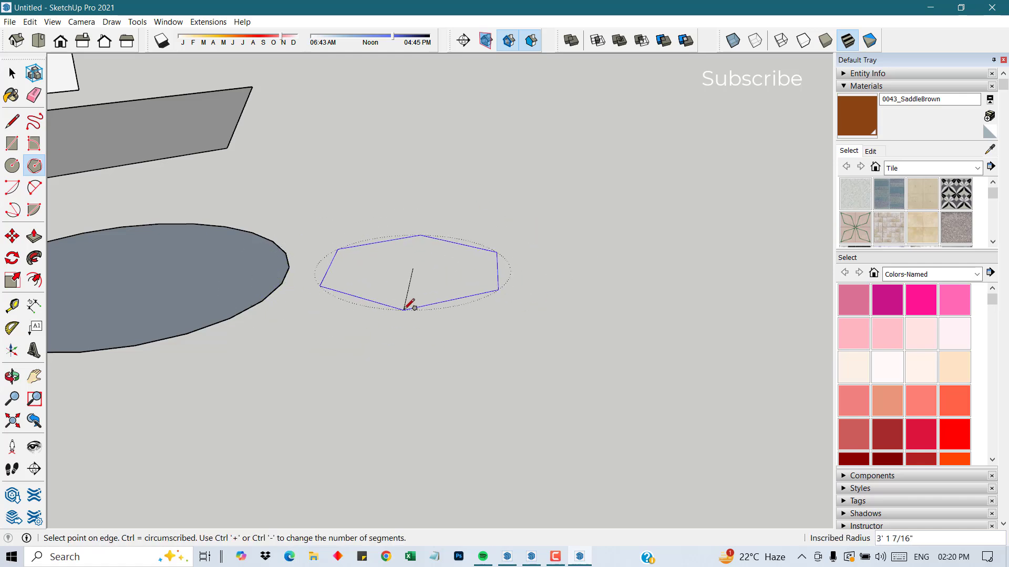
middle_drag(418, 330, 415, 373)
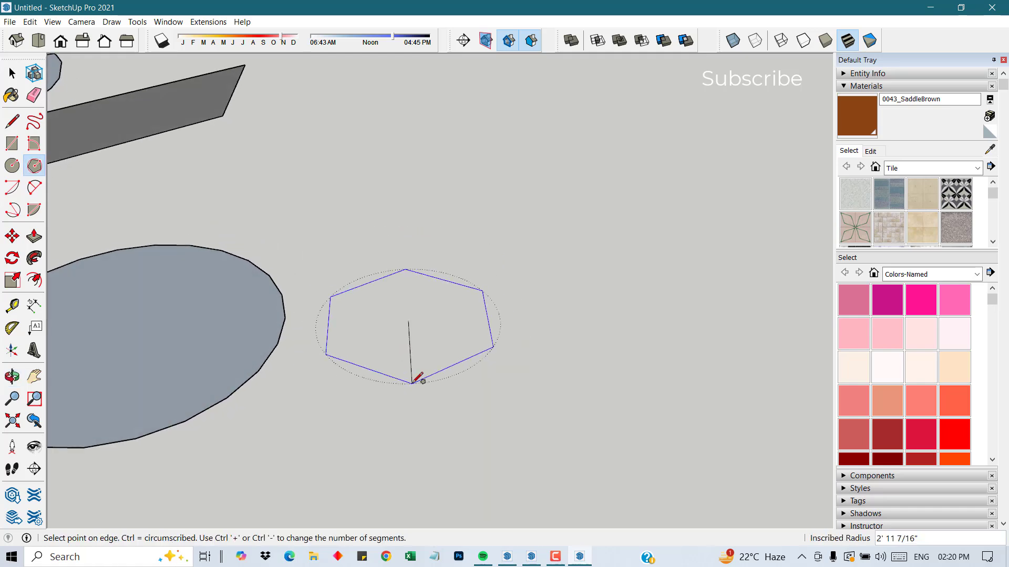
scroll(414, 374, up, 3)
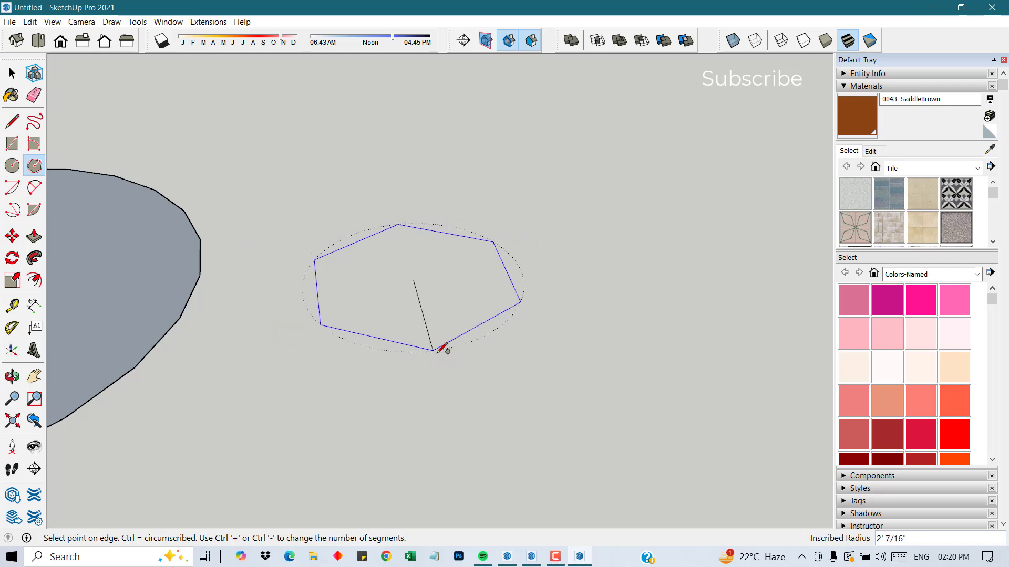
middle_drag(441, 354, 510, 379)
scroll(509, 376, down, 1)
scroll(508, 399, up, 2)
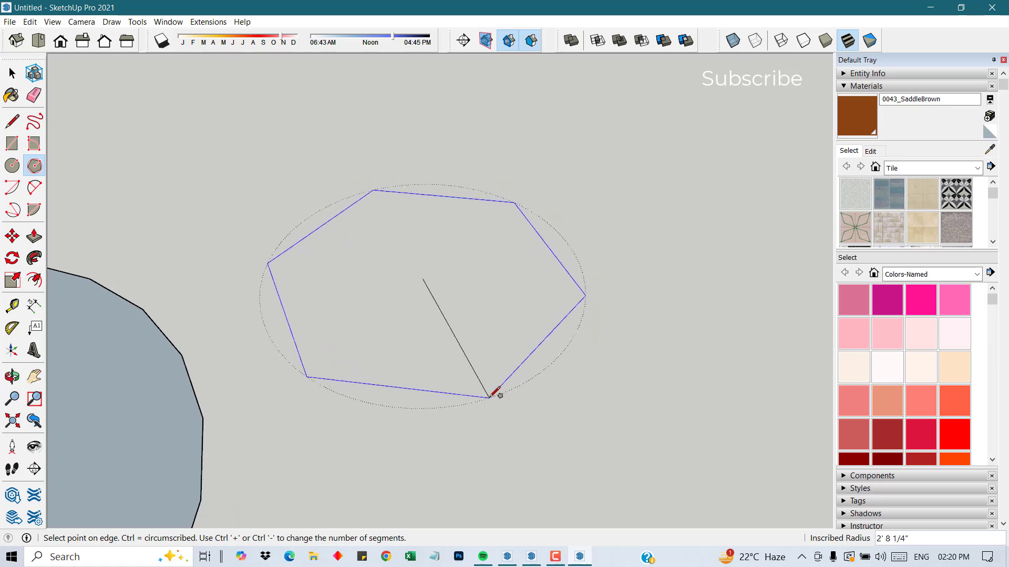
middle_drag(459, 434, 460, 434)
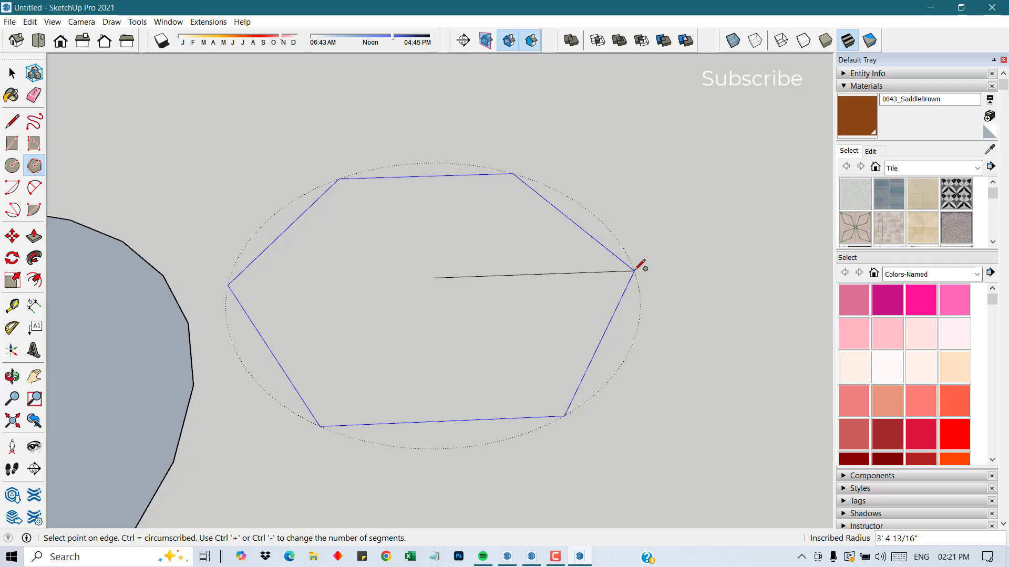
key(Escape)
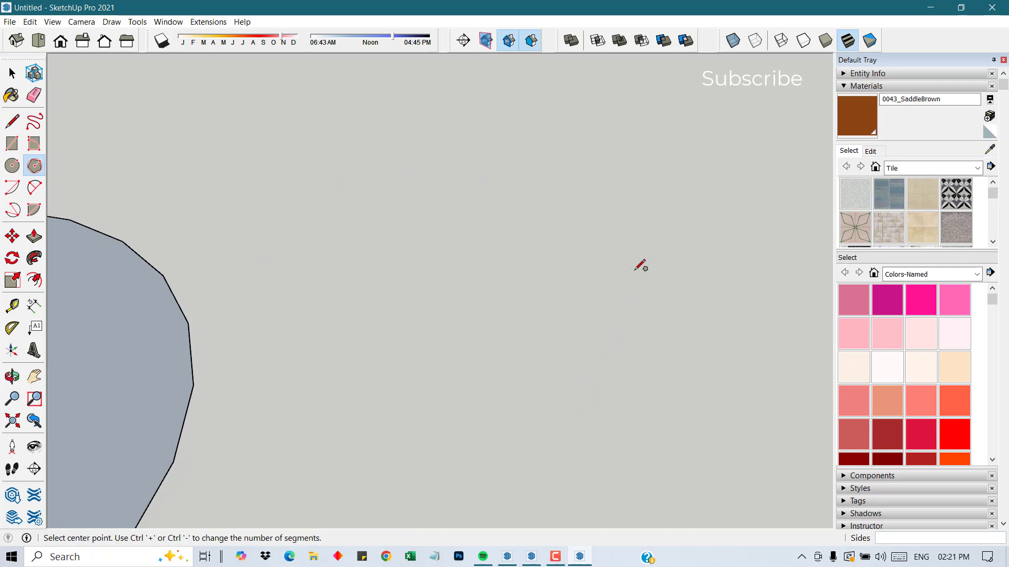
Draw a six-sided polygon with a 5' inscribed radius on the ground next to the circle.
click(34, 166)
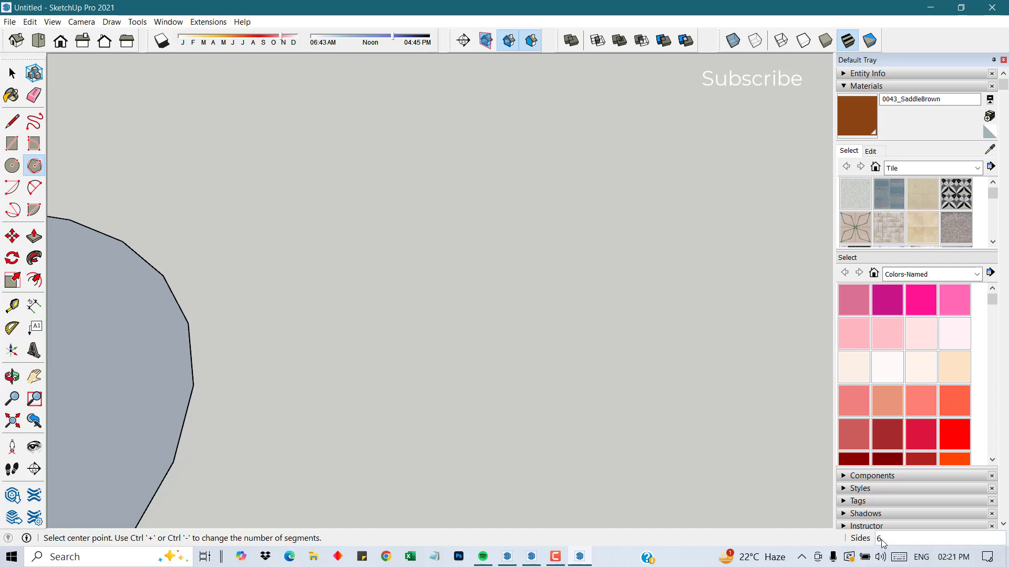
click(487, 313)
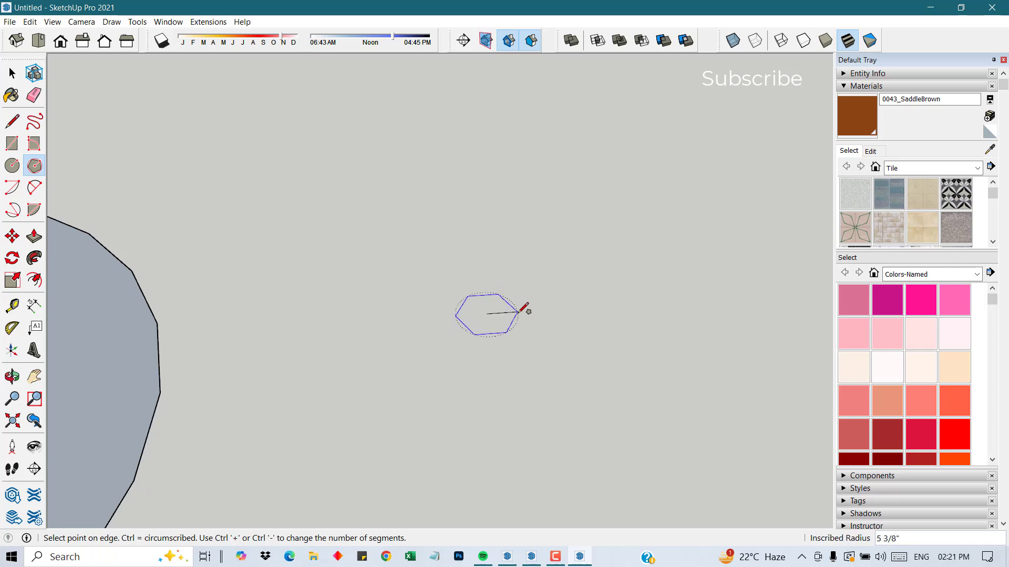
scroll(519, 313, down, 3)
scroll(532, 305, up, 1)
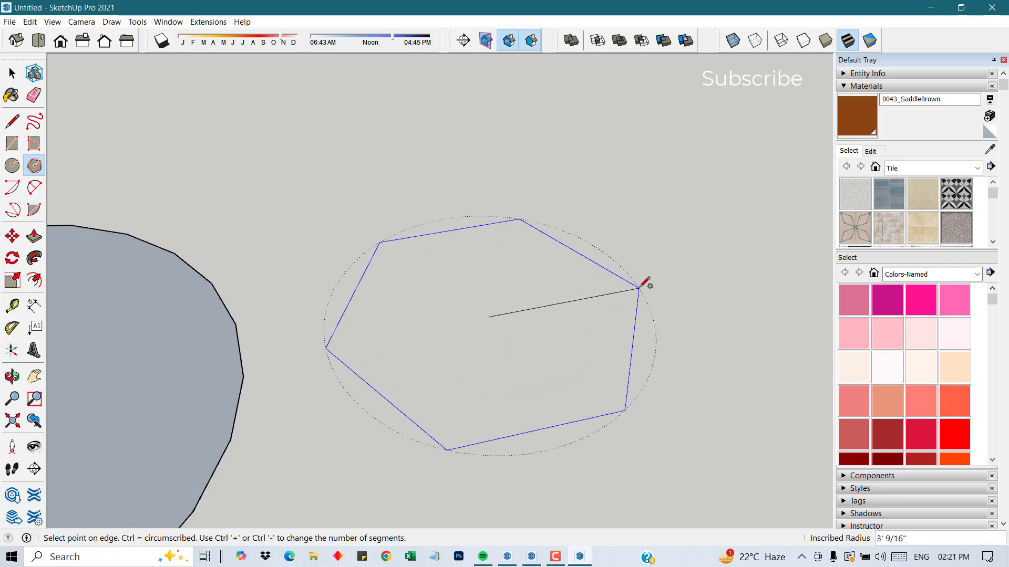
key(Return)
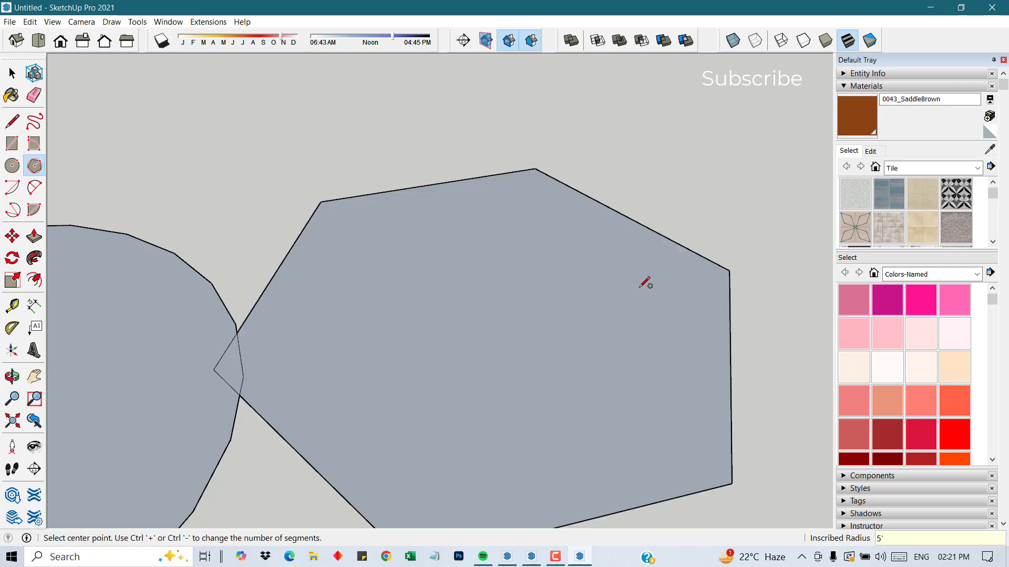
scroll(541, 250, down, 2)
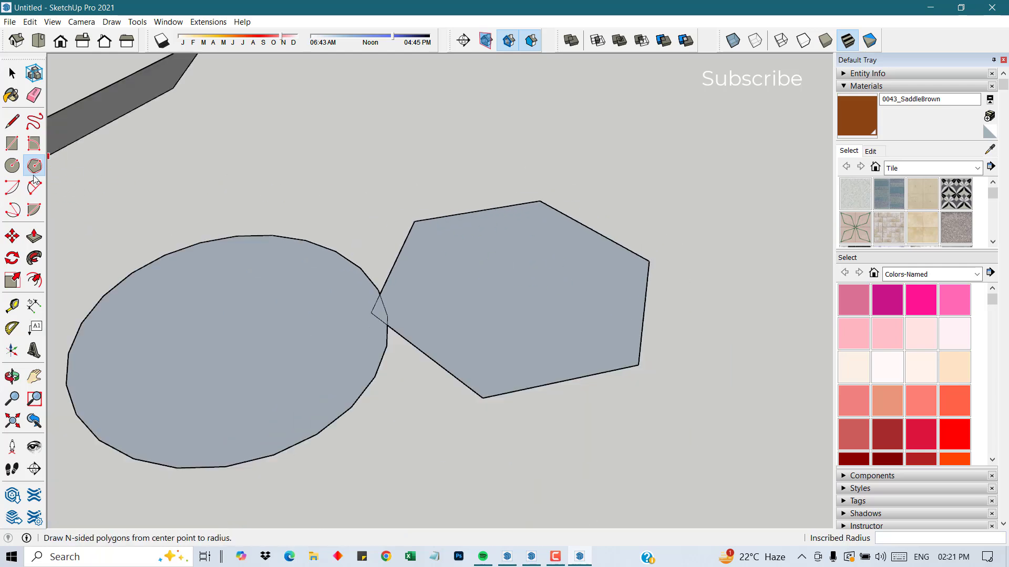
Draw a 45-degree arc around a centre point on the empty ground beyond the hexagon, starting its sweep from the red axis direction.
click(16, 196)
scroll(457, 299, down, 4)
middle_drag(565, 317, 520, 332)
click(520, 334)
middle_drag(582, 320, 505, 354)
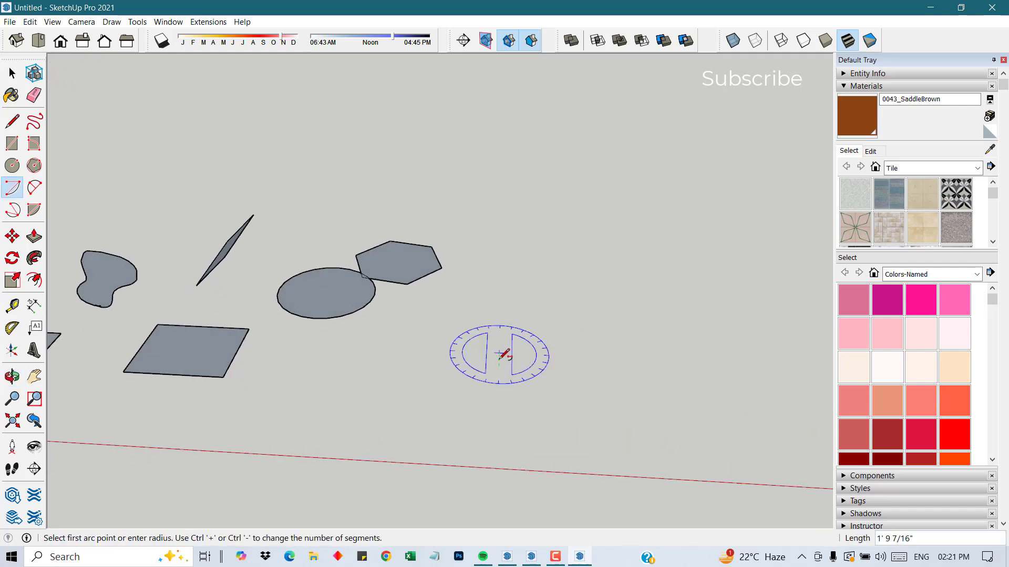
click(640, 359)
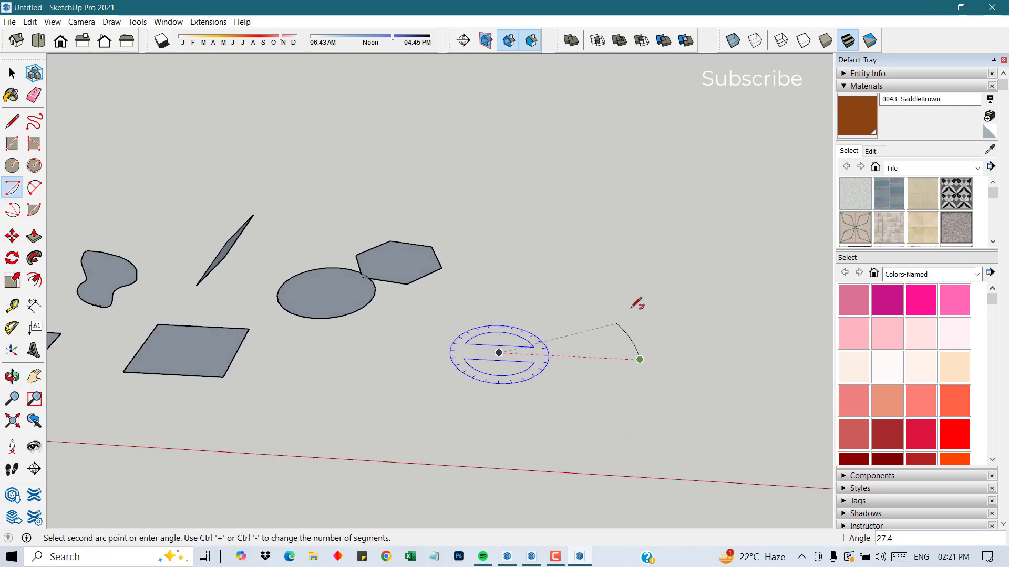
scroll(525, 295, up, 3)
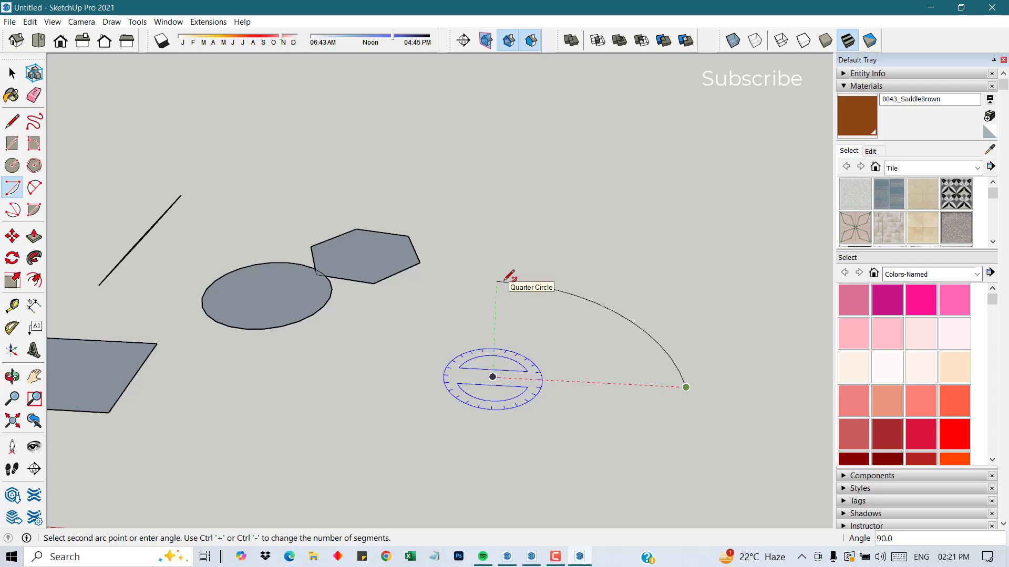
click(509, 277)
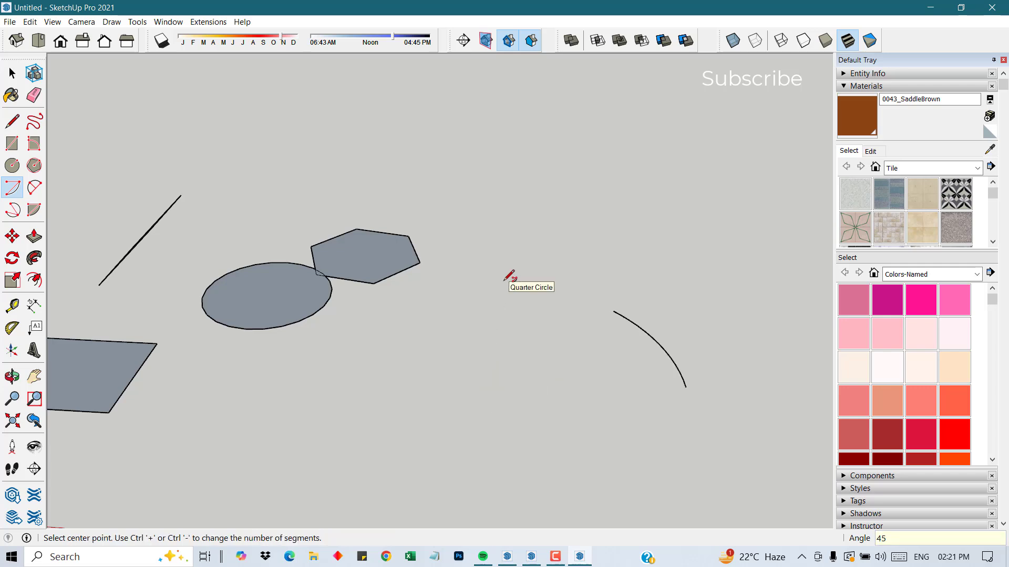
scroll(620, 326, up, 2)
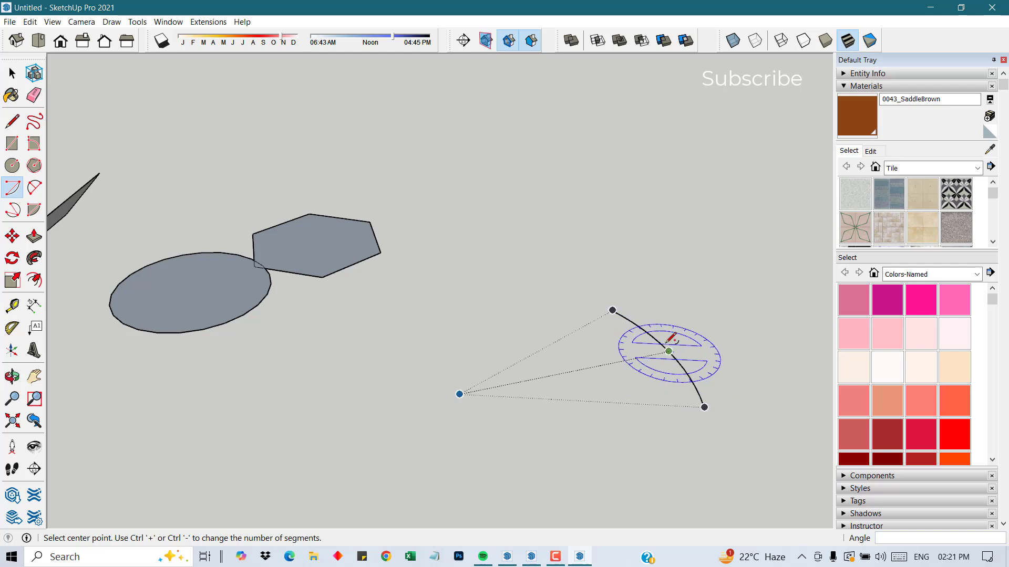
Draw a shallow 2 Point Arc beside the centre-based arc, with its chord parallel to the red axis and bulging away from that axis.
click(34, 188)
scroll(428, 331, down, 2)
scroll(521, 269, up, 2)
scroll(516, 273, up, 1)
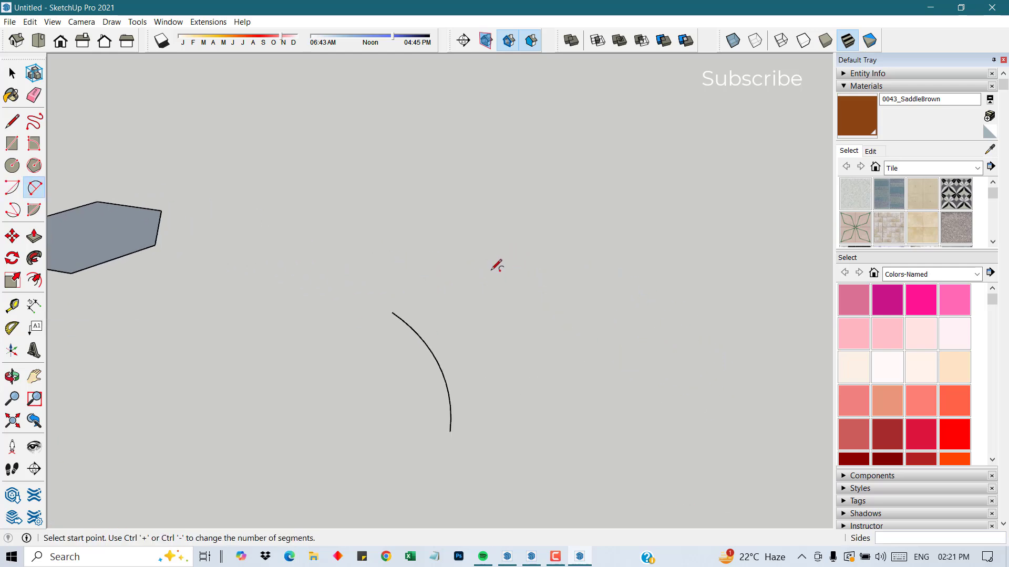
click(479, 258)
click(747, 269)
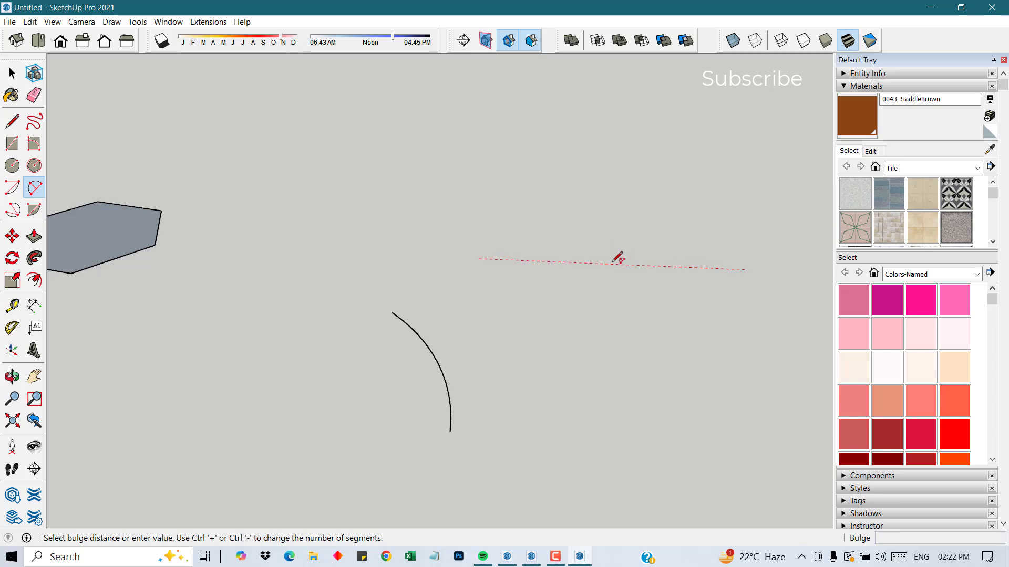
click(610, 224)
scroll(578, 269, up, 1)
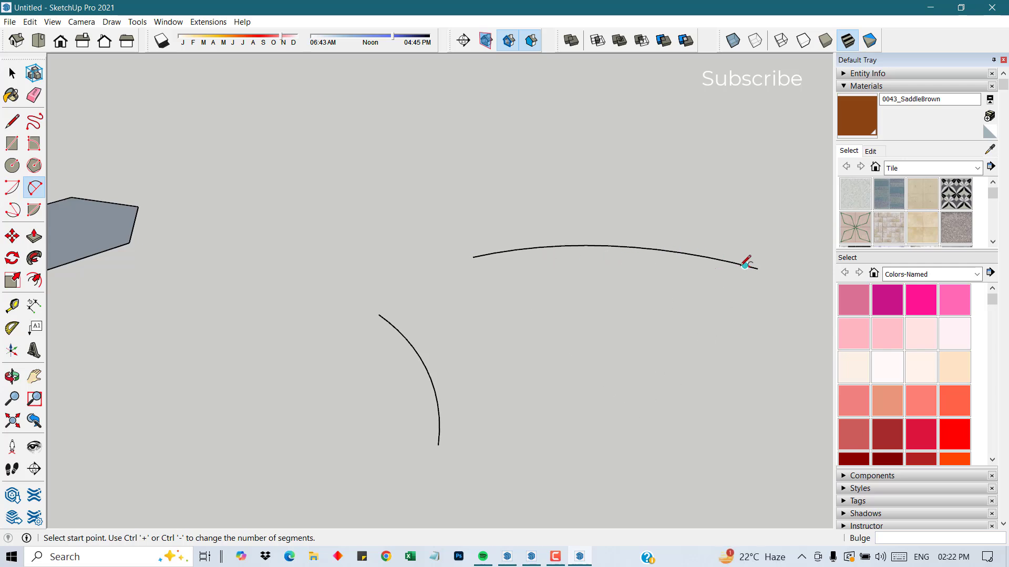
scroll(470, 321, down, 3)
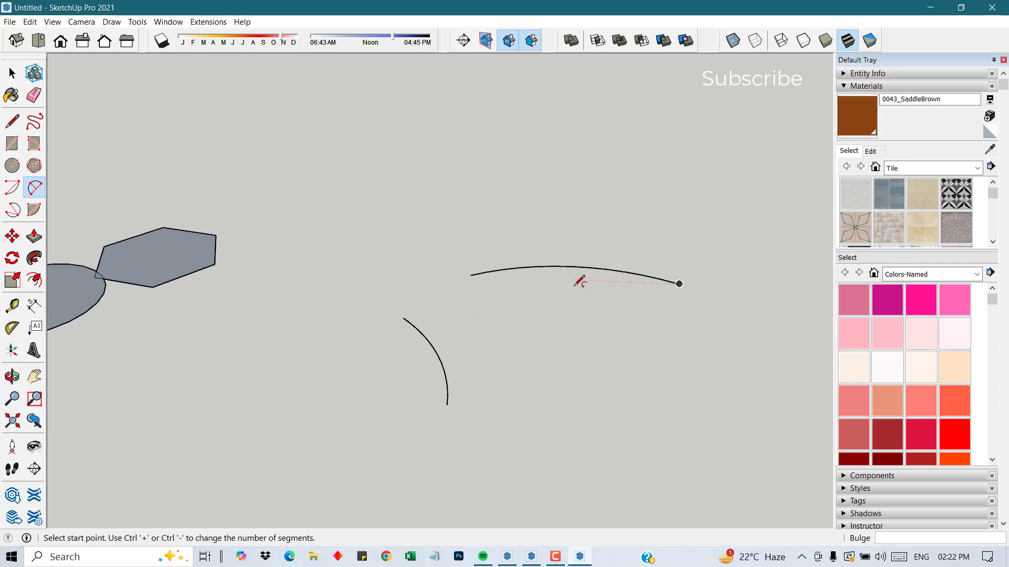
Draw a large, roughly semicircular 3 Point Arc on the empty ground beyond the shallow arc.
click(13, 210)
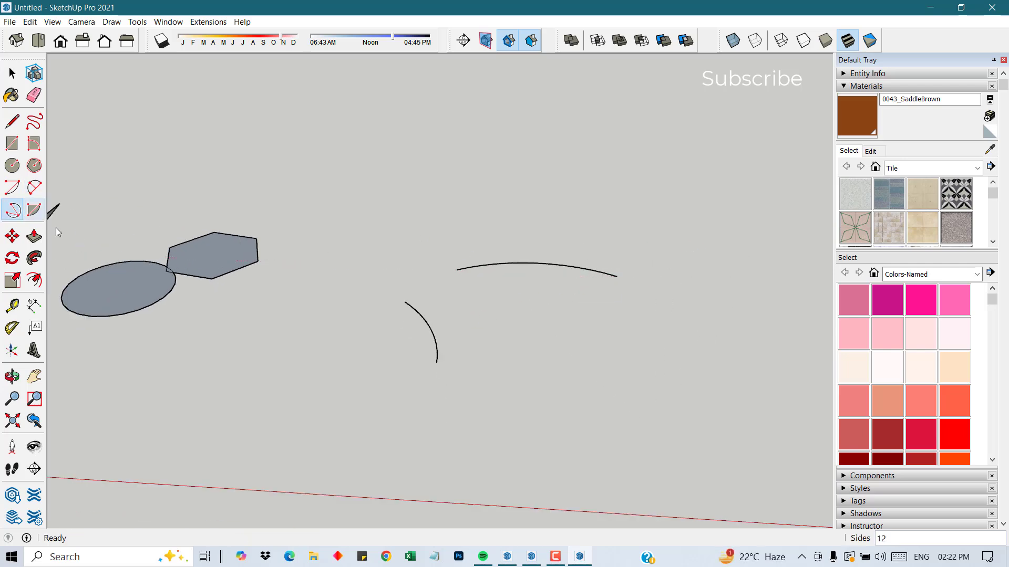
scroll(240, 311, down, 2)
scroll(459, 314, up, 2)
click(573, 302)
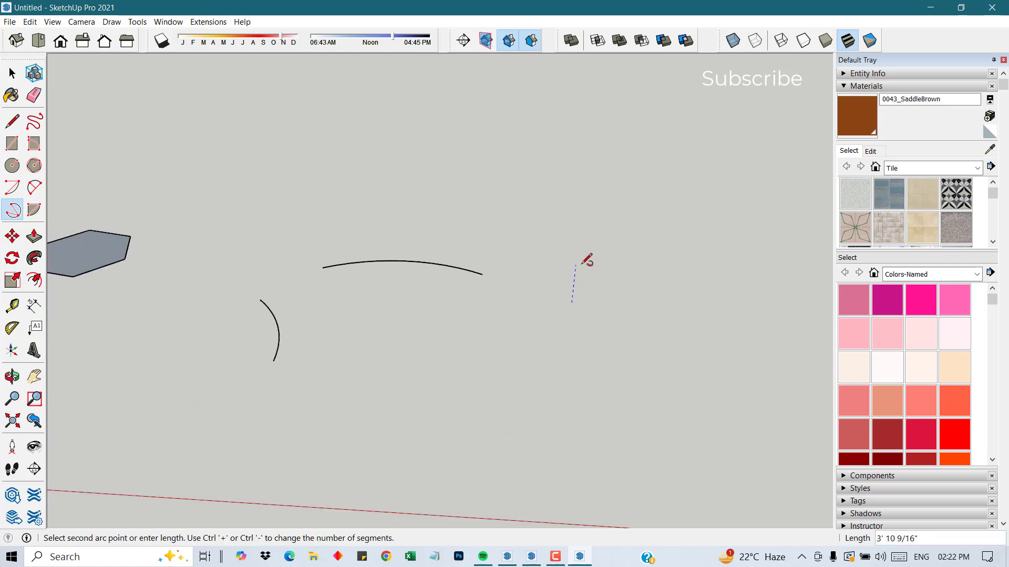
scroll(642, 232, down, 3)
click(696, 225)
scroll(748, 231, down, 1)
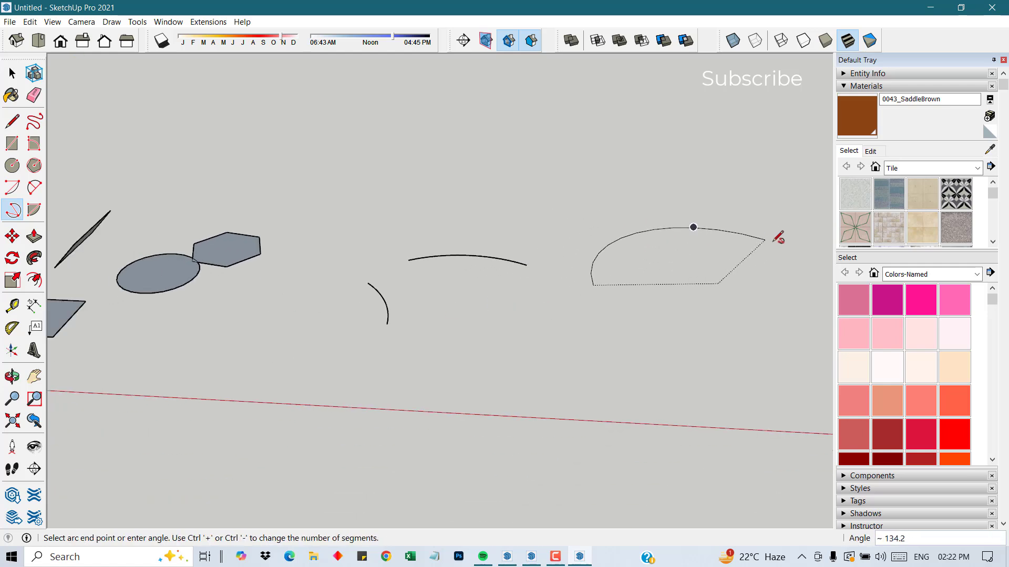
click(813, 294)
scroll(669, 304, down, 2)
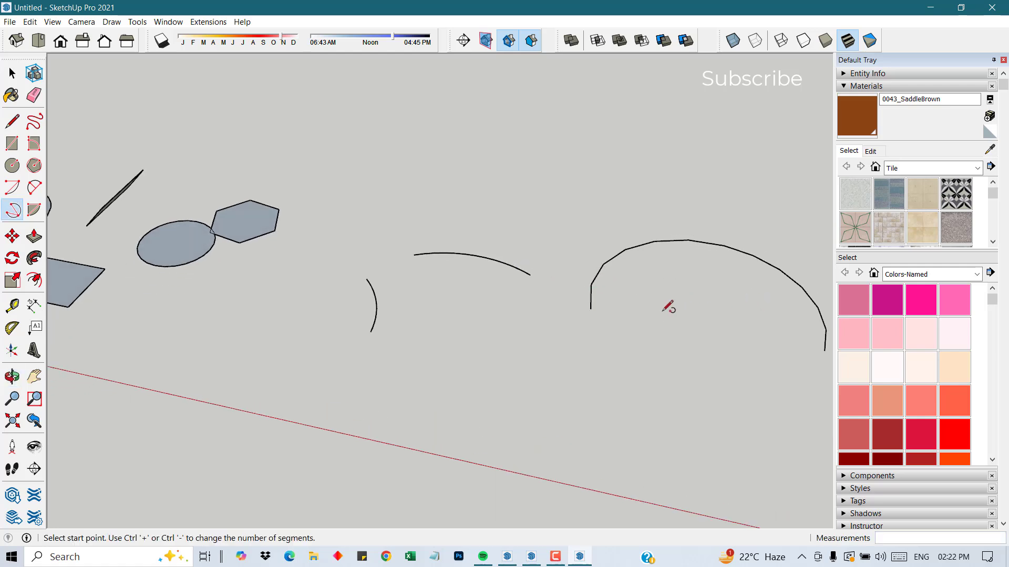
scroll(567, 278, up, 1)
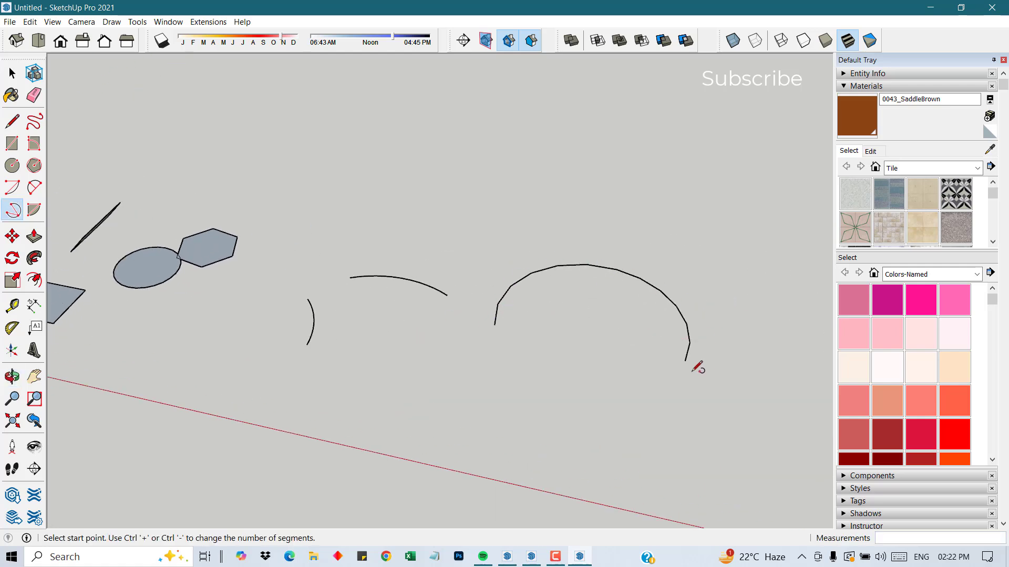
Draw a closed pie-shaped sector on the empty ground behind the shallow arc, opening away from it.
click(34, 210)
scroll(378, 394, down, 1)
scroll(436, 315, up, 2)
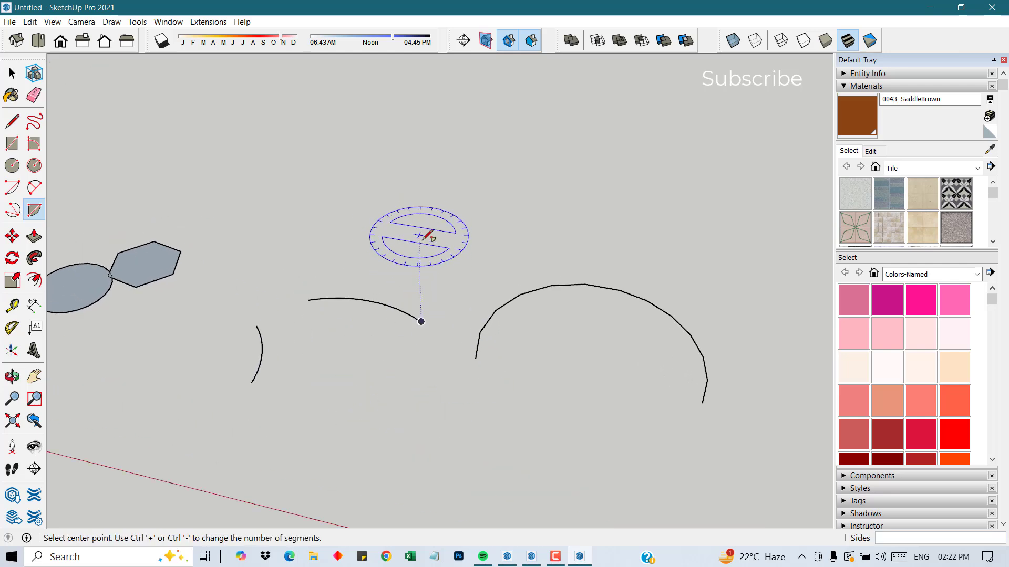
click(392, 196)
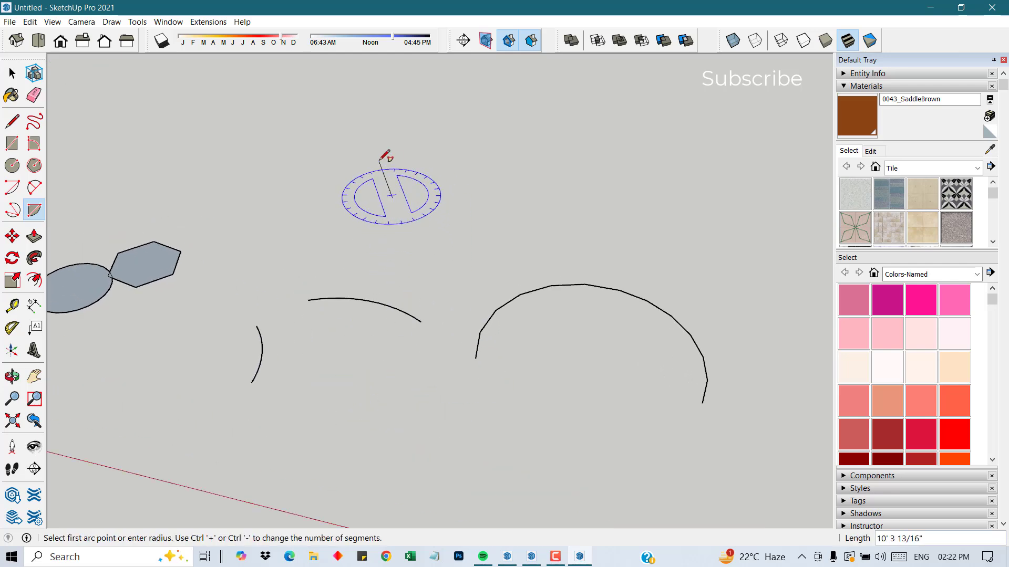
click(349, 112)
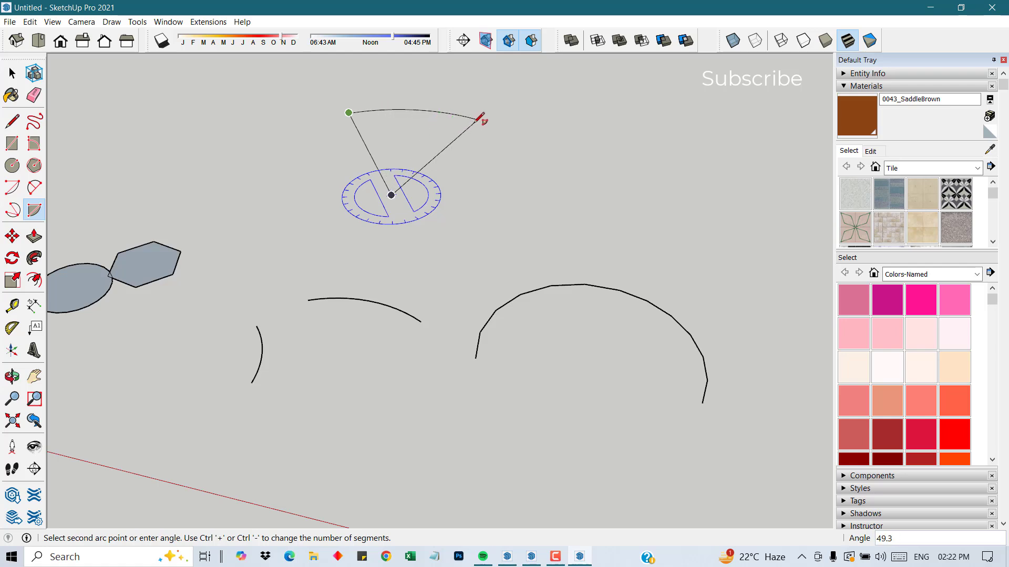
click(563, 156)
scroll(450, 214, up, 2)
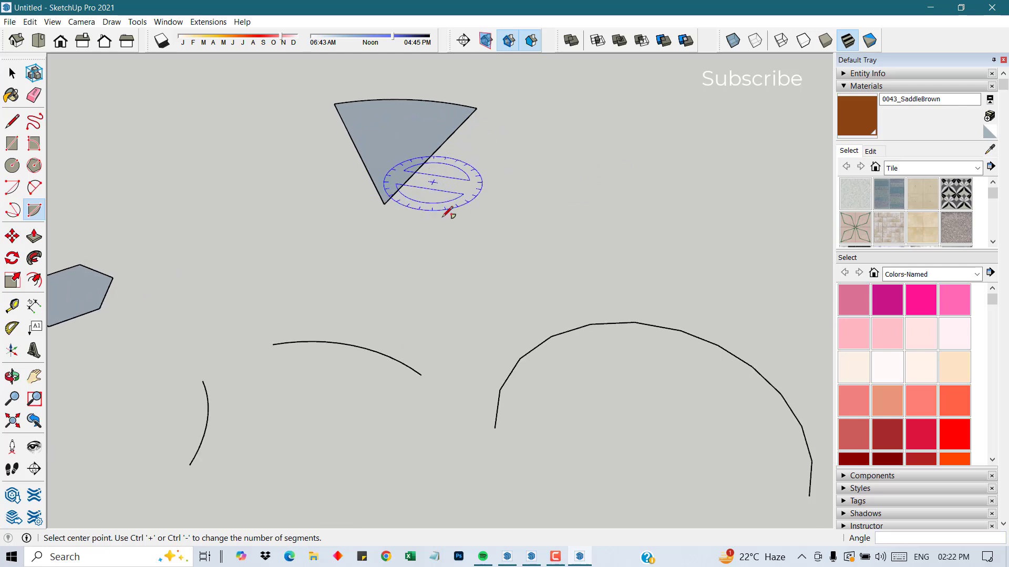
scroll(445, 364, down, 3)
scroll(399, 199, up, 2)
scroll(368, 179, down, 2)
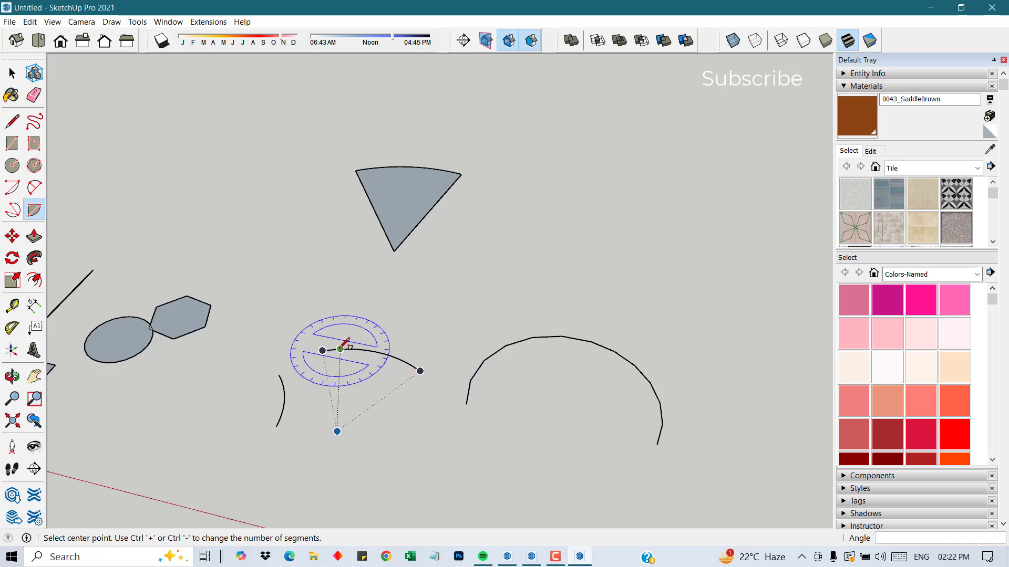
scroll(337, 138, up, 2)
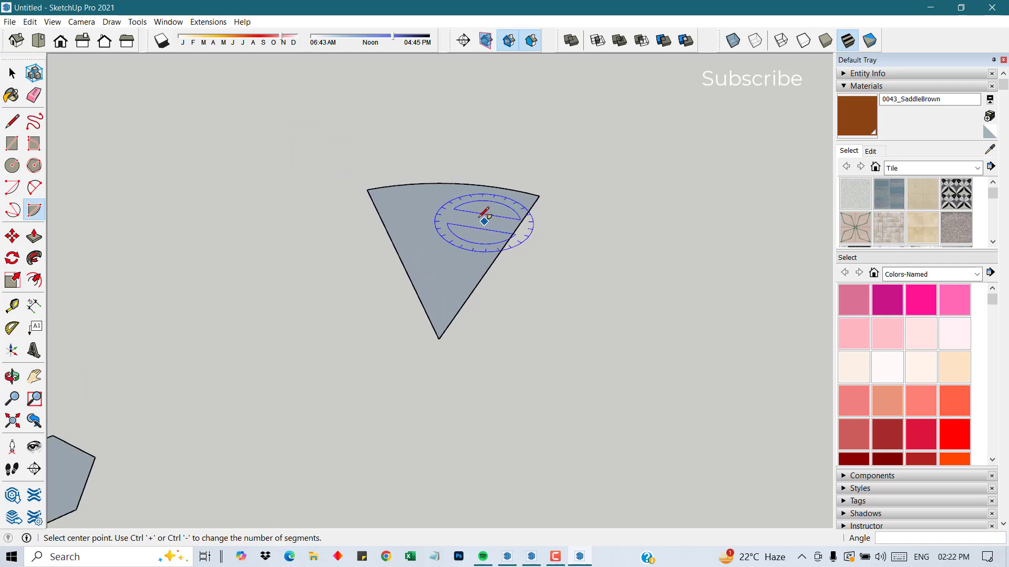
scroll(473, 218, down, 2)
scroll(447, 210, up, 2)
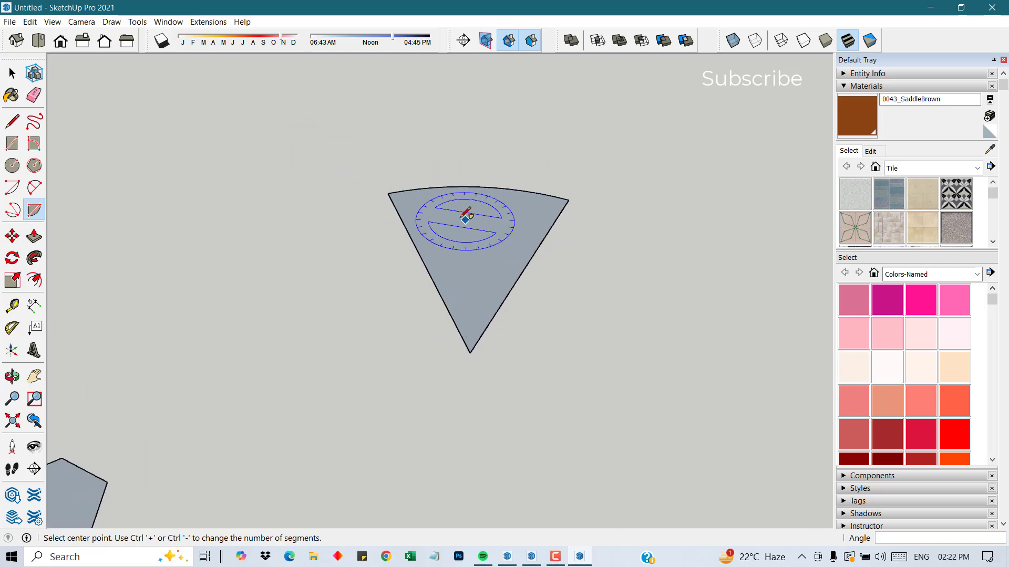
scroll(443, 203, down, 2)
click(12, 73)
middle_drag(431, 310, 413, 242)
scroll(561, 292, down, 1)
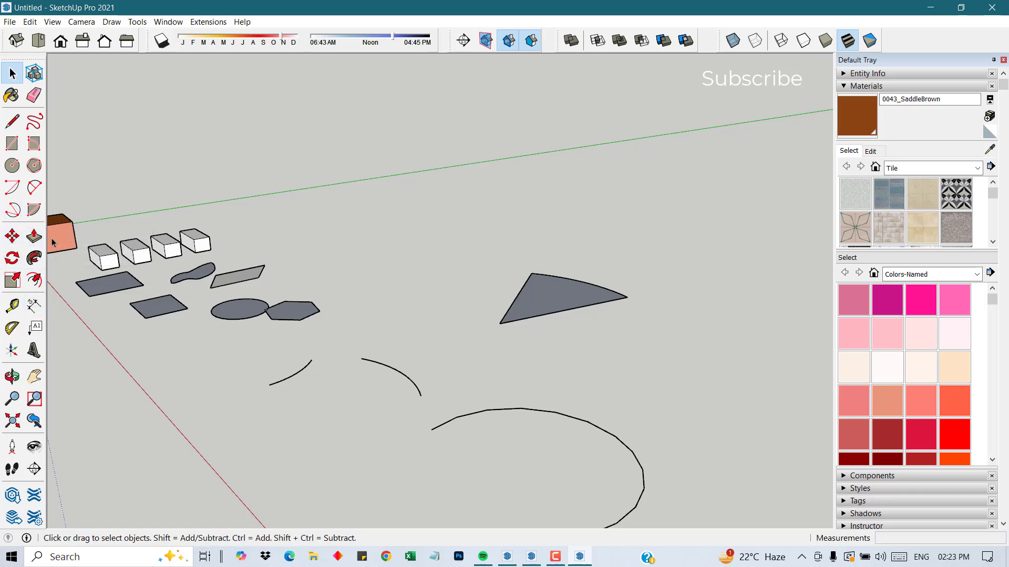
click(12, 237)
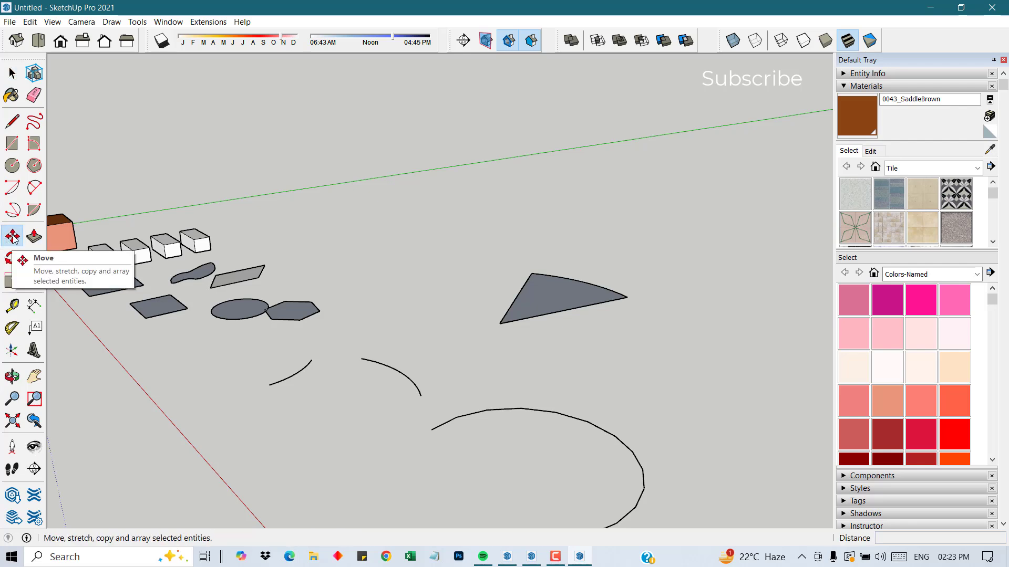
scroll(683, 347, down, 2)
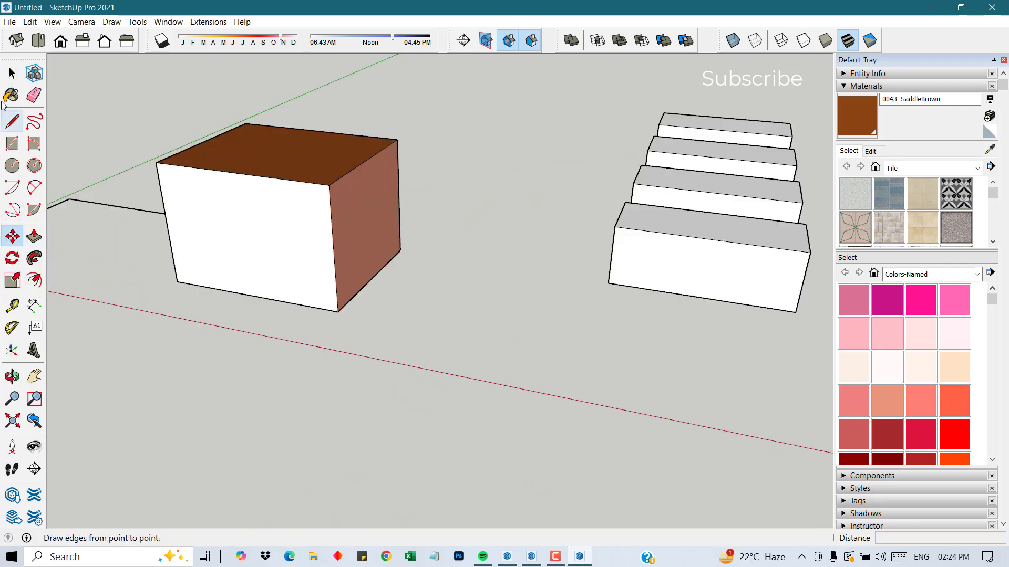
Select the whole brown-topped box near the origin and move it 5' along the green axis from its bottom corner.
click(11, 72)
scroll(503, 290, down, 3)
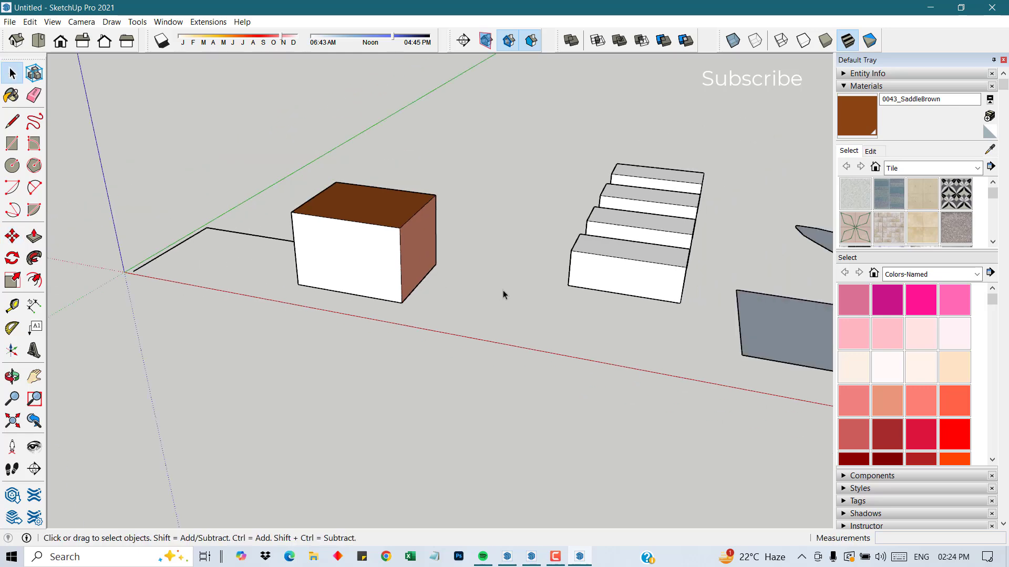
scroll(338, 243, up, 2)
scroll(496, 272, down, 1)
middle_drag(496, 273, 374, 219)
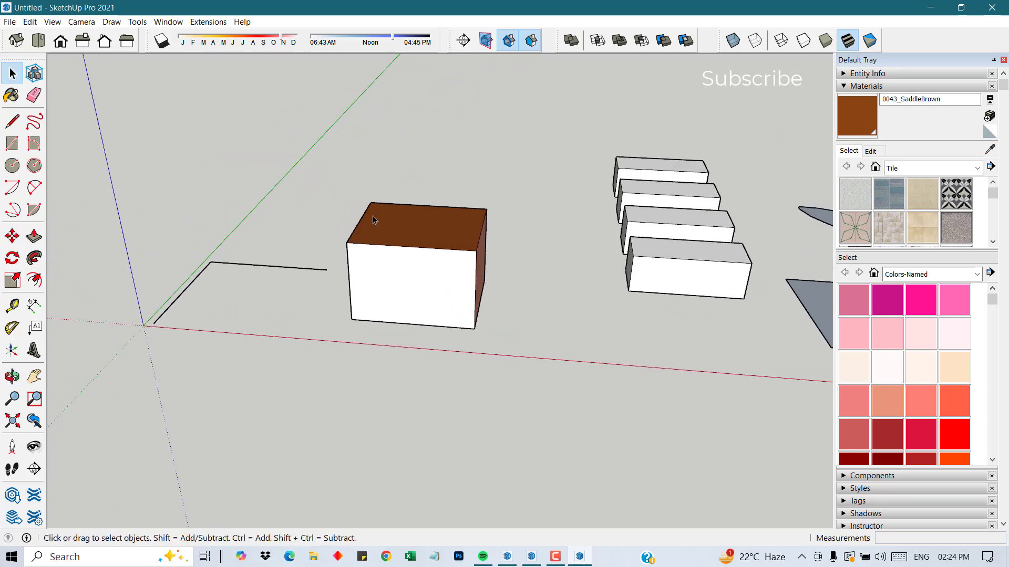
drag(322, 156, 525, 354)
mouse_move(525, 353)
middle_down()
mouse_move(419, 290)
mouse_move(315, 263)
middle_up()
click(13, 237)
scroll(444, 333, up, 2)
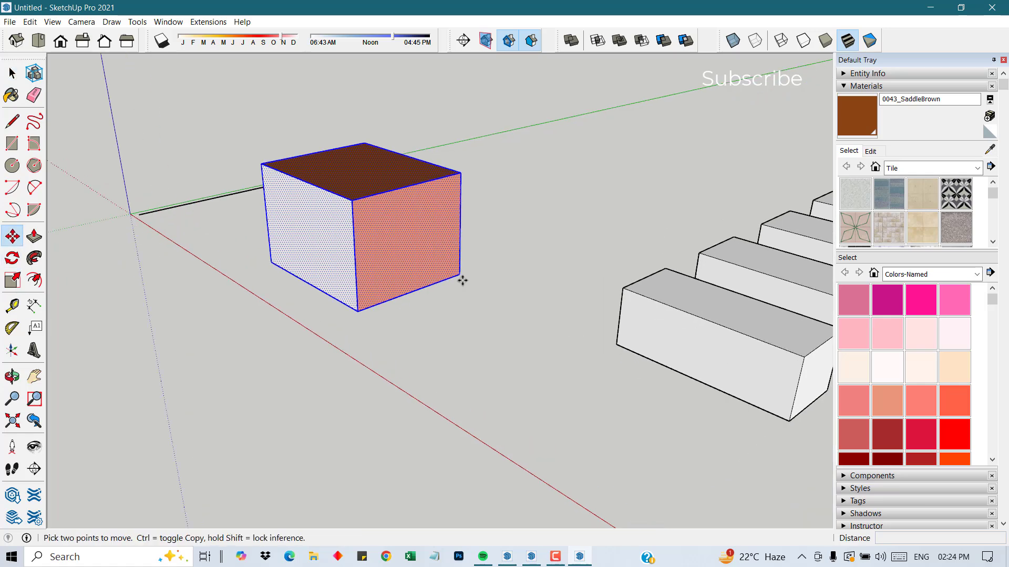
click(458, 274)
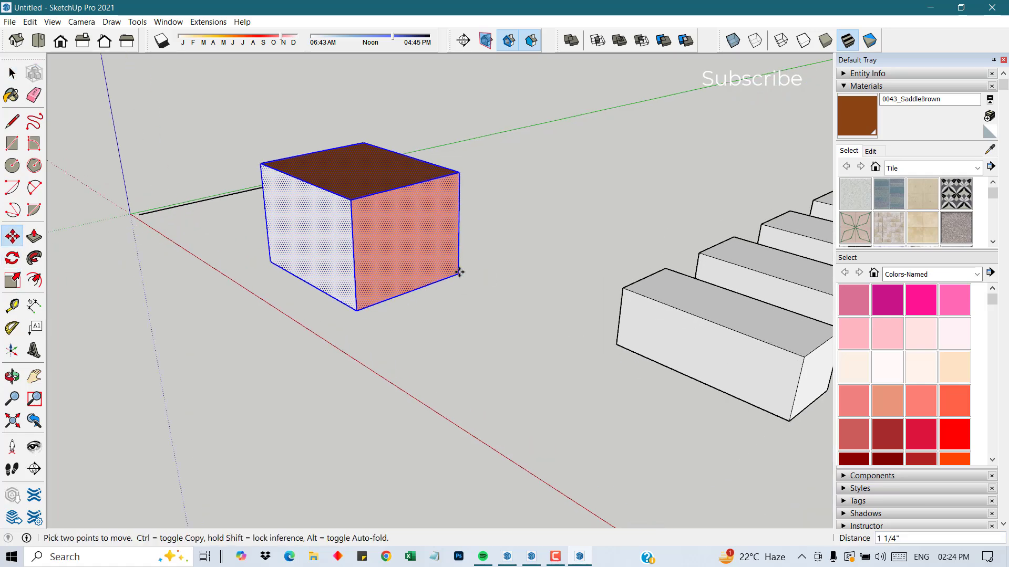
scroll(460, 271, down, 2)
middle_drag(461, 270, 412, 294)
scroll(412, 295, down, 2)
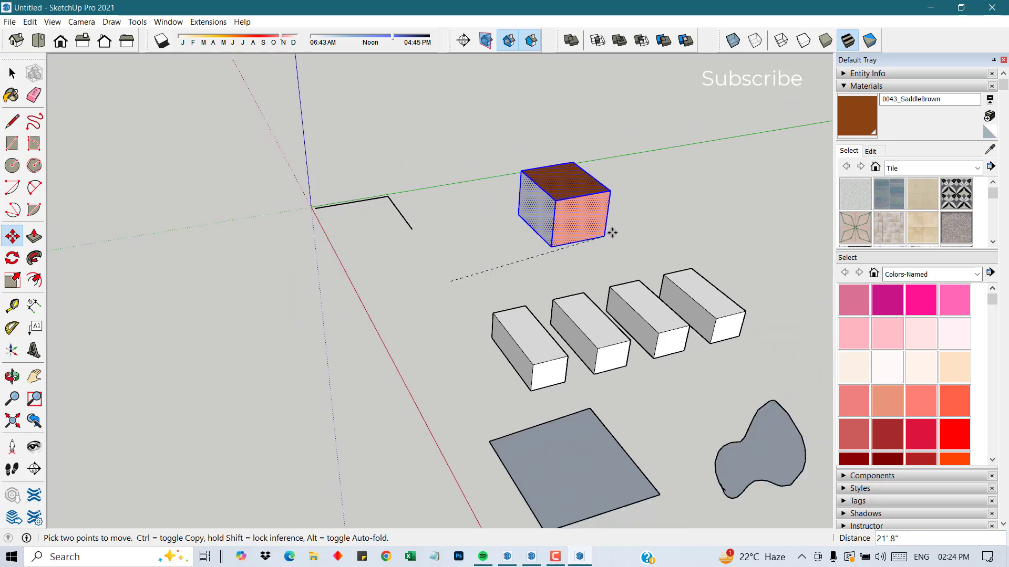
scroll(647, 246, up, 1)
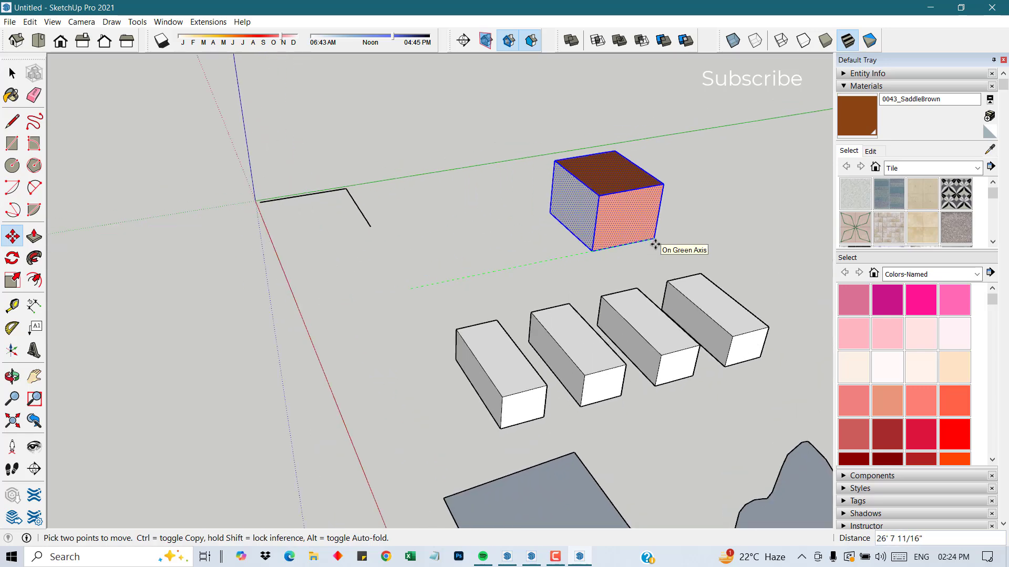
scroll(405, 292, up, 2)
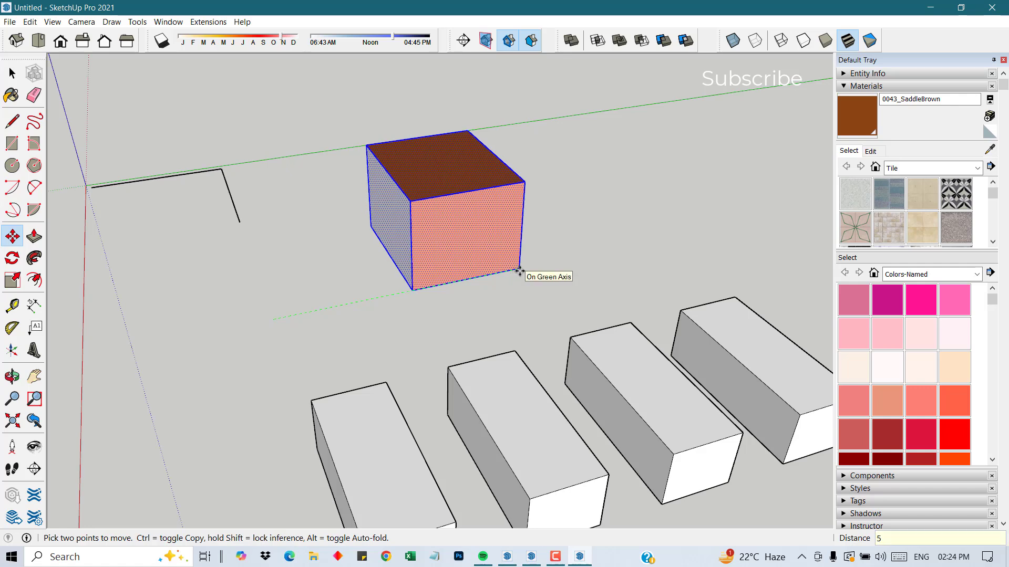
key(Return)
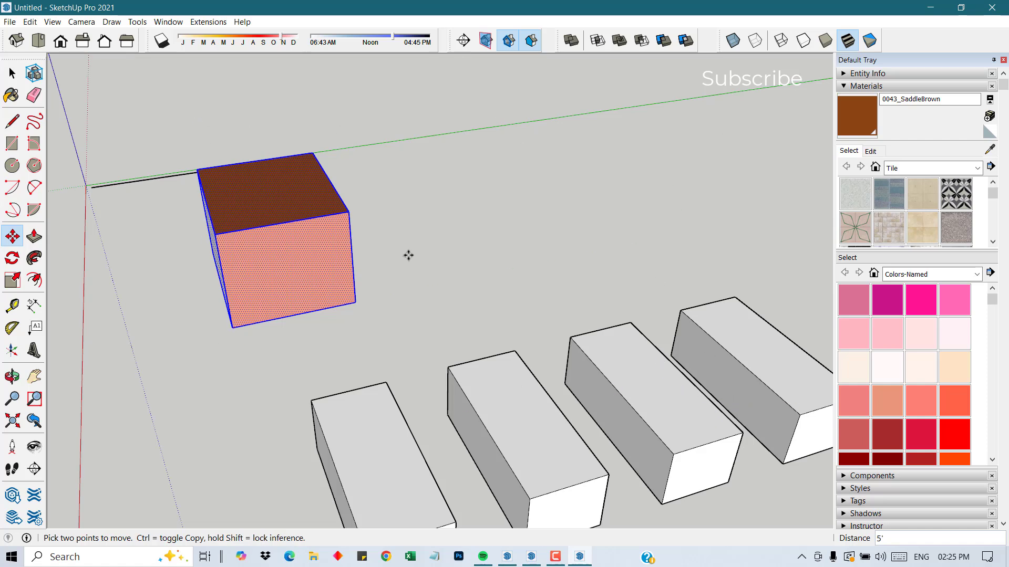
Copy the brown-topped box about 14' 10" along the green axis, using its bottom corner as the base point.
click(13, 241)
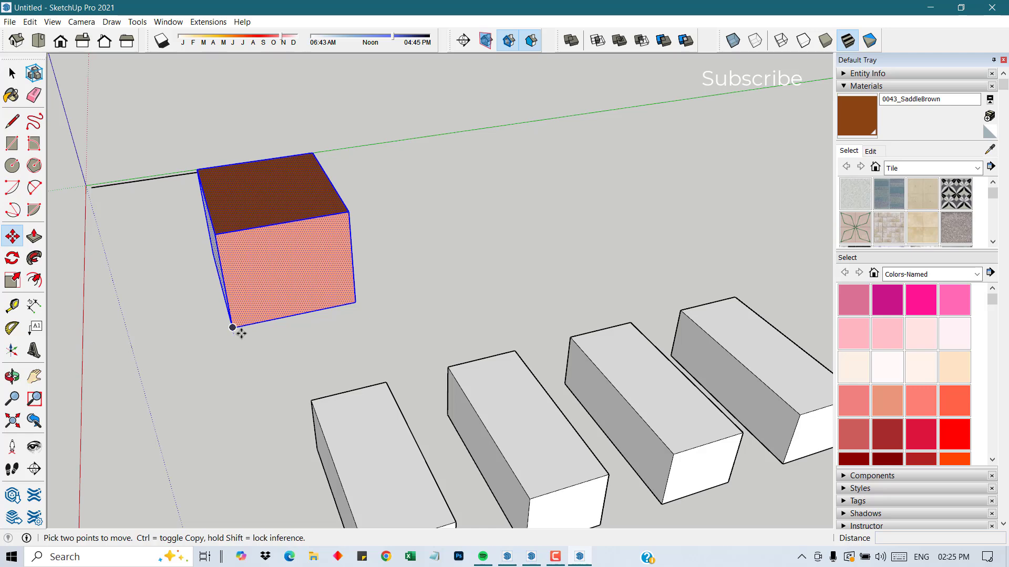
scroll(242, 334, down, 1)
scroll(242, 336, up, 3)
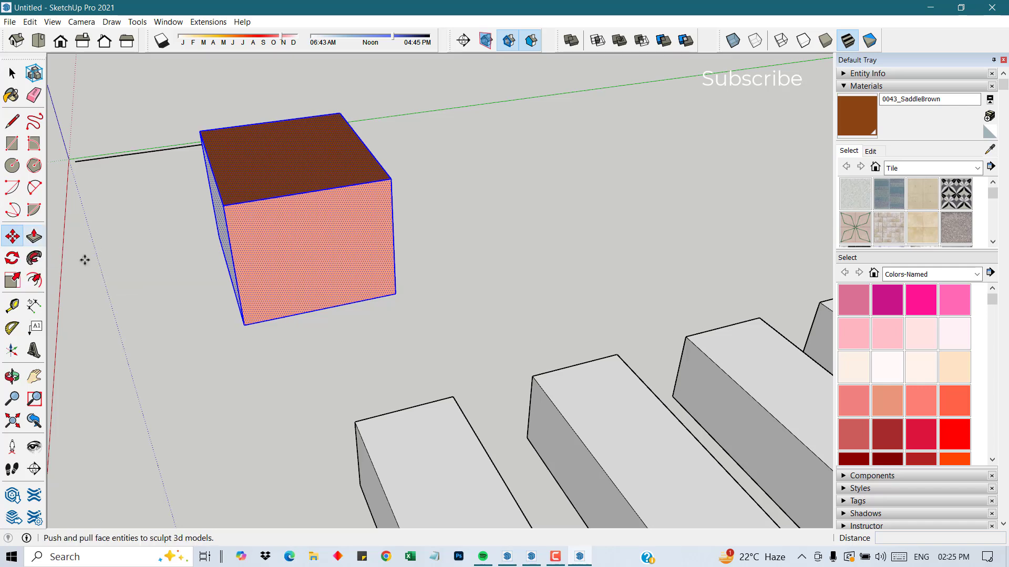
click(244, 326)
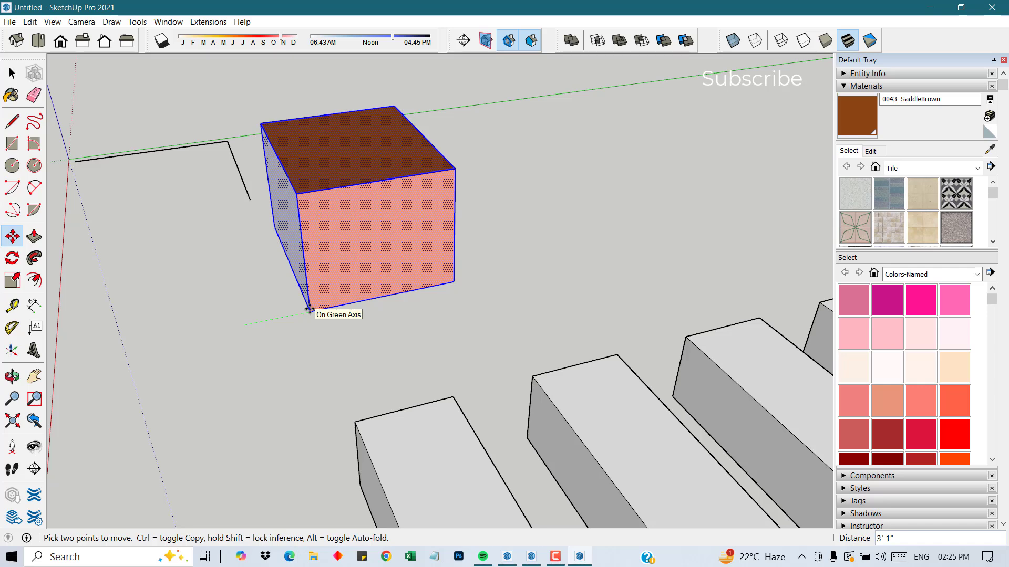
key(ctrl)
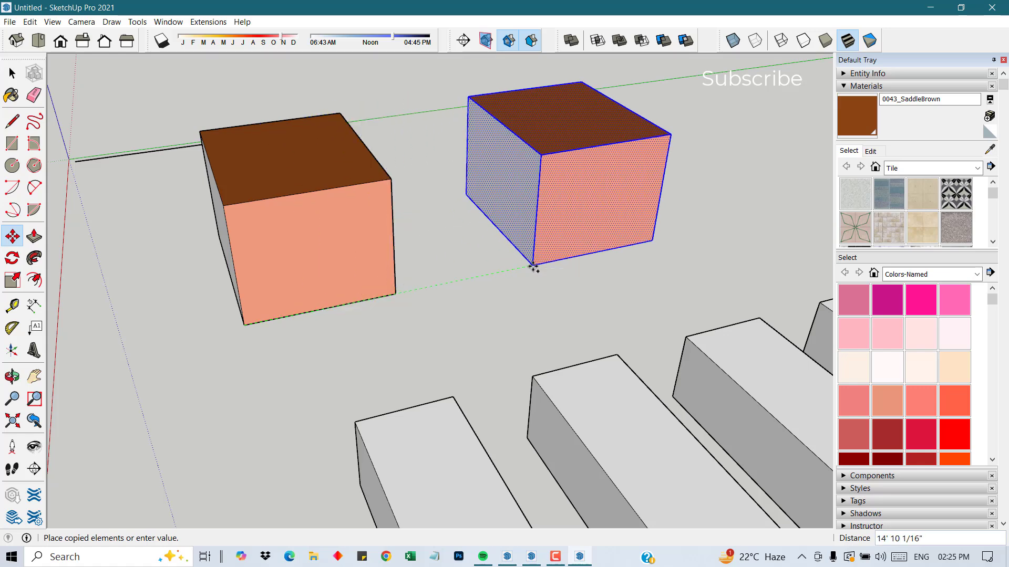
click(534, 269)
Repeat the box copy as an x4 array at the same spacing along the green axis.
scroll(529, 278, down, 1)
scroll(468, 285, down, 2)
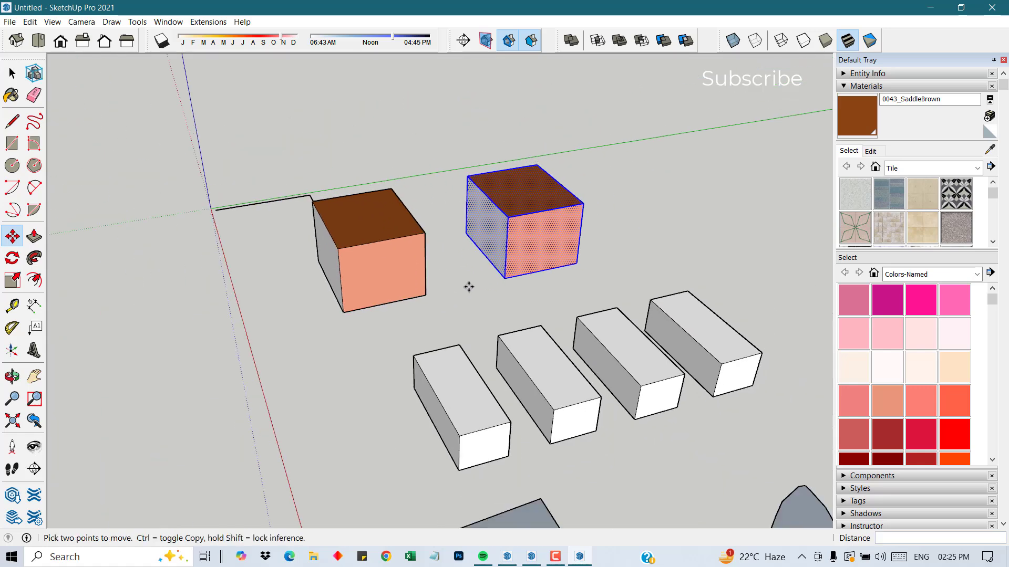
scroll(548, 231, up, 3)
scroll(664, 232, down, 1)
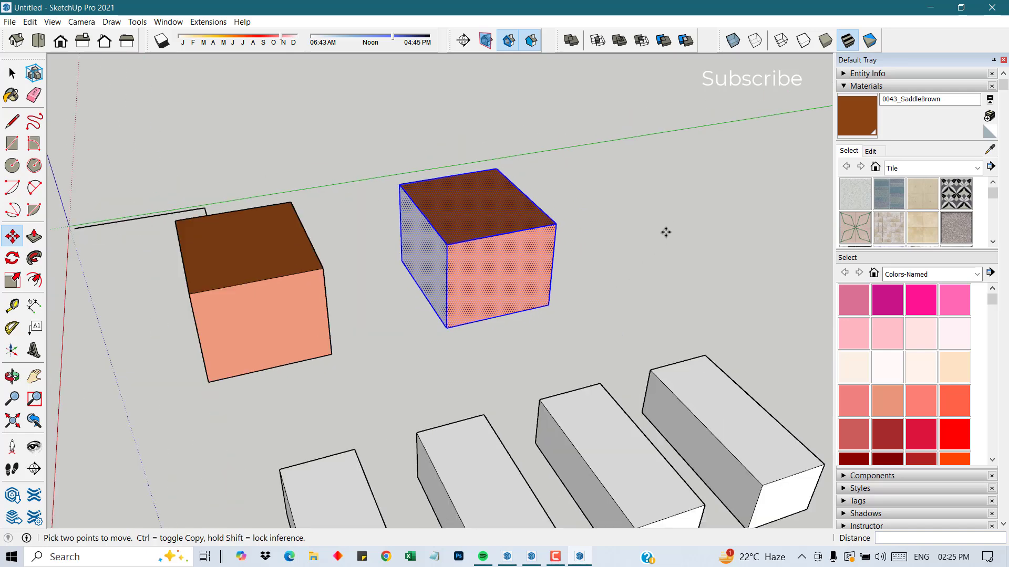
scroll(371, 295, down, 1)
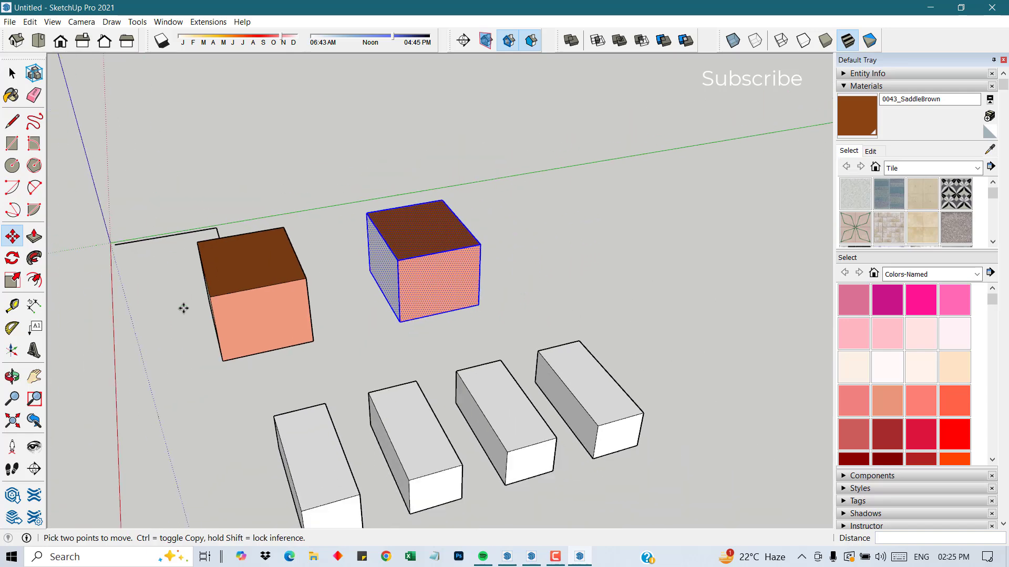
scroll(490, 235, up, 2)
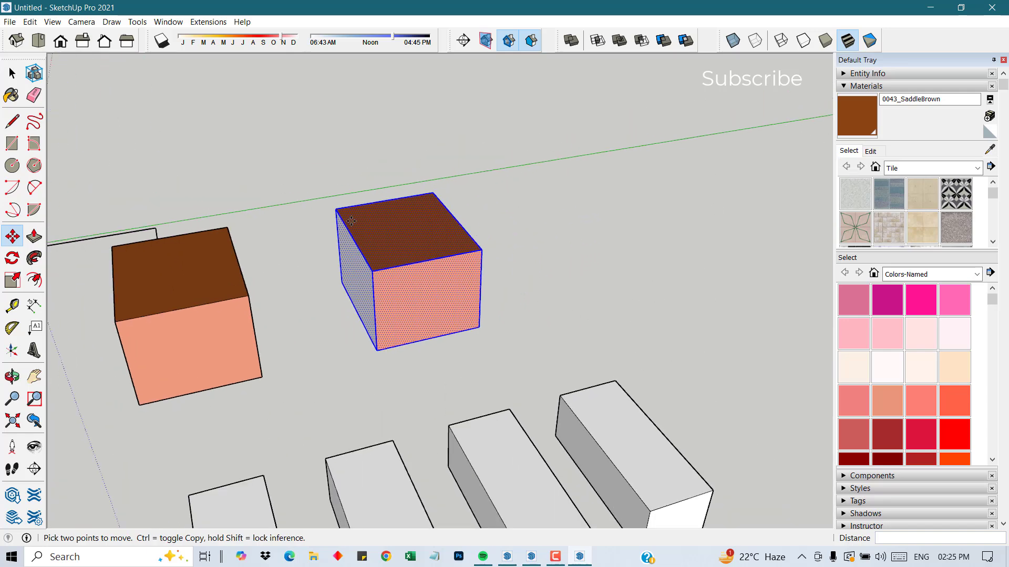
scroll(683, 208, down, 2)
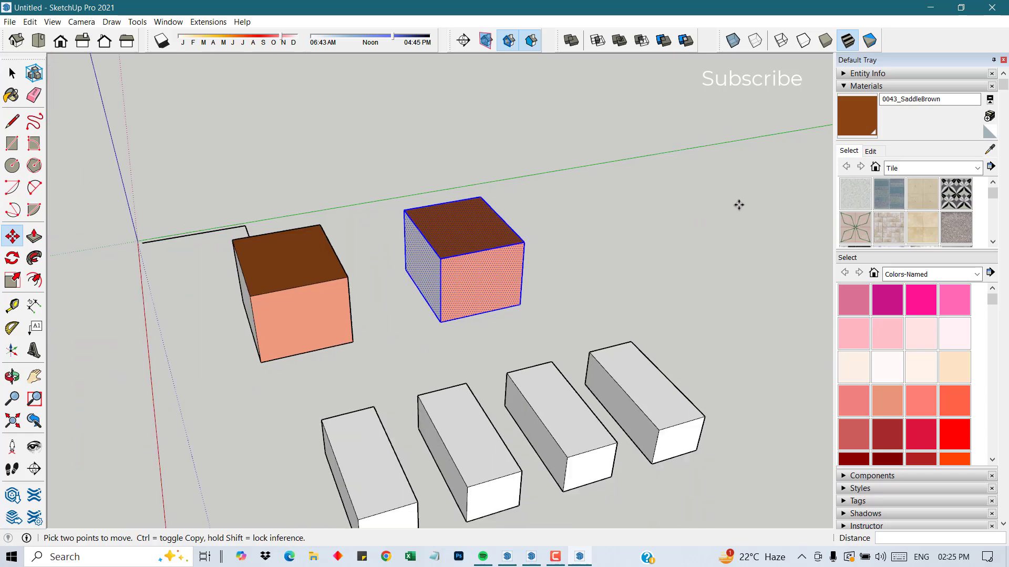
scroll(736, 195, up, 1)
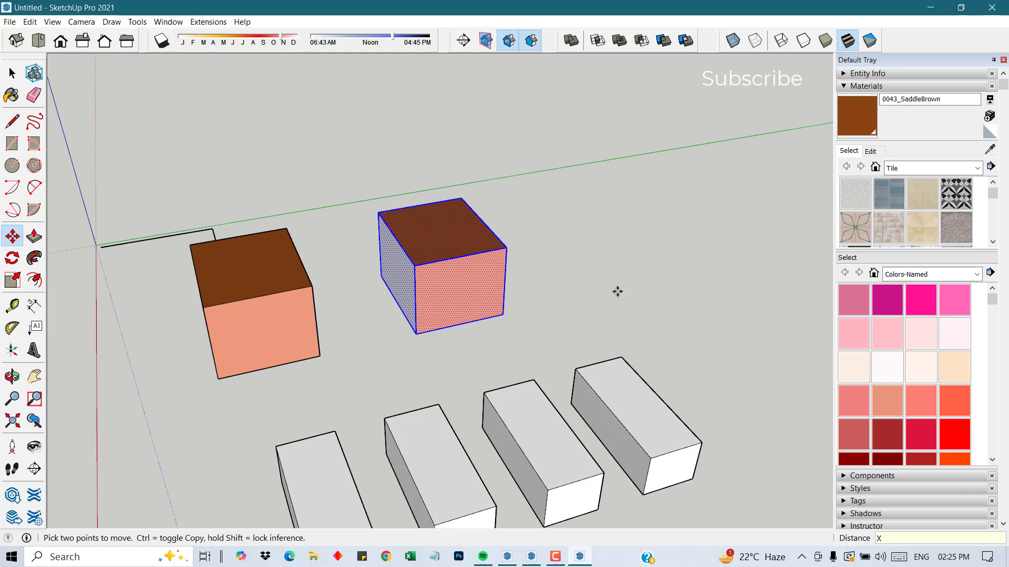
key(Return)
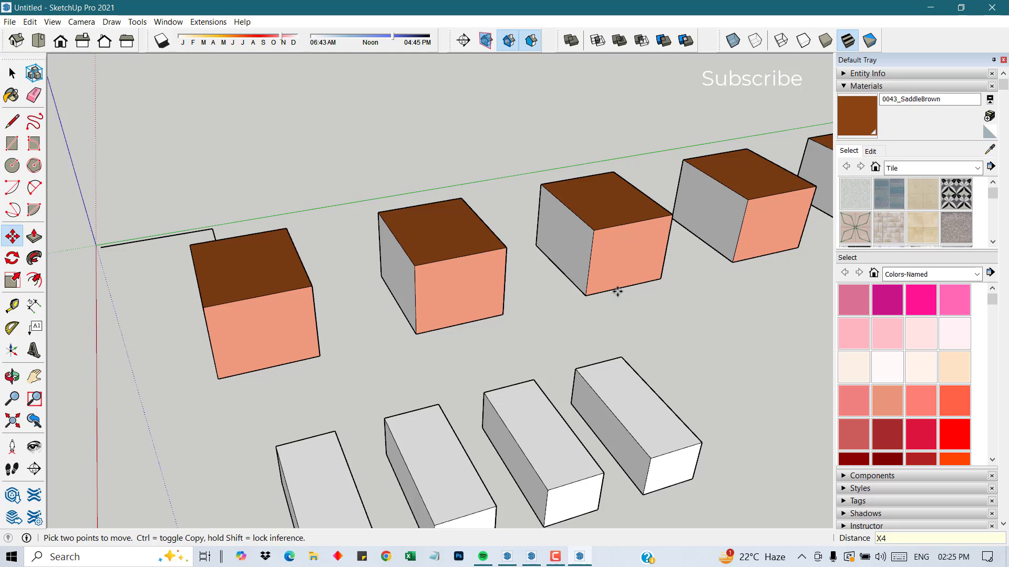
scroll(407, 360, down, 2)
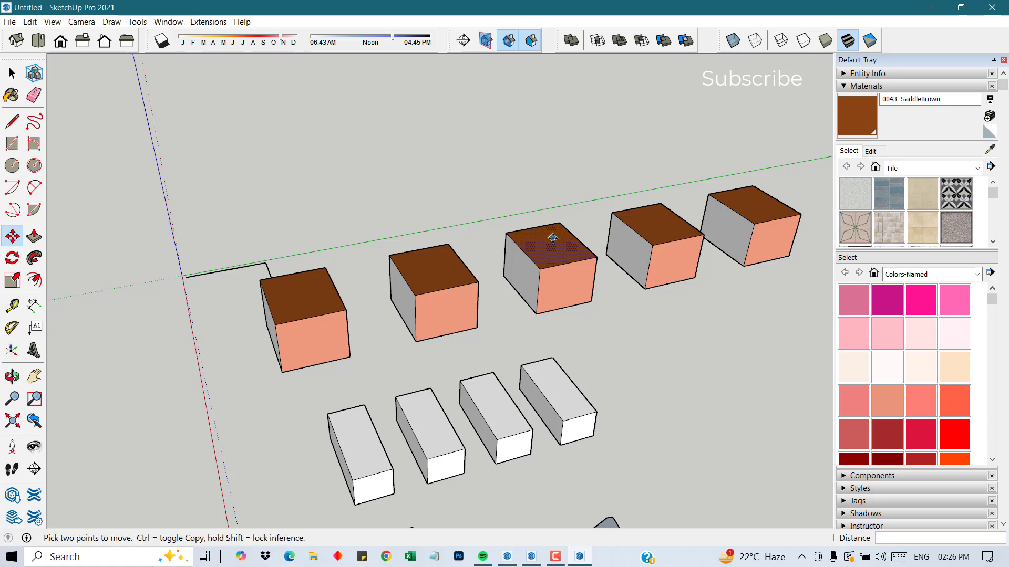
scroll(396, 308, down, 3)
scroll(367, 320, up, 3)
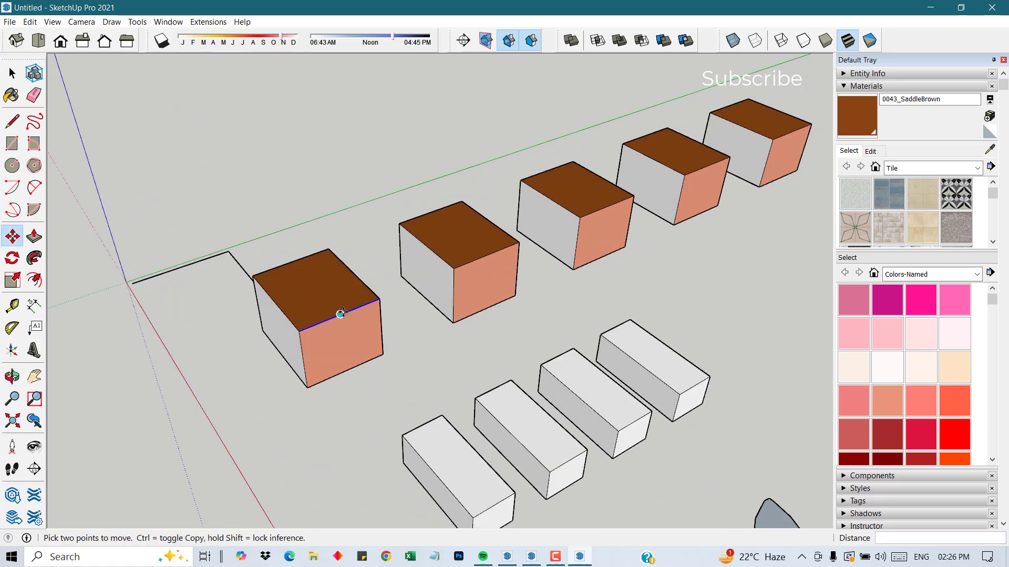
scroll(315, 362, down, 2)
scroll(525, 294, up, 1)
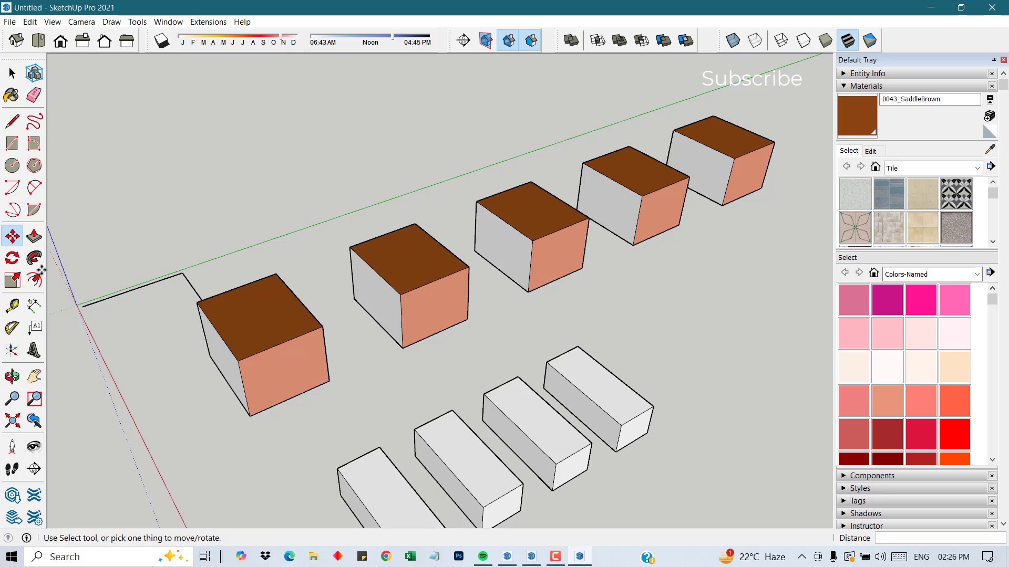
Select the whole row of five brown-topped boxes along the green axis.
scroll(300, 349, down, 1)
middle_drag(299, 348, 374, 250)
click(12, 73)
scroll(292, 303, down, 1)
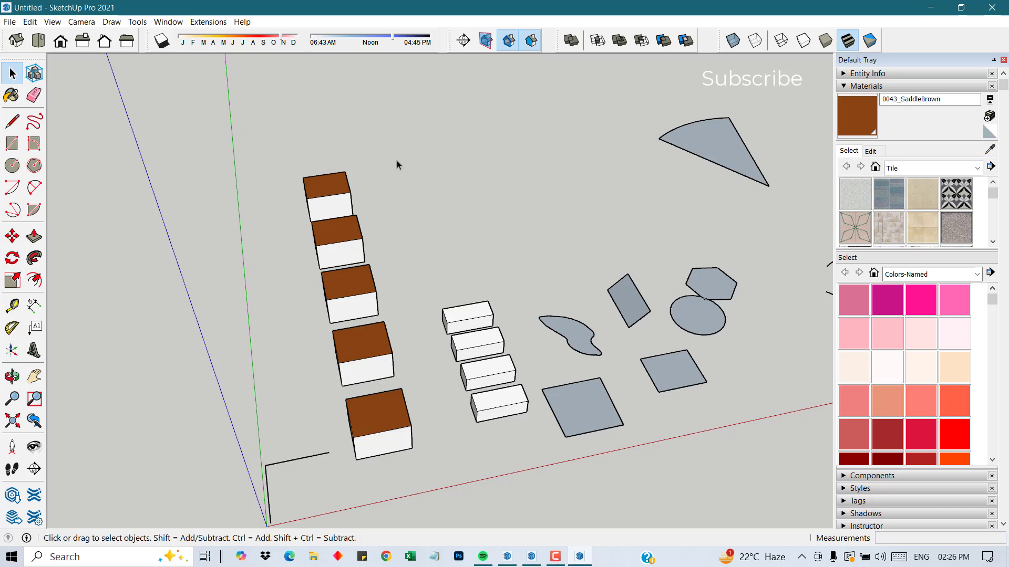
drag(321, 466, 321, 462)
click(321, 461)
drag(209, 159, 484, 479)
click(263, 251)
drag(245, 144, 484, 459)
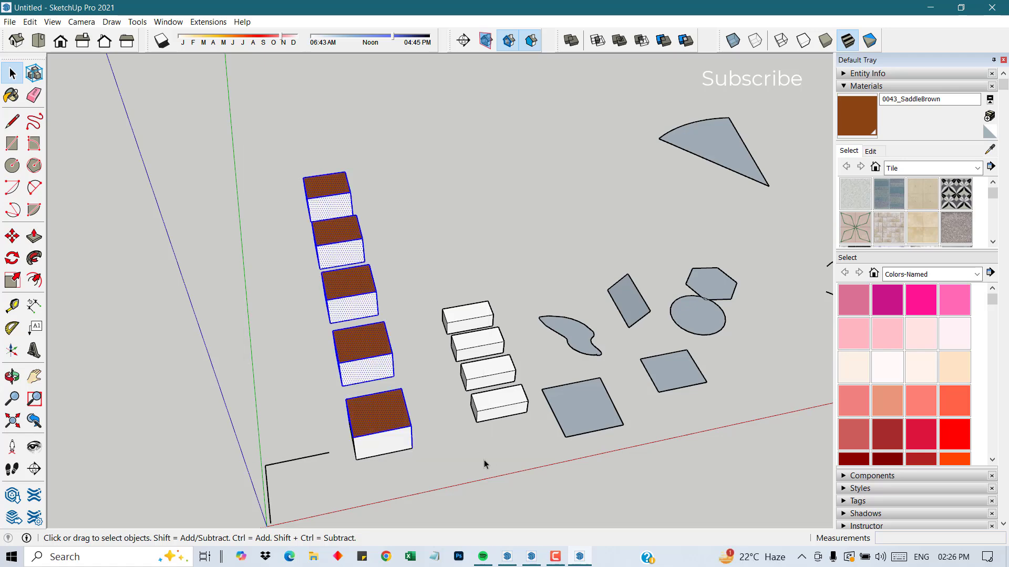
middle_drag(410, 461, 346, 373)
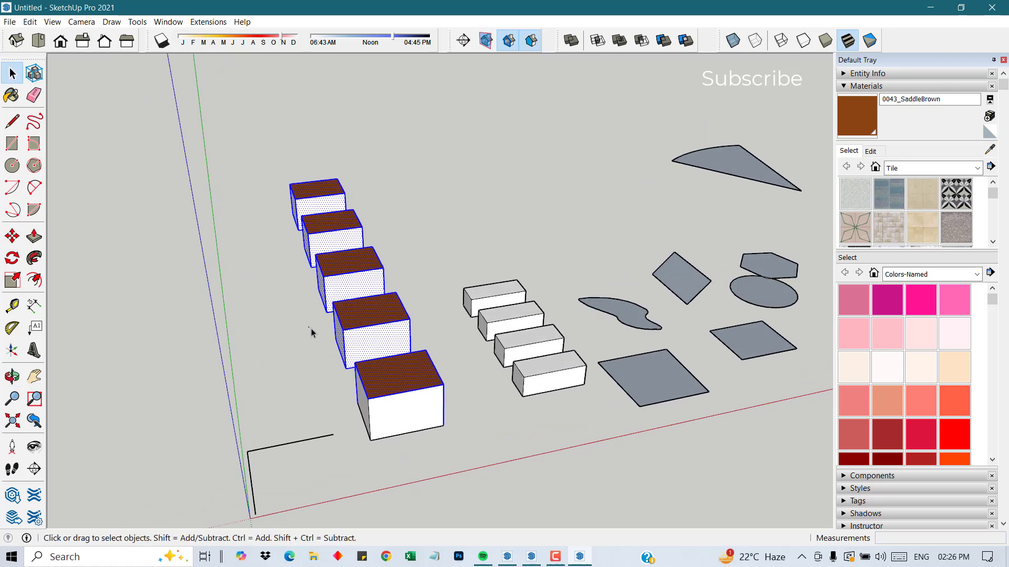
drag(311, 332, 457, 458)
middle_drag(457, 457, 350, 442)
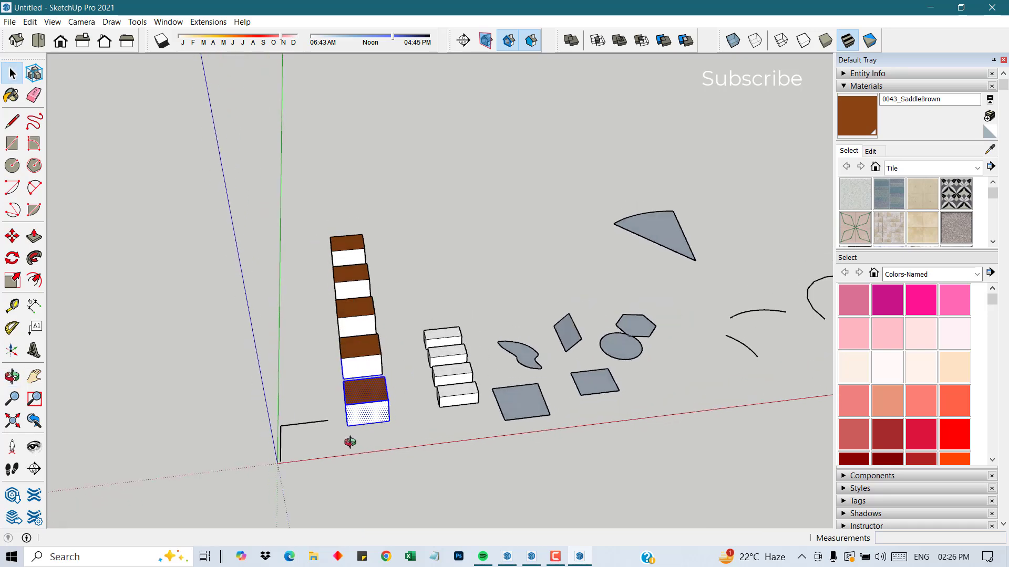
drag(288, 213, 412, 445)
middle_drag(357, 319, 205, 334)
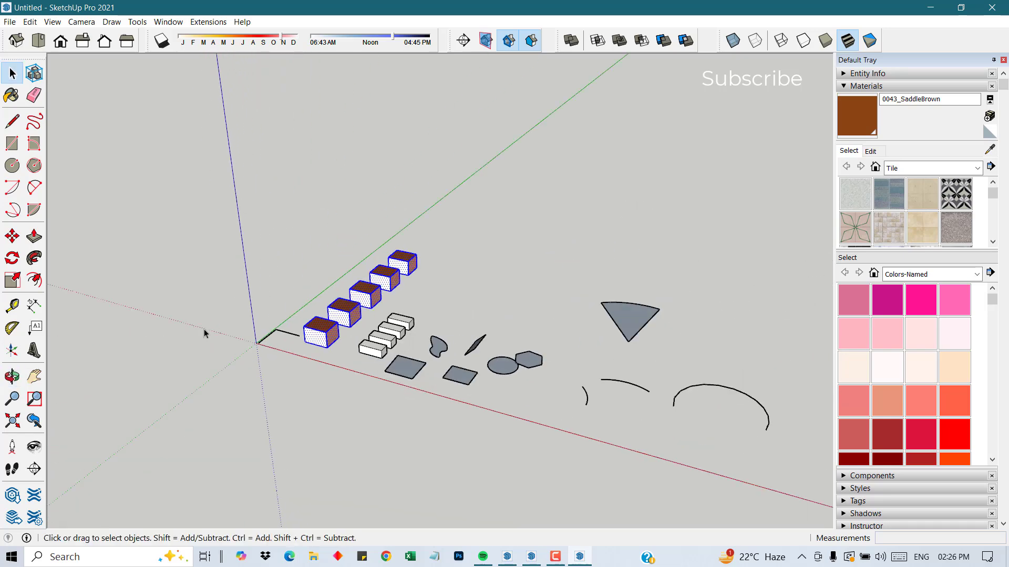
scroll(332, 307, up, 4)
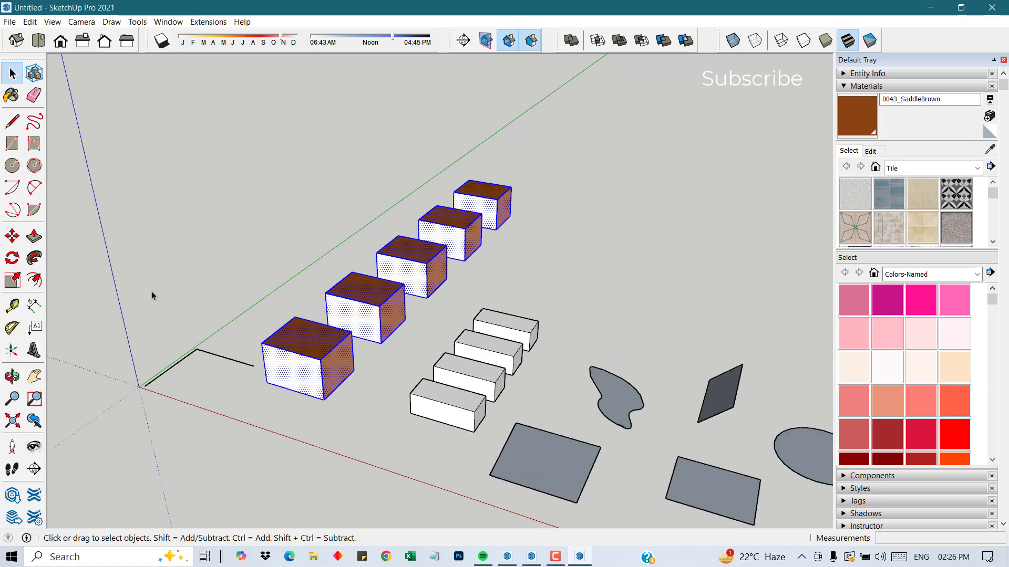
Copy the selected row of boxes 10' along the red axis toward the origin side, using the front box's bottom corner as base point.
click(12, 236)
middle_drag(315, 404, 415, 452)
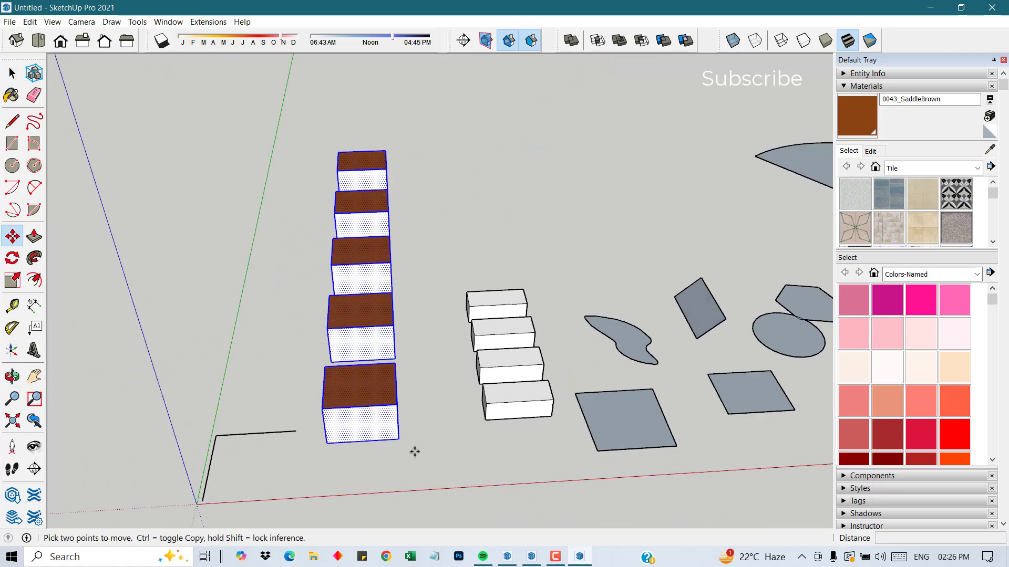
click(326, 443)
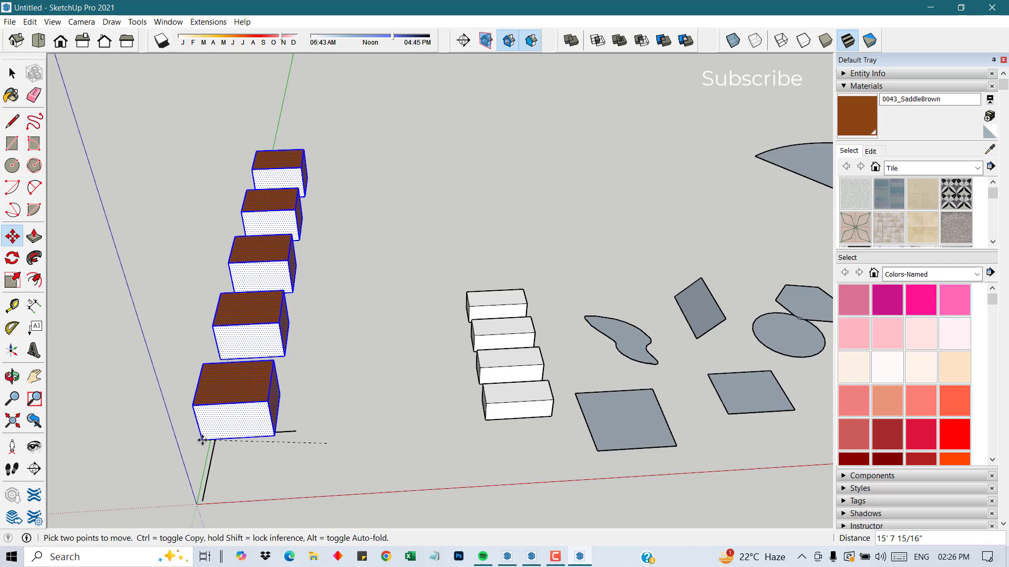
key(ctrl)
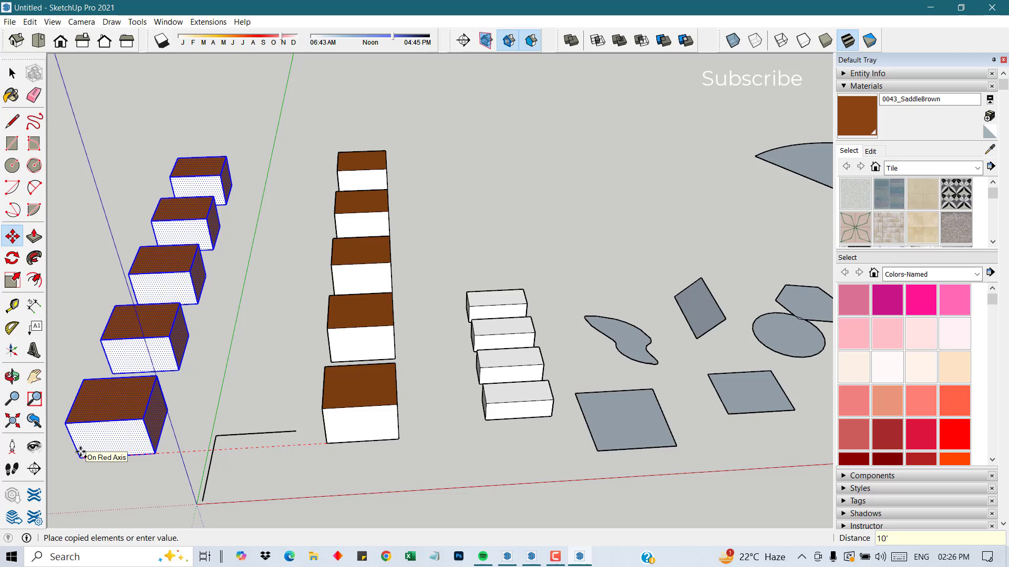
key(Return)
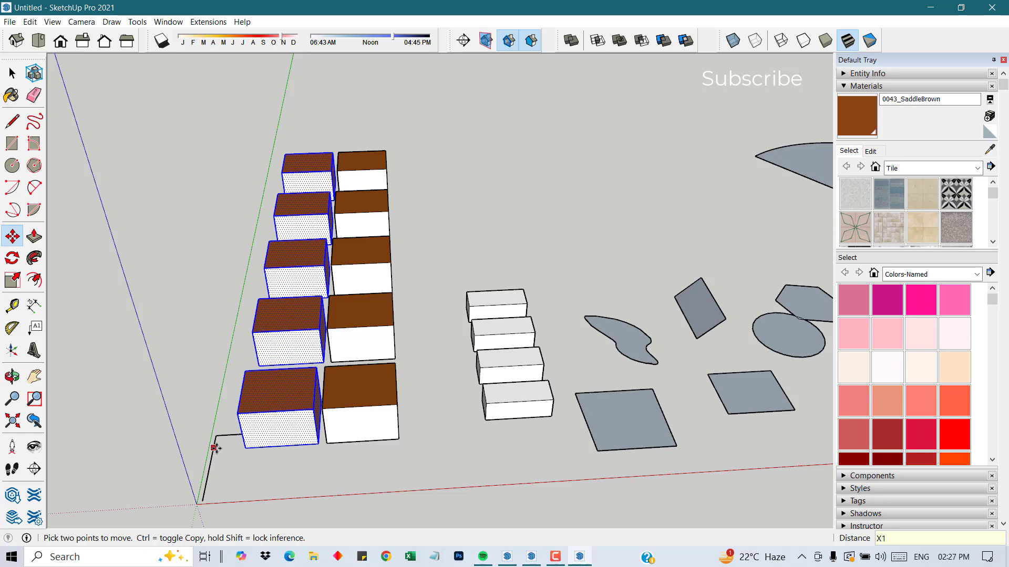
Repeat the row copy as an x10 array at the same spacing along the red axis.
key(Return)
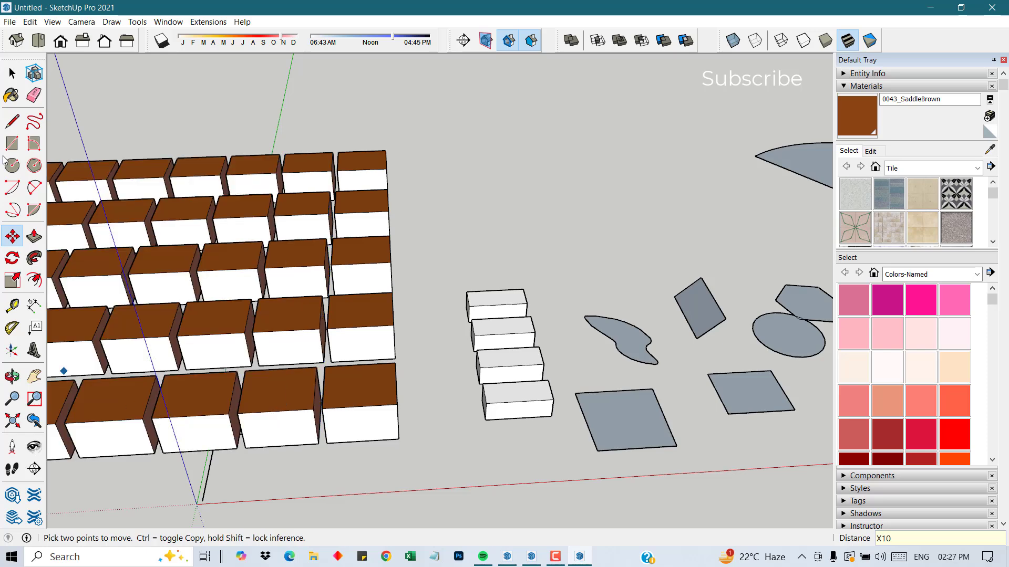
scroll(532, 286, down, 5)
scroll(283, 338, up, 5)
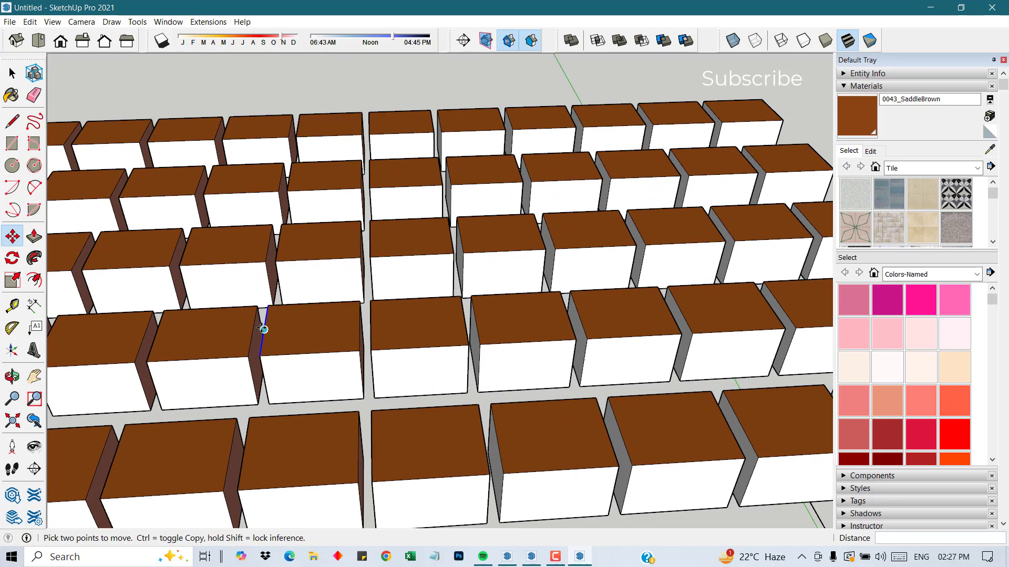
scroll(504, 331, down, 3)
middle_drag(512, 339, 191, 239)
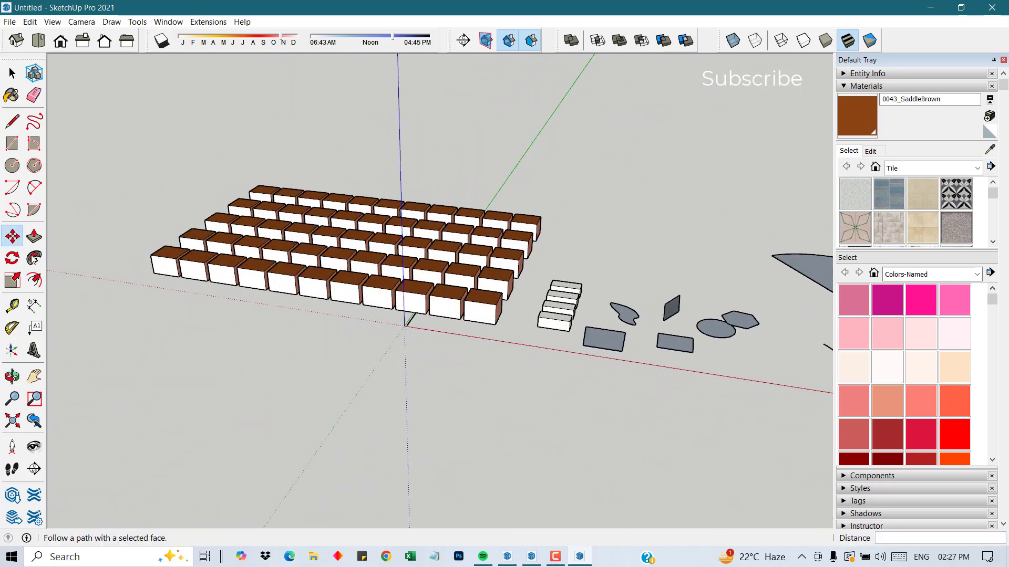
click(8, 239)
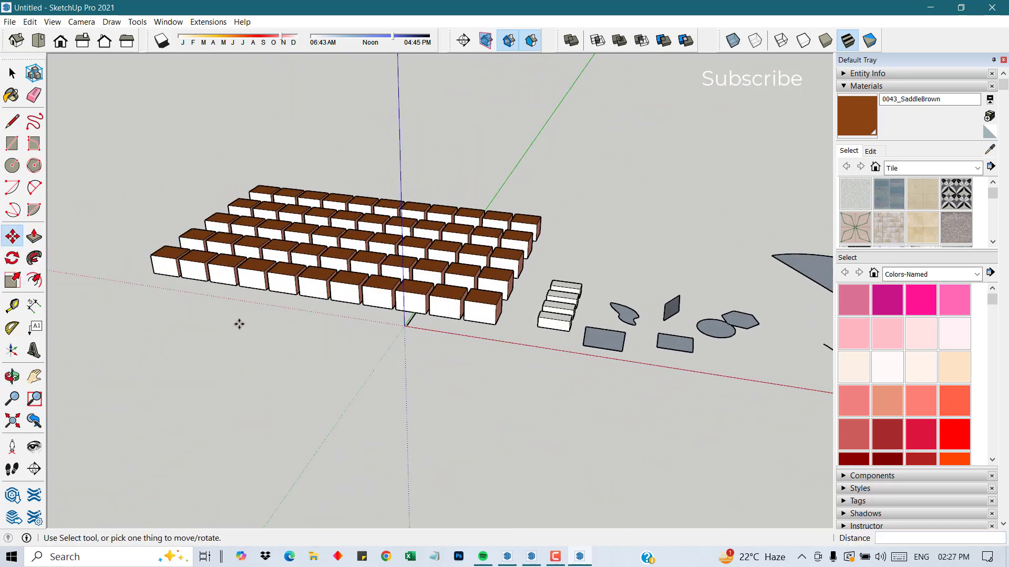
Push/Pull the flat rectangle beside the four white boxes upward about 6' 2".
click(34, 238)
scroll(569, 322, up, 5)
scroll(307, 240, down, 3)
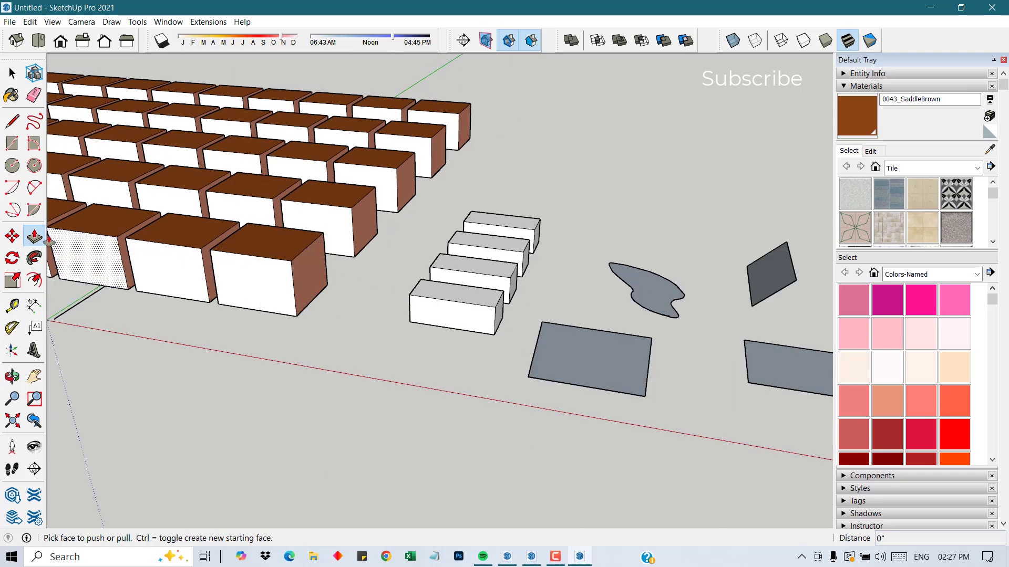
scroll(551, 359, up, 2)
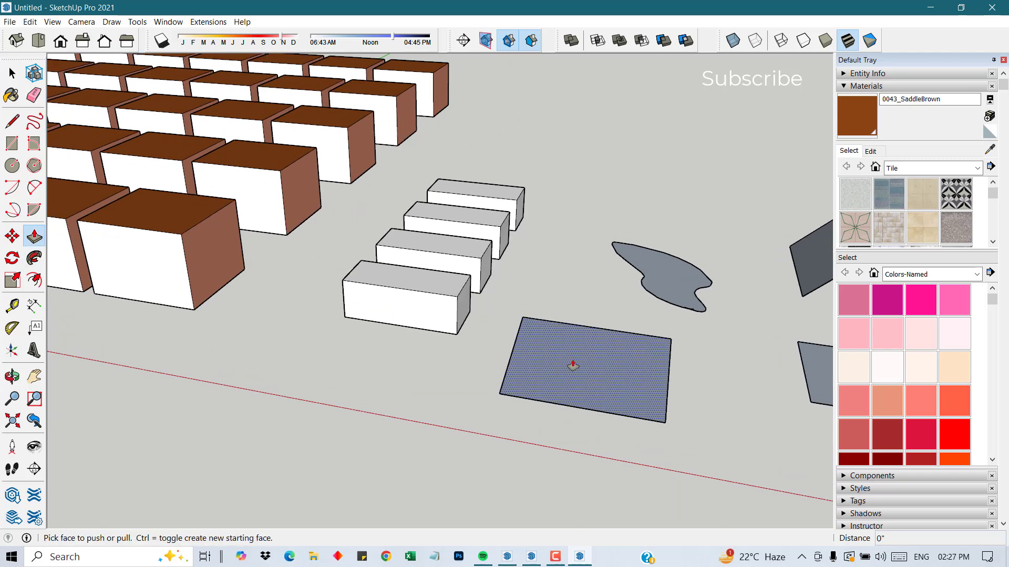
scroll(573, 365, up, 3)
drag(570, 363, 588, 221)
scroll(476, 295, down, 5)
middle_drag(570, 353, 421, 344)
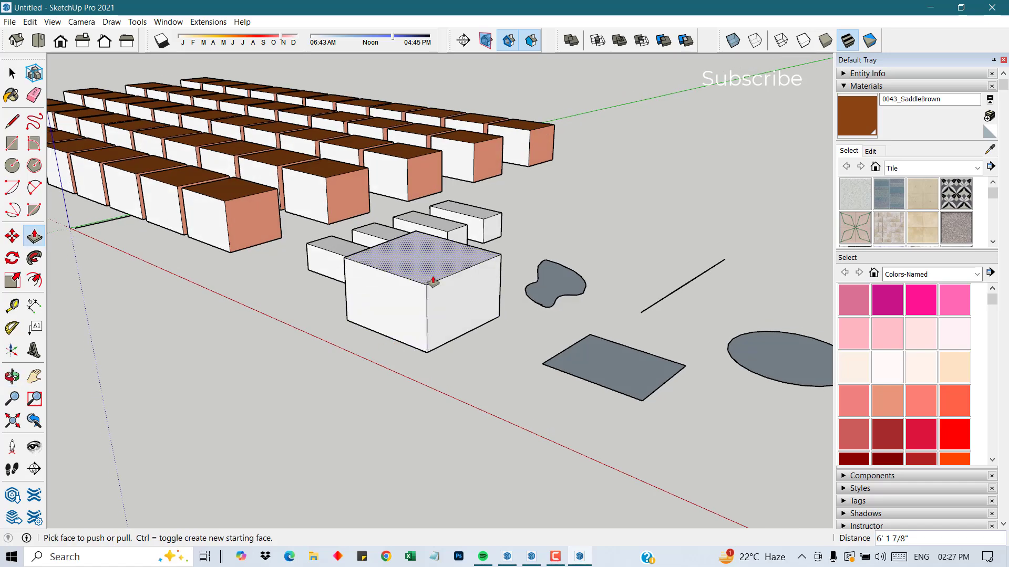
Examine the extruded box beside the white boxes from several angles and distances.
middle_drag(417, 307, 607, 310)
scroll(631, 279, up, 4)
scroll(692, 257, down, 3)
middle_drag(691, 257, 357, 284)
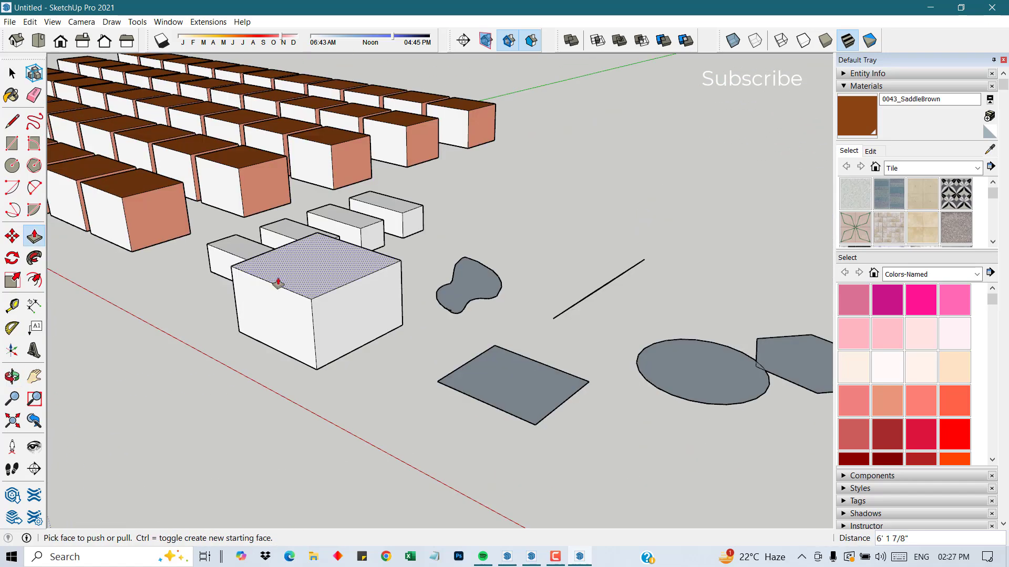
scroll(341, 273, up, 4)
scroll(447, 314, down, 5)
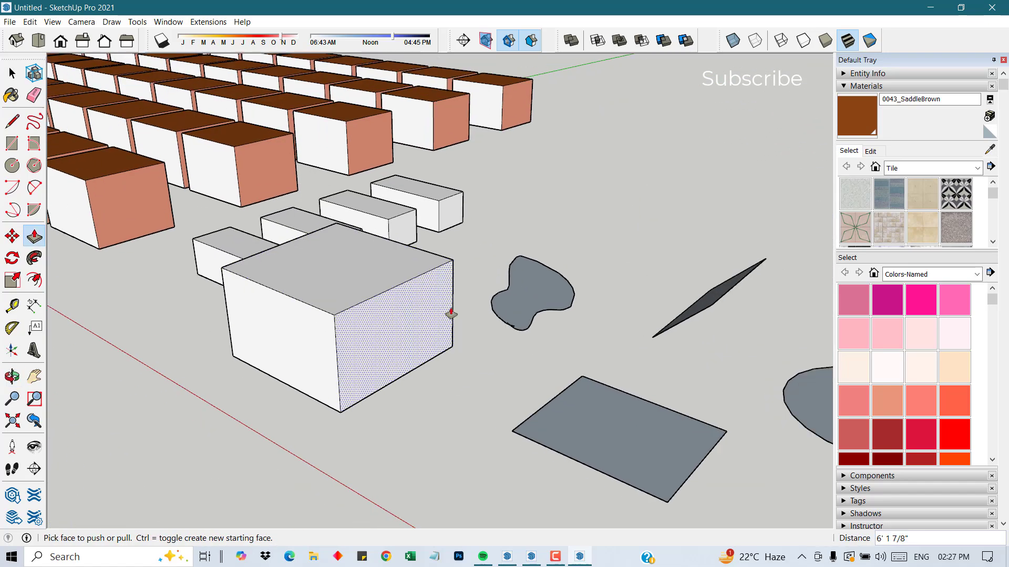
scroll(492, 360, down, 1)
scroll(417, 318, up, 1)
middle_drag(360, 308, 476, 236)
Extrude the second flat rectangle, between the freeform shape and the circle, upward 10' with Push/Pull.
scroll(481, 231, up, 4)
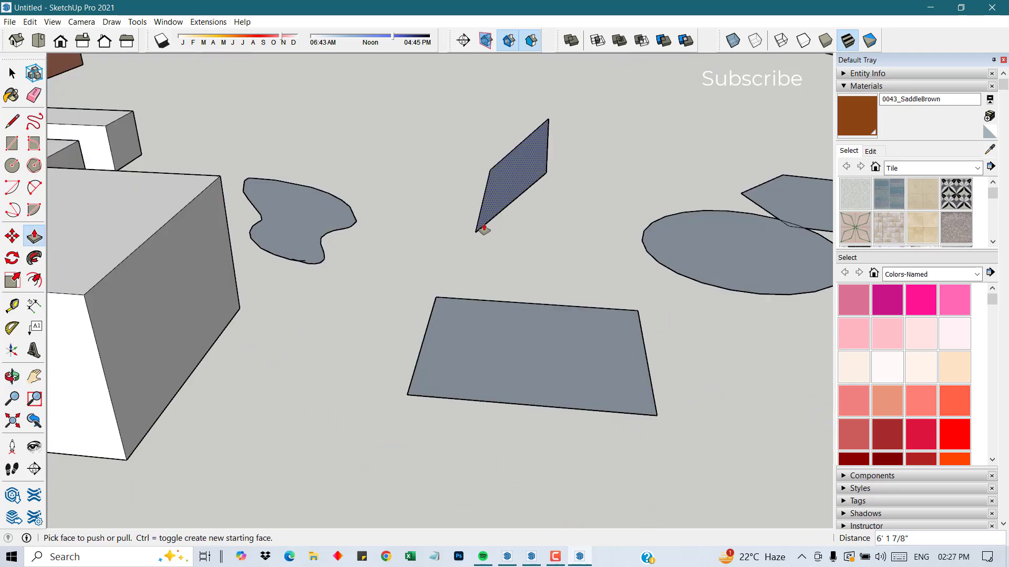
scroll(528, 316, up, 2)
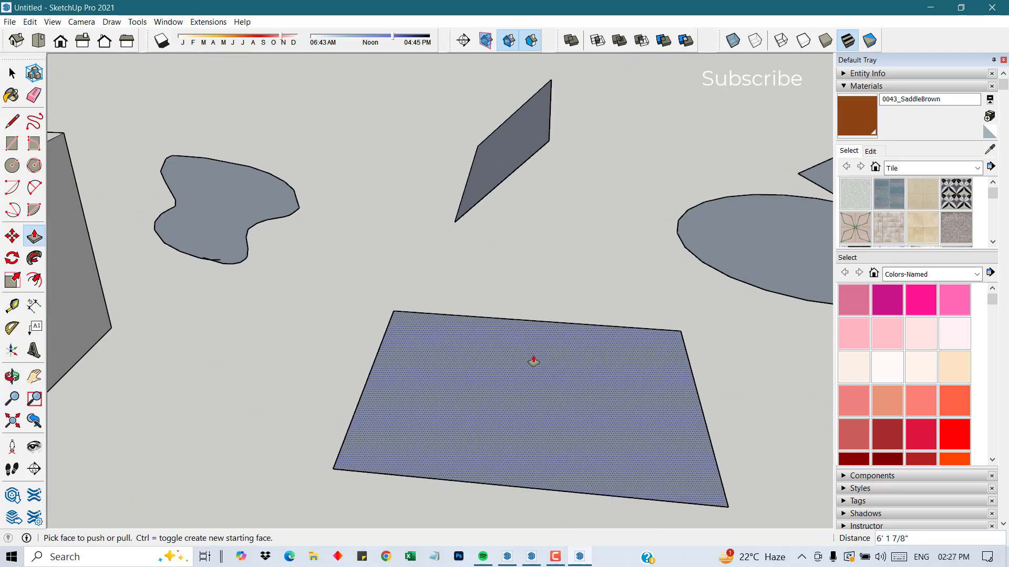
scroll(437, 313, down, 2)
scroll(526, 350, up, 2)
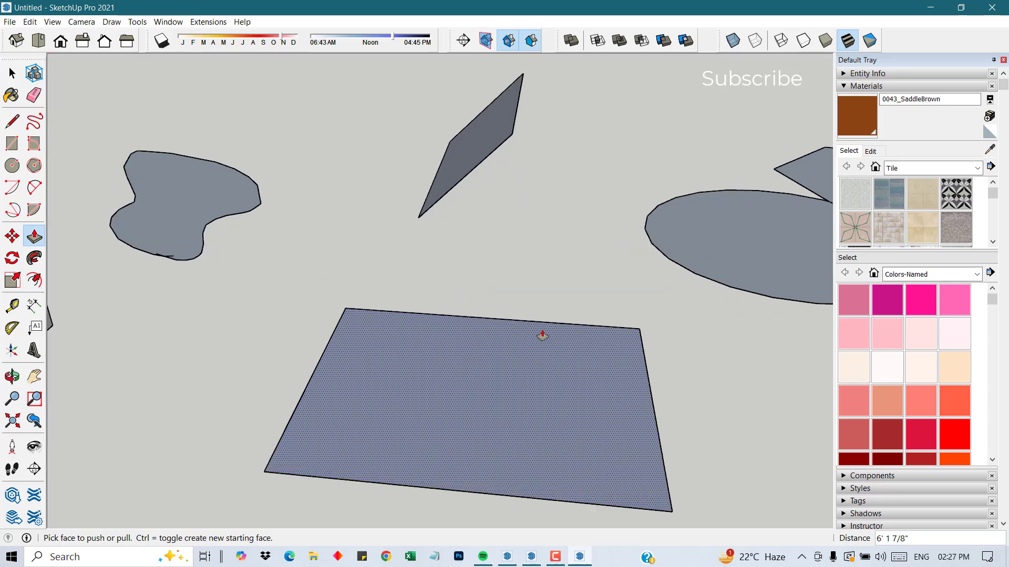
scroll(543, 335, up, 1)
click(37, 238)
scroll(376, 385, down, 1)
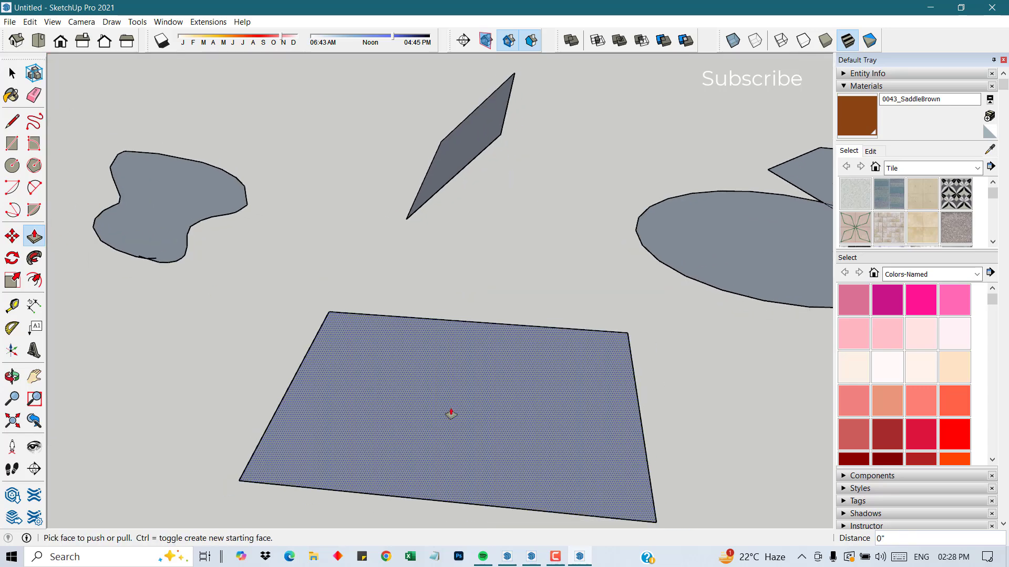
scroll(468, 364, down, 1)
click(480, 415)
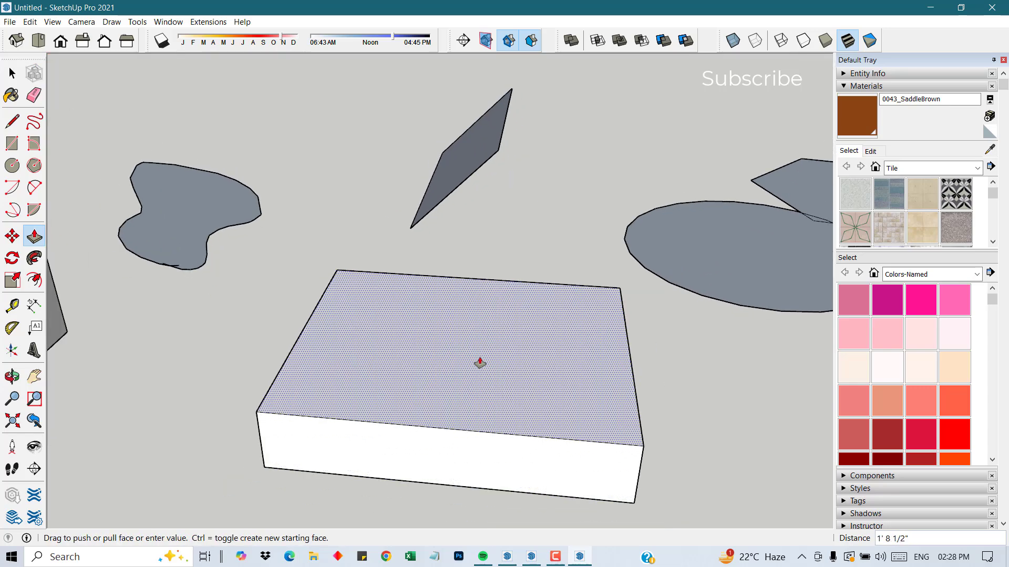
scroll(479, 363, down, 2)
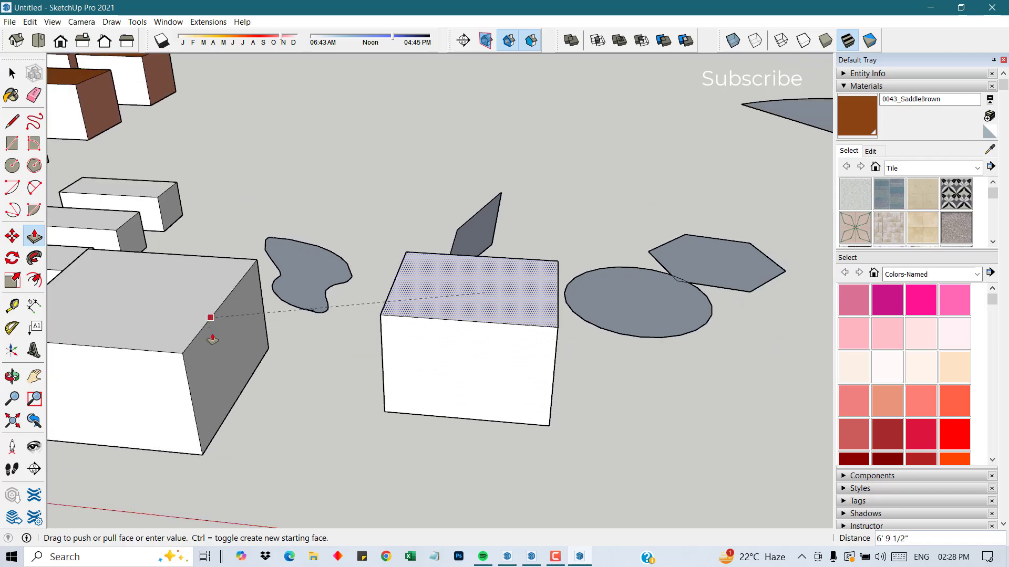
scroll(467, 346, up, 2)
middle_drag(450, 362, 543, 353)
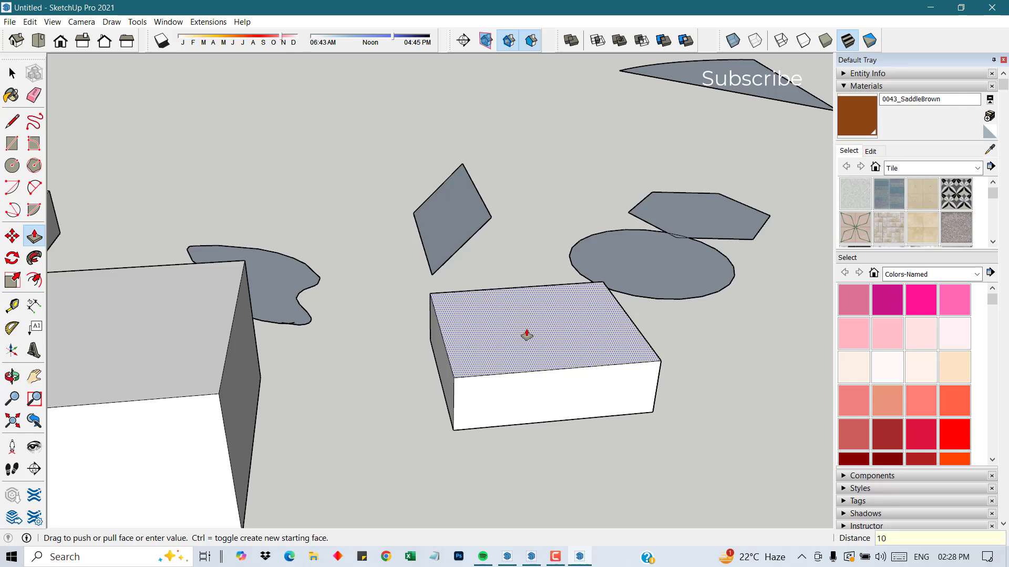
key(Return)
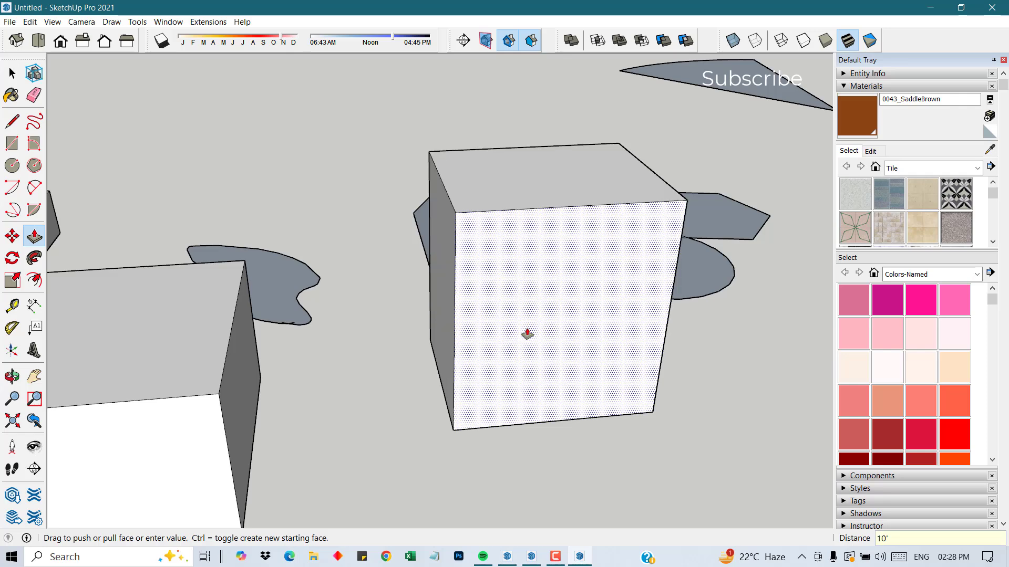
Push/Pull the tall box's top face upward about 5' 2" as a new starting face, keeping the dividing edges.
middle_drag(524, 333, 259, 274)
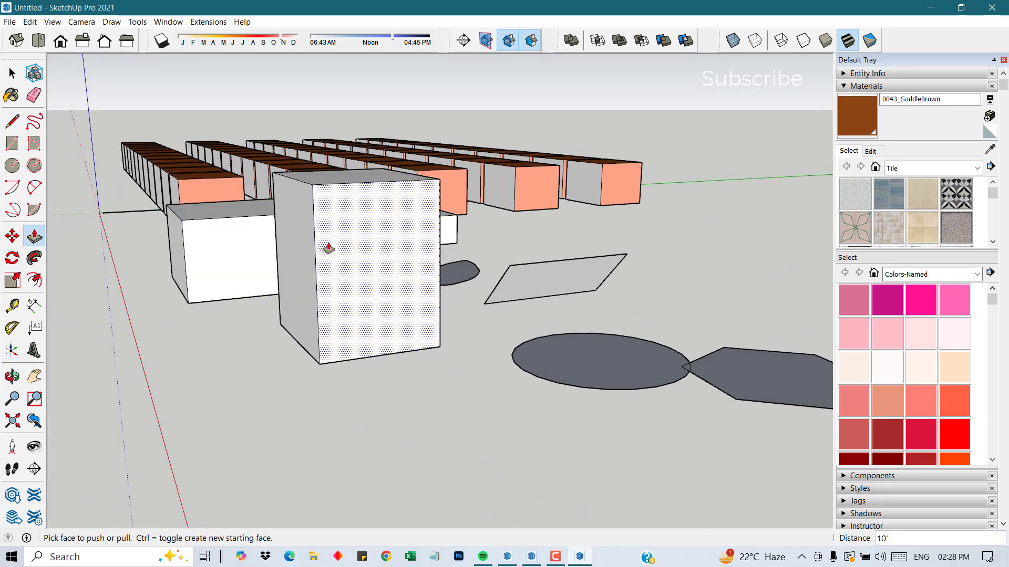
scroll(334, 267, down, 3)
middle_drag(334, 269, 524, 342)
scroll(561, 357, up, 6)
scroll(496, 288, down, 4)
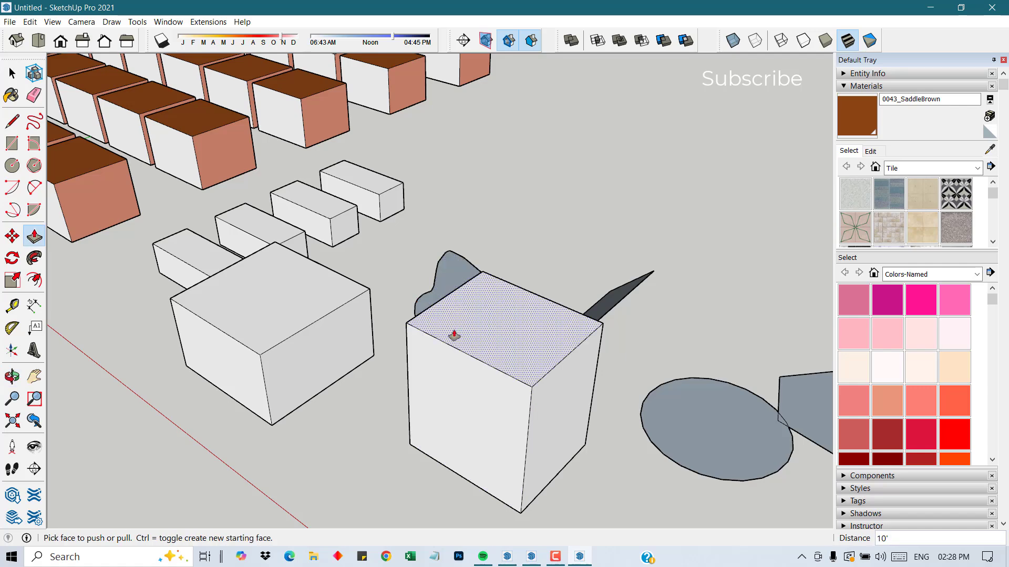
scroll(514, 333, up, 2)
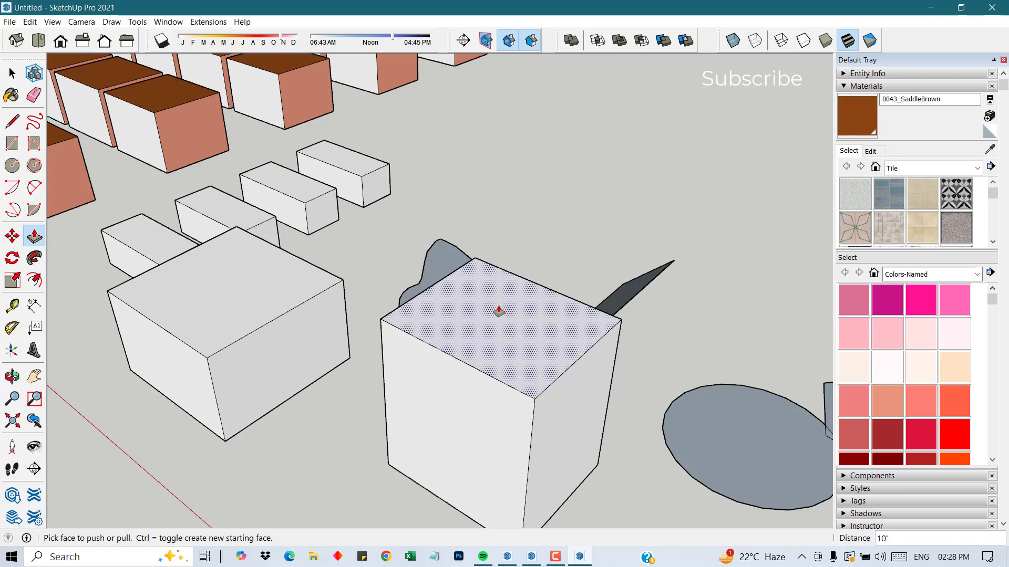
key(ctrl)
drag(500, 307, 516, 219)
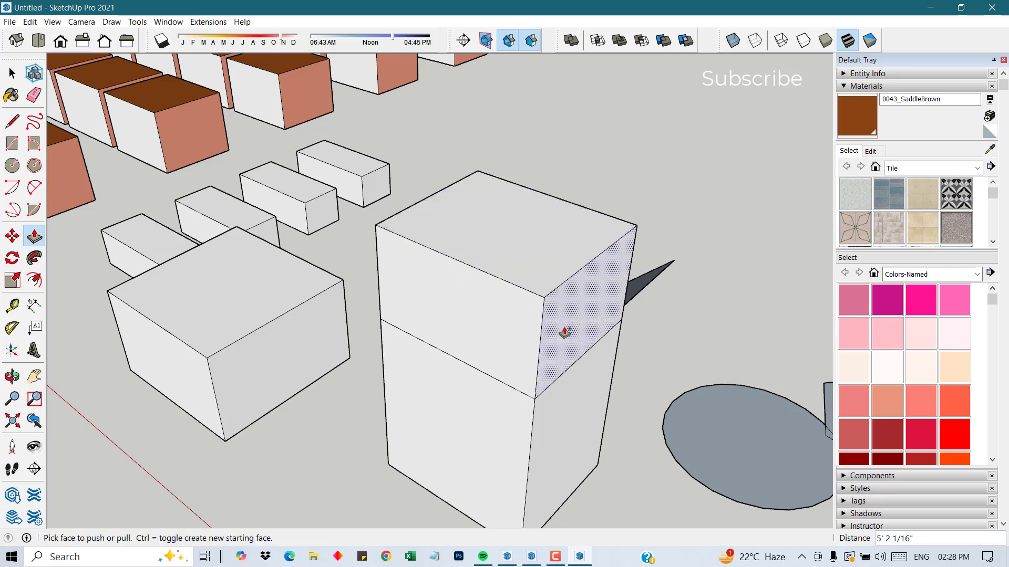
Pull the upper section's side face nearest the circle outward about 6' 5" along the red axis as a new starting face.
middle_drag(563, 333, 524, 252)
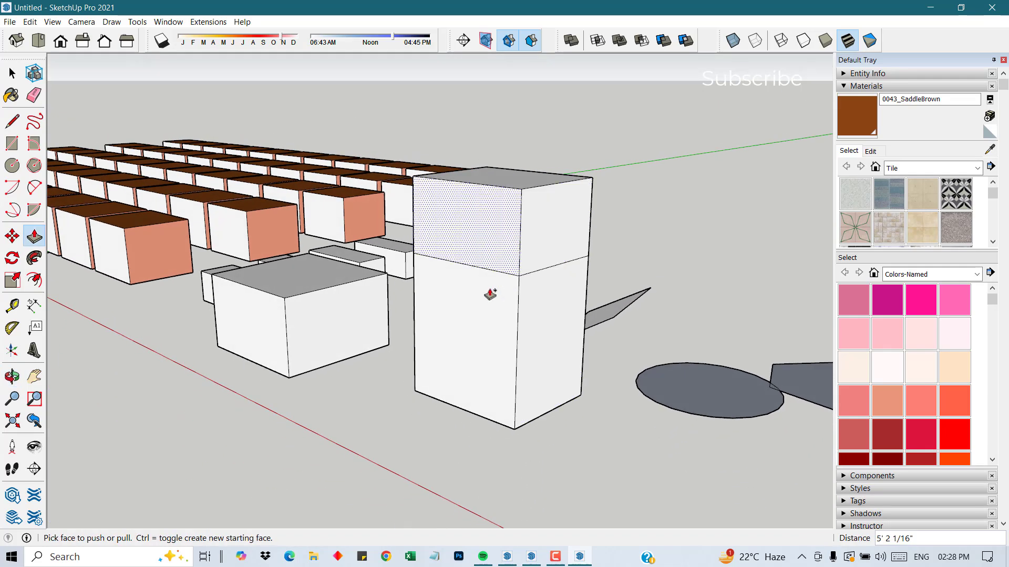
scroll(423, 270, up, 2)
scroll(408, 261, up, 3)
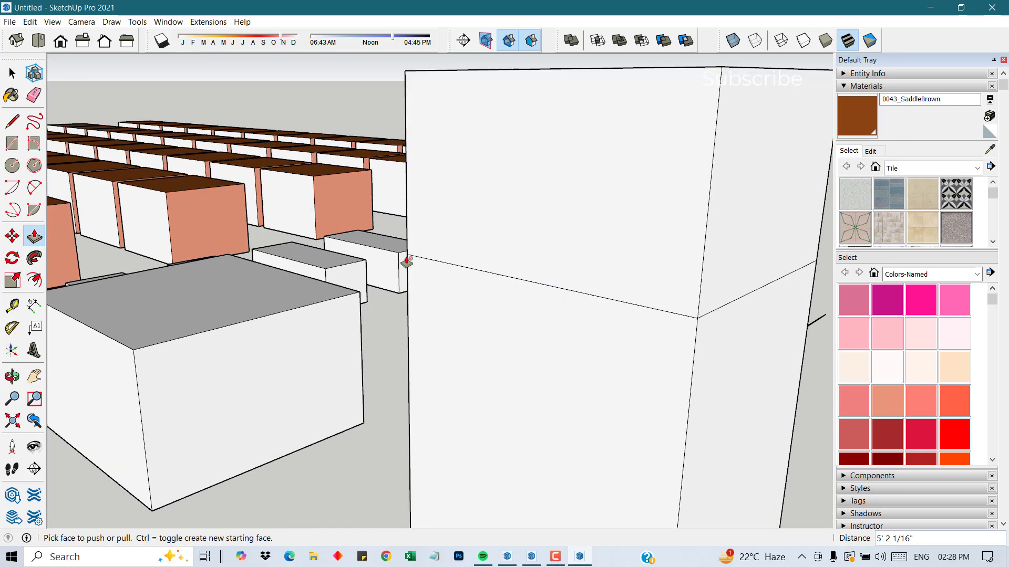
scroll(597, 301, down, 1)
scroll(594, 297, down, 1)
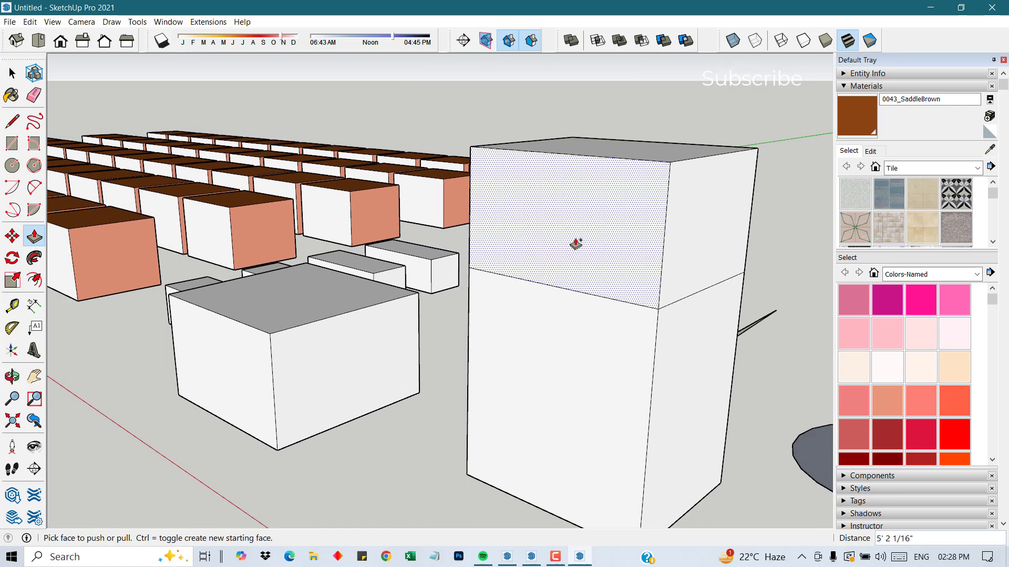
scroll(561, 388, down, 4)
mouse_move(555, 347)
middle_down()
mouse_move(569, 356)
mouse_move(557, 339)
middle_up()
scroll(624, 310, up, 1)
drag(602, 294, 603, 264)
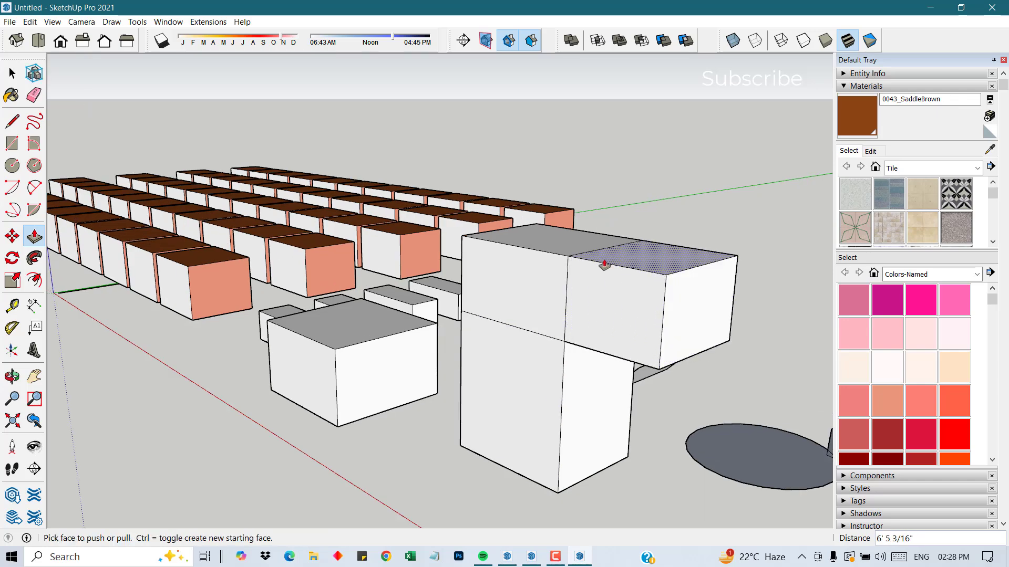
Push/Pull further faces of the stepped tall box outward to form a tower and side blocks, including one face about 9' 3/4".
middle_drag(604, 263, 624, 304)
drag(651, 301, 655, 278)
drag(570, 338, 514, 356)
middle_drag(513, 356, 584, 306)
drag(583, 306, 634, 385)
middle_drag(634, 385, 643, 350)
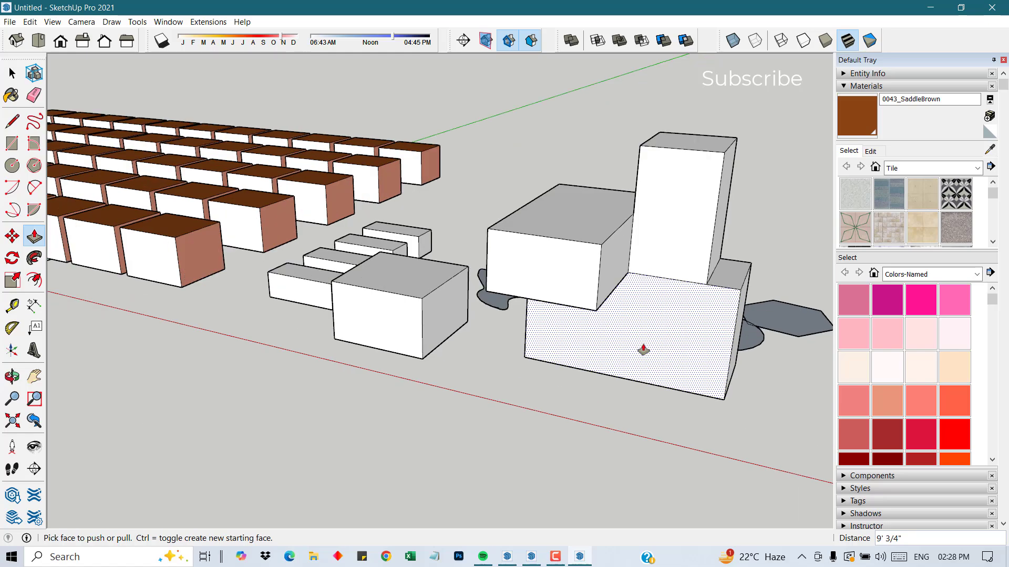
Rotate the small white box farthest from the large box about its bottom front corner, around the green axis, with the reference along the blue axis.
click(14, 263)
scroll(495, 315, down, 3)
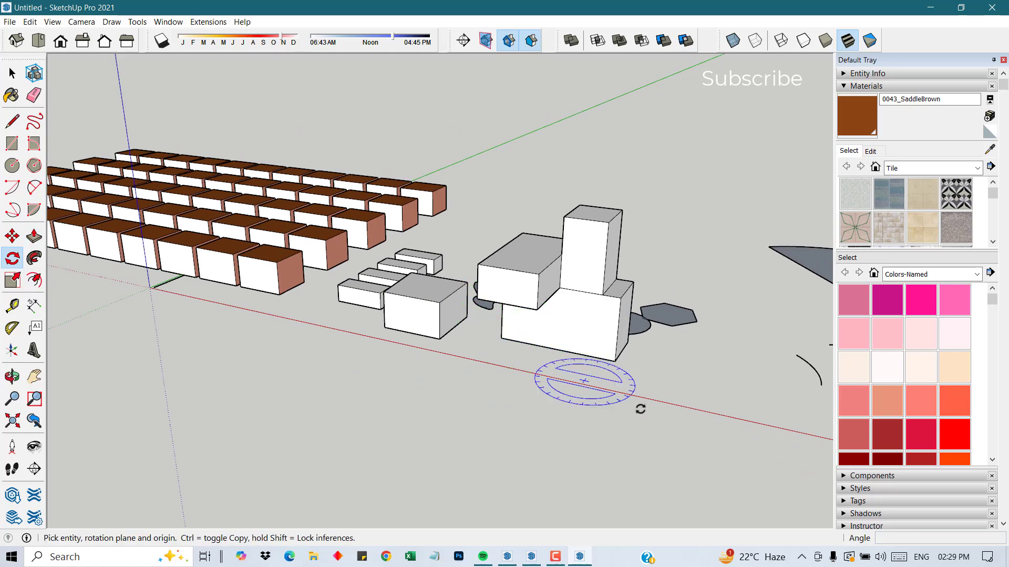
middle_drag(639, 408, 620, 418)
scroll(466, 364, down, 3)
middle_drag(466, 364, 427, 315)
scroll(491, 241, up, 3)
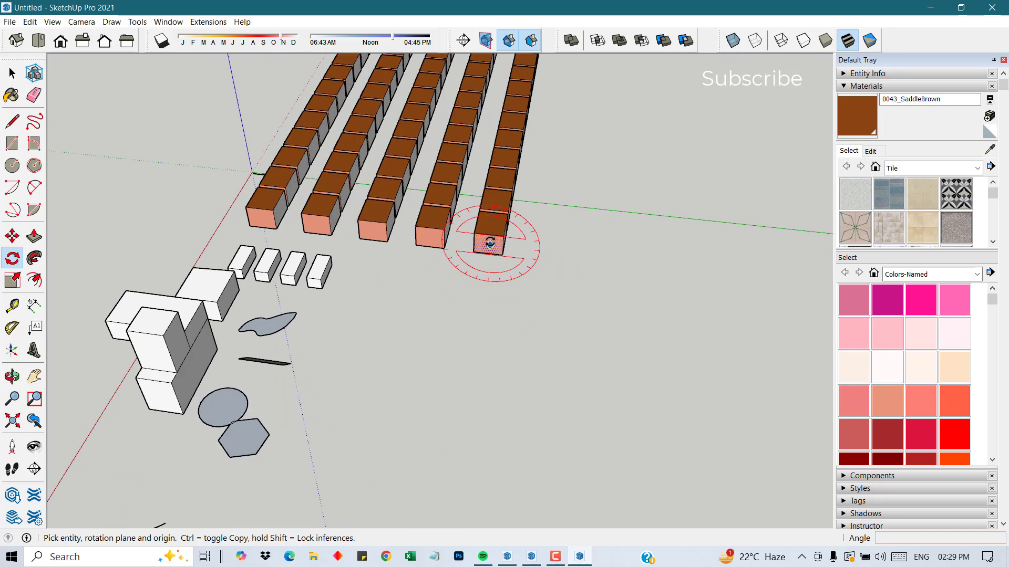
click(10, 74)
scroll(495, 239, up, 3)
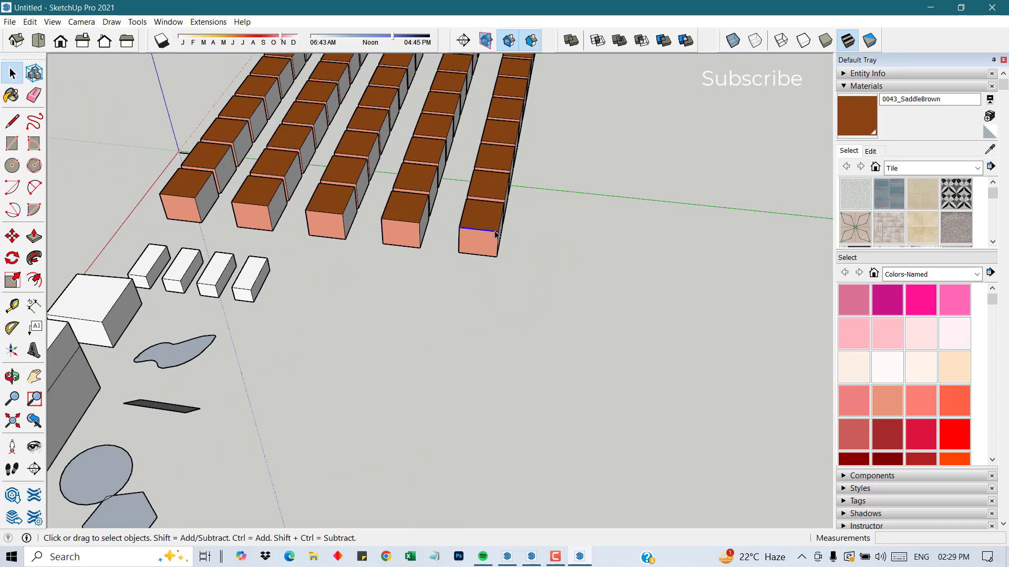
scroll(481, 265, down, 3)
scroll(250, 304, up, 7)
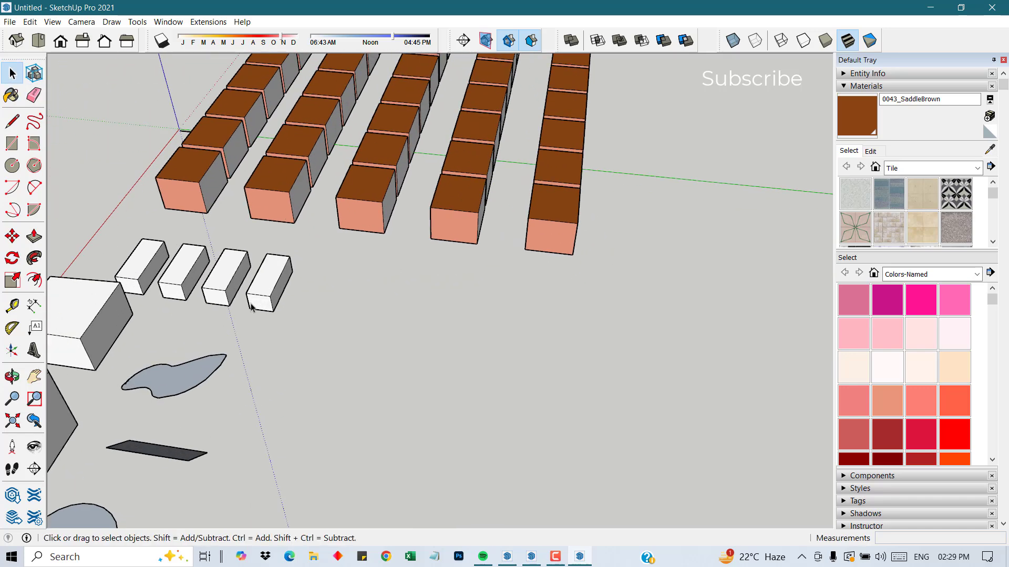
click(338, 370)
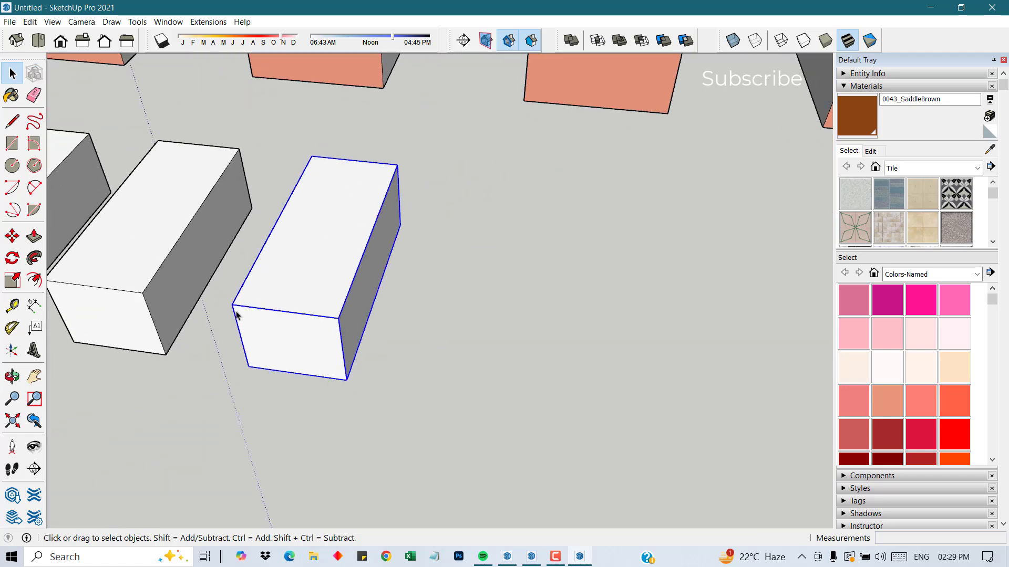
click(12, 258)
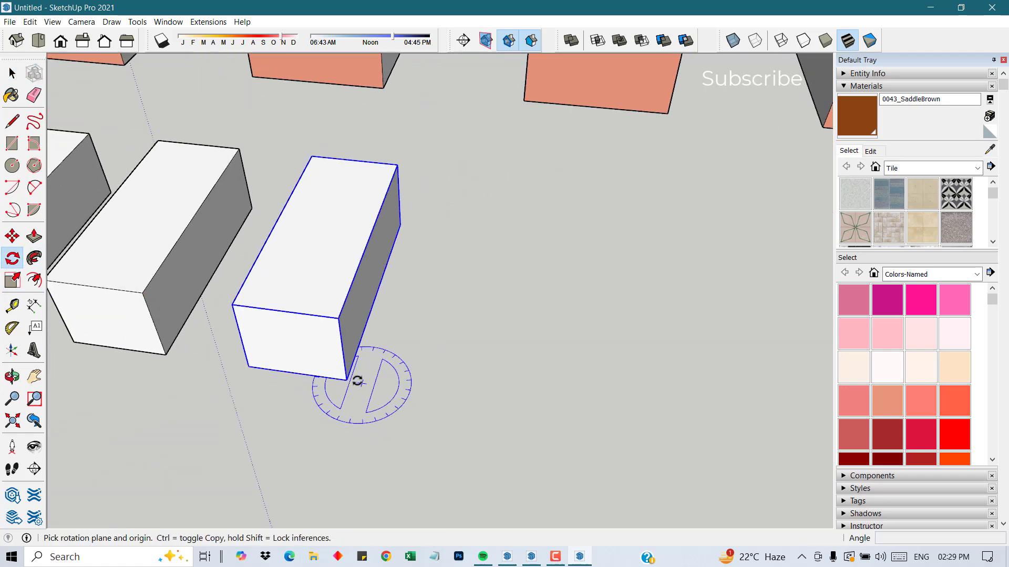
scroll(357, 391, up, 2)
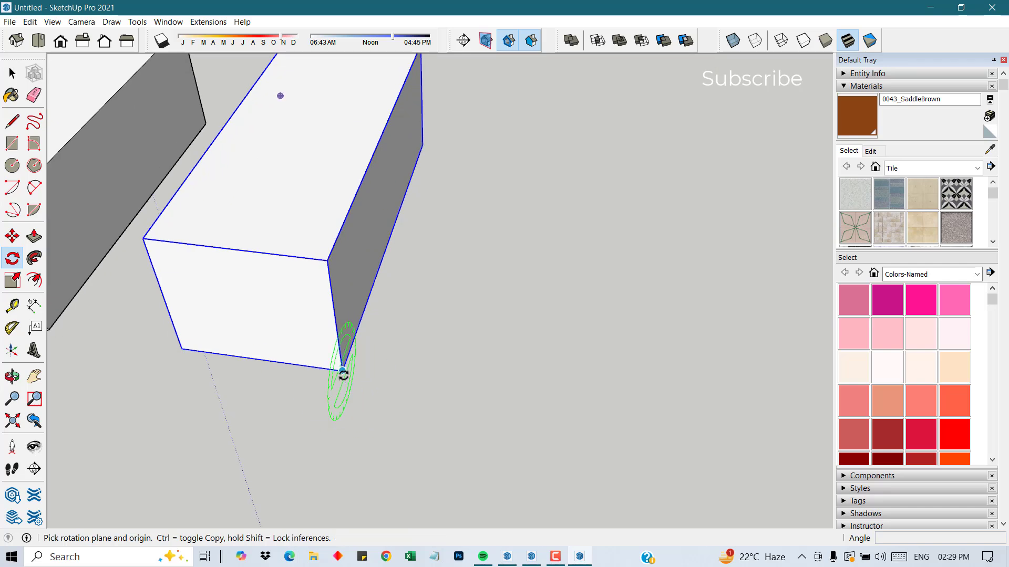
click(342, 371)
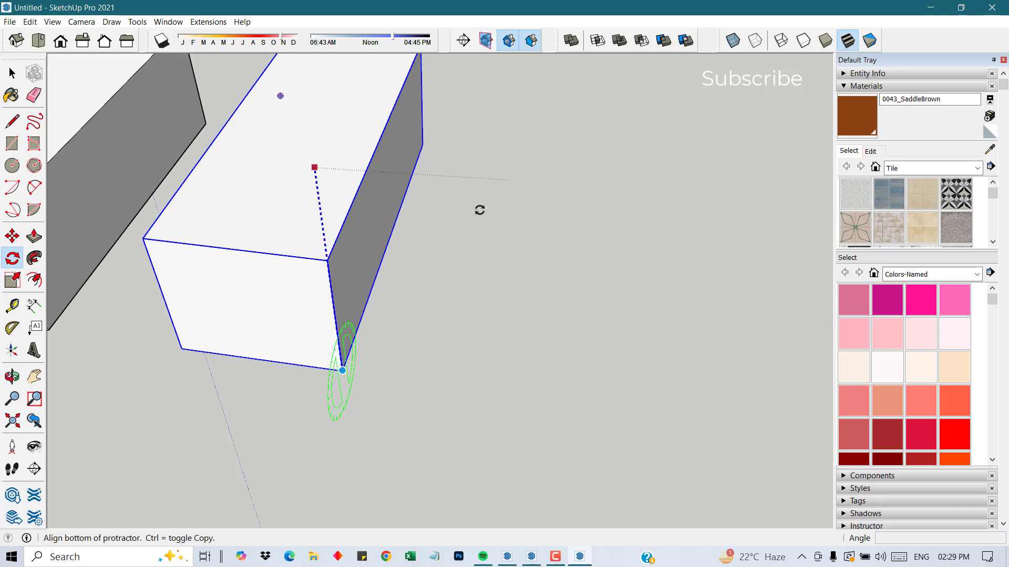
scroll(309, 132, down, 1)
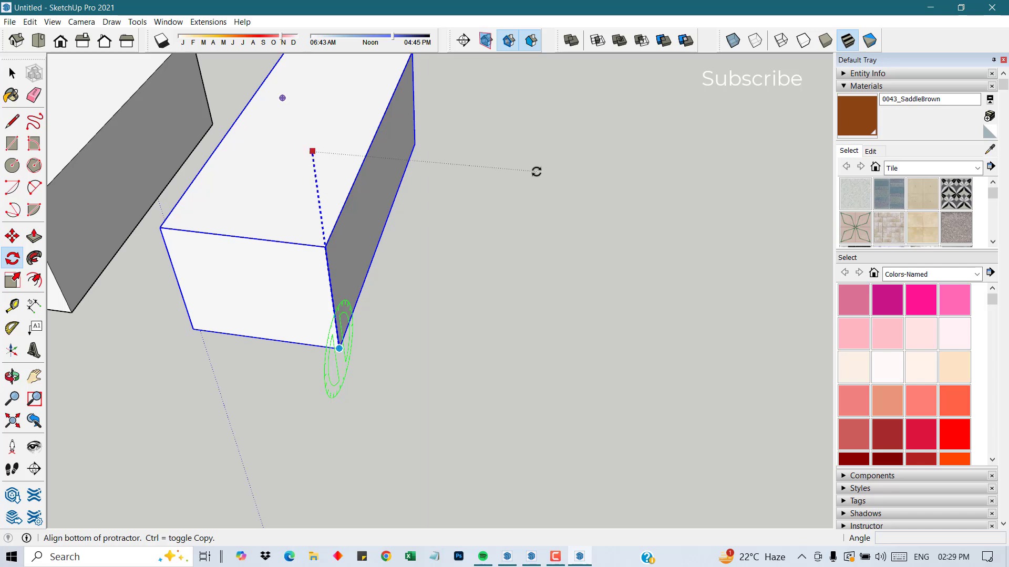
click(478, 157)
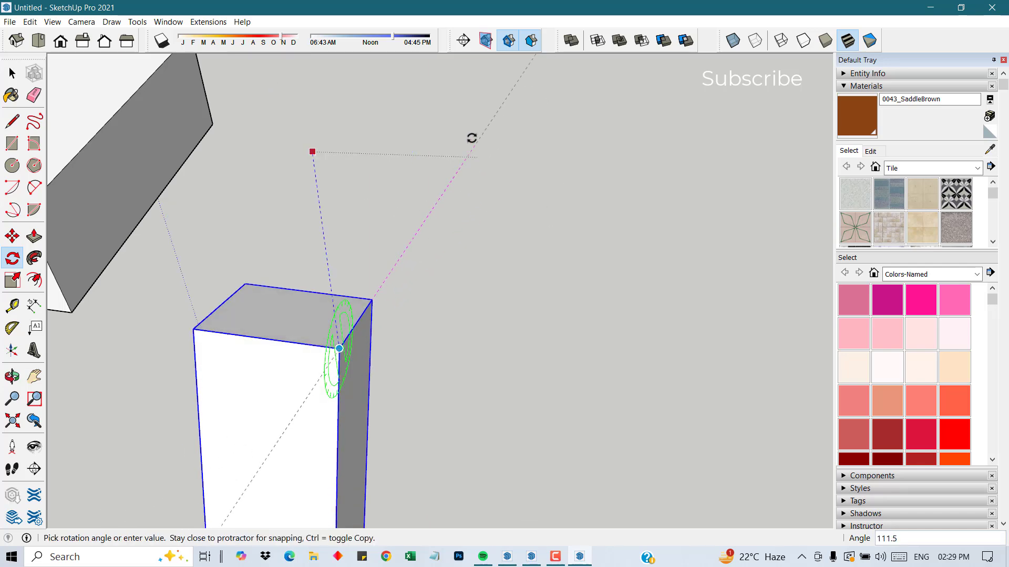
Rotate the selected box 30° in the ground plane about its lower front corner.
key(Escape)
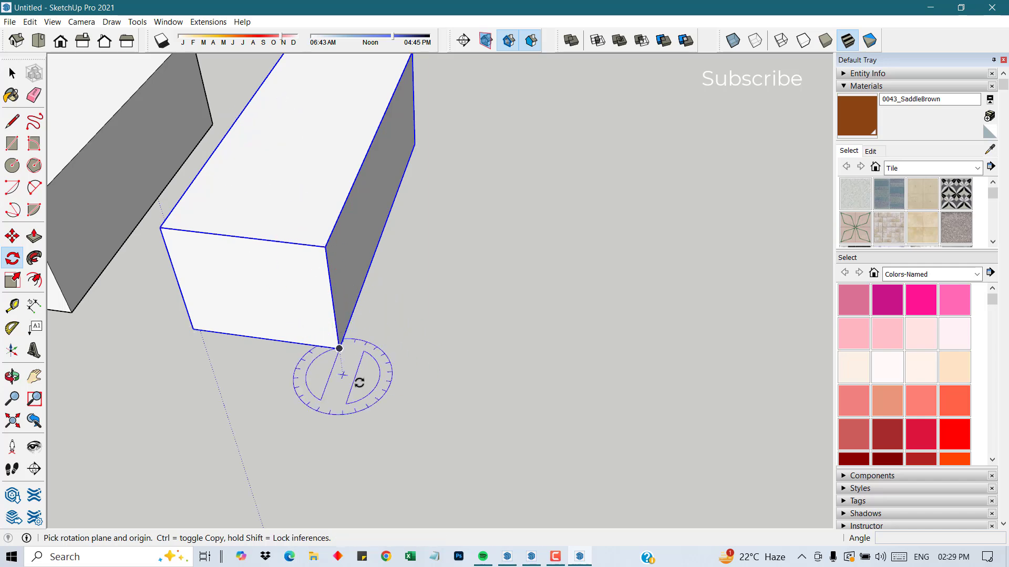
scroll(365, 418, down, 4)
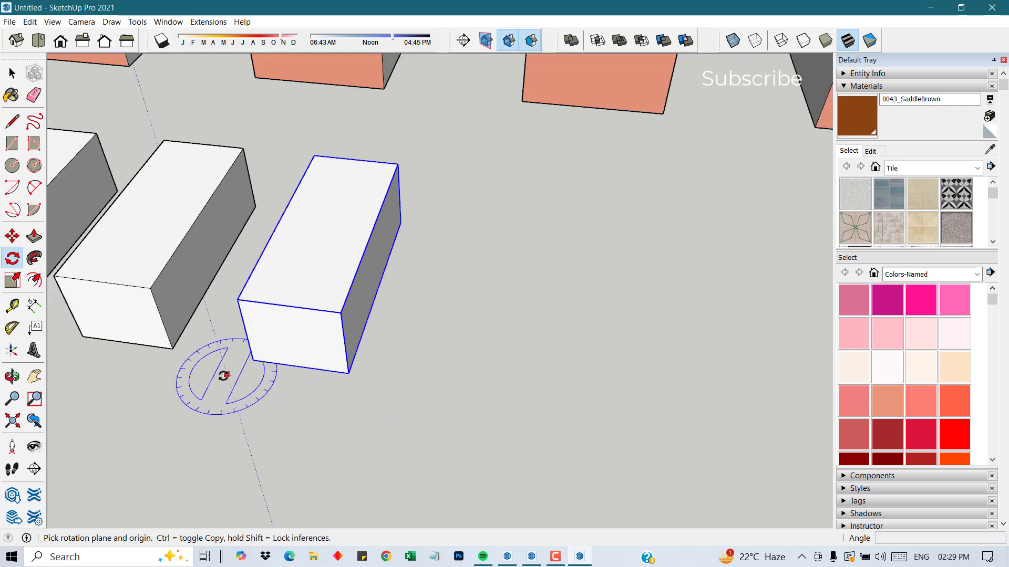
scroll(222, 376, up, 2)
scroll(491, 482, down, 2)
scroll(409, 364, up, 1)
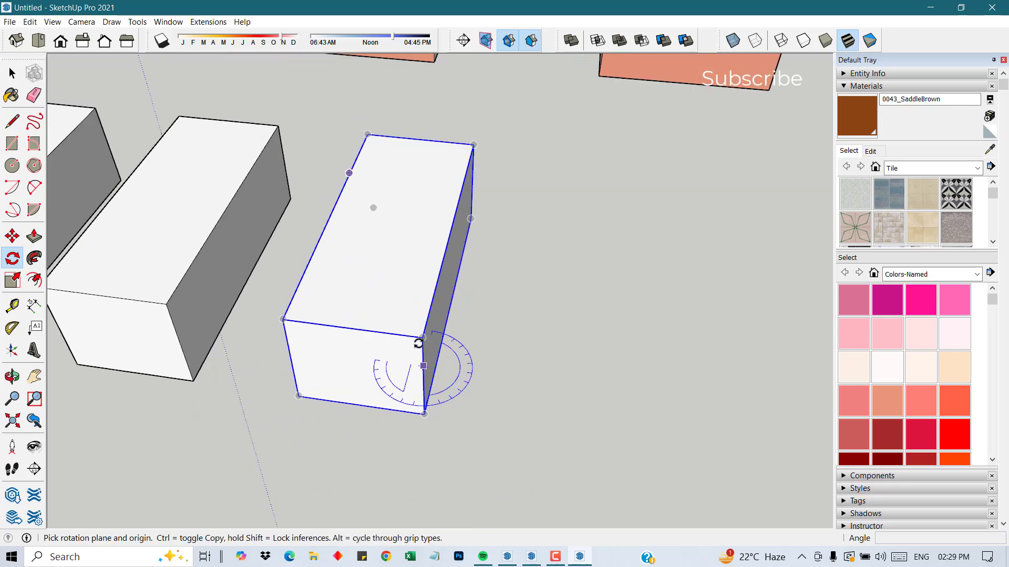
click(424, 413)
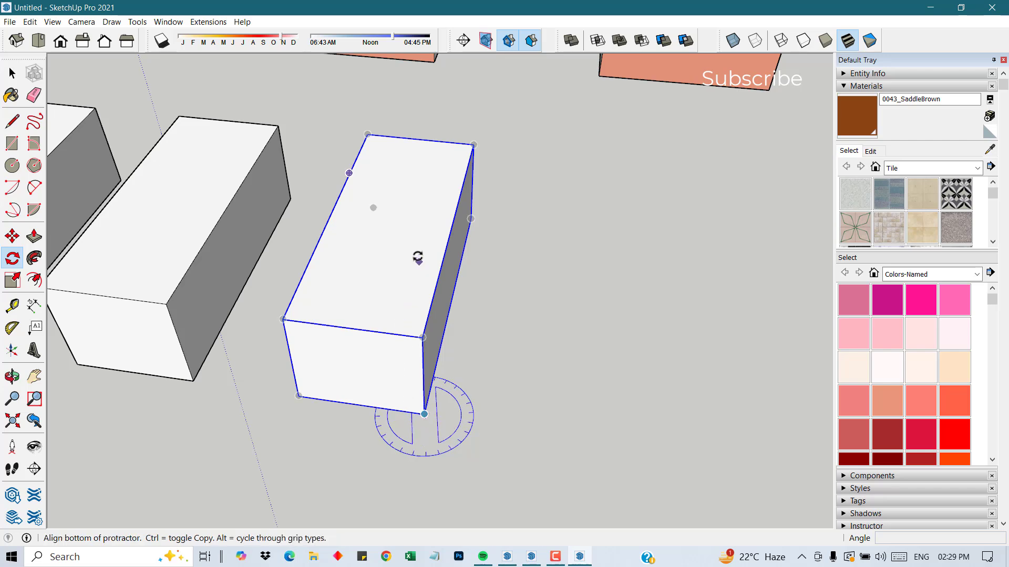
click(471, 219)
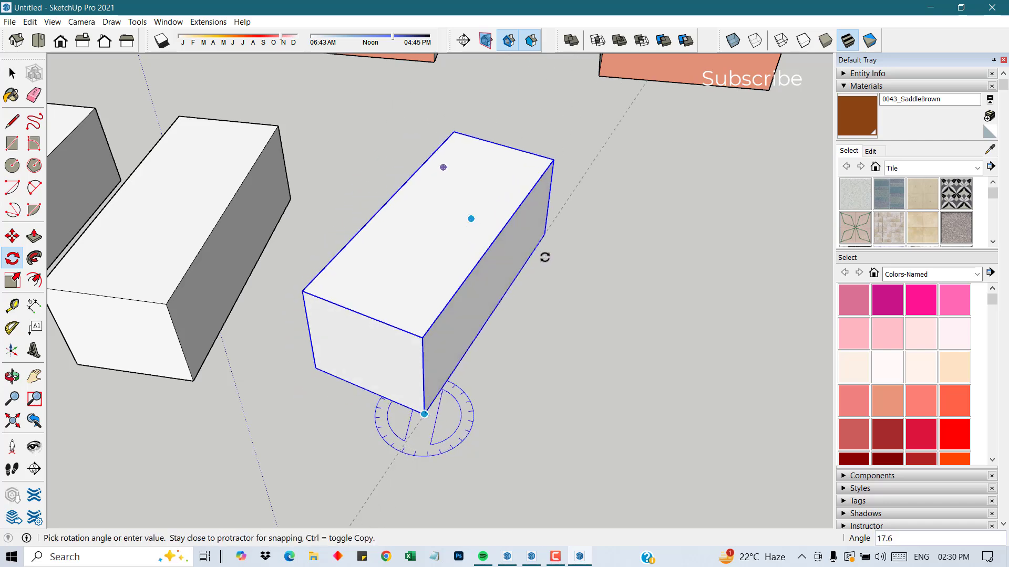
text(30)
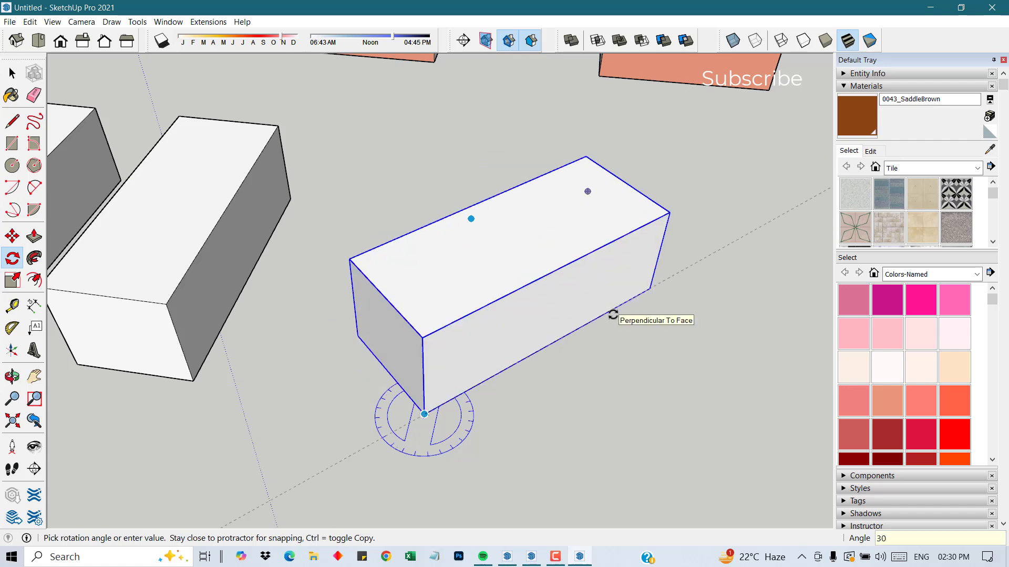
key(Return)
scroll(532, 316, down, 2)
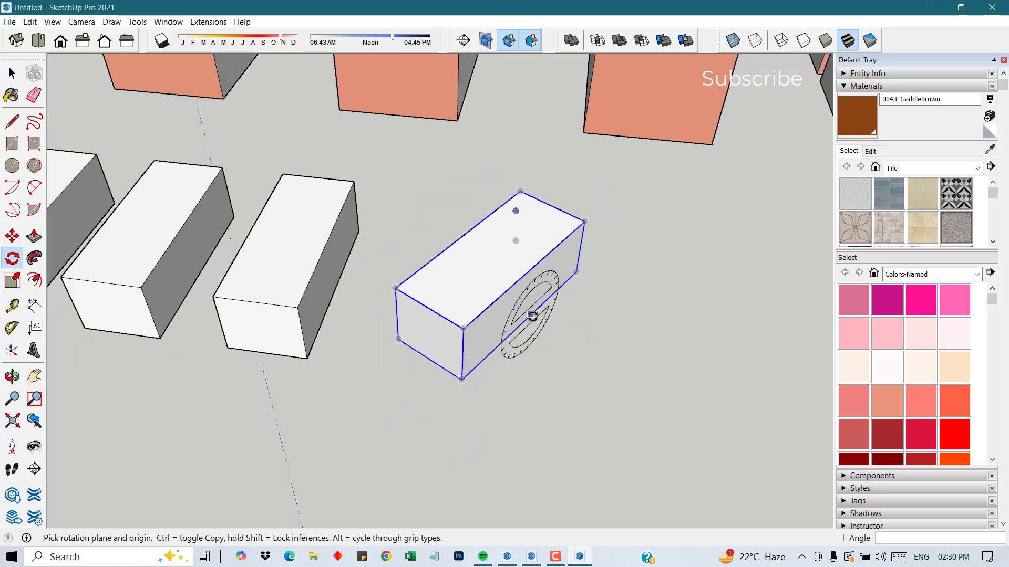
scroll(532, 294, down, 2)
scroll(525, 305, up, 3)
scroll(494, 355, down, 3)
scroll(492, 354, up, 2)
scroll(442, 326, down, 1)
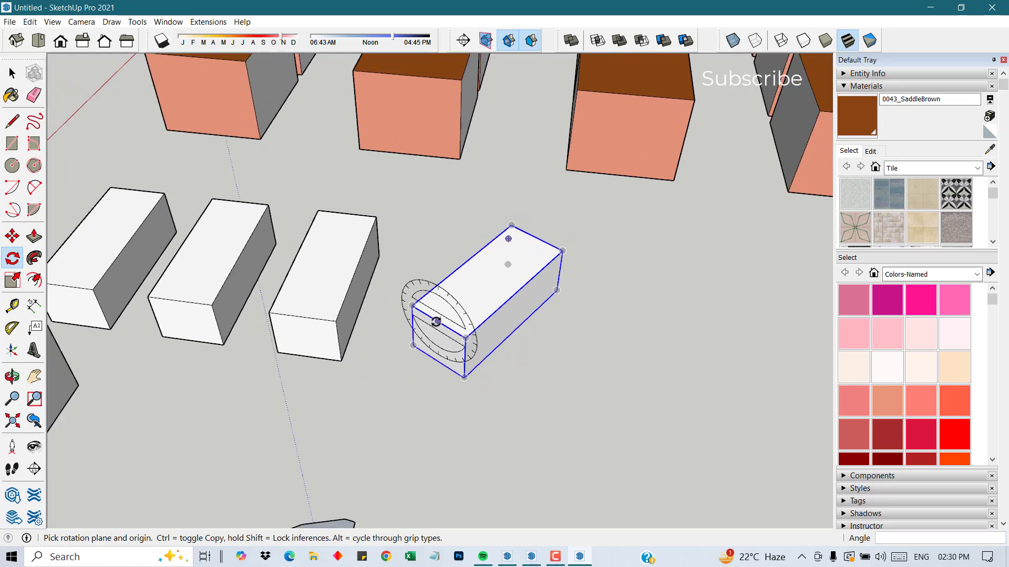
scroll(436, 321, down, 3)
scroll(452, 432, up, 2)
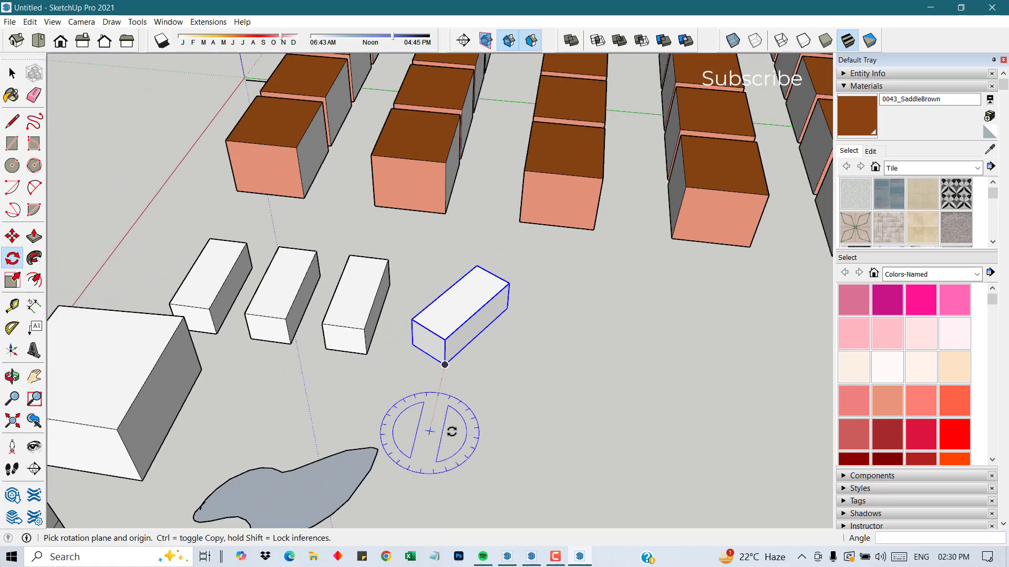
scroll(262, 323, up, 1)
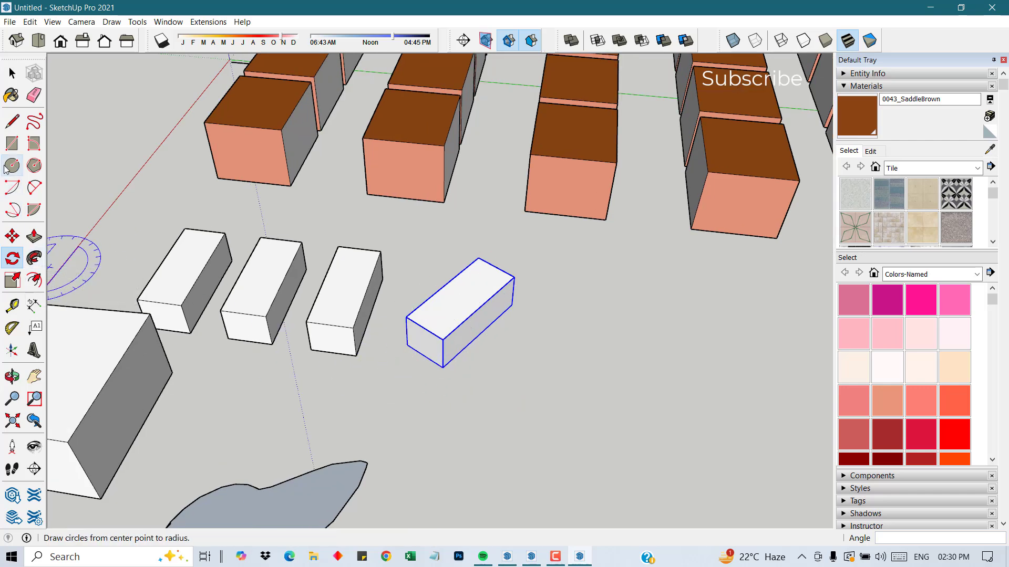
click(14, 259)
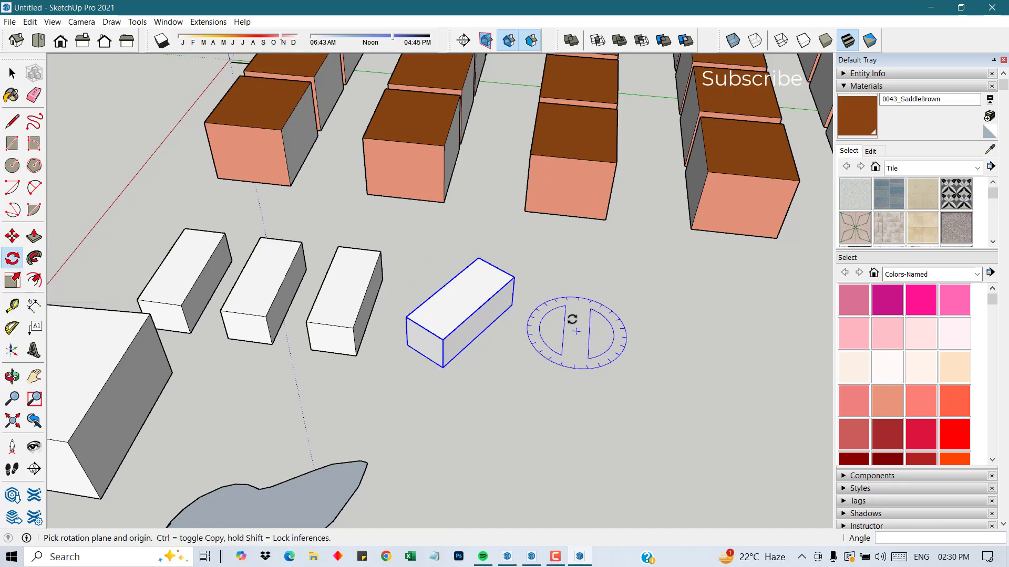
scroll(560, 310, up, 3)
scroll(351, 313, down, 3)
scroll(352, 312, down, 5)
scroll(499, 150, up, 3)
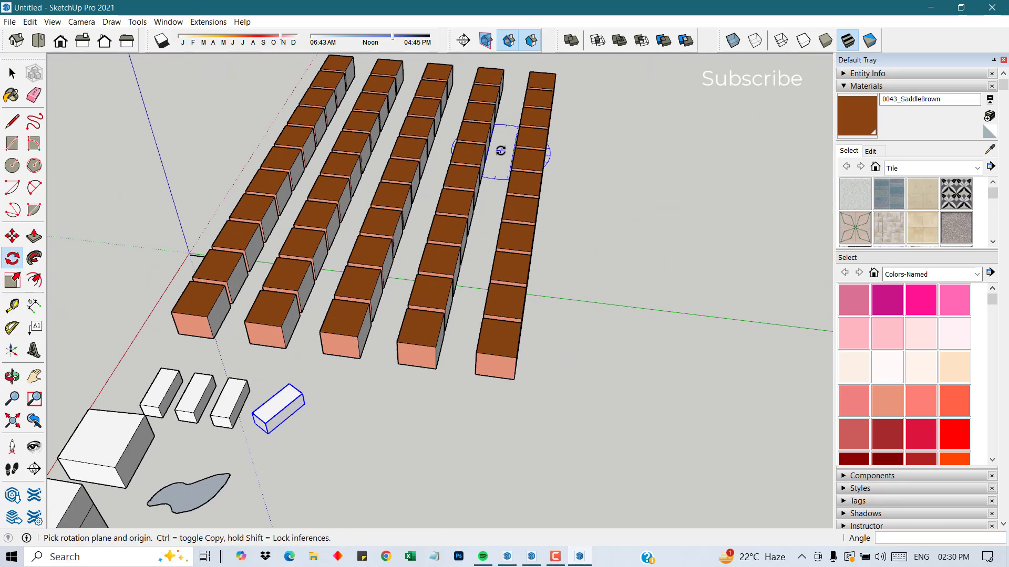
scroll(417, 192, up, 2)
scroll(416, 192, up, 1)
scroll(388, 232, down, 4)
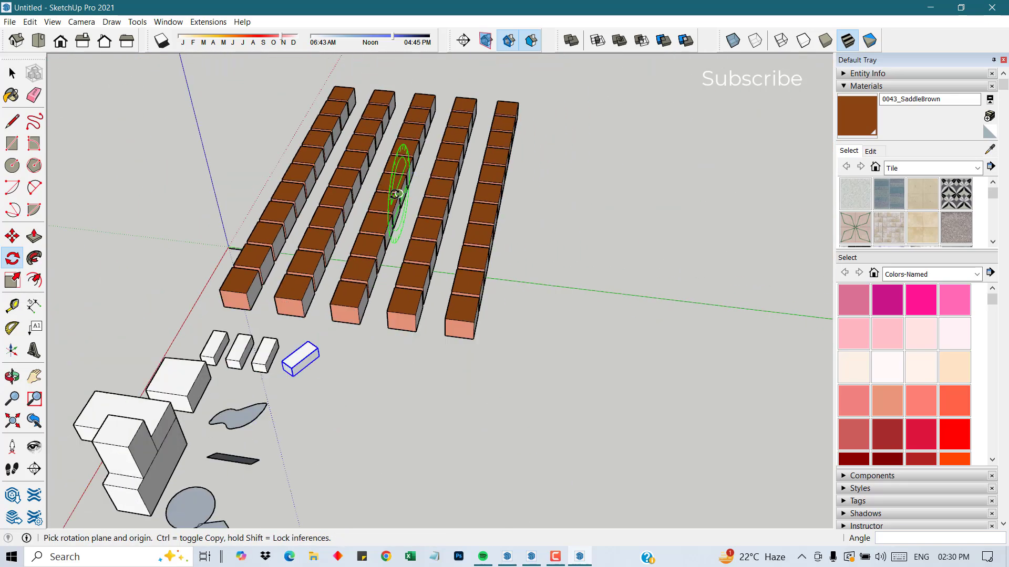
scroll(402, 221, up, 2)
scroll(360, 303, up, 6)
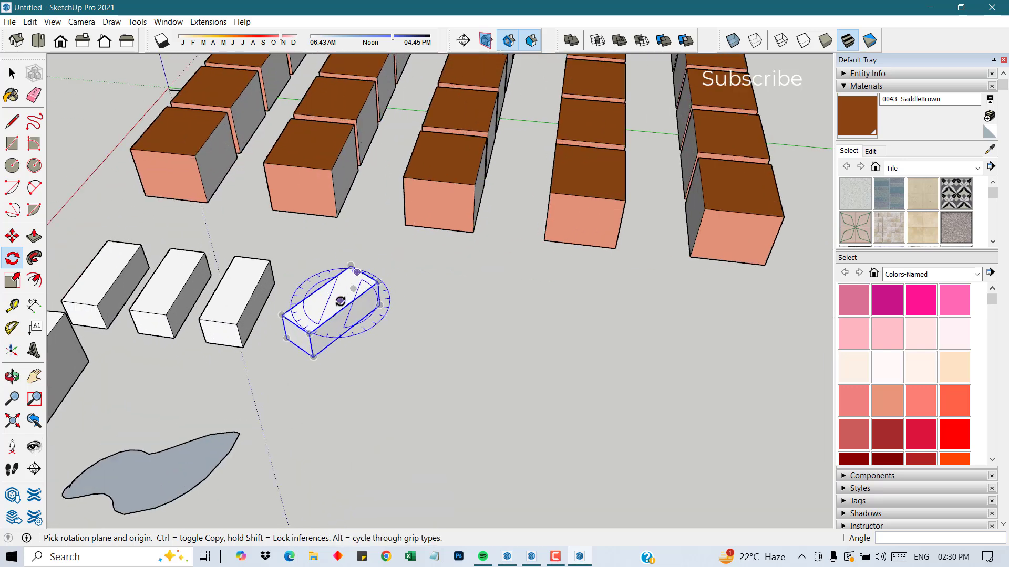
scroll(230, 291, down, 1)
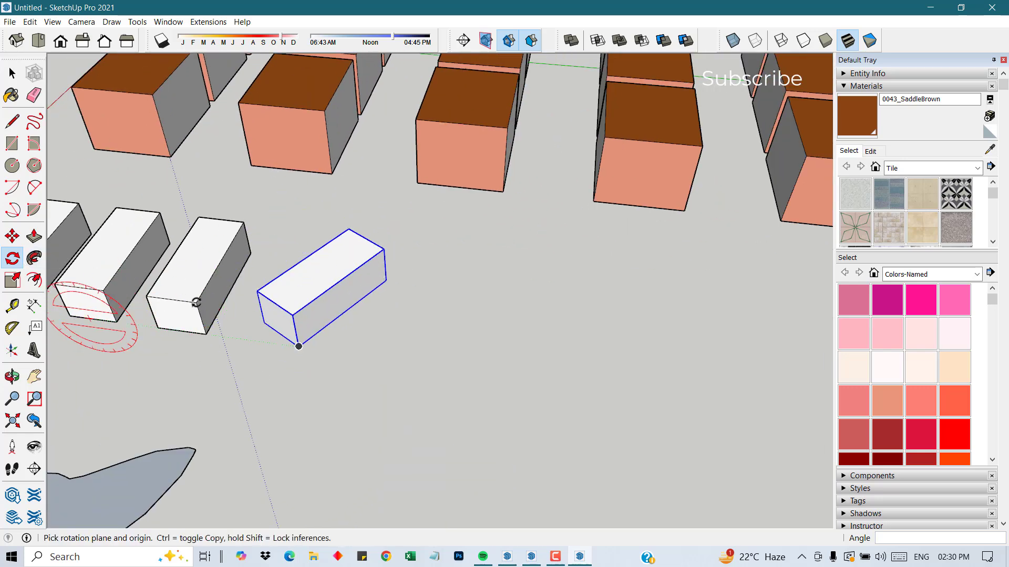
scroll(266, 302, up, 1)
scroll(348, 286, down, 3)
scroll(339, 282, down, 4)
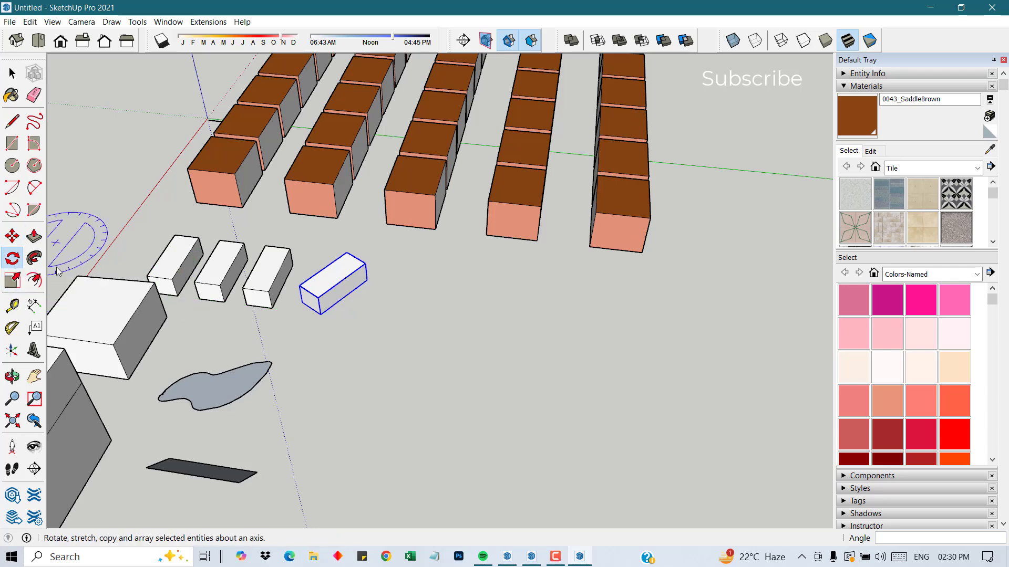
Make a copy of the selected box rotated 30° in the ground plane about a point on the open ground in front of it.
scroll(323, 317, up, 3)
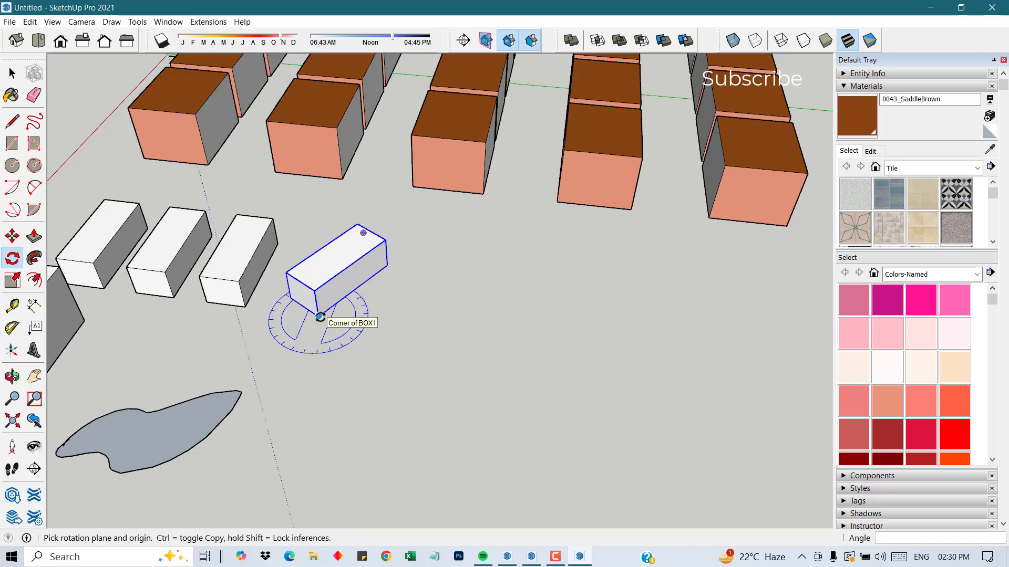
scroll(320, 317, up, 2)
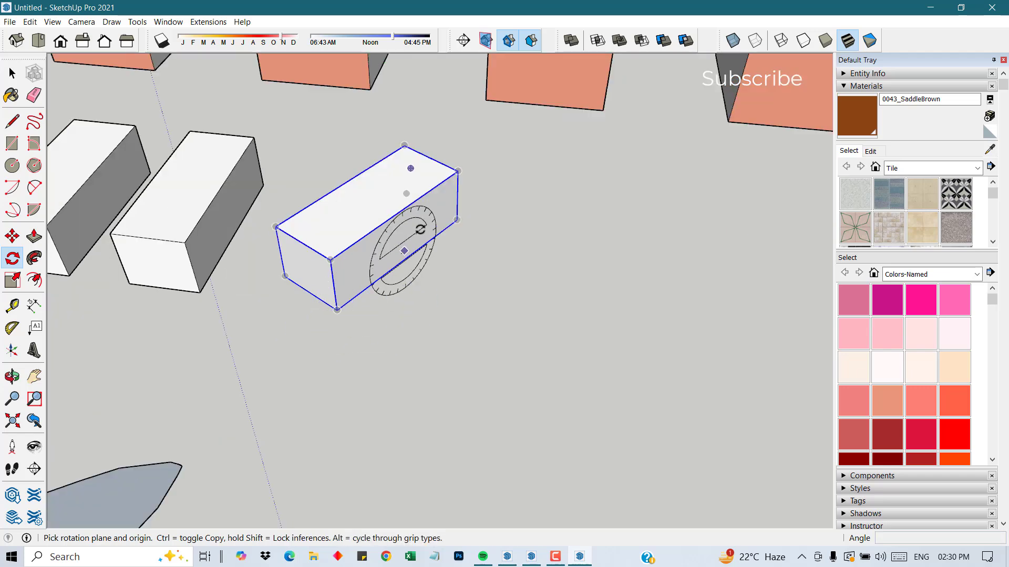
scroll(416, 224, down, 2)
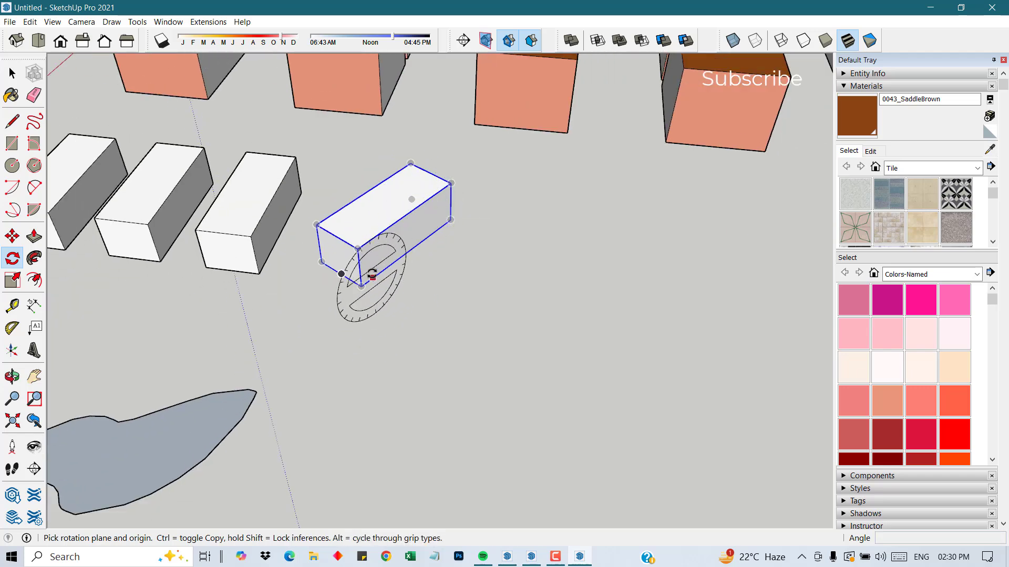
scroll(344, 253, down, 2)
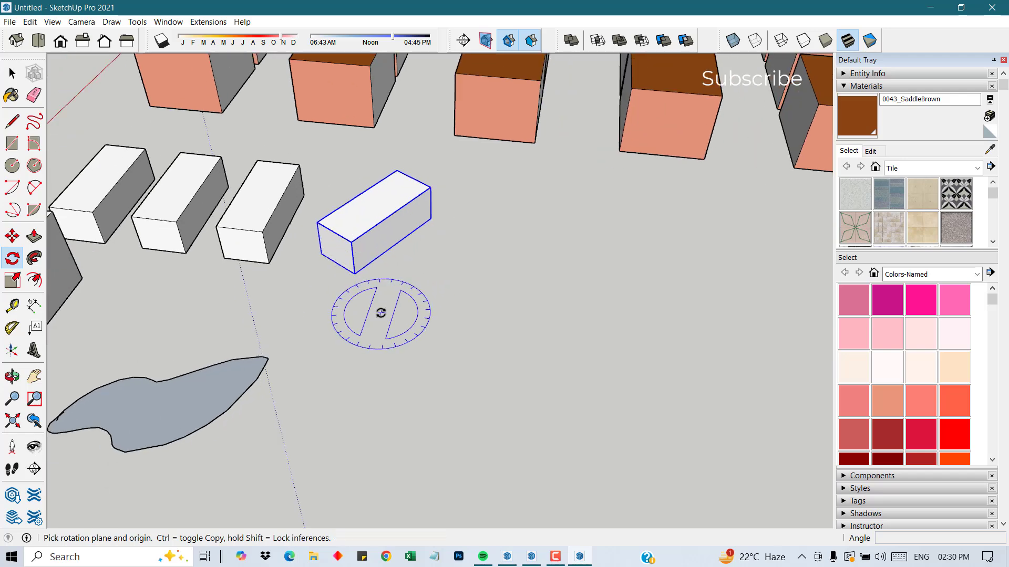
scroll(381, 313, up, 1)
scroll(428, 451, down, 2)
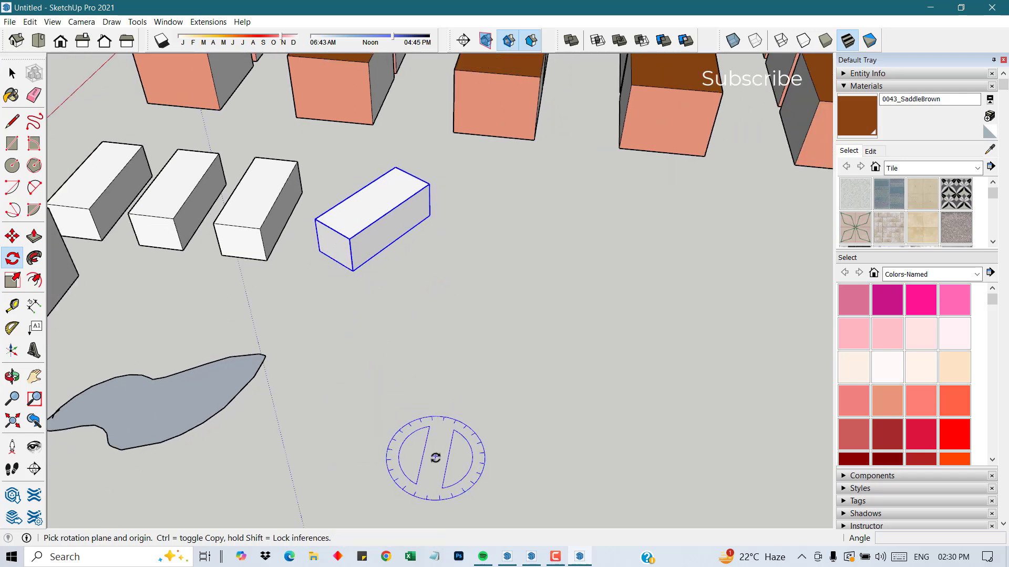
scroll(451, 387, up, 1)
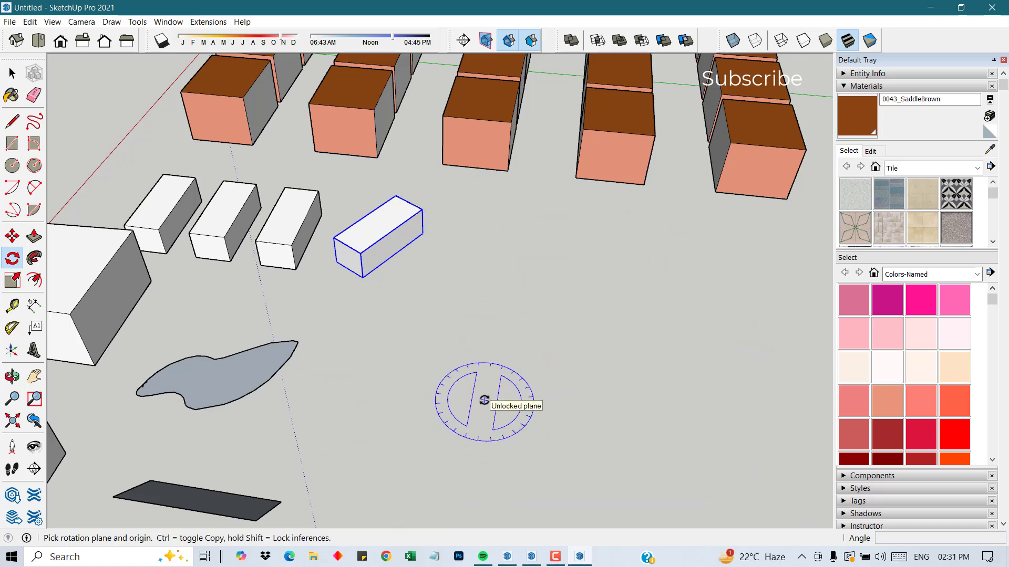
click(486, 395)
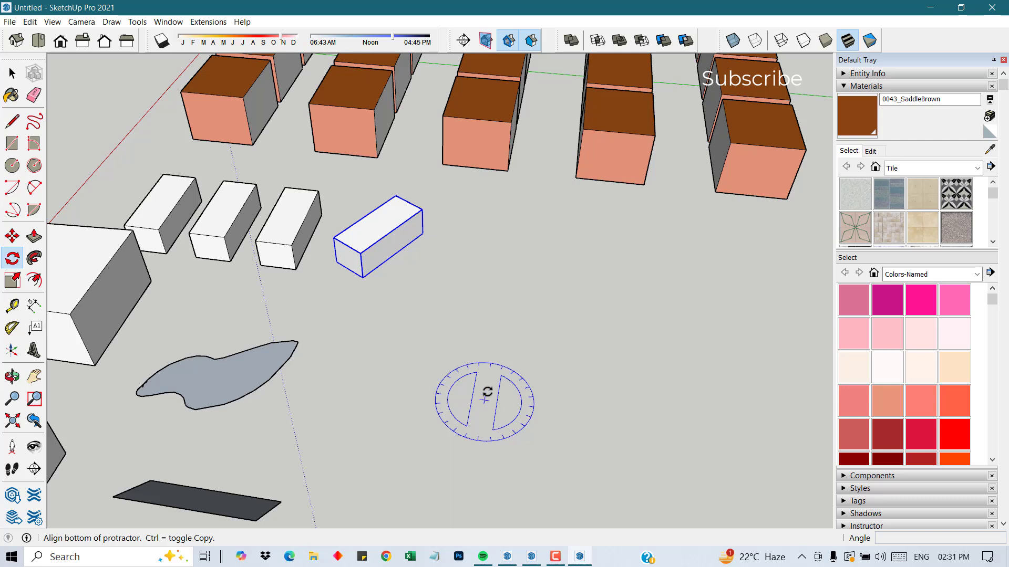
click(505, 249)
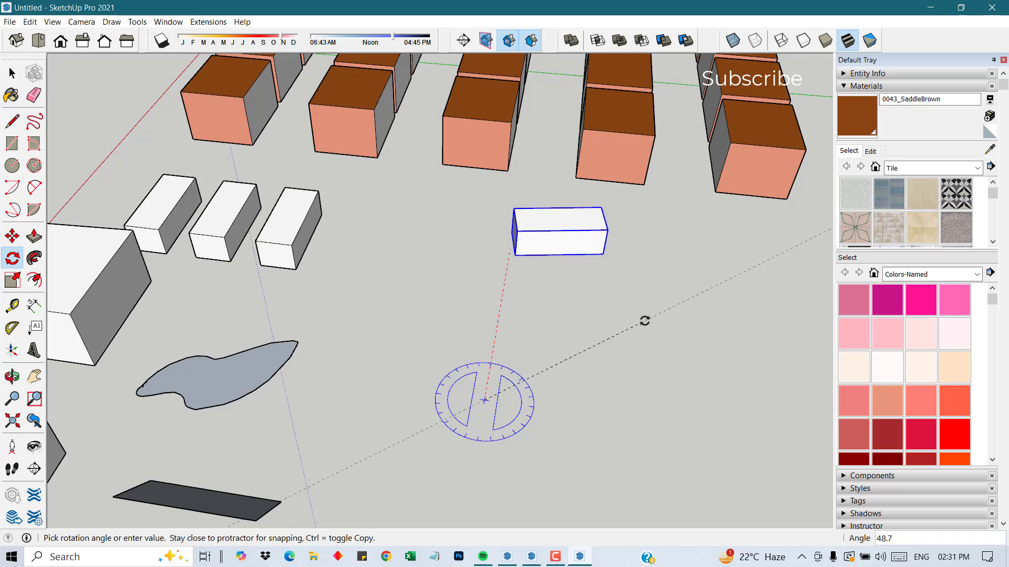
key(ctrl)
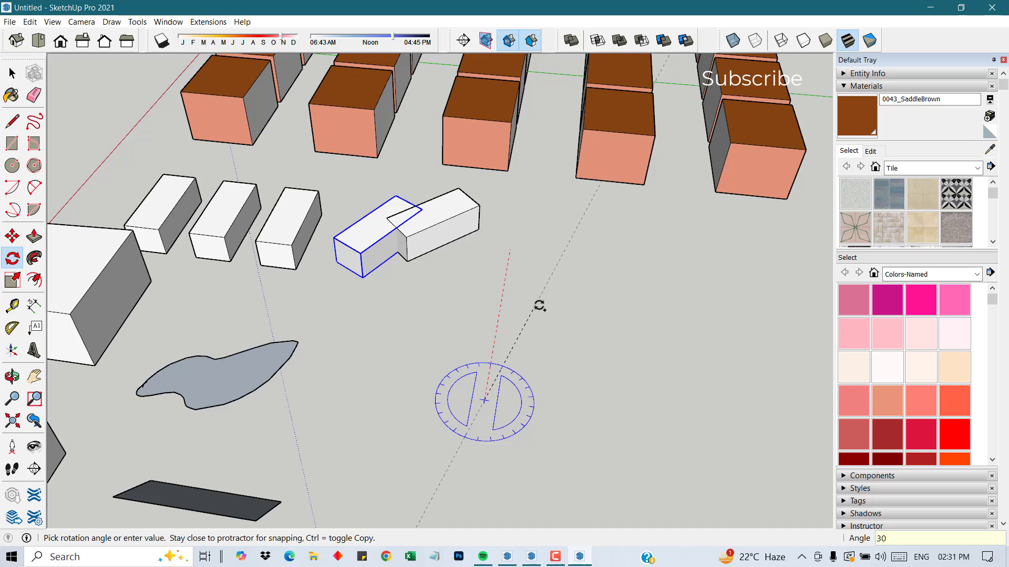
key(Return)
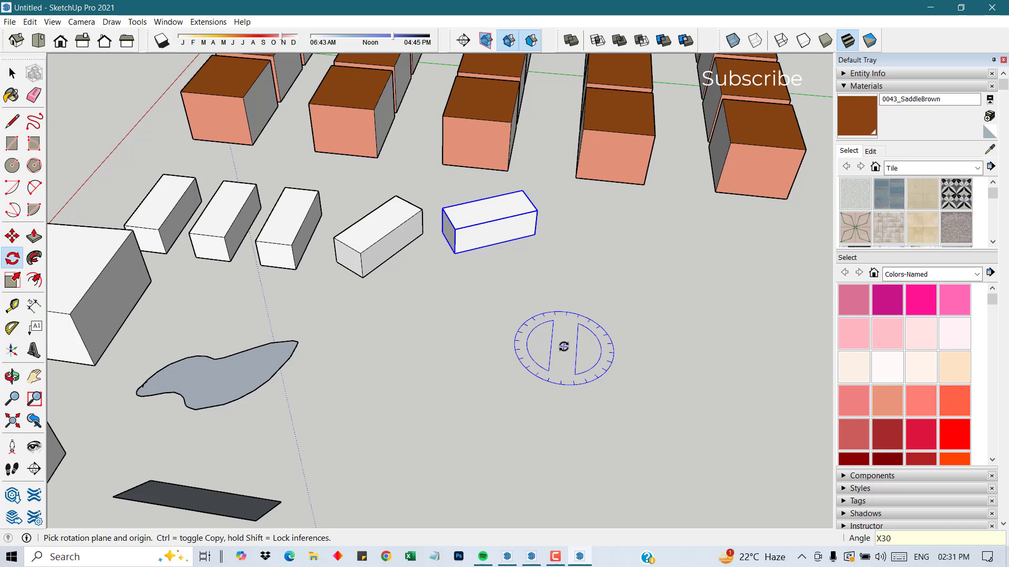
Multiply the rotated box copy into a circular array with X30.
key(Return)
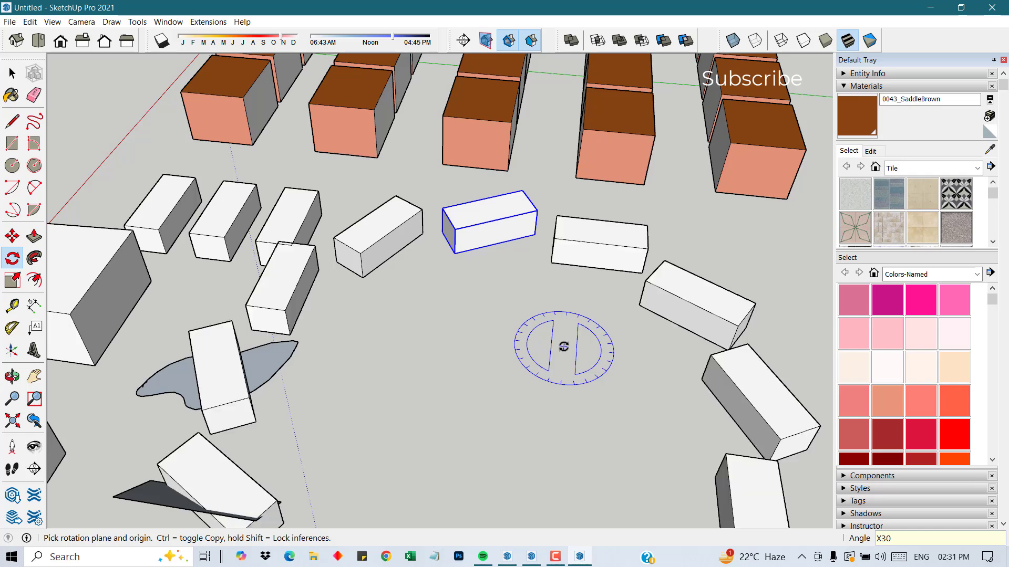
scroll(462, 229, down, 5)
scroll(504, 258, up, 3)
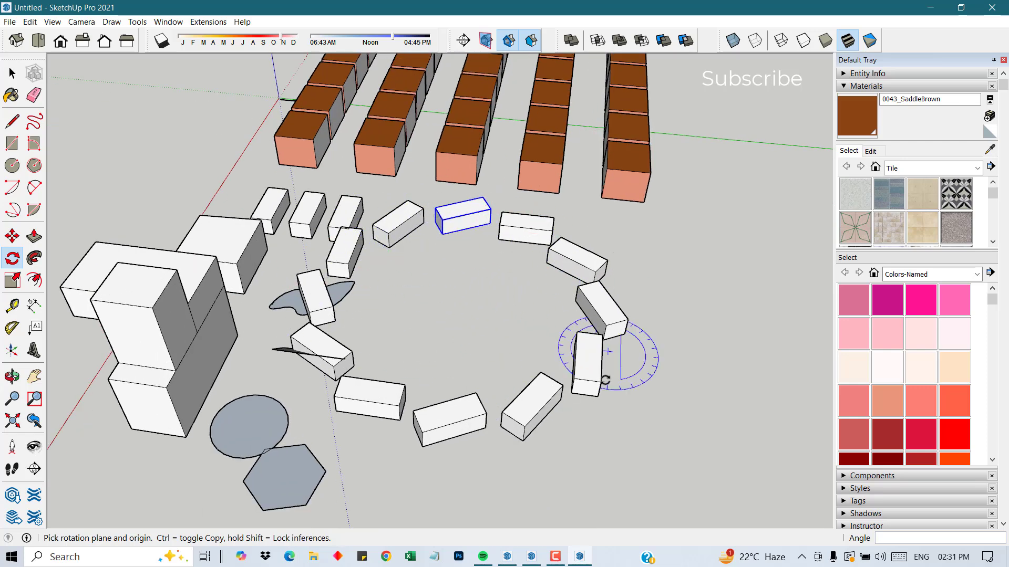
Draw a wavy freehand curve on the open ground beside the pie-shaped face.
click(35, 261)
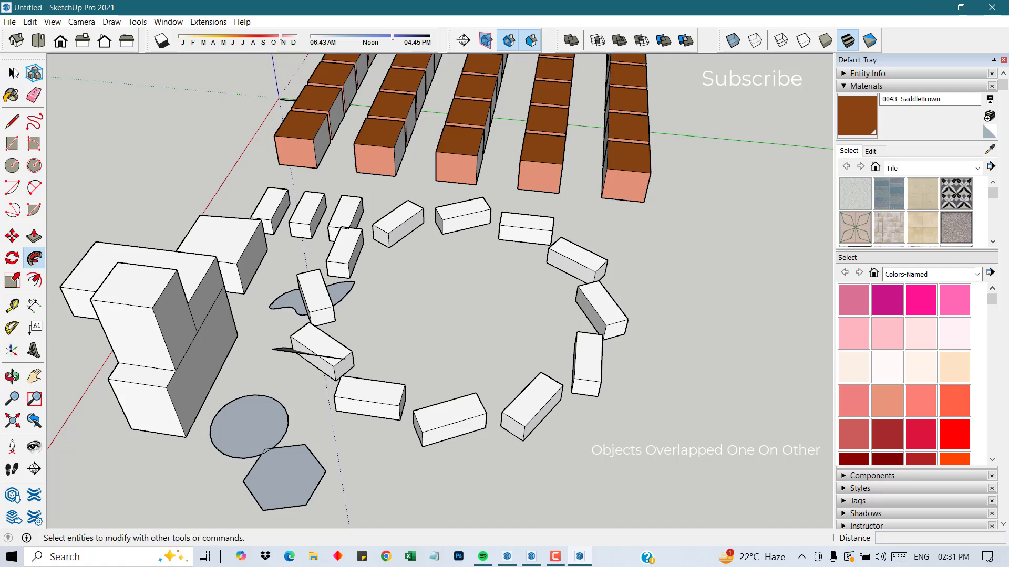
click(14, 74)
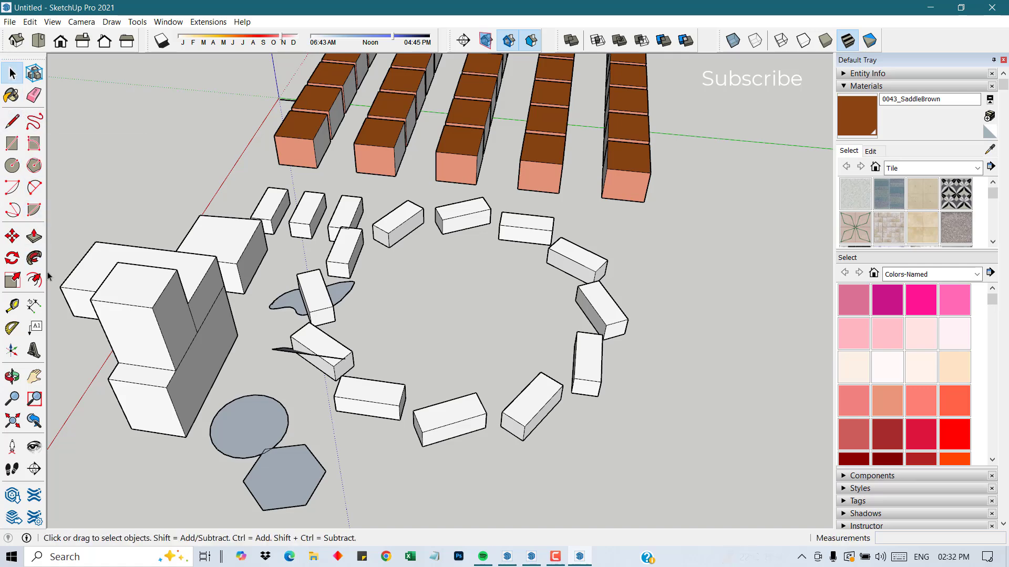
click(12, 120)
scroll(221, 263, down, 5)
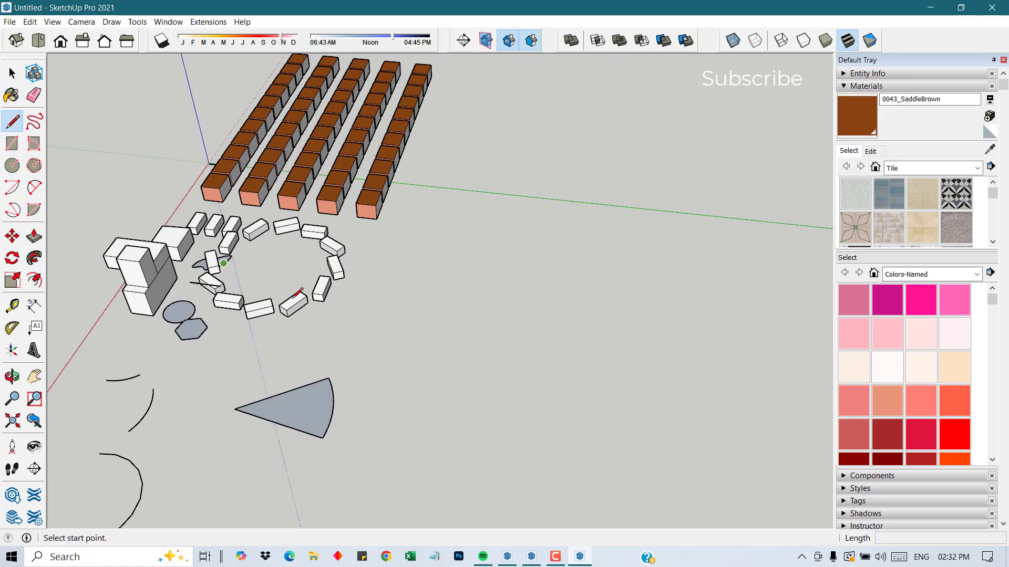
scroll(434, 266, up, 2)
scroll(298, 353, down, 2)
scroll(360, 353, up, 6)
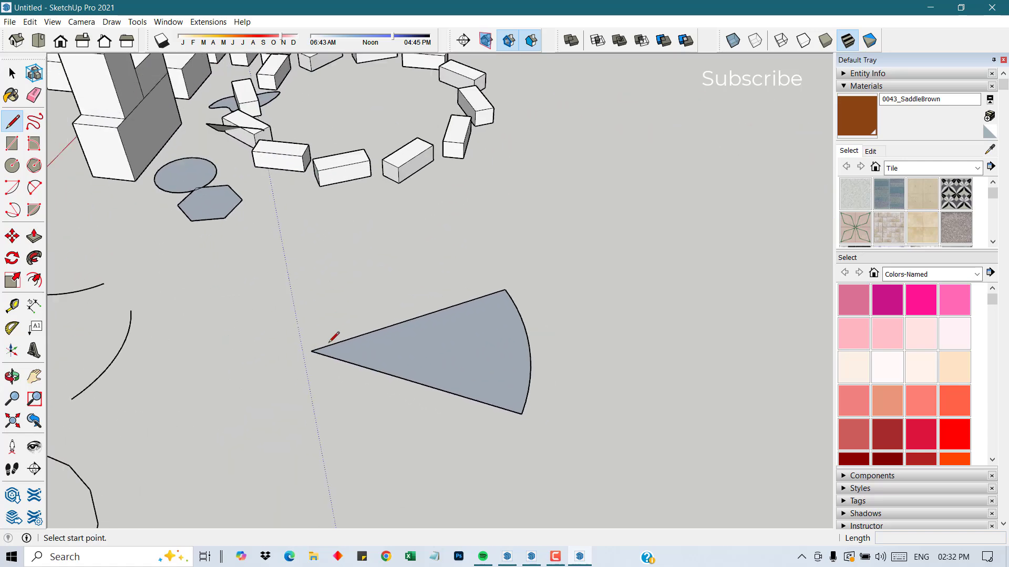
scroll(324, 353, up, 1)
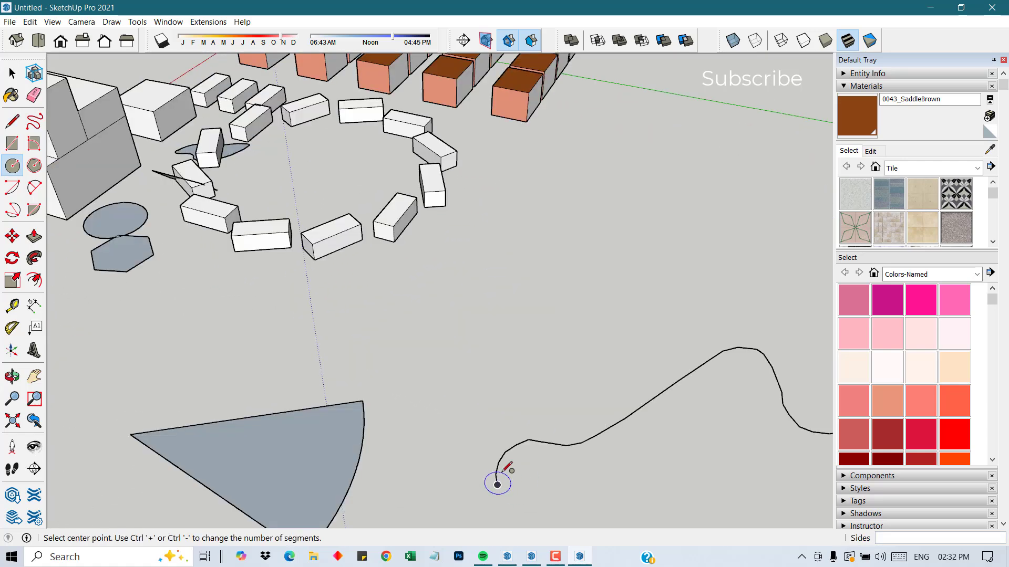
Draw an upright circle with a radius of about 11 7/16" centred on the freehand curve's endpoint nearest the pie-shaped face.
scroll(528, 440, down, 1)
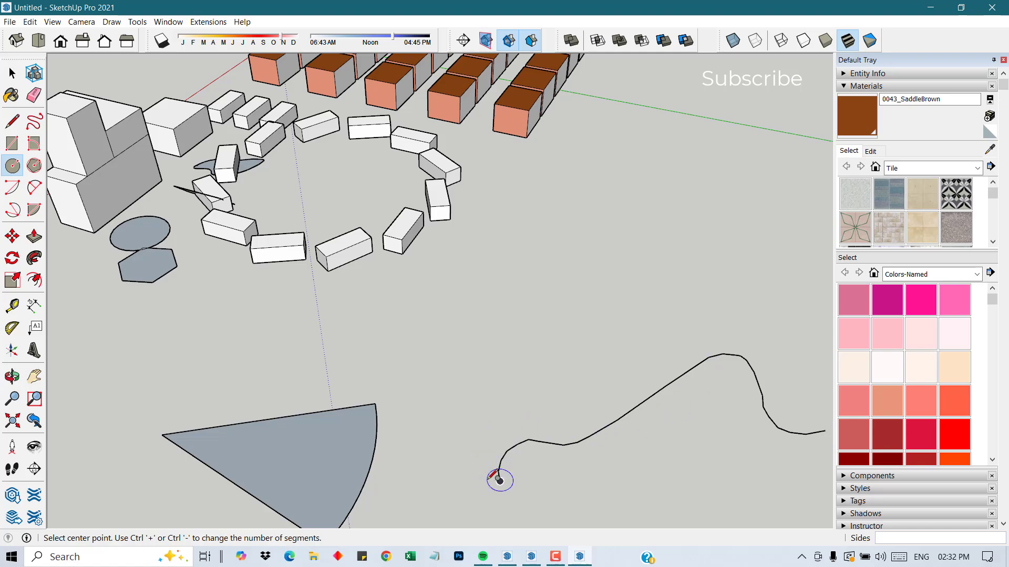
scroll(514, 333, down, 2)
scroll(513, 432, up, 3)
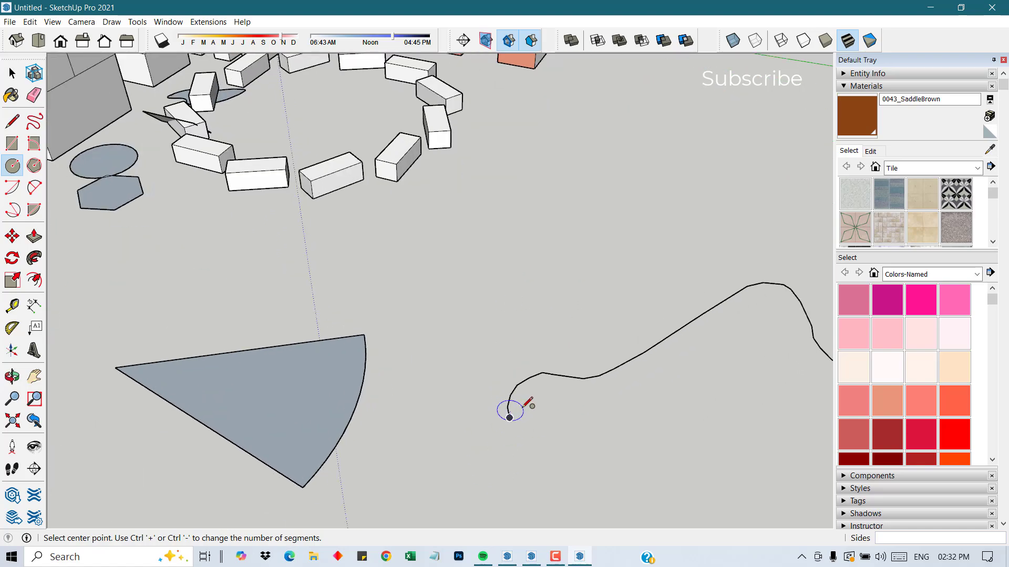
scroll(528, 405, down, 4)
middle_drag(518, 399, 287, 255)
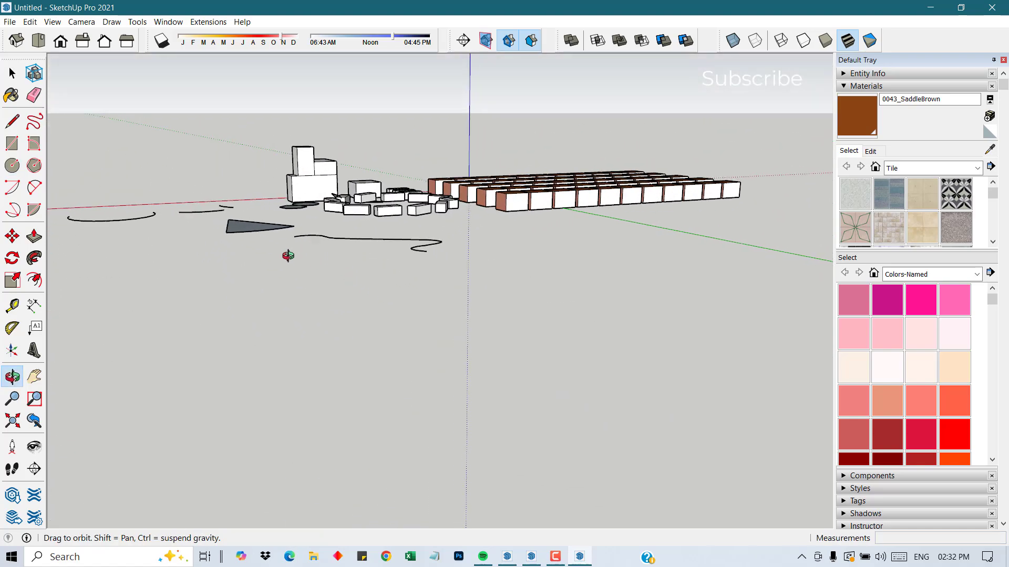
scroll(294, 247, up, 4)
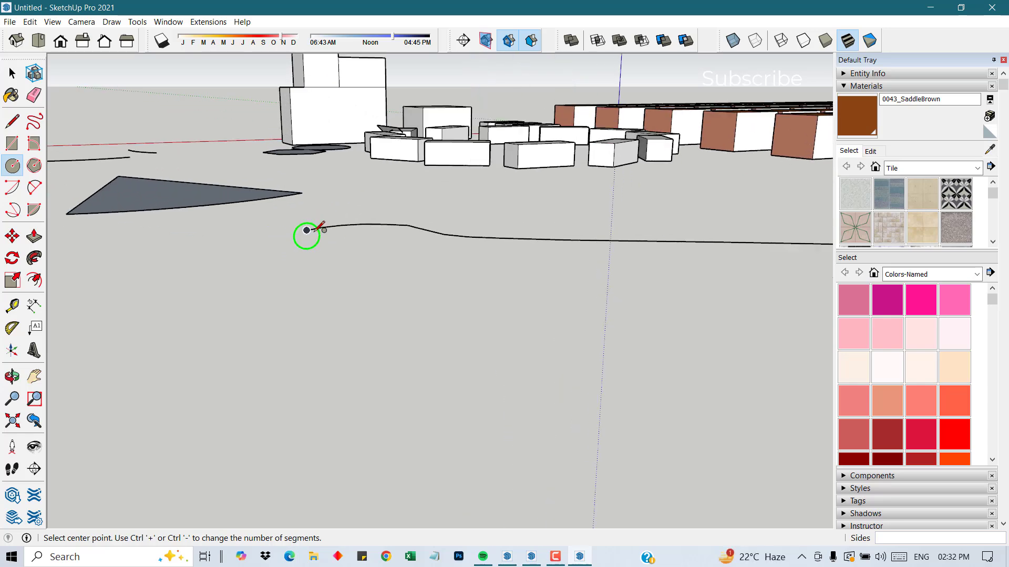
scroll(310, 229, up, 3)
click(307, 229)
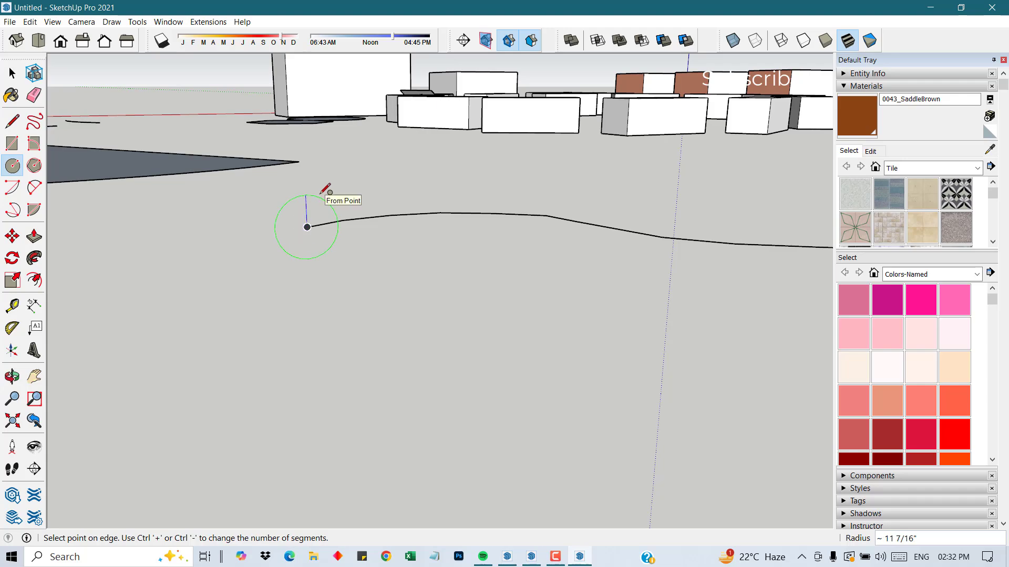
click(322, 193)
Sweep the upright circle along the freehand curve with Follow Me to form a tube.
middle_drag(327, 251, 367, 288)
scroll(367, 288, down, 6)
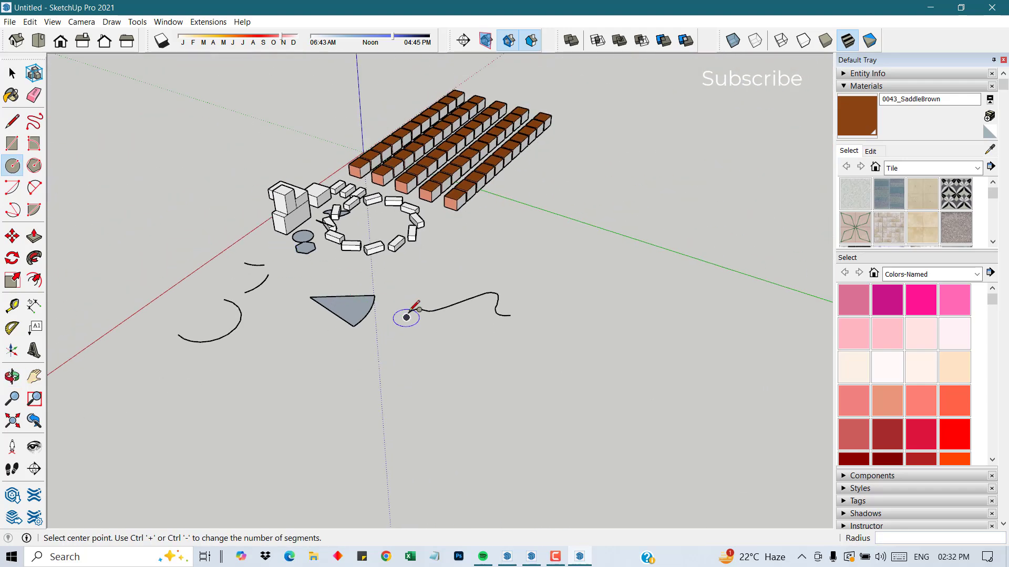
scroll(406, 317, up, 5)
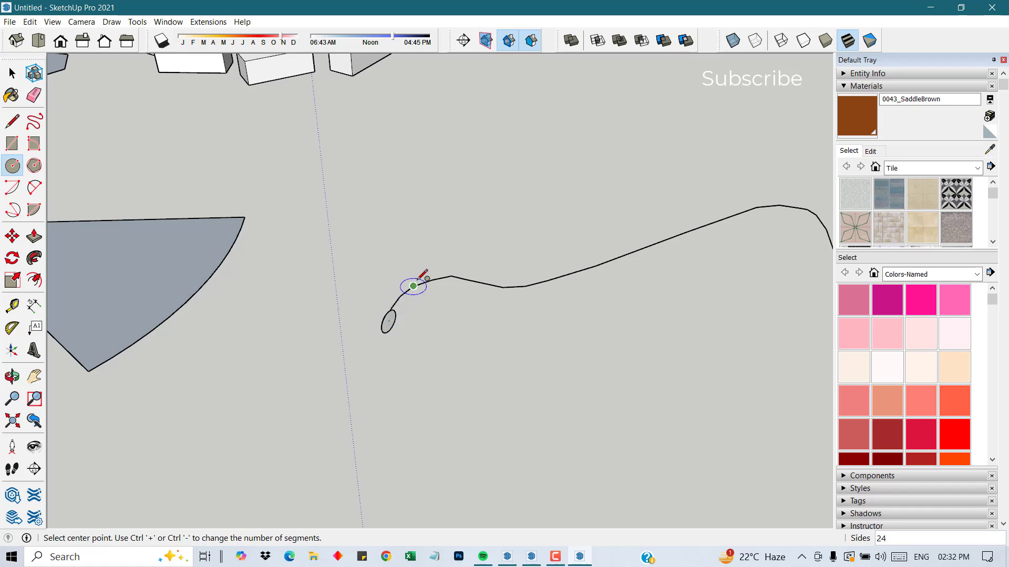
scroll(594, 281, down, 2)
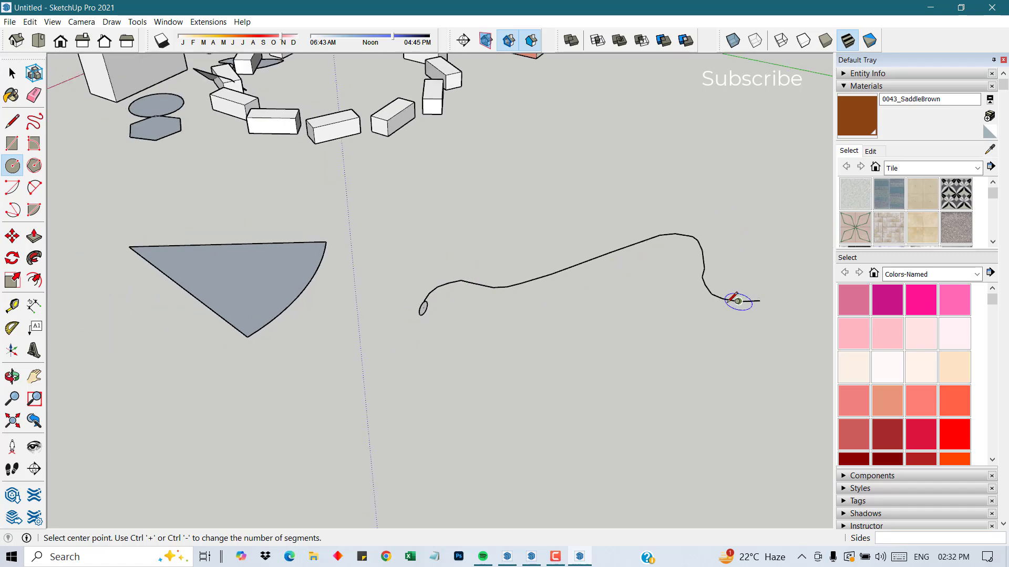
scroll(428, 292, up, 3)
scroll(386, 307, down, 3)
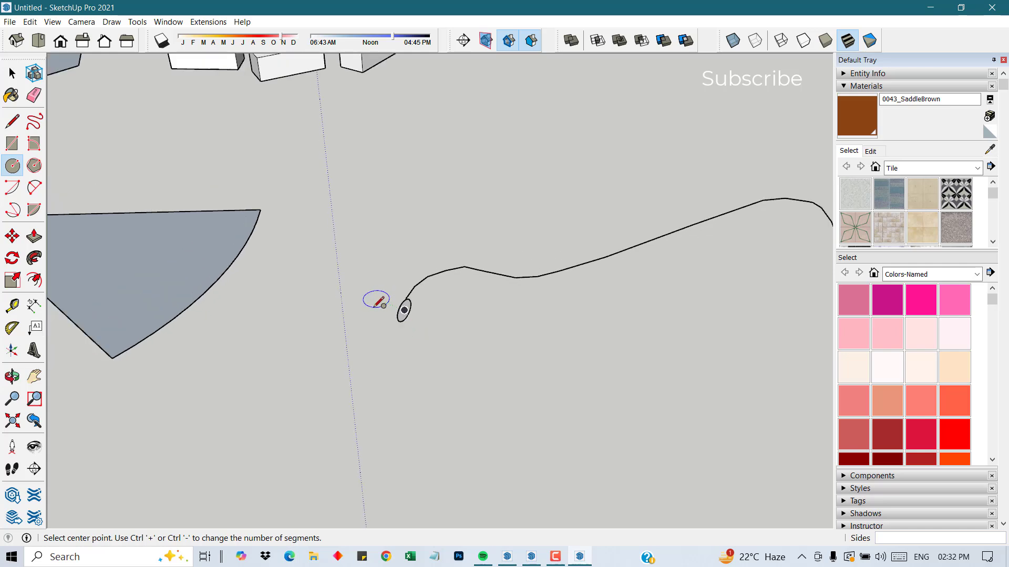
scroll(394, 309, up, 3)
key(space)
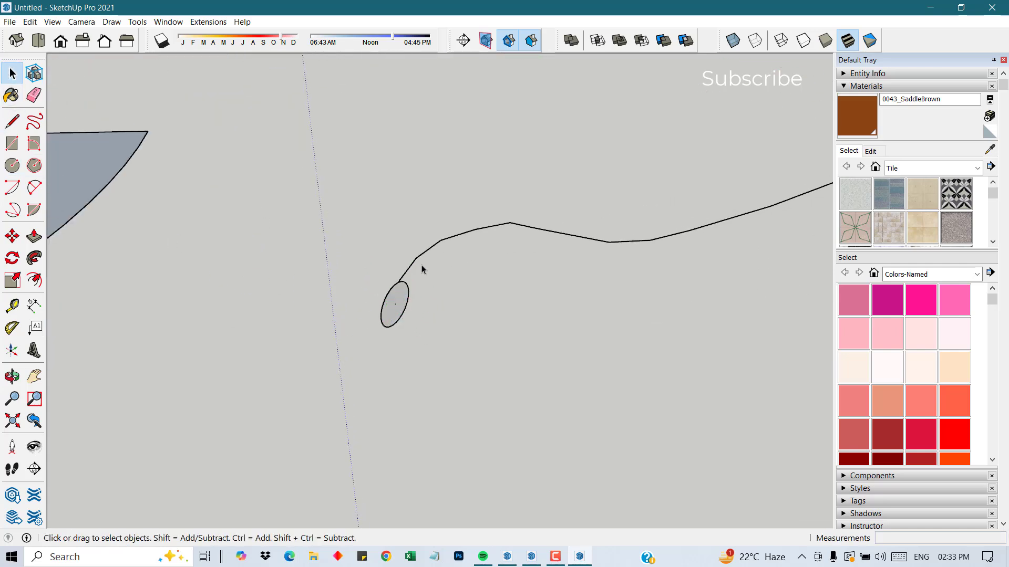
click(35, 260)
click(390, 316)
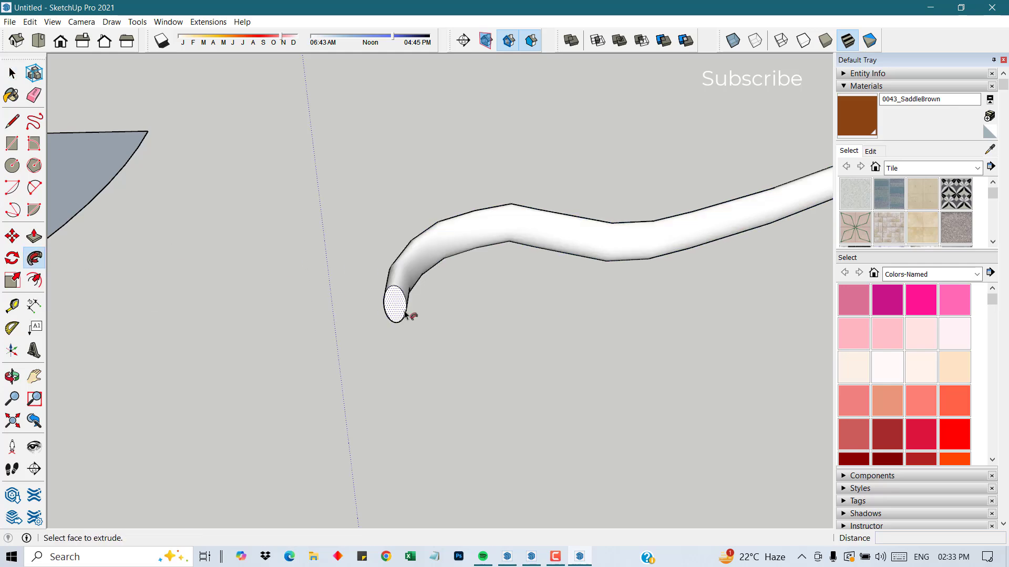
Examine the swept tube along its full length and at both of its ends.
scroll(380, 305, down, 4)
middle_drag(468, 273, 552, 344)
scroll(481, 337, up, 3)
scroll(444, 347, down, 2)
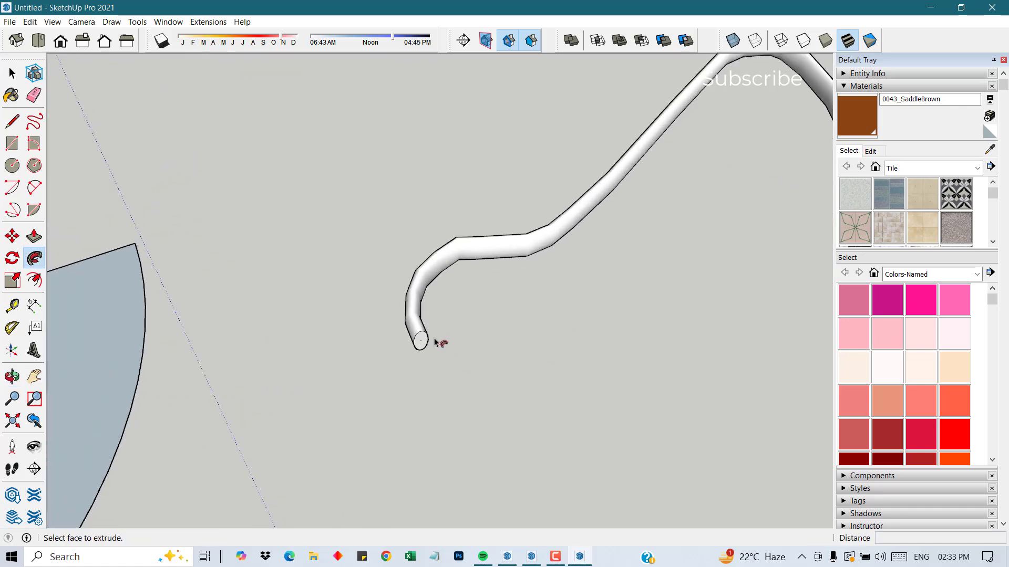
scroll(451, 268, down, 3)
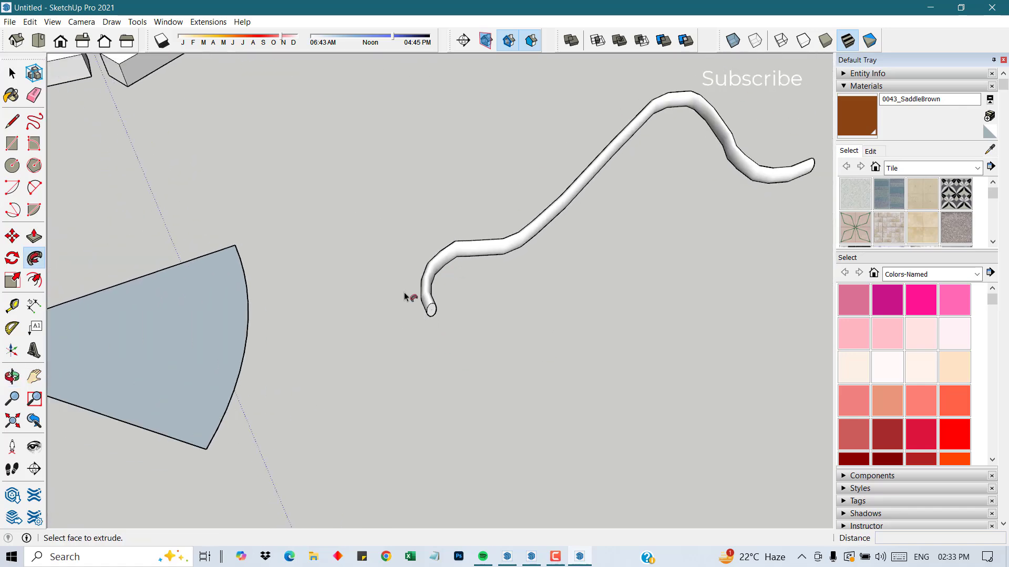
scroll(405, 297, up, 5)
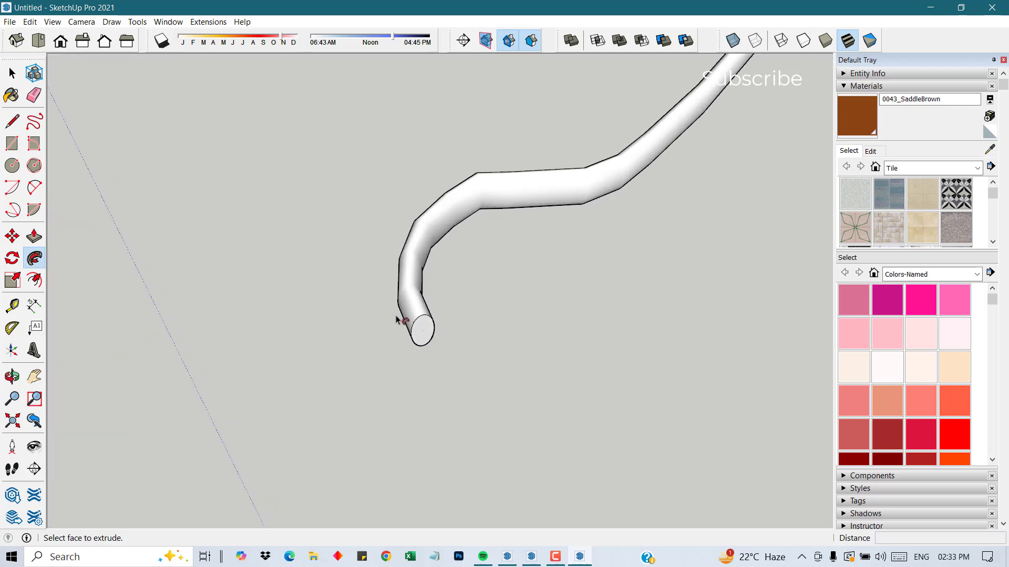
scroll(426, 262, down, 5)
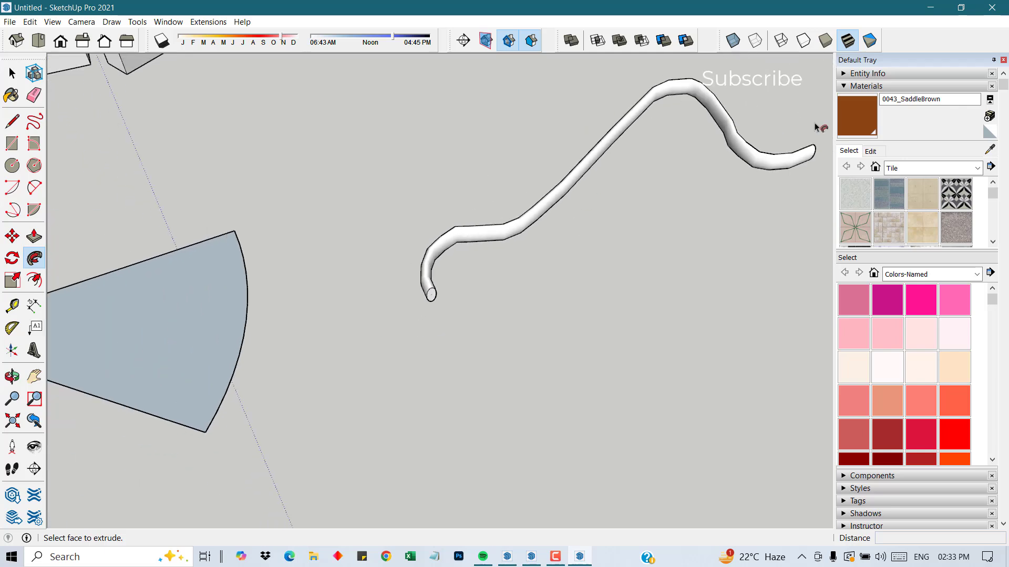
scroll(468, 237, down, 2)
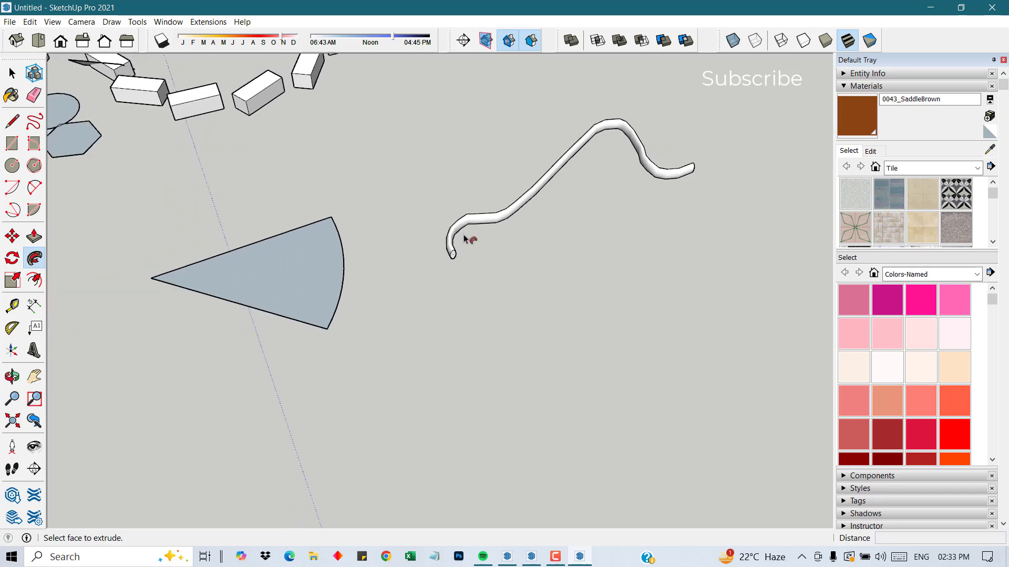
scroll(476, 265, up, 5)
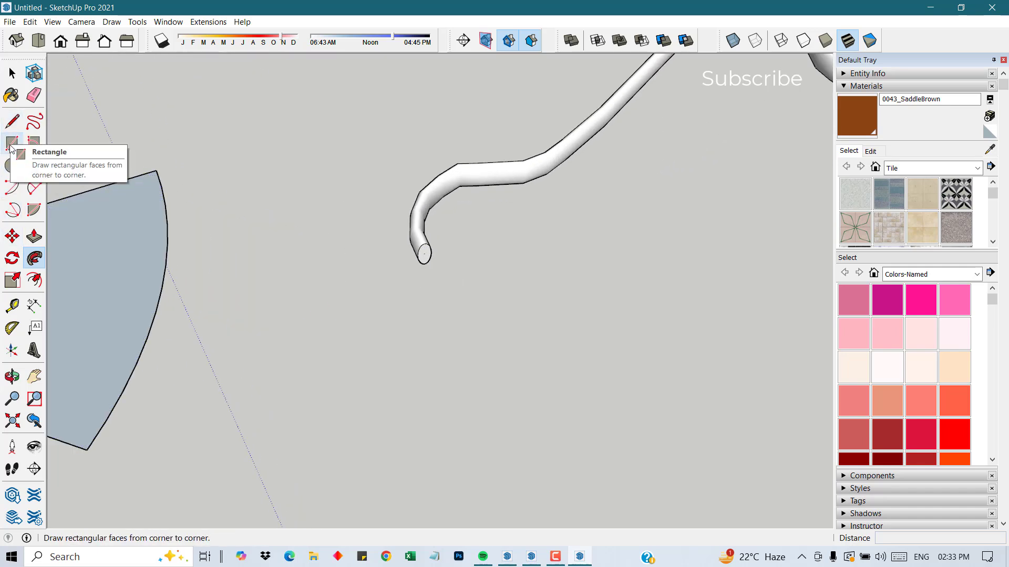
Draw a small flat circle on the ground in front of the tube's near end.
click(12, 166)
click(490, 395)
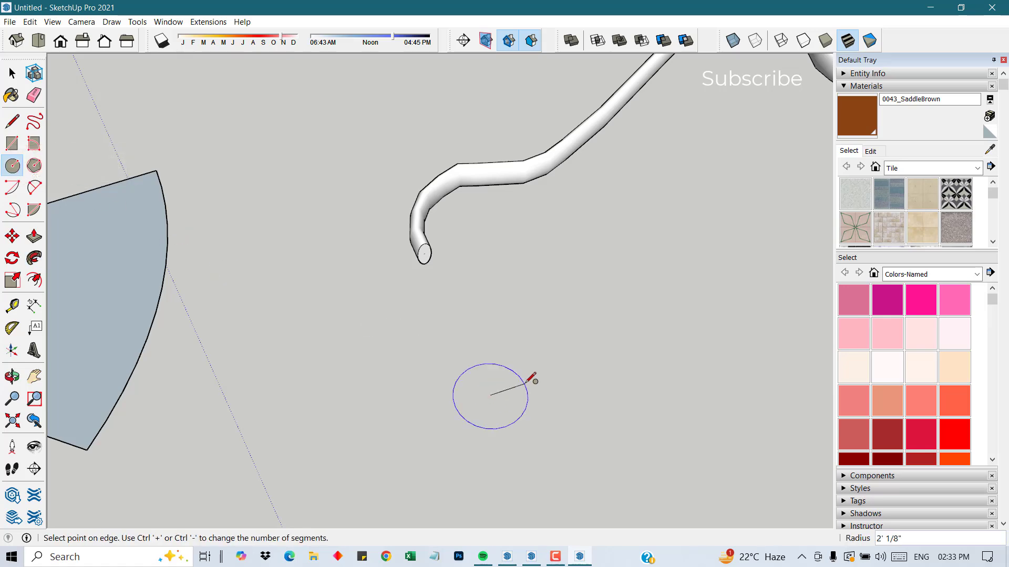
click(520, 378)
key(o)
middle_drag(523, 403, 517, 317)
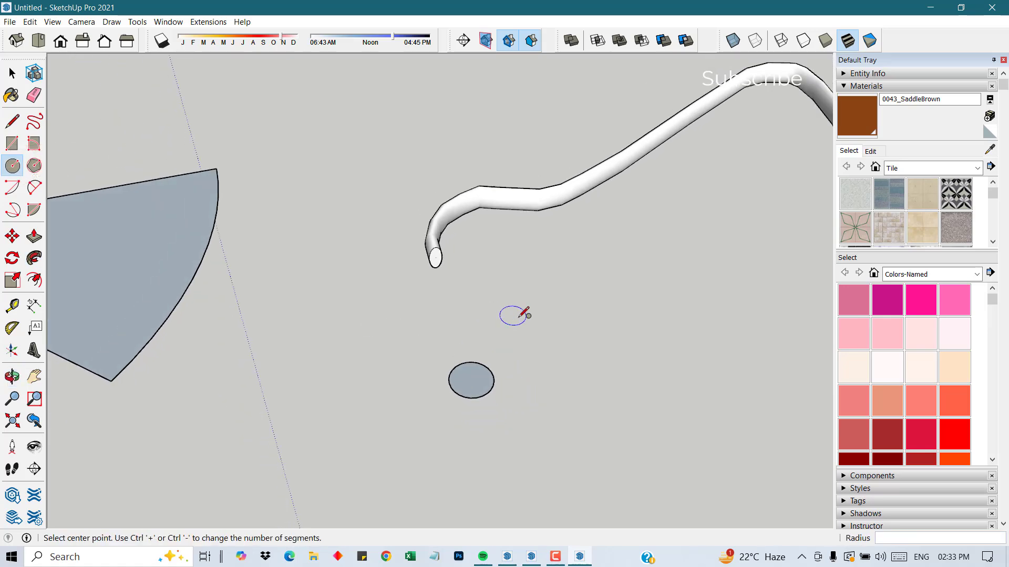
Draw a vertical line upward from the pointed corner of the pie-shaped face.
scroll(516, 318, down, 4)
scroll(186, 284, up, 4)
scroll(501, 312, down, 4)
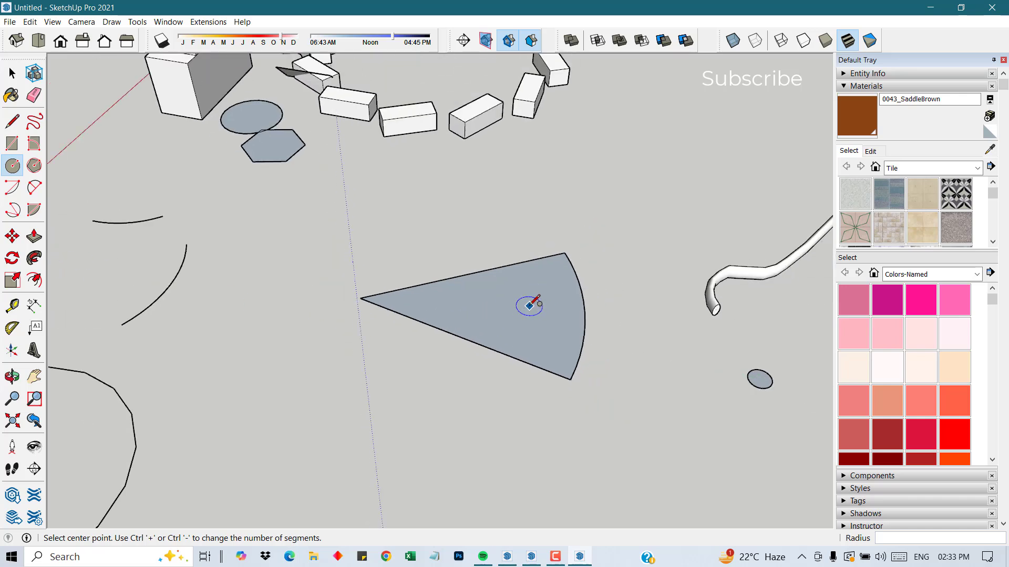
click(13, 124)
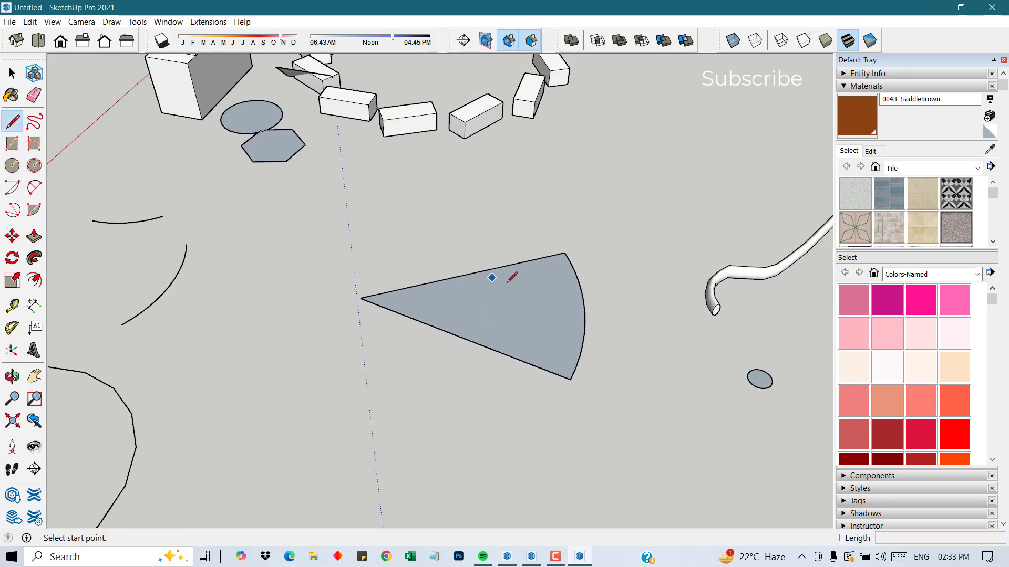
middle_drag(501, 274, 389, 255)
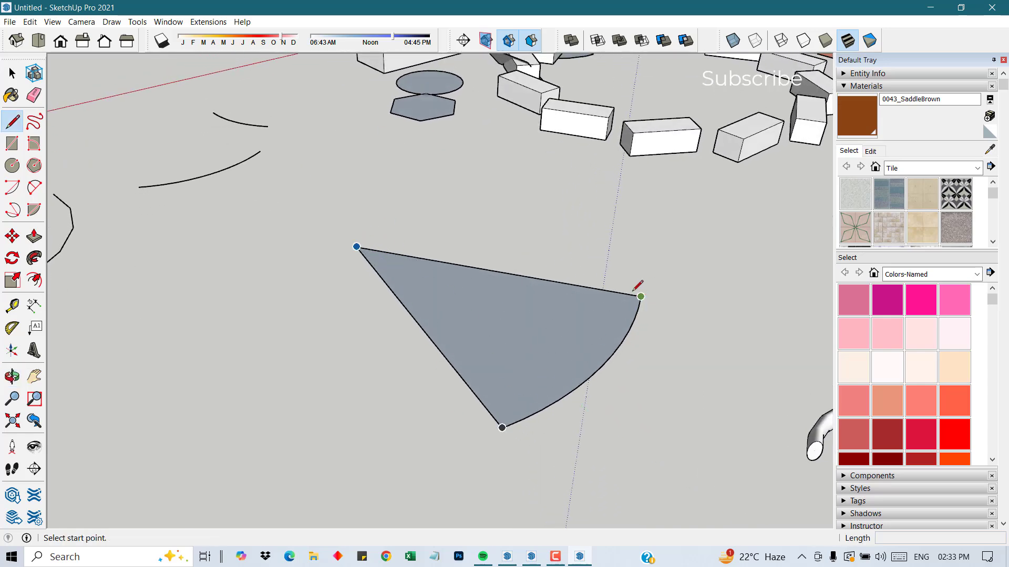
click(357, 246)
scroll(364, 206, down, 2)
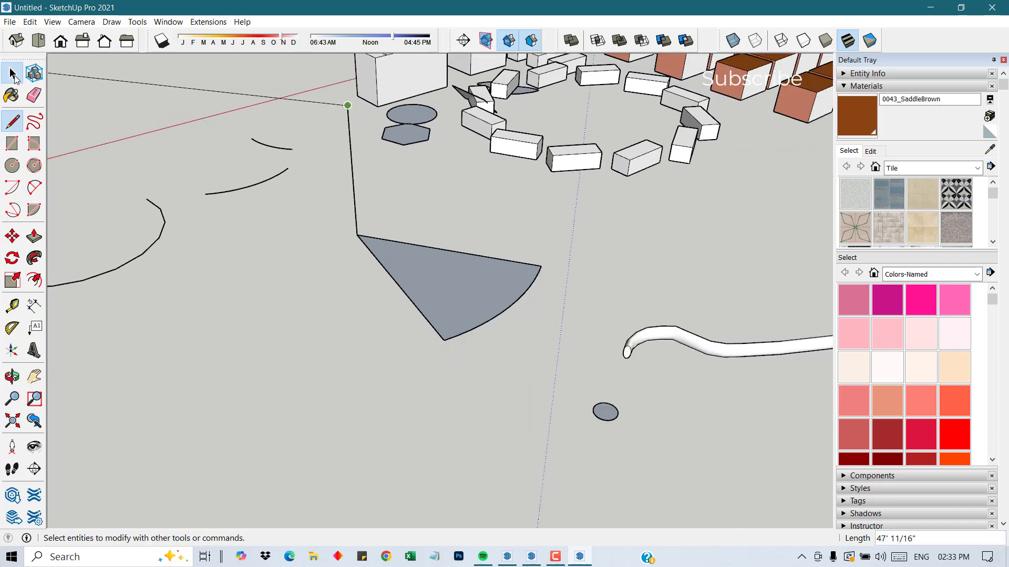
click(13, 73)
Extrude the pie-shaped face along the vertical line with Follow Me to form a solid wedge.
scroll(412, 275, up, 3)
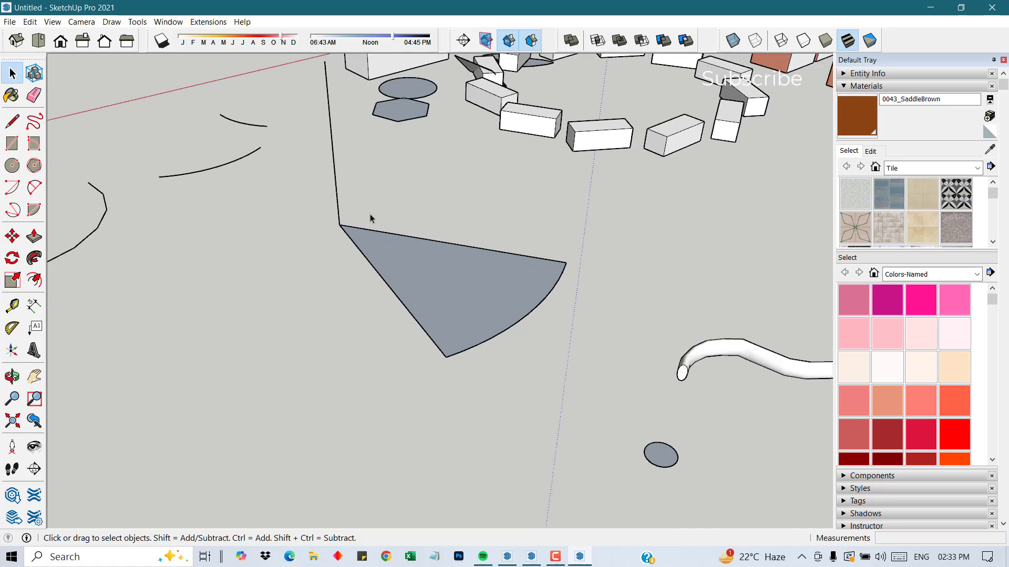
scroll(401, 289, down, 3)
middle_drag(403, 290, 526, 332)
scroll(403, 262, up, 5)
scroll(442, 321, down, 2)
scroll(459, 322, down, 5)
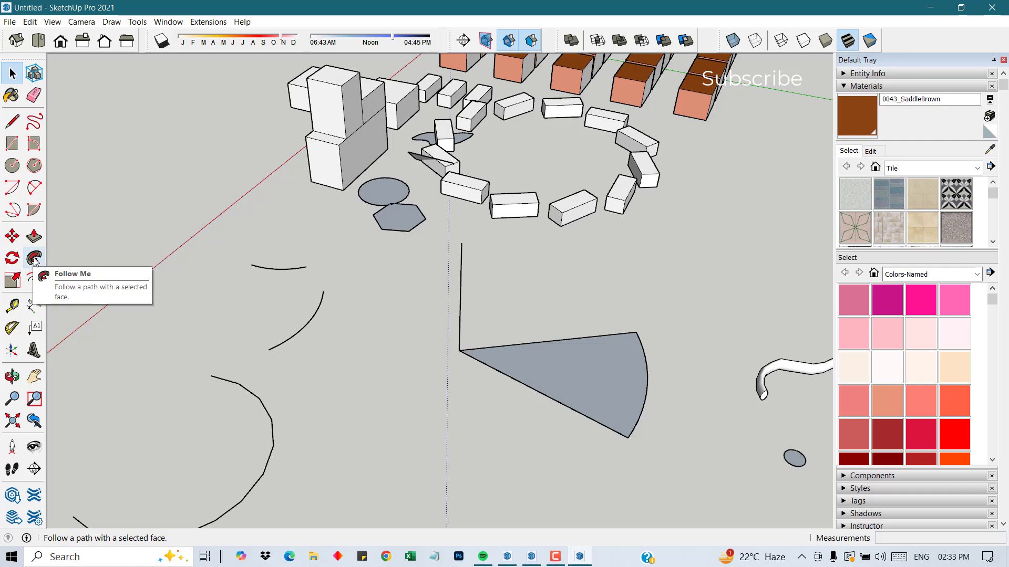
click(460, 305)
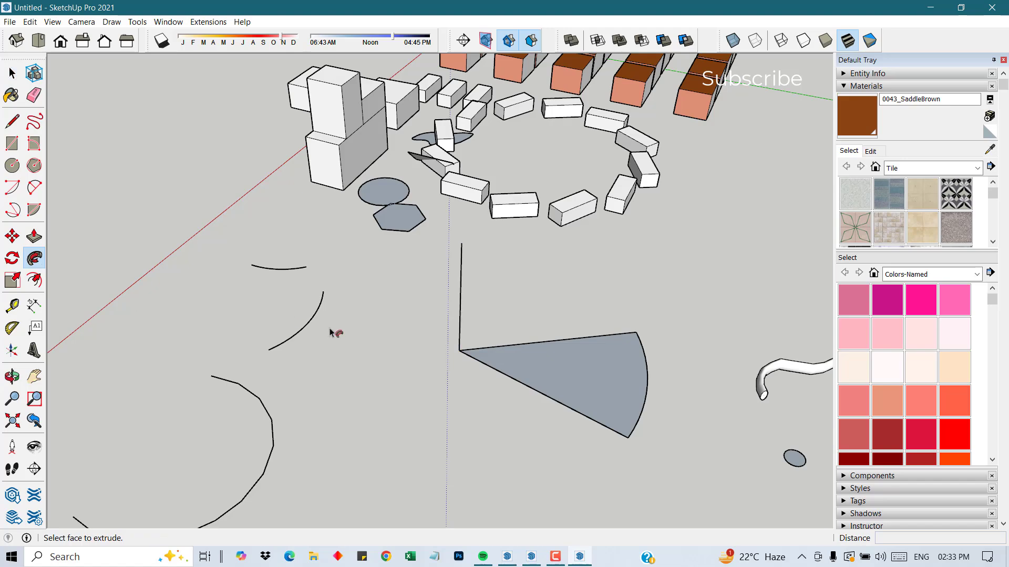
scroll(572, 355, up, 2)
click(547, 373)
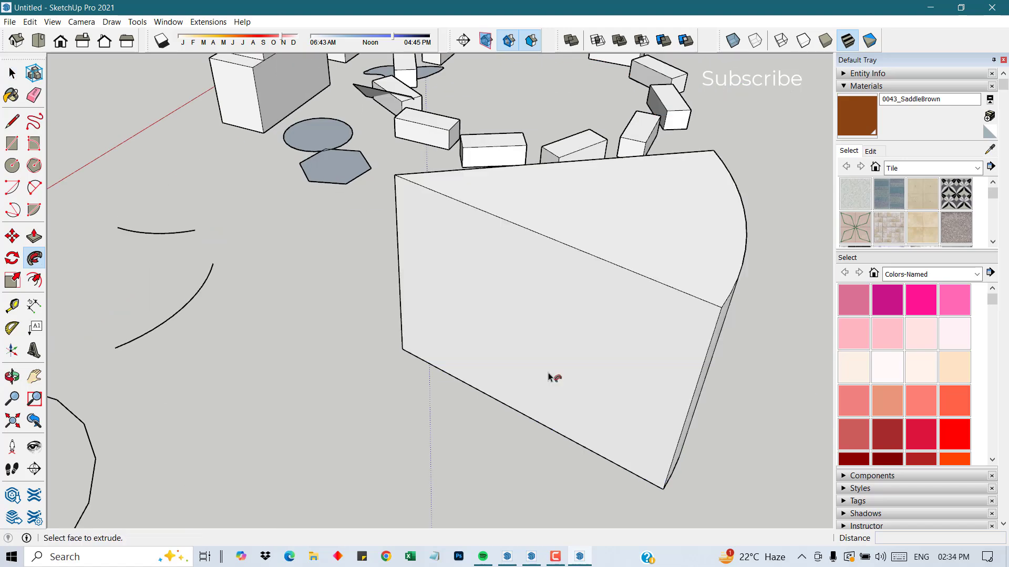
Examine the extruded wedge from several sides together with the surrounding shapes.
scroll(469, 302, down, 3)
middle_drag(593, 337, 378, 368)
scroll(495, 367, down, 3)
middle_drag(364, 404, 422, 405)
scroll(426, 407, up, 2)
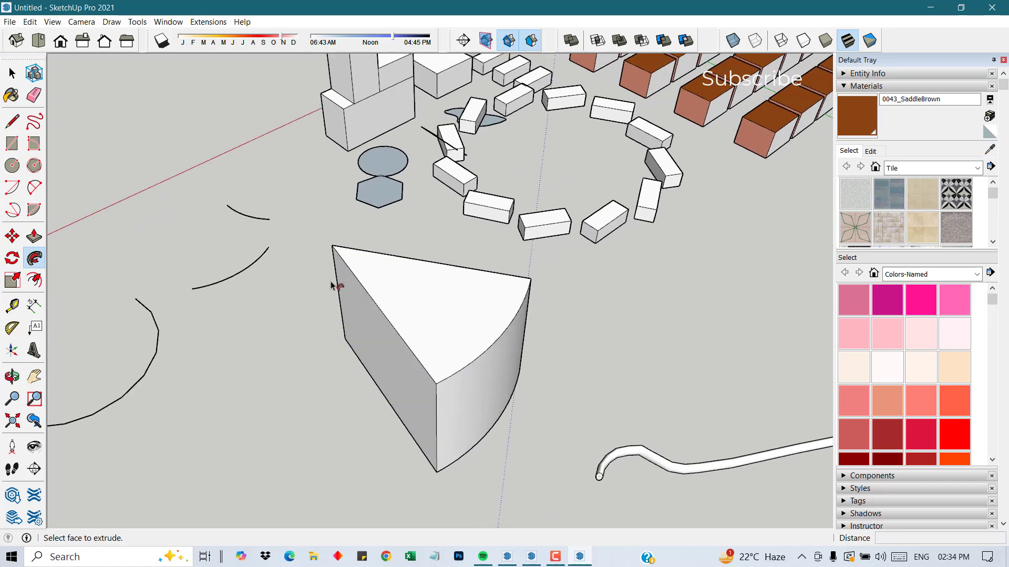
scroll(341, 267, up, 1)
scroll(389, 268, down, 2)
middle_drag(432, 254, 373, 299)
scroll(362, 341, down, 2)
middle_drag(368, 343, 583, 377)
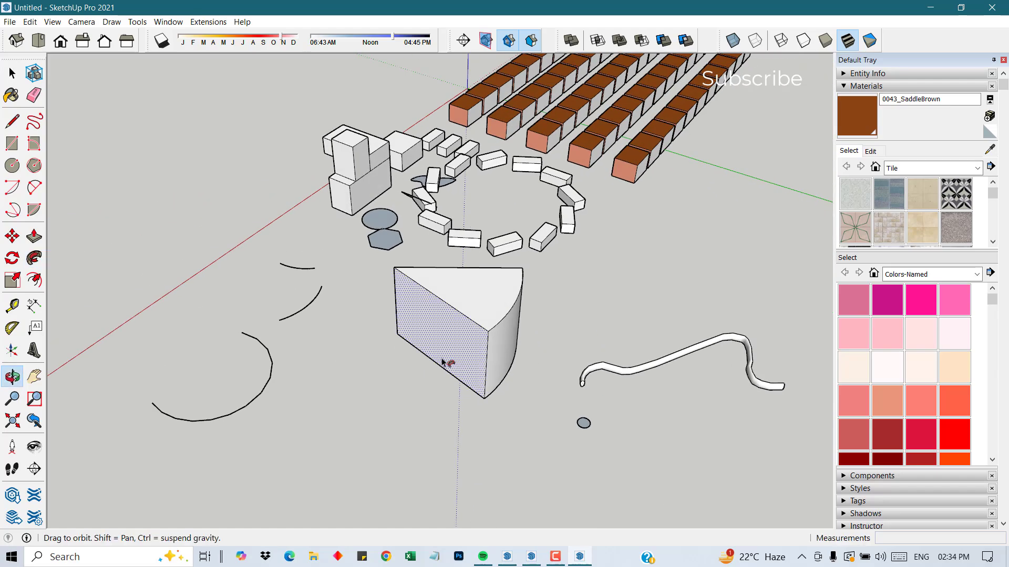
middle_drag(447, 362, 409, 279)
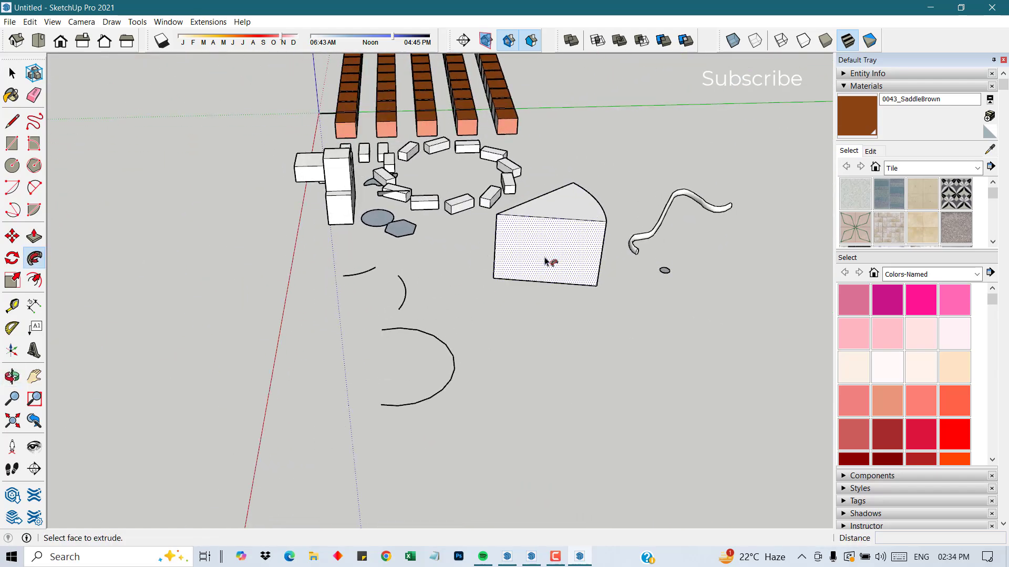
Start the Scale tool on the small box at the near end of the three-box row.
scroll(536, 236, down, 1)
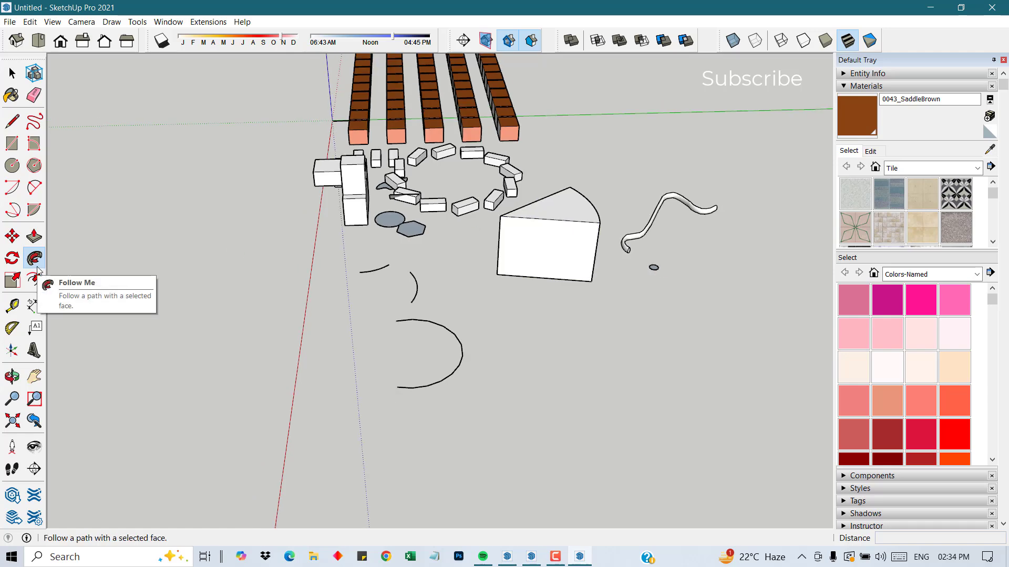
scroll(61, 276, up, 1)
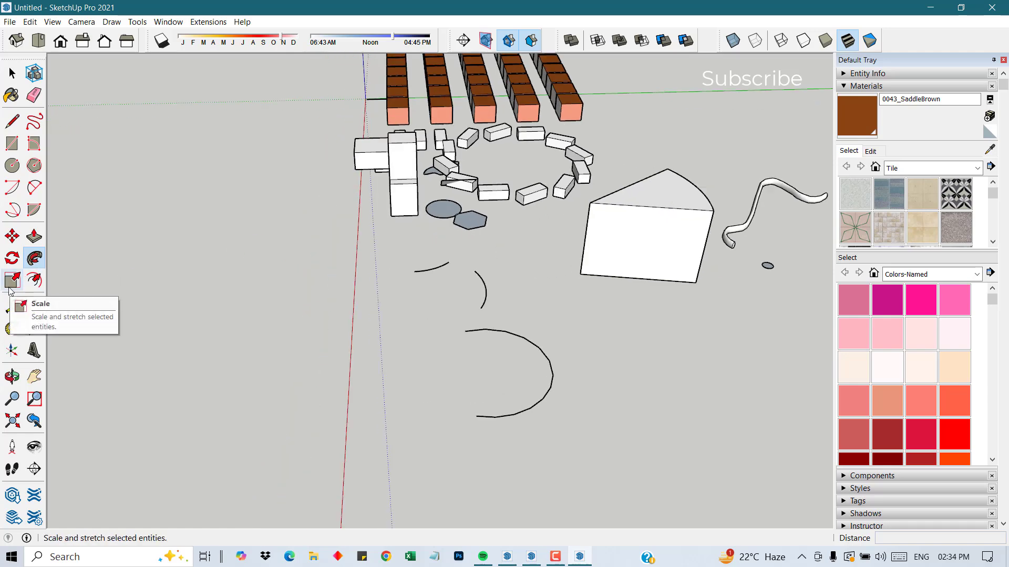
click(9, 285)
middle_drag(334, 264, 912, 351)
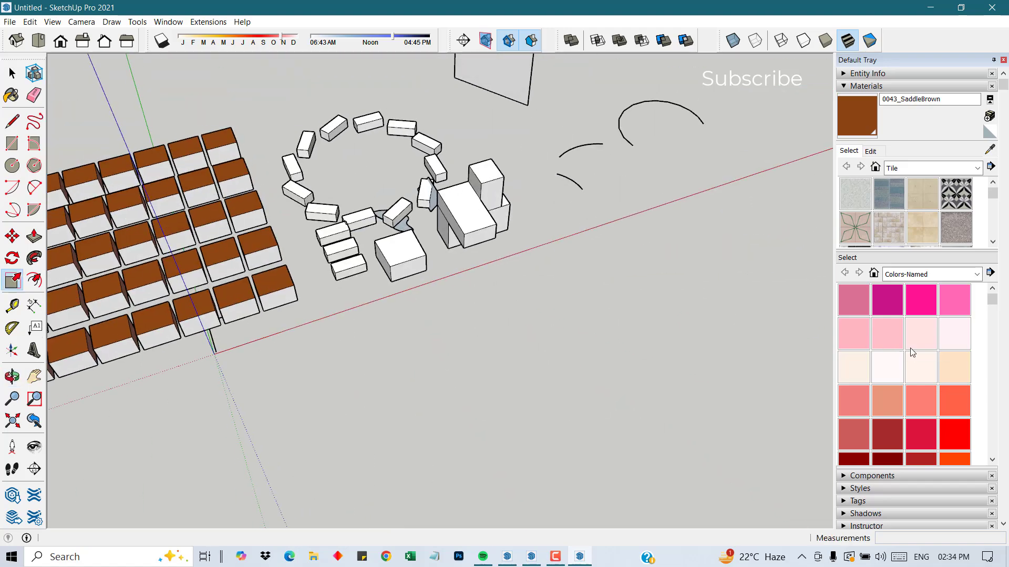
scroll(388, 235, up, 5)
scroll(473, 331, up, 2)
middle_drag(472, 332, 400, 295)
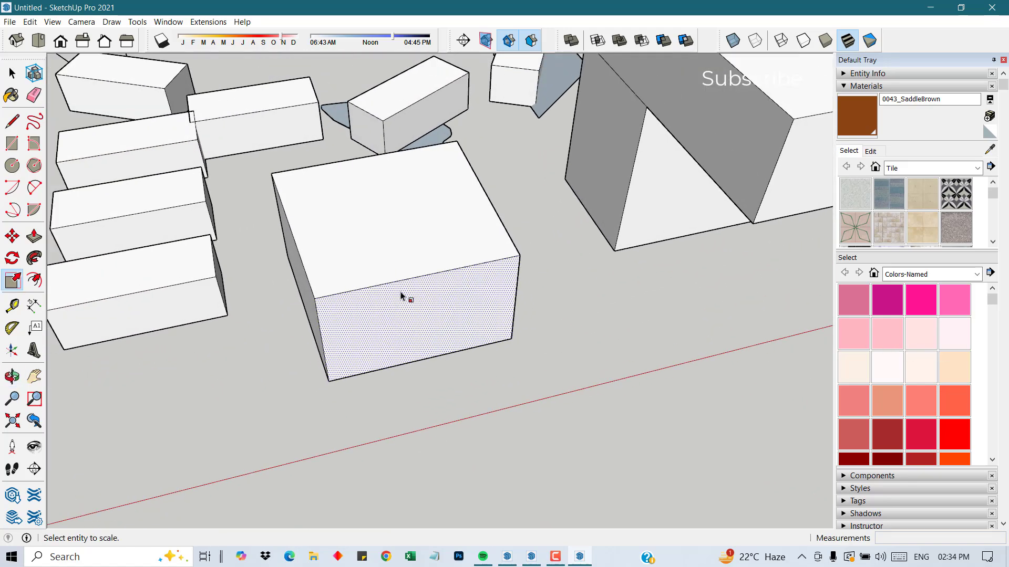
scroll(401, 295, down, 2)
middle_drag(232, 311, 513, 263)
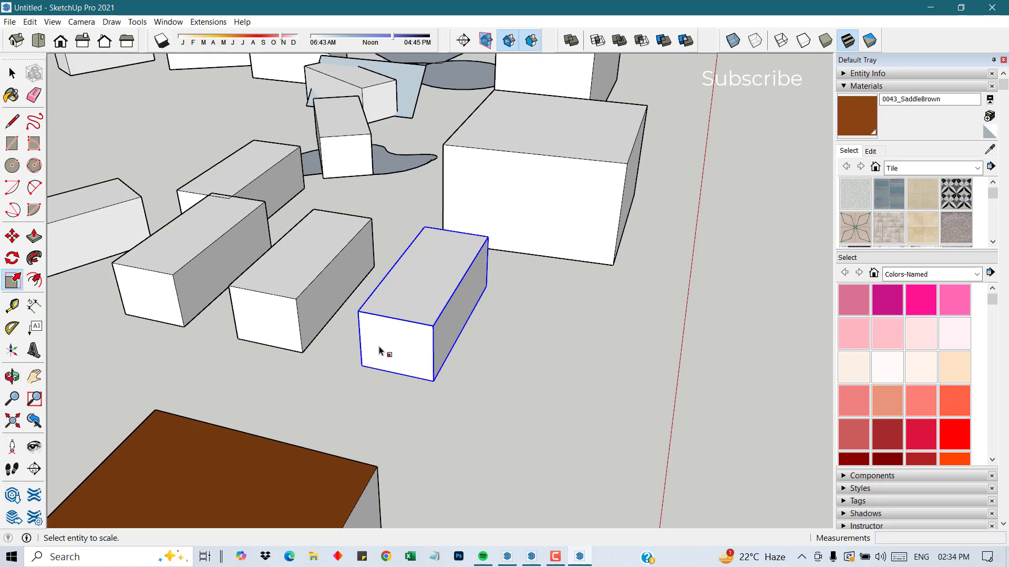
scroll(517, 317, down, 3)
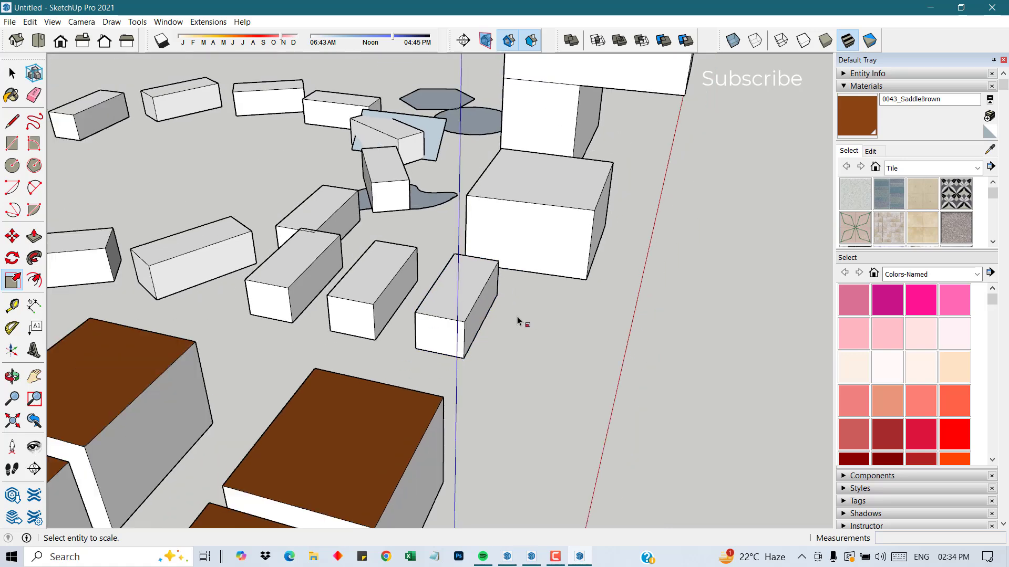
middle_drag(517, 316, 401, 349)
scroll(499, 288, up, 4)
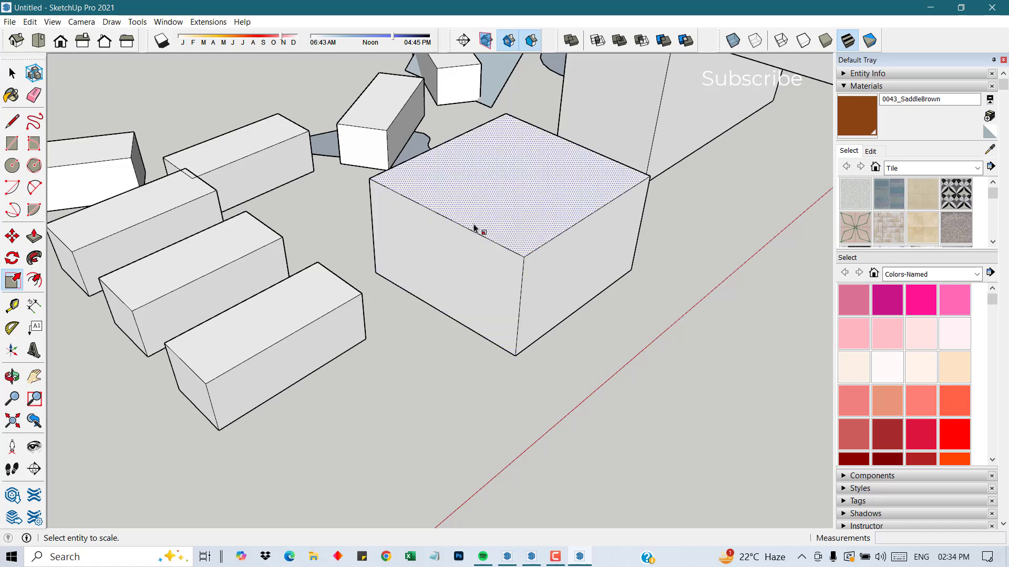
scroll(421, 299, down, 3)
middle_drag(421, 300, 494, 250)
scroll(305, 329, up, 3)
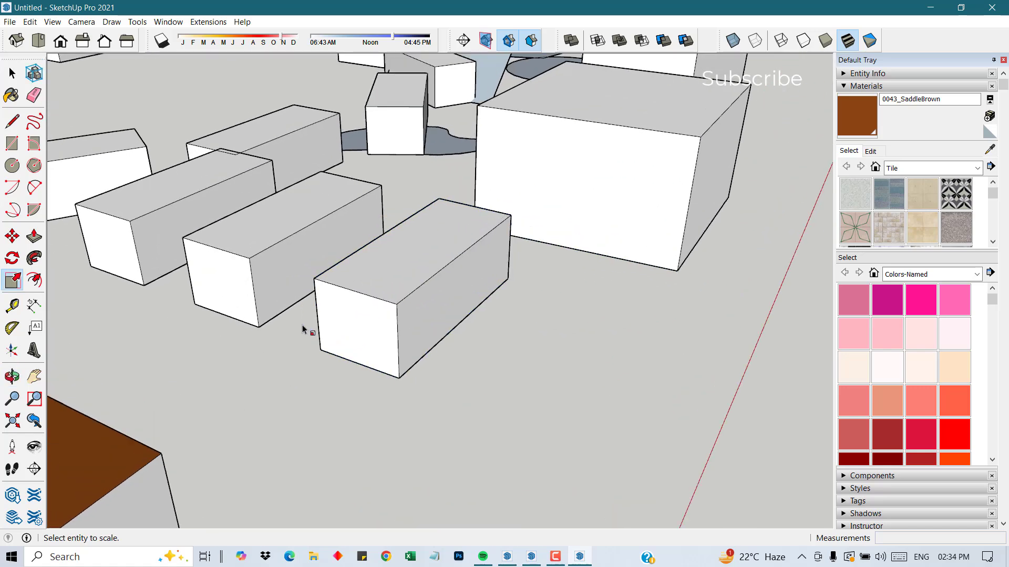
scroll(399, 317, up, 2)
click(397, 319)
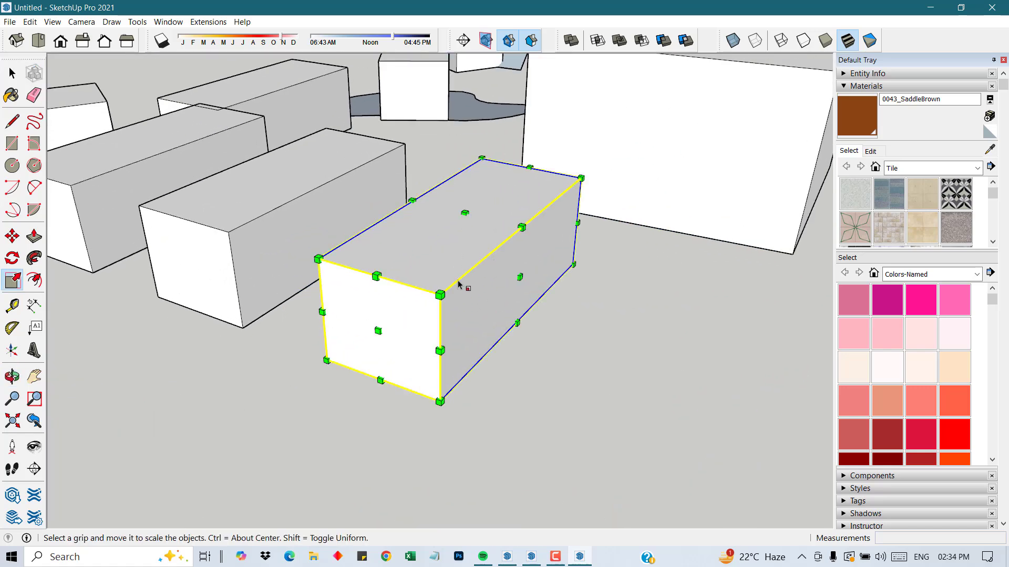
Shrink the small box uniformly to about 0.84 from an upper corner, about the opposite corner.
scroll(560, 334, down, 2)
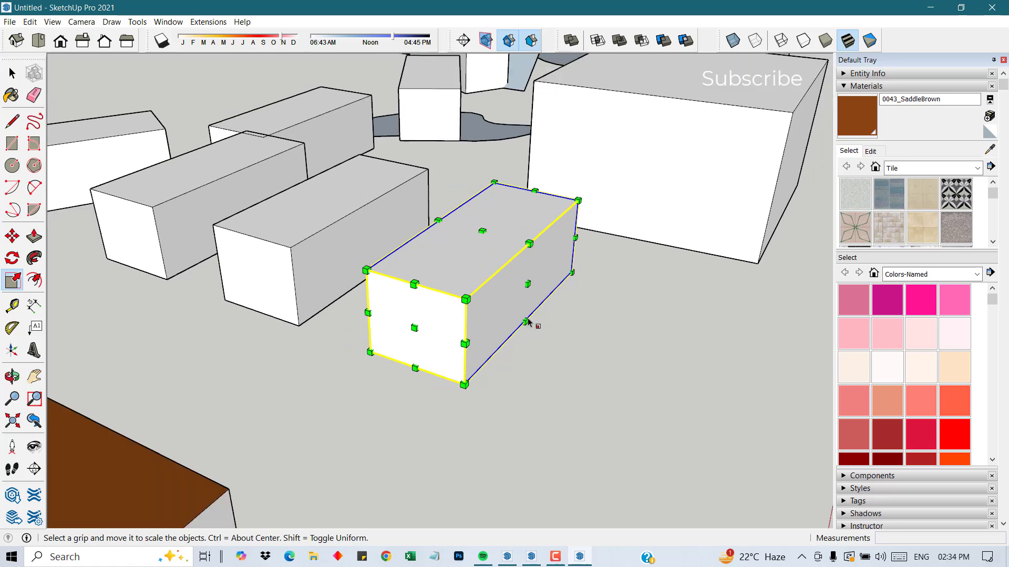
middle_drag(528, 322, 409, 275)
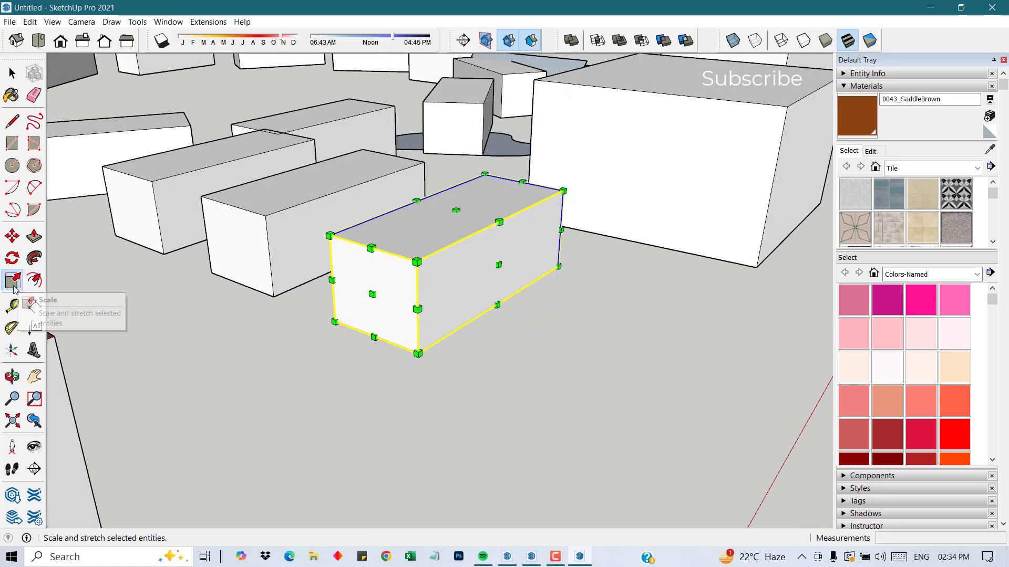
scroll(444, 258, up, 2)
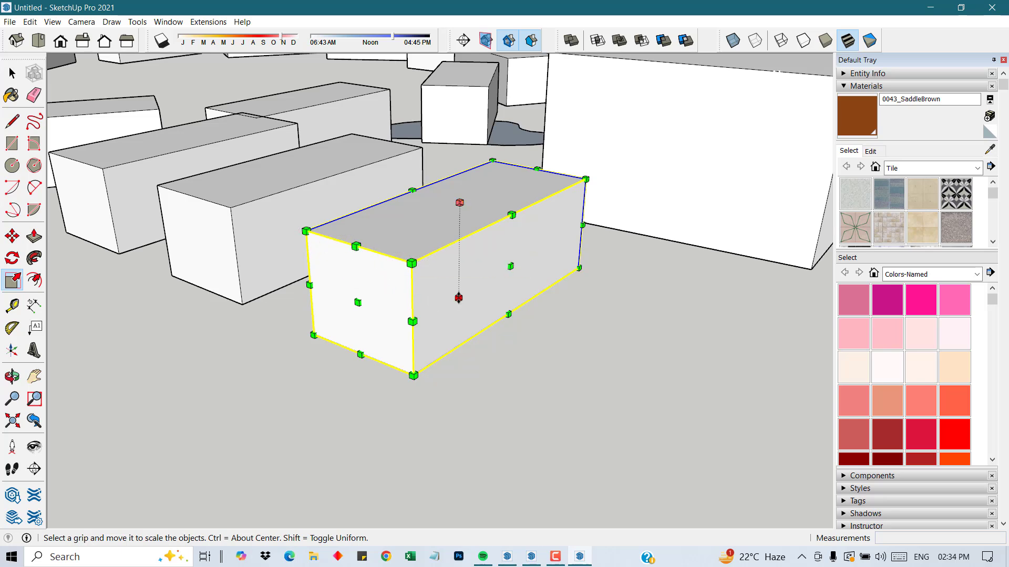
middle_drag(533, 281, 453, 289)
scroll(507, 231, up, 3)
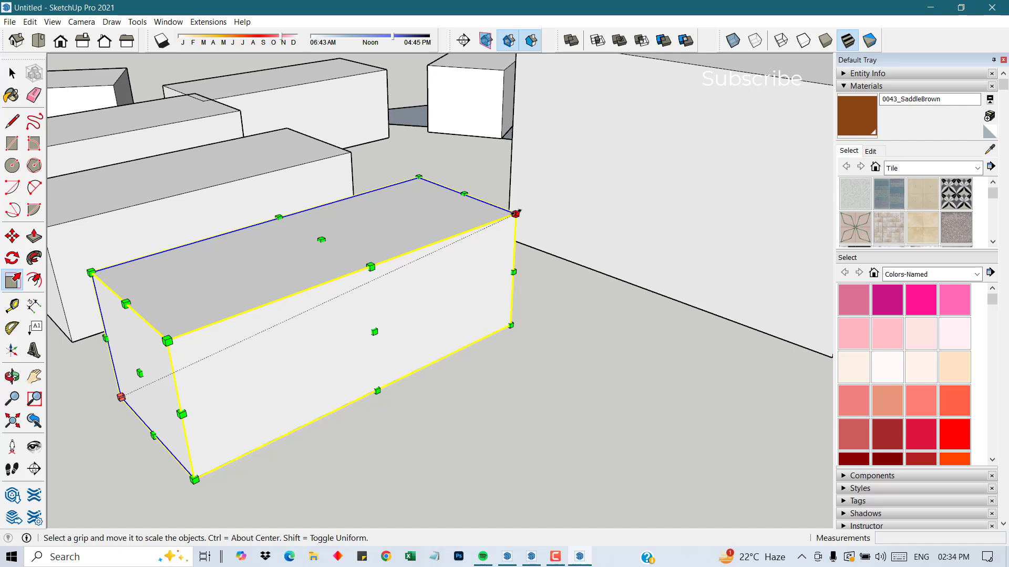
drag(516, 213, 461, 239)
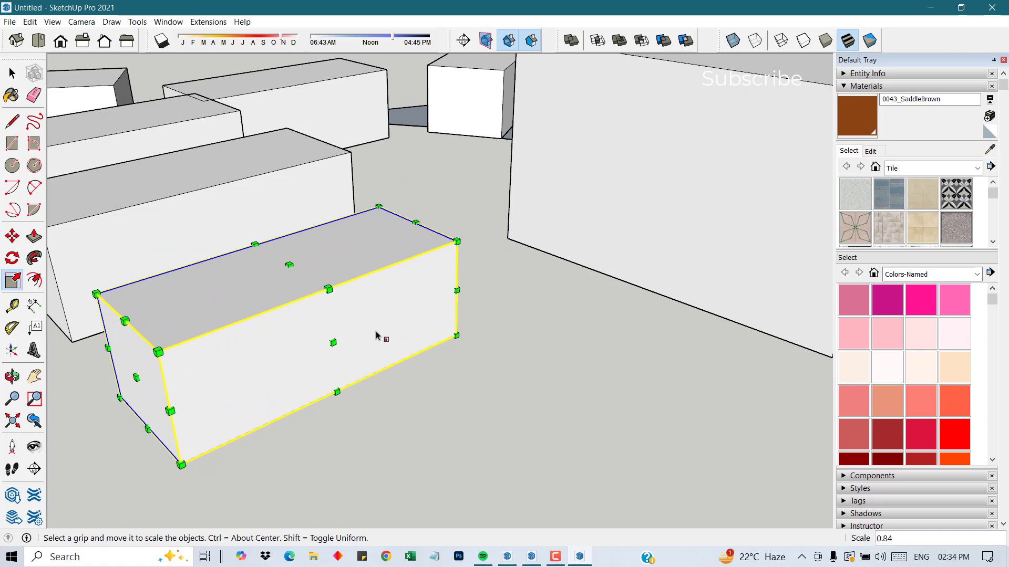
Widen the small box along the green axis by pulling its long side face outward.
scroll(508, 241, down, 2)
drag(374, 317, 405, 335)
scroll(420, 335, up, 3)
scroll(486, 294, down, 2)
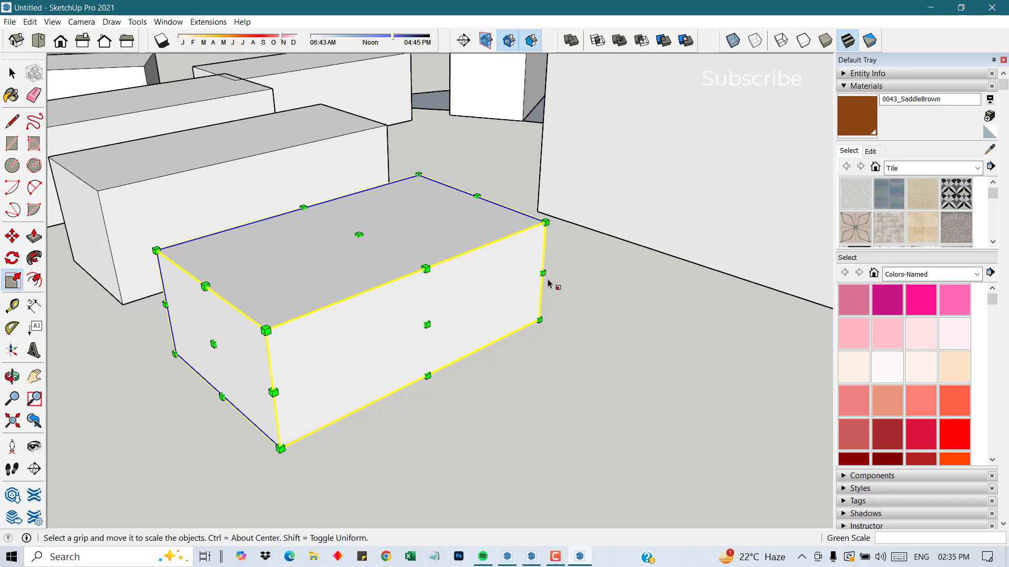
Scale the box in red and green together from a vertical edge, shortening its length and increasing its width.
scroll(548, 284, up, 4)
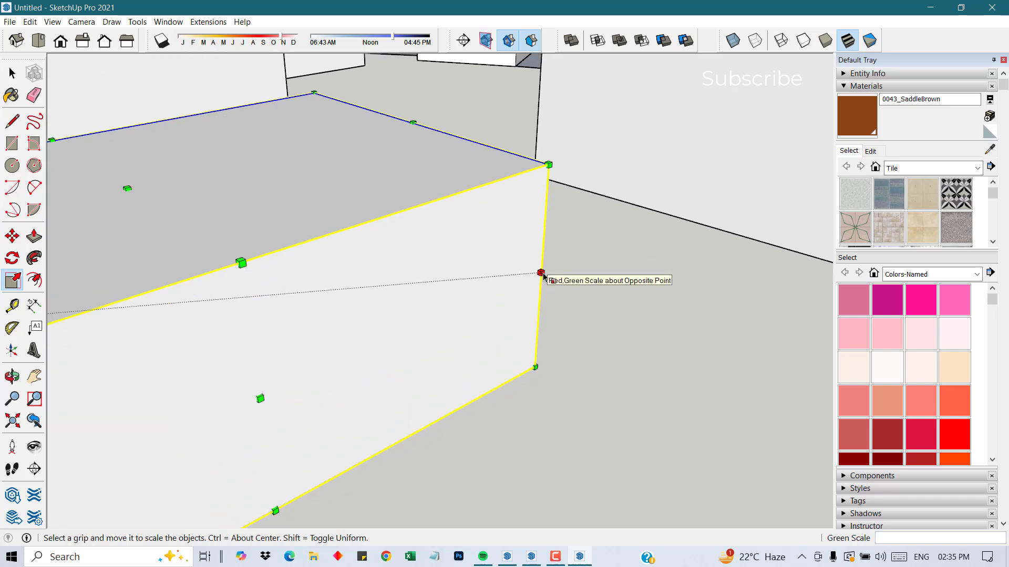
click(543, 274)
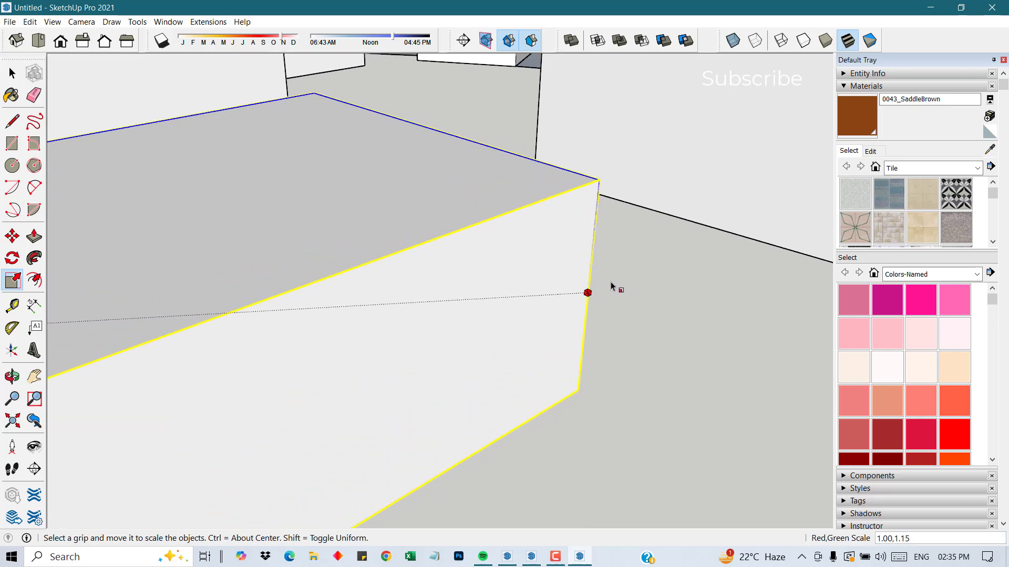
scroll(612, 284, down, 3)
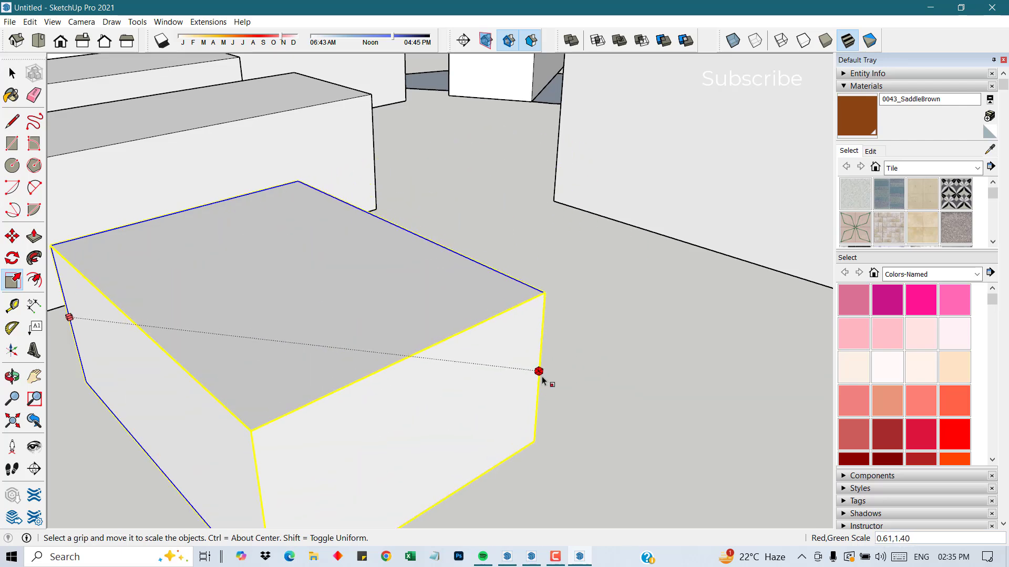
click(510, 325)
scroll(624, 268, down, 4)
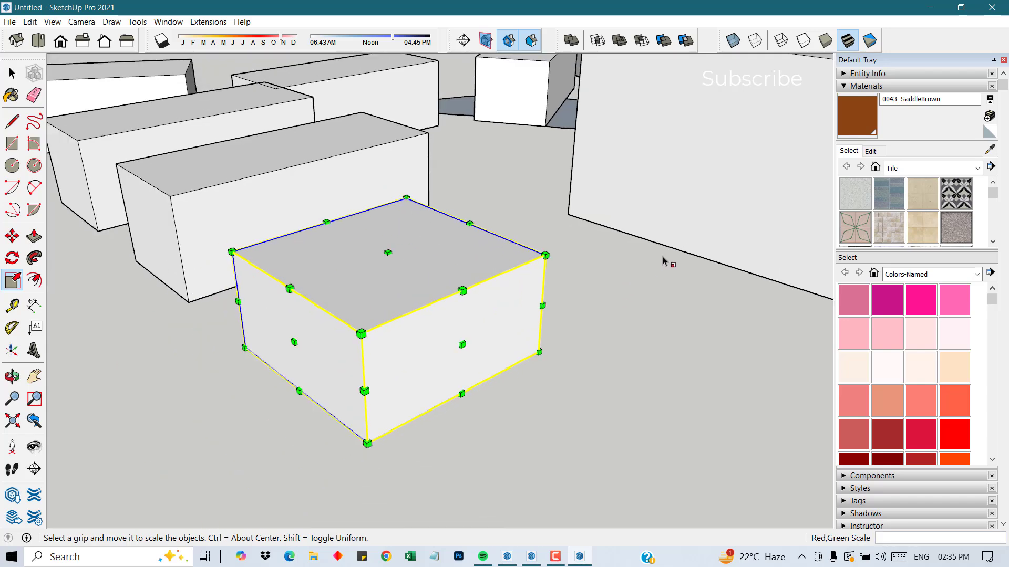
Narrow the box along the green axis by moving its side face inward.
scroll(473, 298, up, 4)
scroll(561, 271, down, 4)
scroll(552, 332, up, 4)
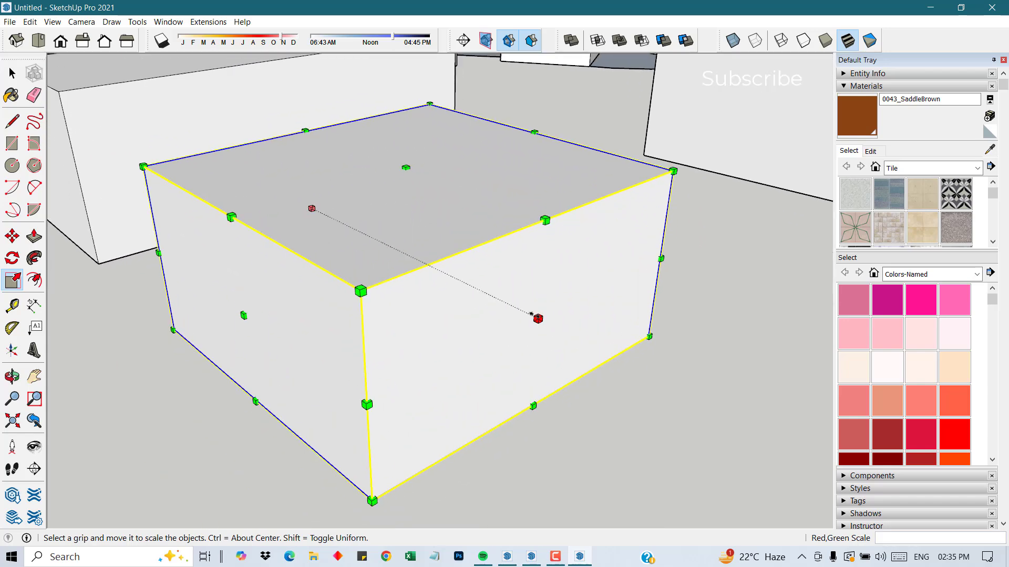
drag(537, 318, 480, 301)
scroll(434, 233, down, 3)
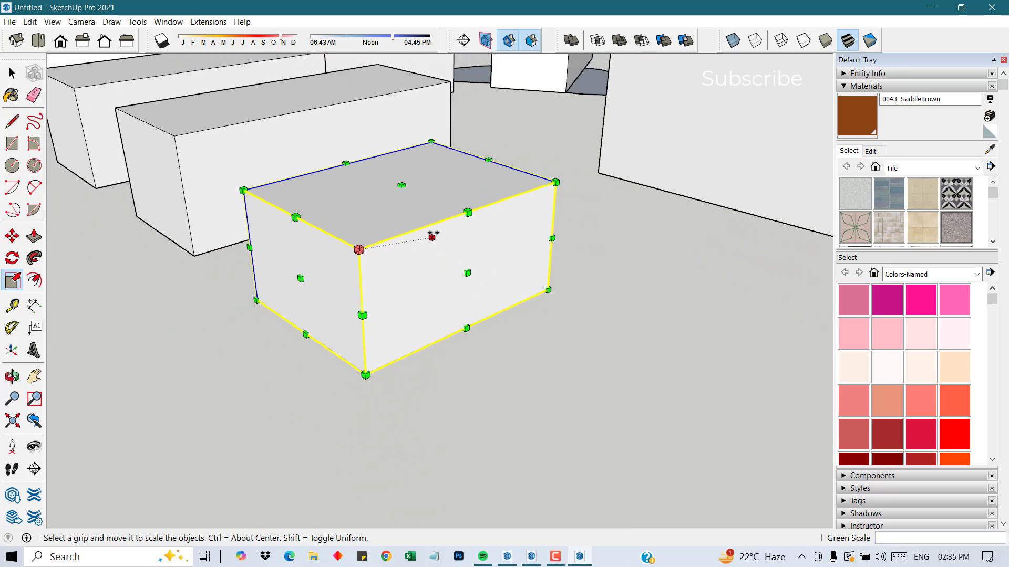
scroll(432, 235, down, 2)
Scale the box uniformly about the opposite point from its upper outer corner.
middle_drag(540, 331, 362, 285)
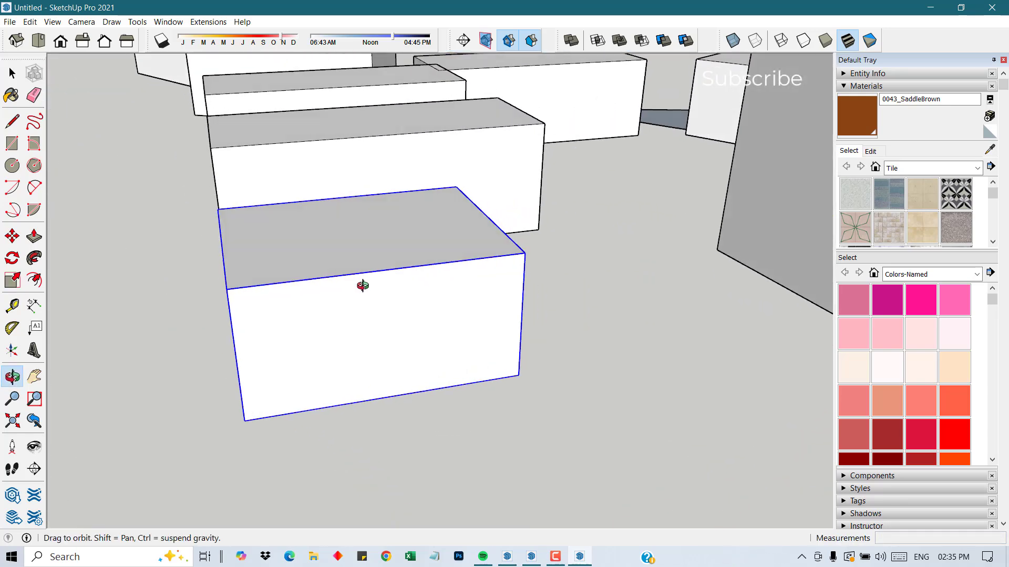
middle_drag(482, 274, 578, 287)
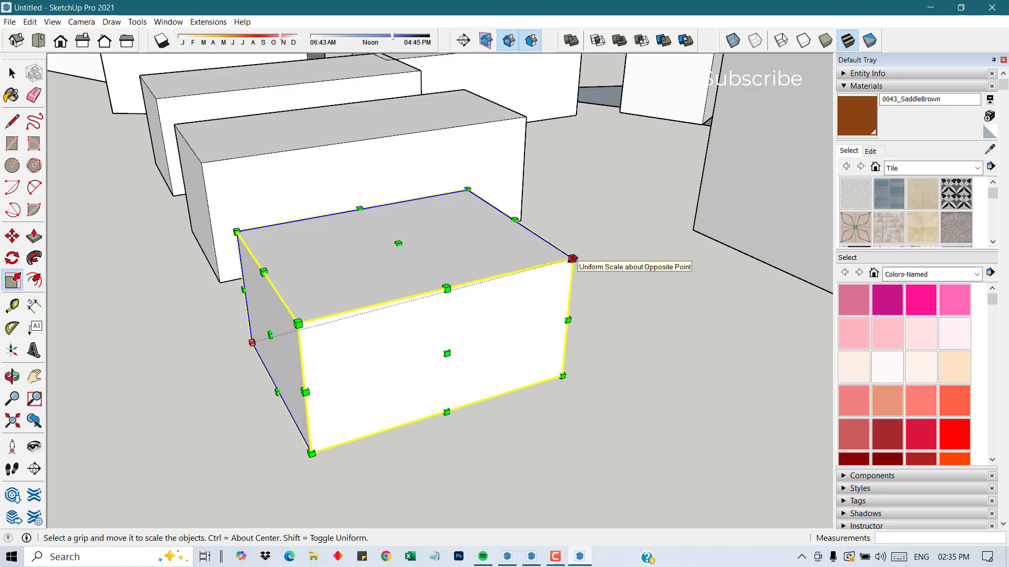
drag(572, 259, 720, 316)
scroll(486, 276, down, 3)
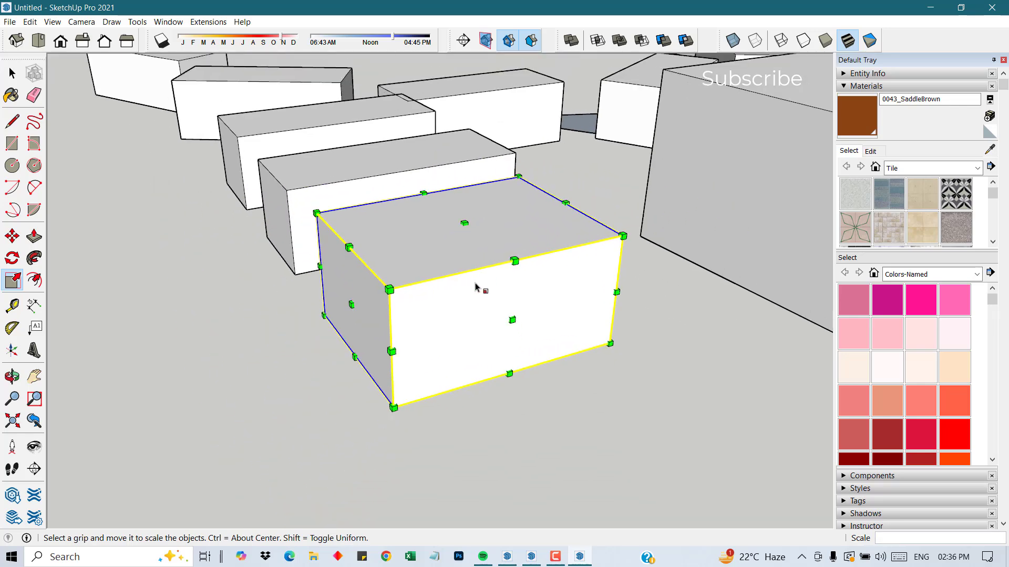
Stretch the box symmetrically about its center by pulling one side face outward.
middle_drag(478, 286, 632, 220)
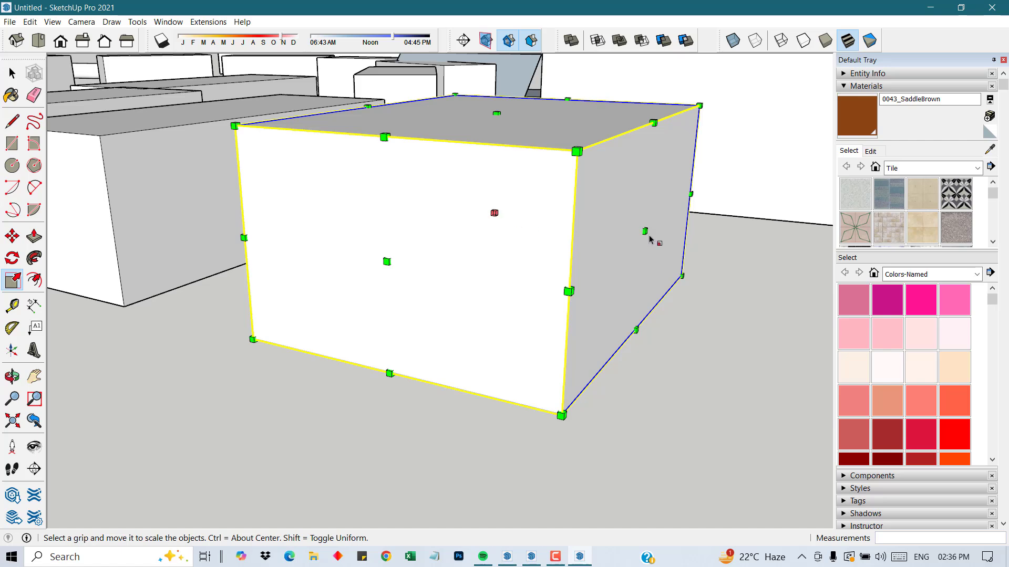
ctrl+drag(643, 231, 715, 238)
scroll(603, 243, down, 2)
Scale the box in red and green about its center from a vertical edge, and check its new proportions.
middle_drag(644, 258, 159, 277)
scroll(159, 275, up, 3)
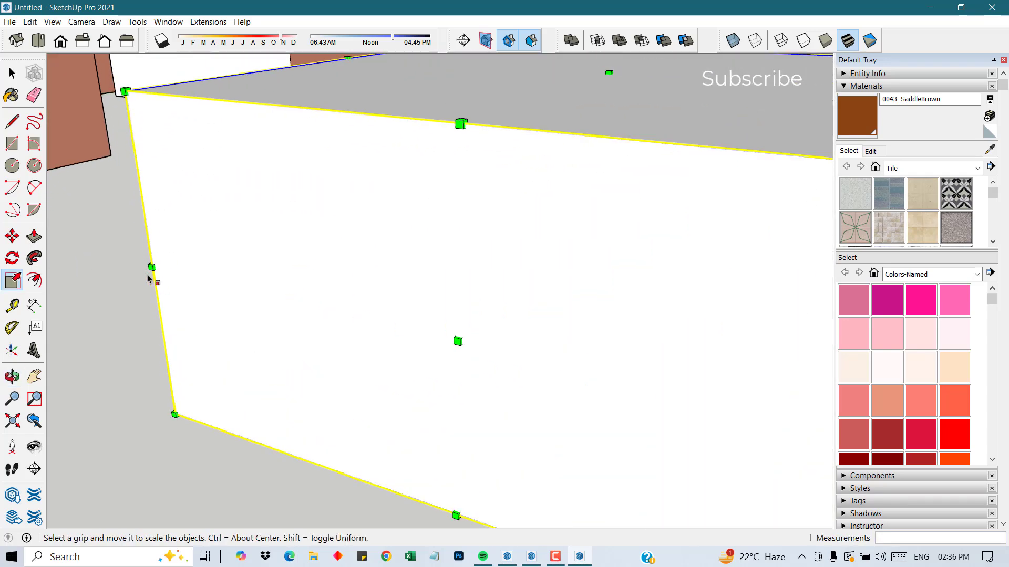
scroll(149, 275, up, 2)
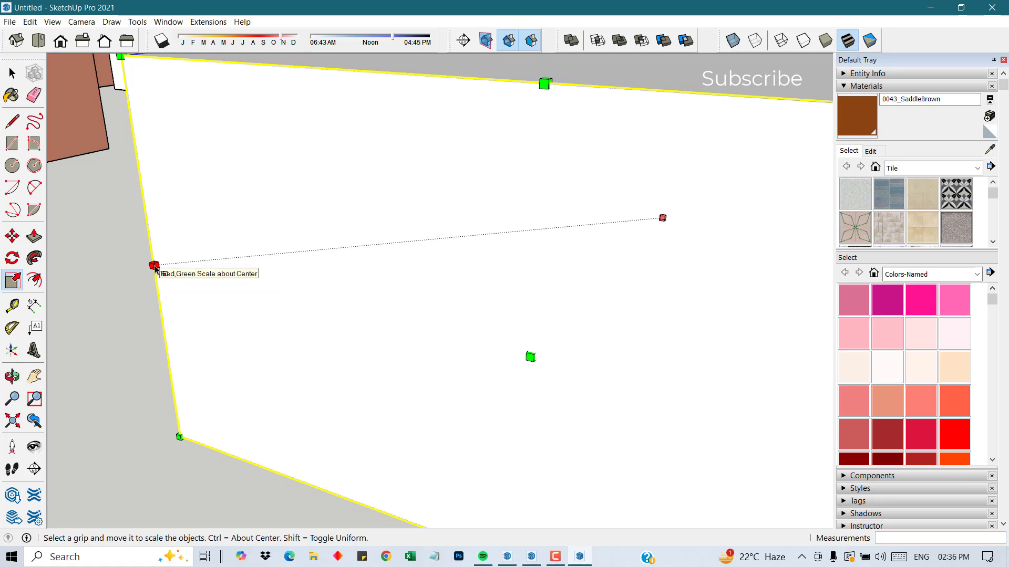
drag(154, 266, 147, 326)
scroll(174, 301, down, 5)
scroll(475, 336, down, 6)
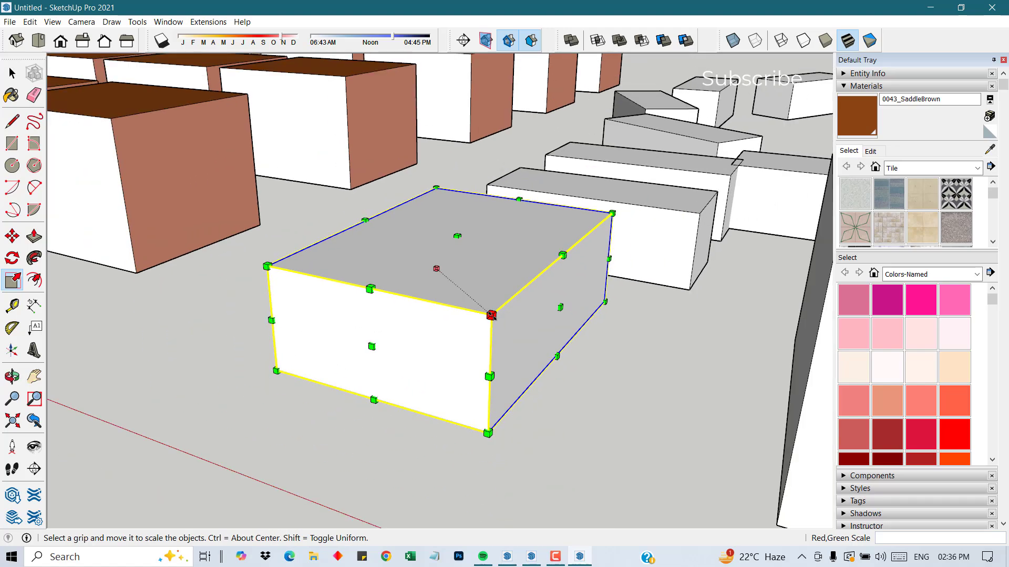
middle_drag(465, 346, 659, 367)
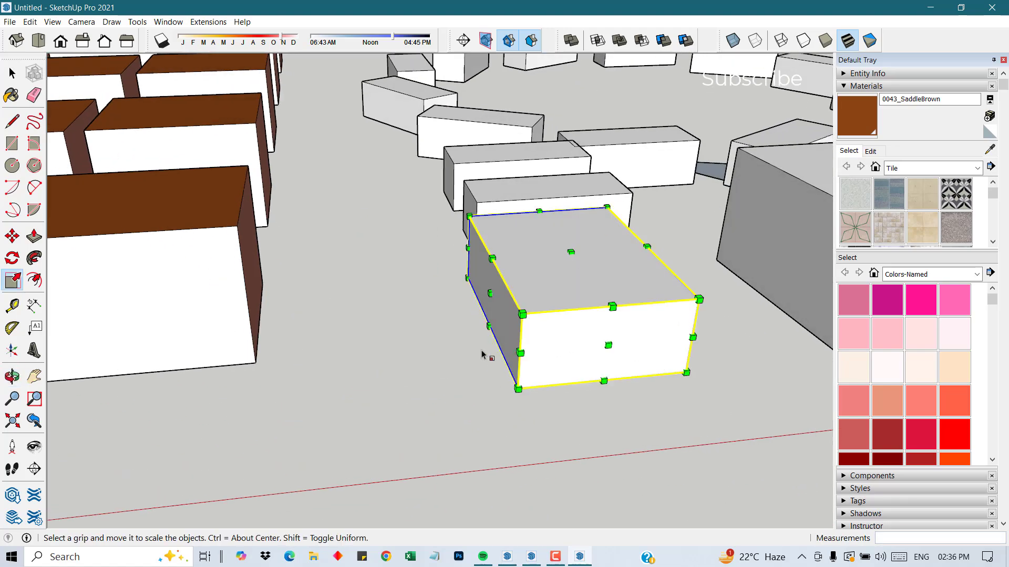
middle_drag(481, 355, 302, 378)
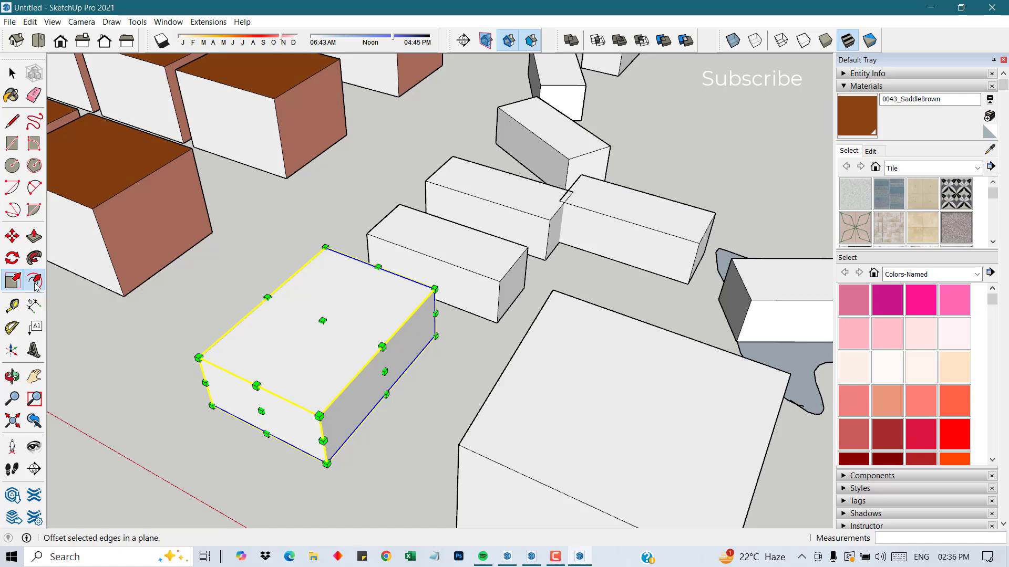
Leave scaling, deselect the box, and examine the broad top face of the large raised block for Offset.
click(34, 281)
click(12, 75)
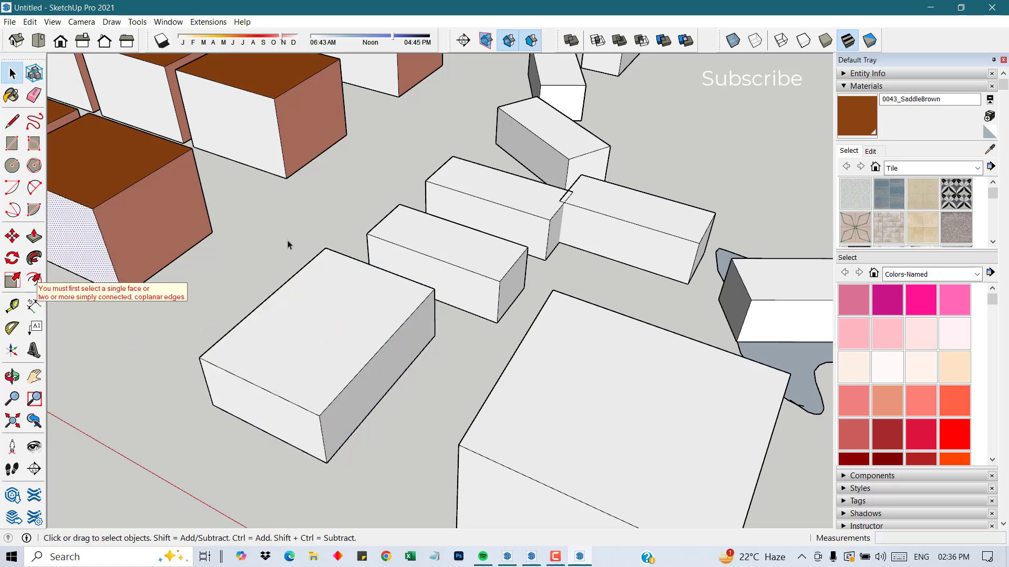
scroll(635, 288, down, 2)
middle_drag(637, 290, 710, 471)
scroll(409, 320, down, 3)
scroll(409, 319, down, 3)
scroll(164, 315, down, 4)
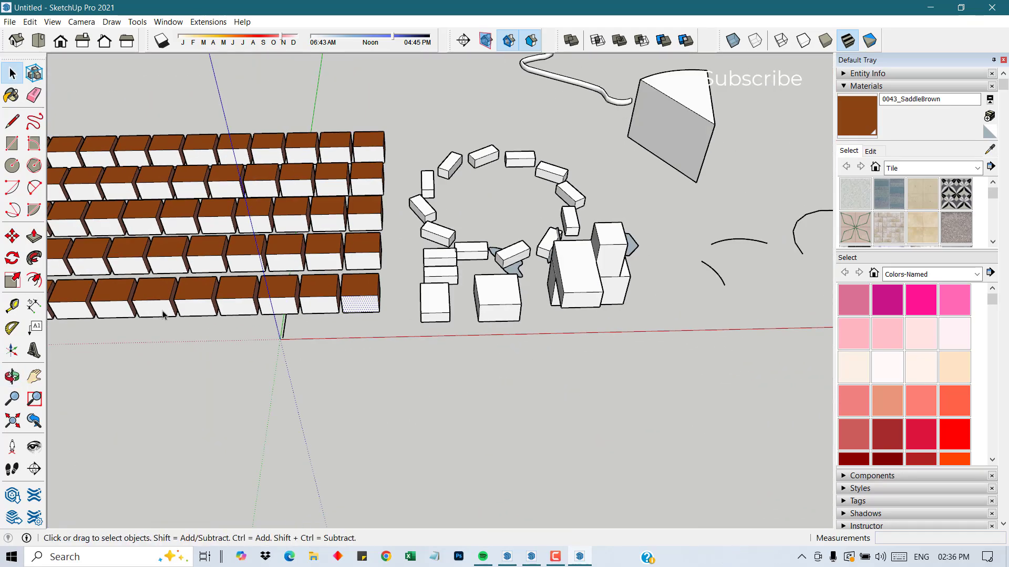
scroll(442, 286, up, 5)
middle_drag(462, 317, 531, 305)
scroll(487, 277, up, 3)
middle_drag(486, 277, 561, 302)
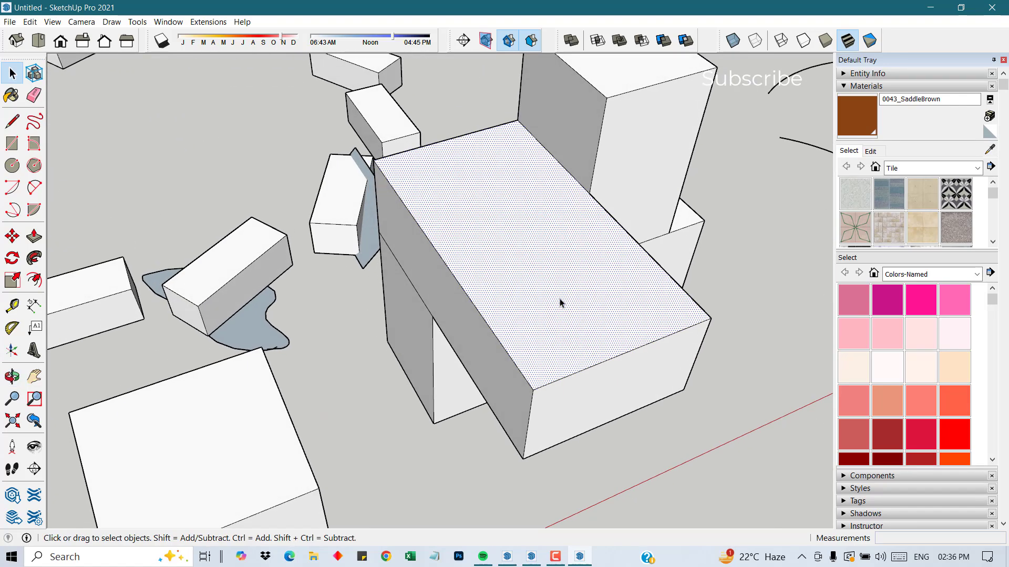
scroll(508, 279, down, 2)
scroll(471, 226, up, 3)
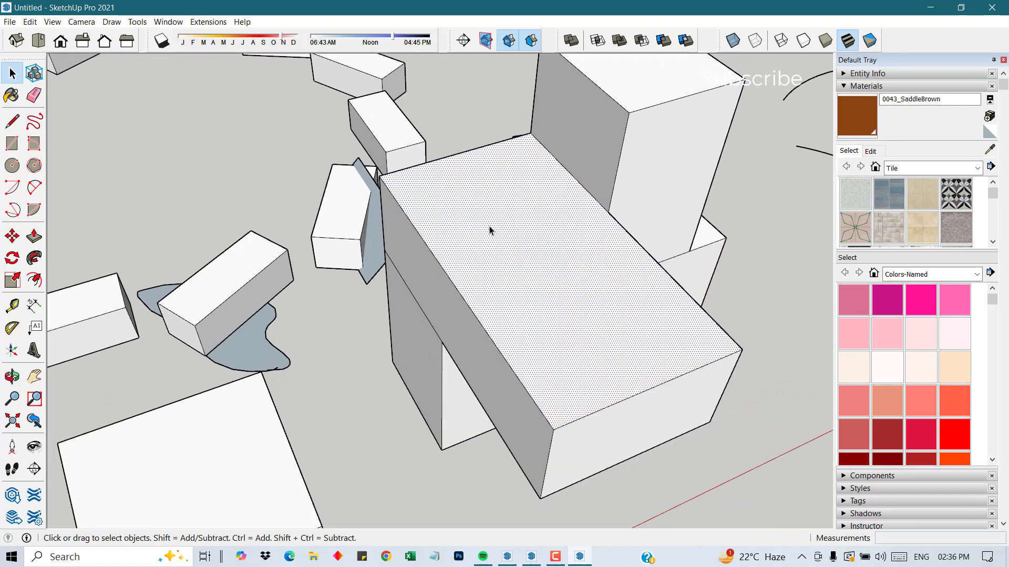
scroll(491, 232, down, 3)
scroll(519, 200, up, 2)
scroll(431, 388, down, 1)
scroll(540, 290, up, 2)
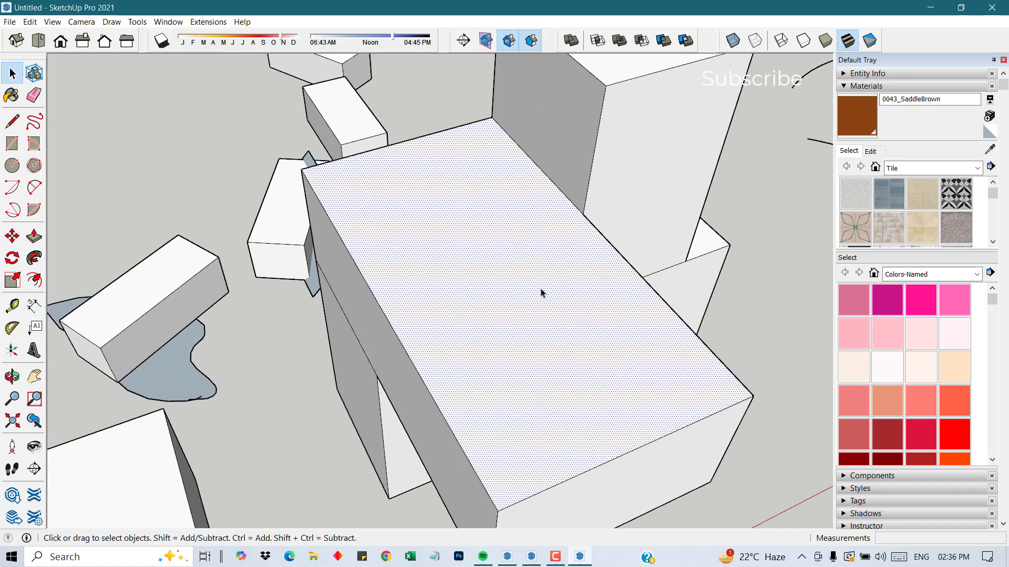
Offset the outline of the large raised block's top face 9" inward.
scroll(520, 237, down, 1)
scroll(524, 282, up, 1)
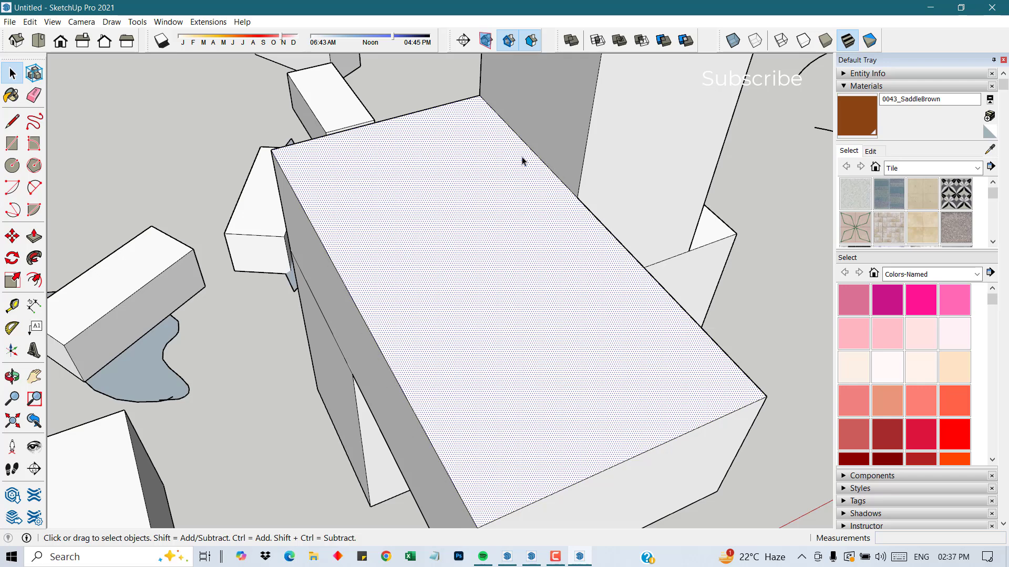
click(34, 280)
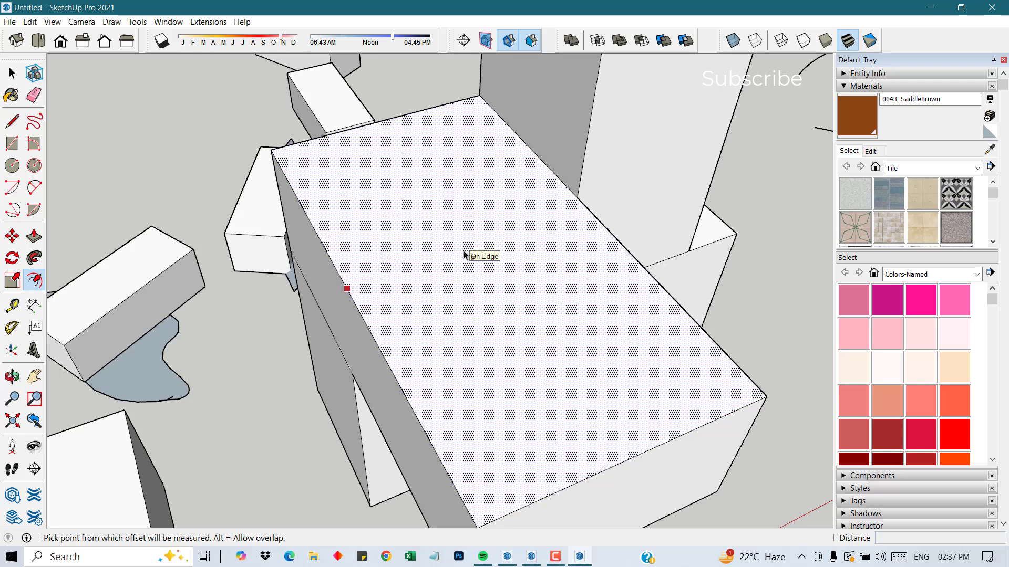
click(451, 256)
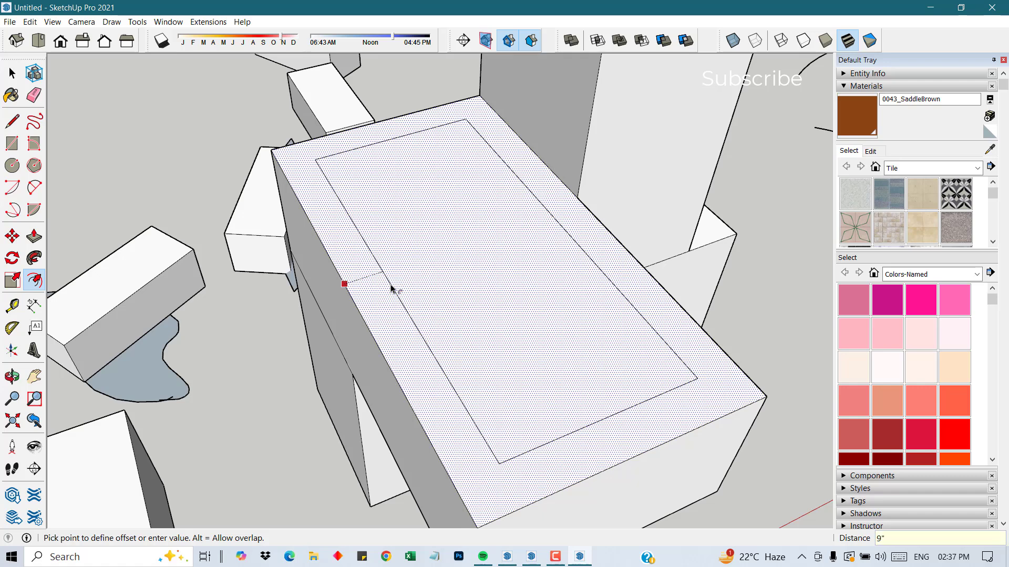
click(391, 288)
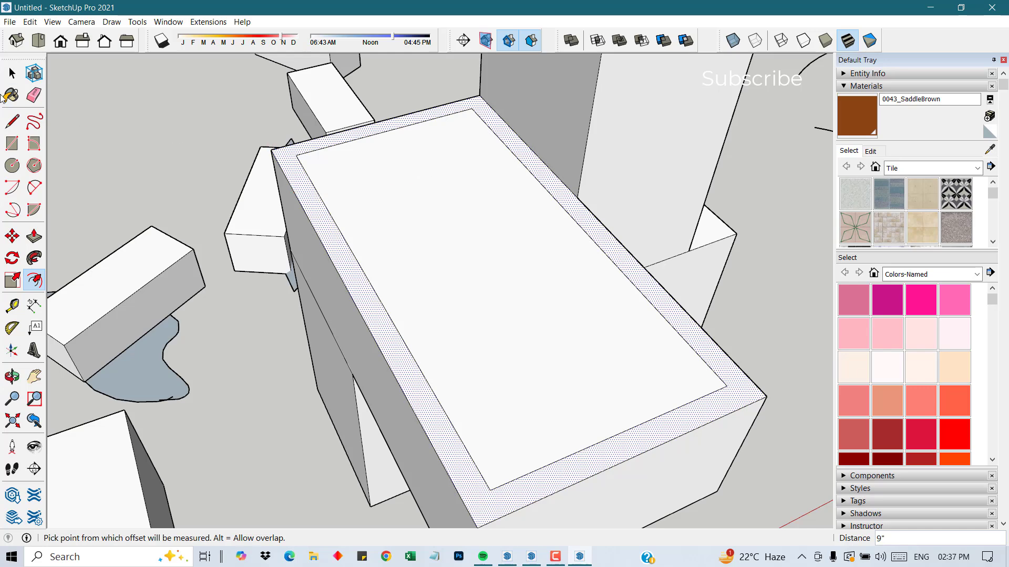
Push the inner face of the offset down into the block to hollow it into an open box with thick walls.
click(35, 236)
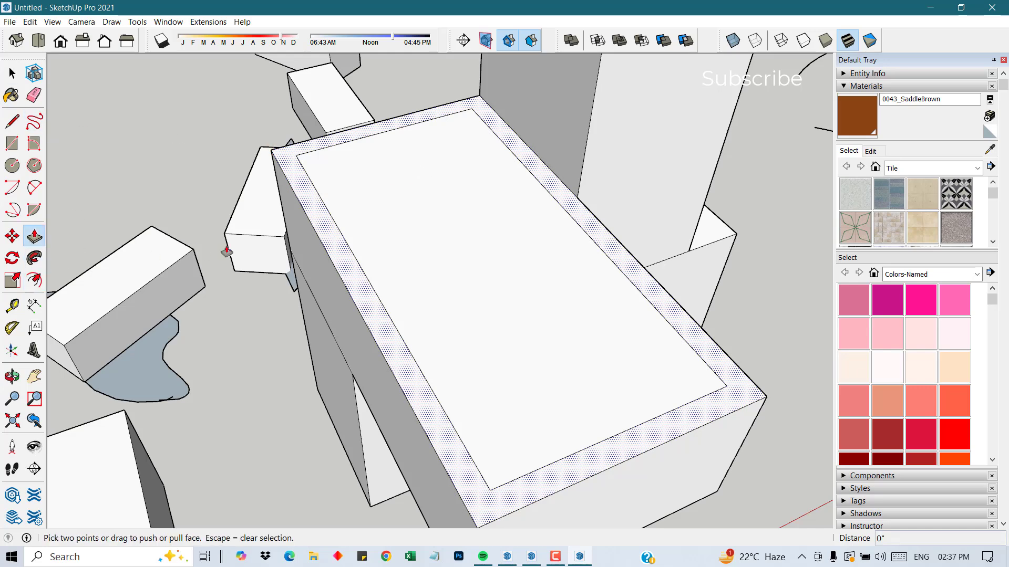
click(336, 249)
scroll(331, 224, down, 3)
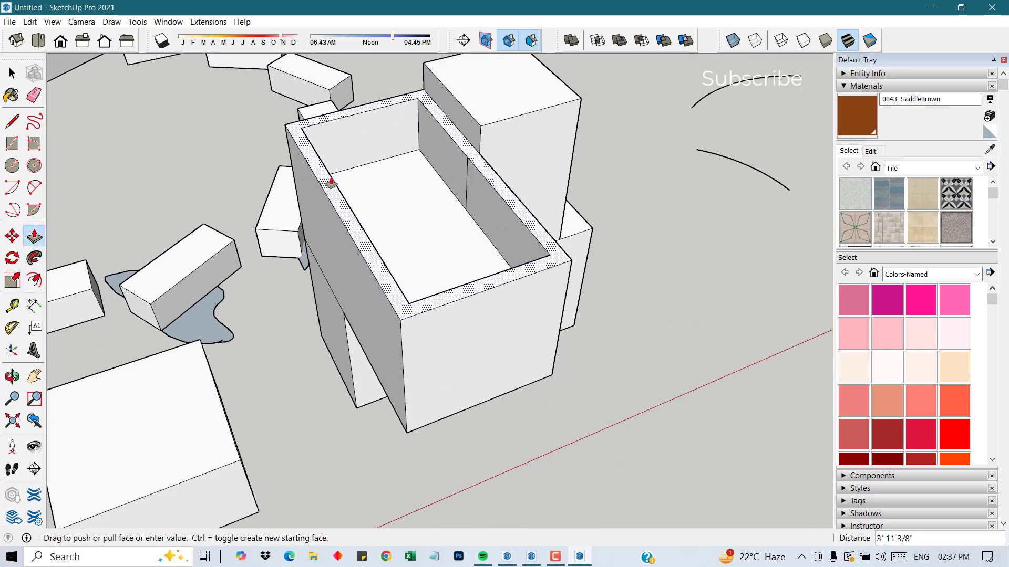
middle_drag(349, 164, 299, 97)
middle_drag(505, 167, 226, 210)
click(334, 131)
key(space)
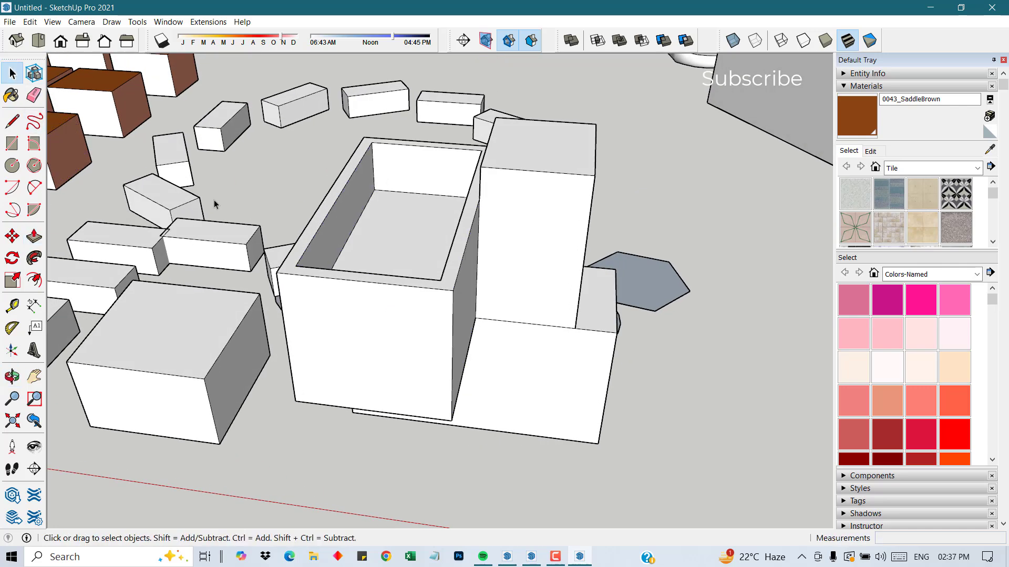
Paint the visible inner walls of the hollowed block with the 0044_DarkGoldenrod color from Colors-Named.
middle_drag(330, 435, 390, 430)
middle_drag(410, 261, 528, 287)
scroll(529, 288, down, 2)
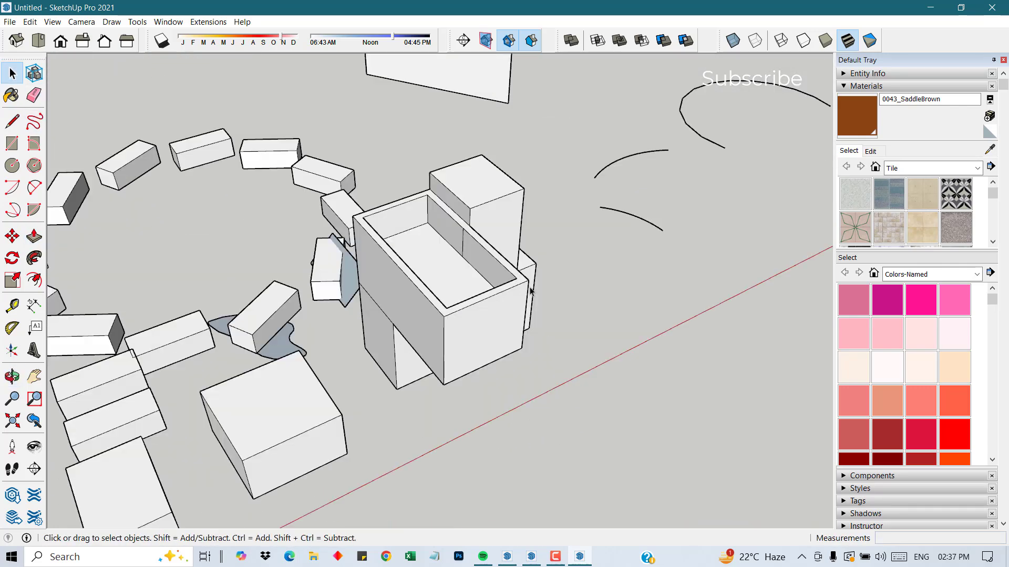
scroll(421, 229, up, 3)
middle_drag(482, 254, 708, 340)
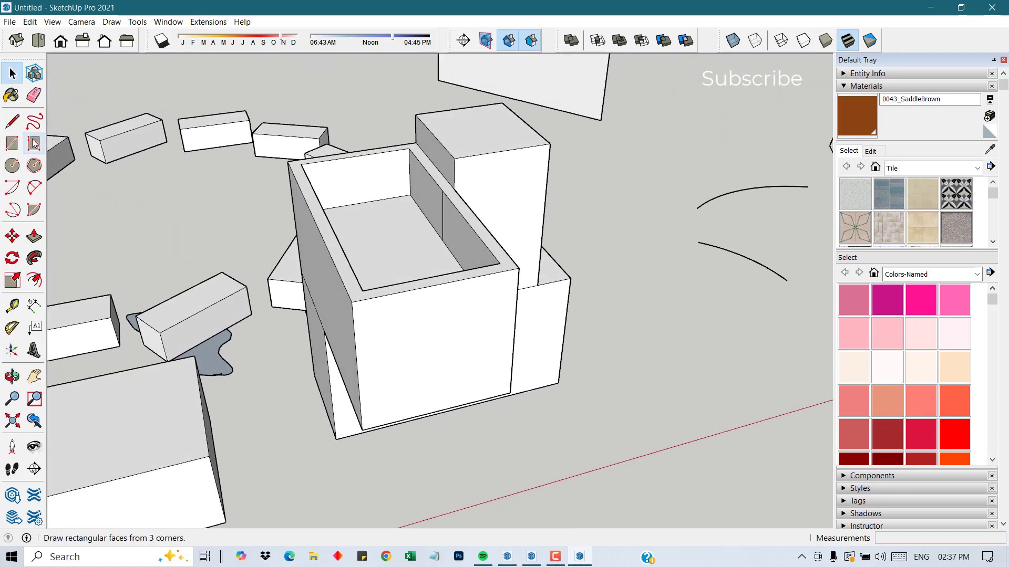
click(12, 95)
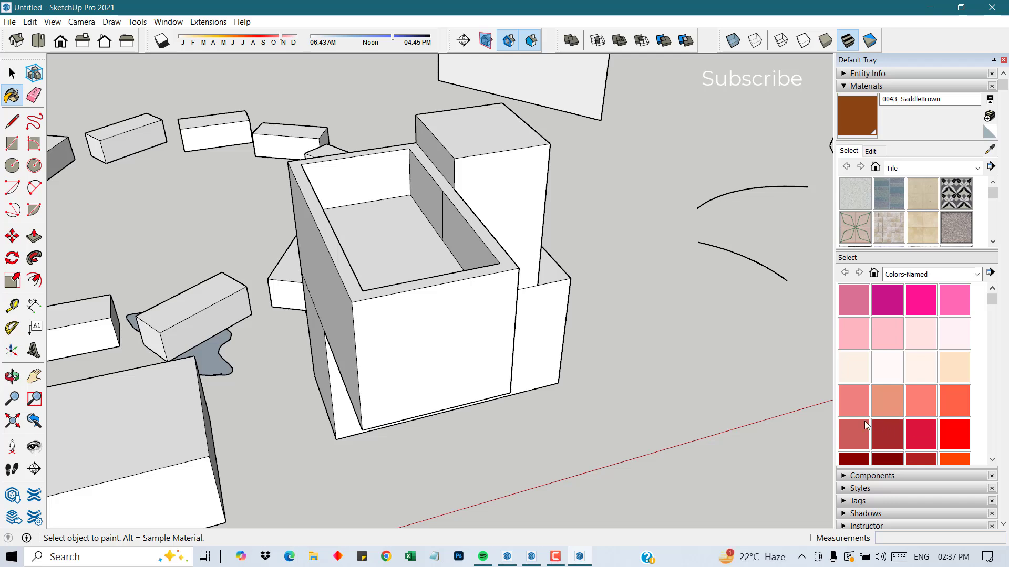
scroll(867, 416, down, 3)
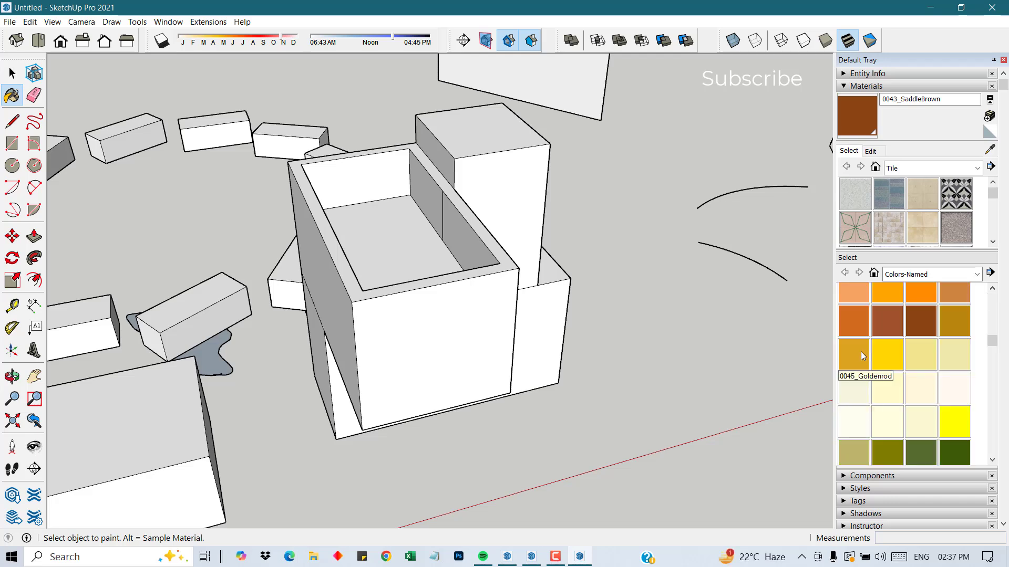
click(863, 355)
click(953, 332)
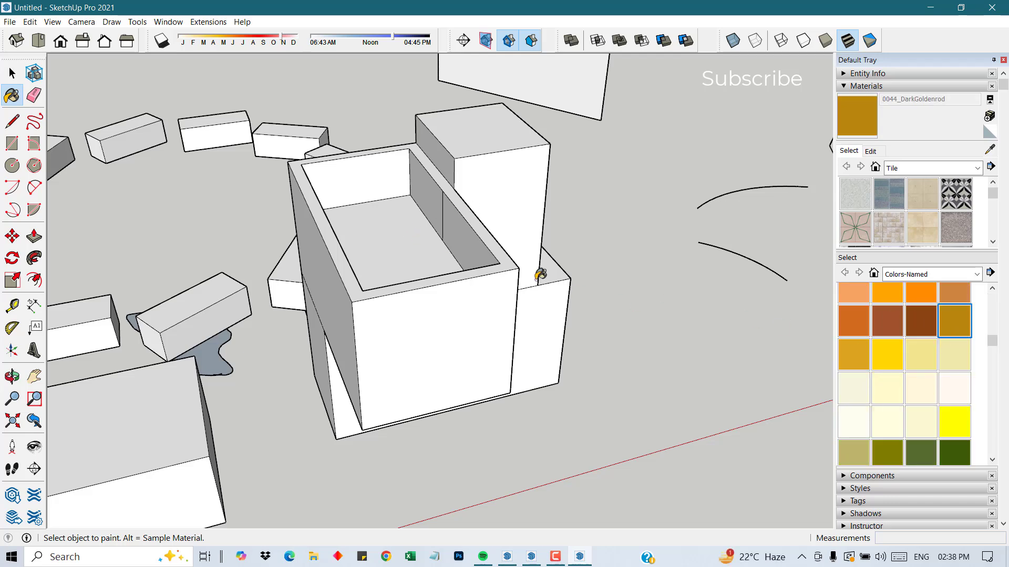
click(475, 237)
click(437, 193)
click(389, 162)
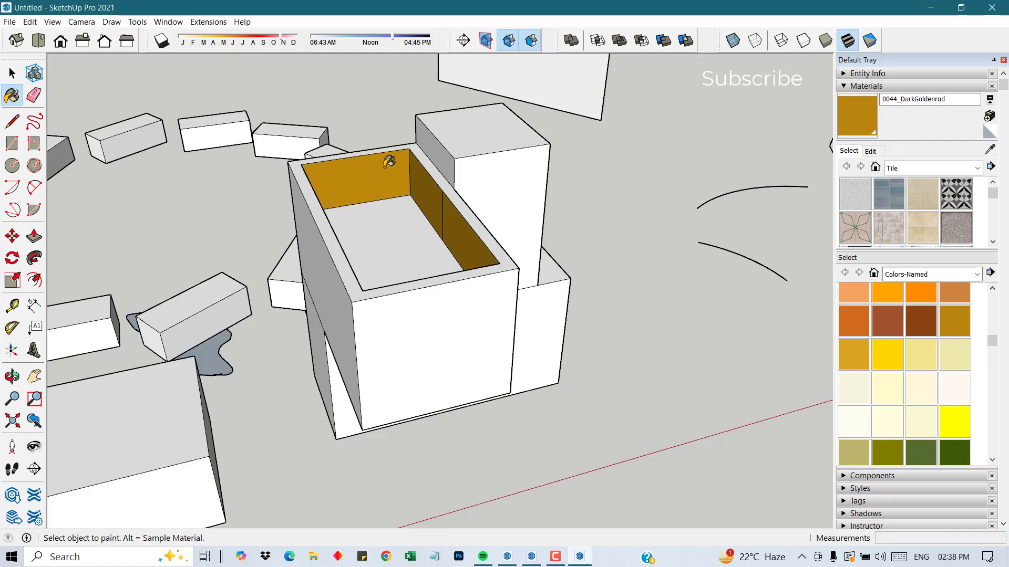
Paint the hollowed block's rim, front face, inner floor and outer long side with the same DarkGoldenrod color.
click(455, 193)
click(412, 300)
click(390, 239)
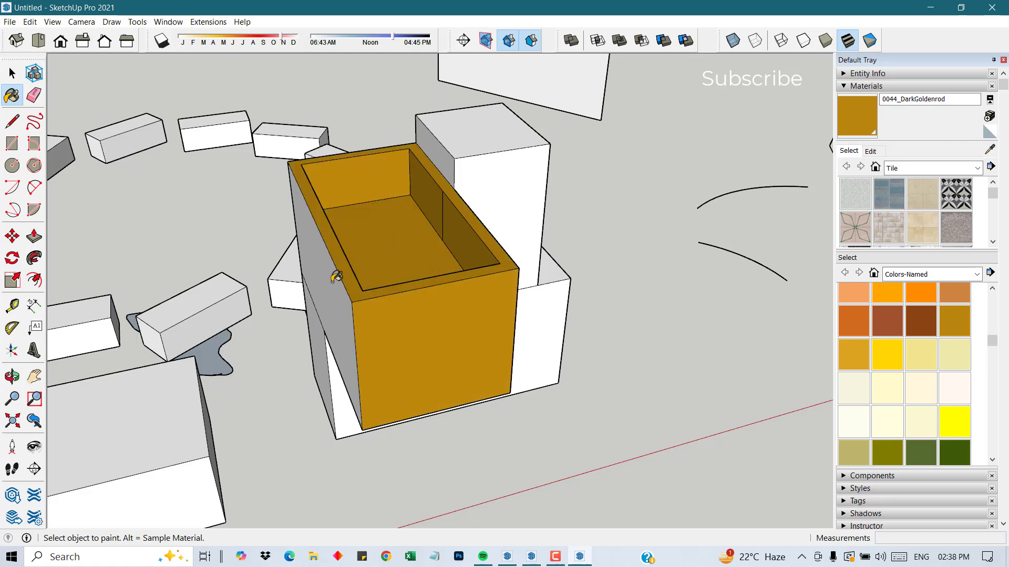
click(332, 282)
Select the hollowed block's inner floor and repaint it with the Default material.
middle_drag(624, 385, 795, 252)
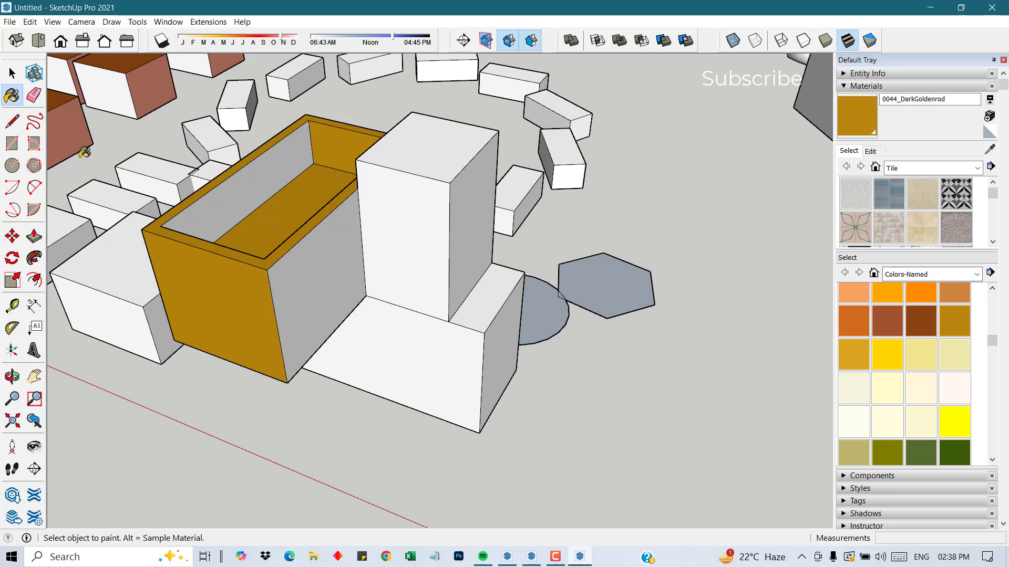
click(13, 71)
click(12, 70)
click(272, 232)
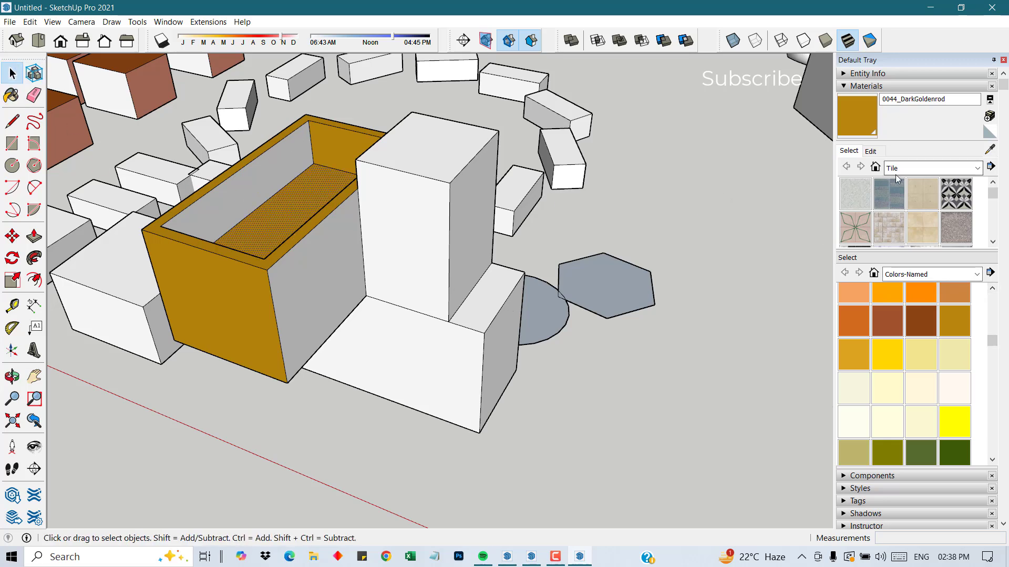
click(990, 133)
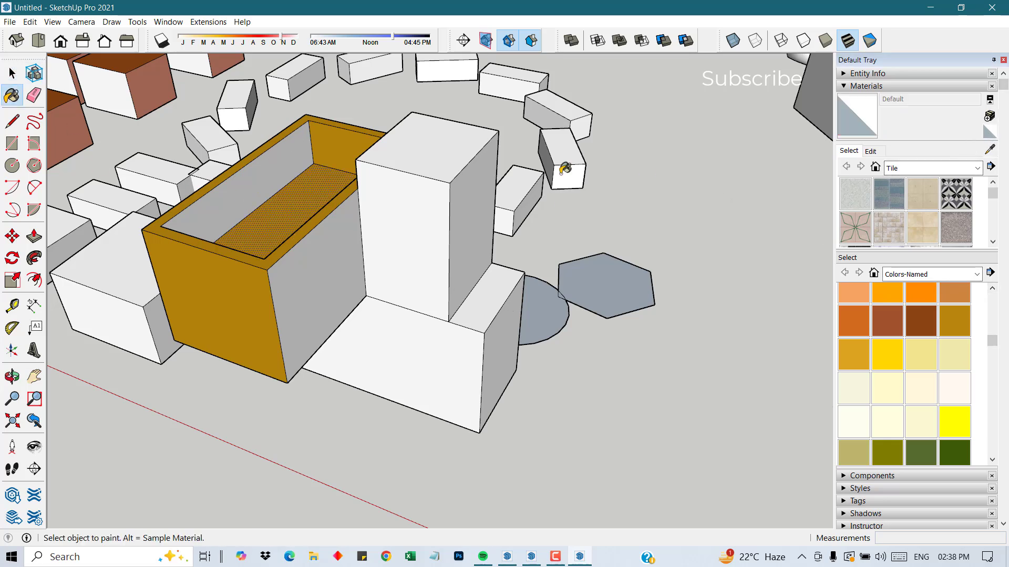
click(312, 205)
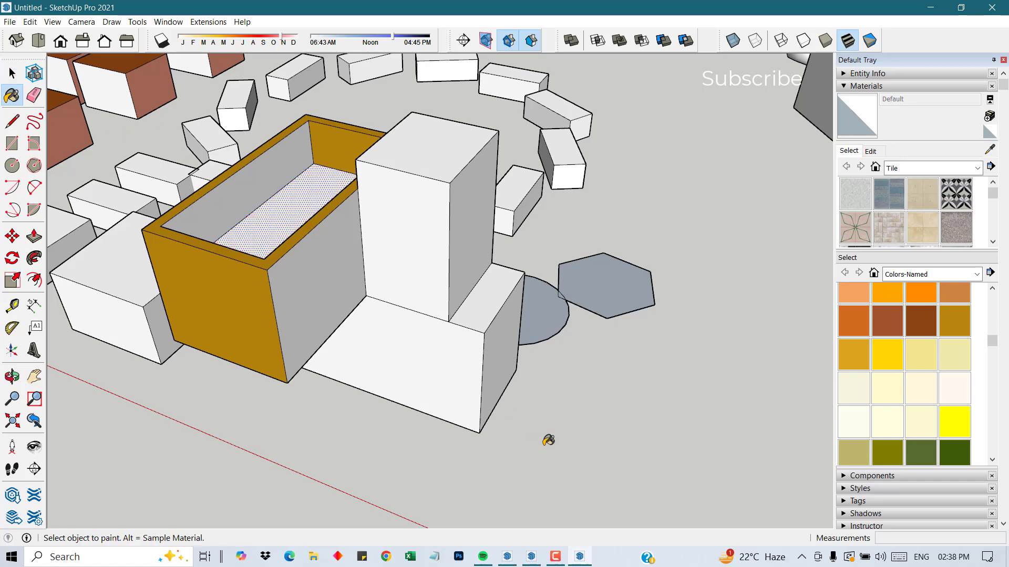
Measure the lower front edge of the white box beside the hollowed block, corner to corner, with the Tape Measure tool.
scroll(545, 442, down, 3)
middle_drag(436, 362, 530, 363)
scroll(505, 291, up, 4)
mouse_move(505, 291)
middle_down()
mouse_move(687, 257)
mouse_move(604, 310)
mouse_move(488, 324)
middle_up()
scroll(428, 247, down, 4)
scroll(405, 296, down, 2)
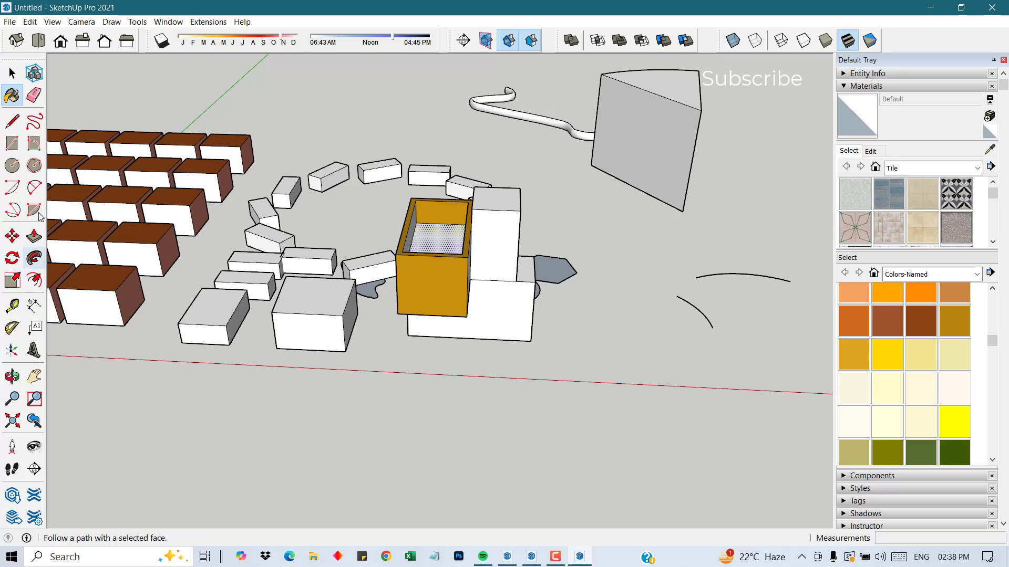
click(12, 73)
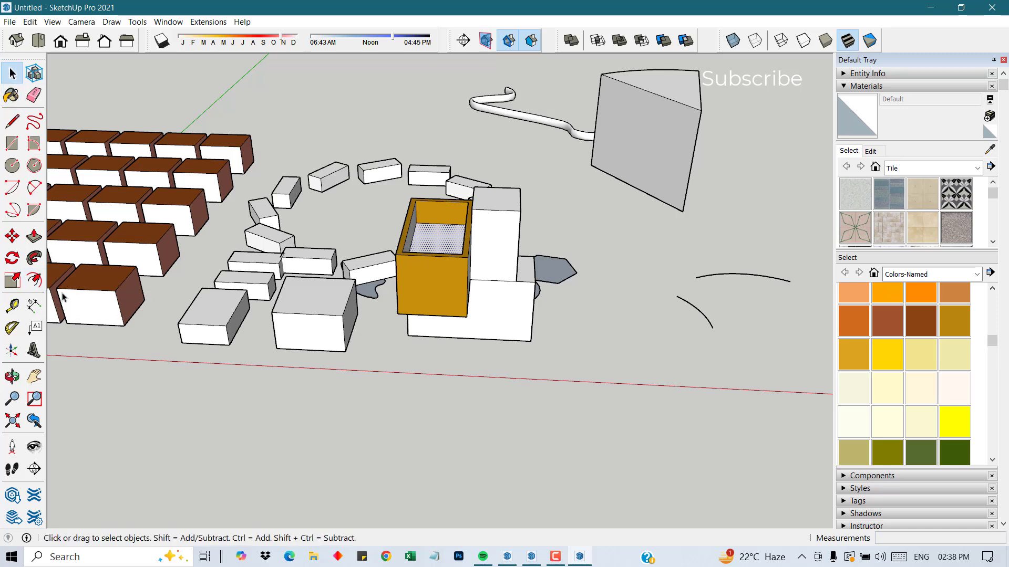
click(12, 306)
scroll(308, 333, up, 8)
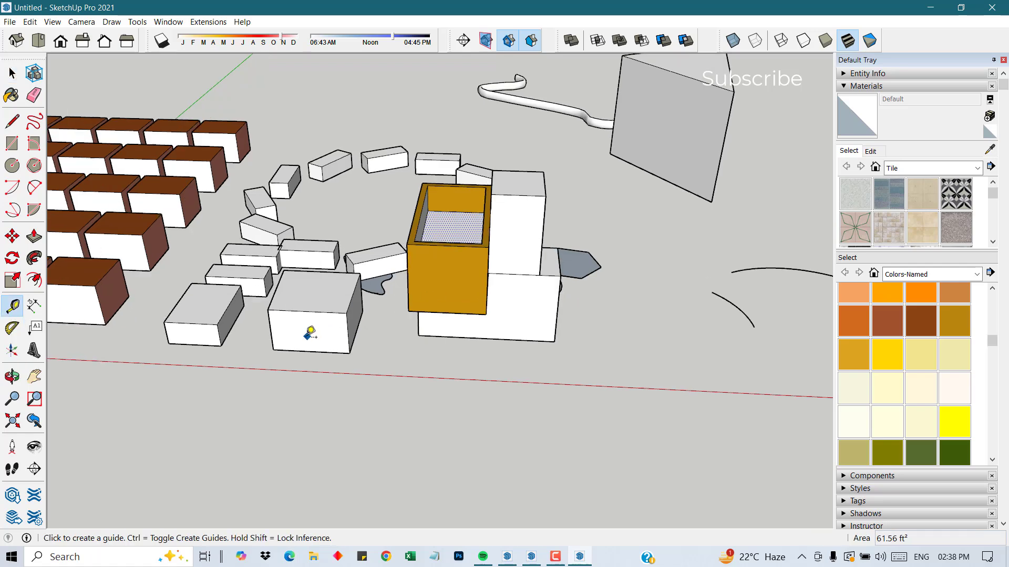
click(264, 334)
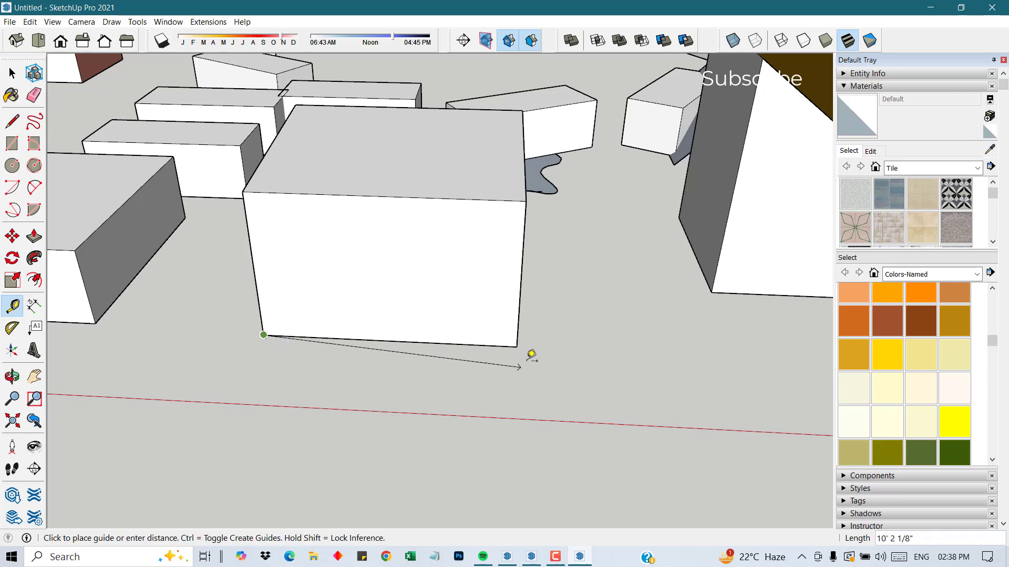
click(518, 346)
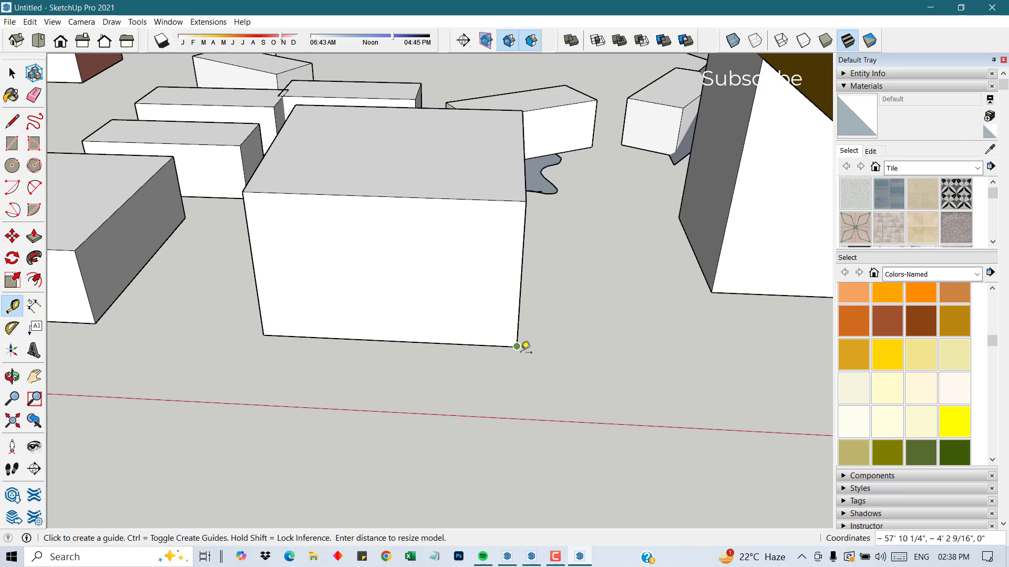
Create a guide line on the white box's front face, parallel to and 2' below its upper front edge.
scroll(416, 409, down, 5)
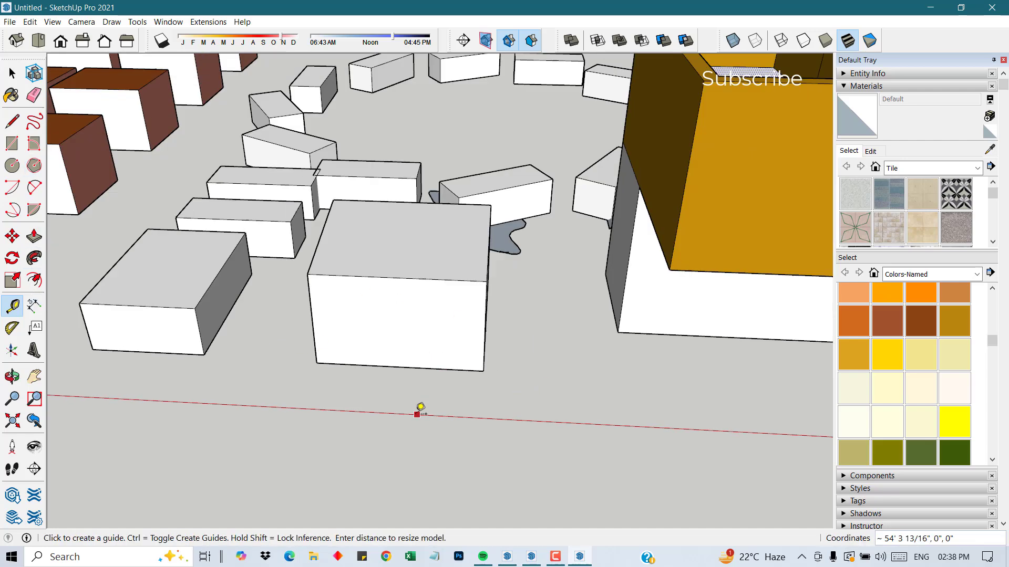
scroll(385, 357, up, 7)
middle_drag(389, 348, 464, 193)
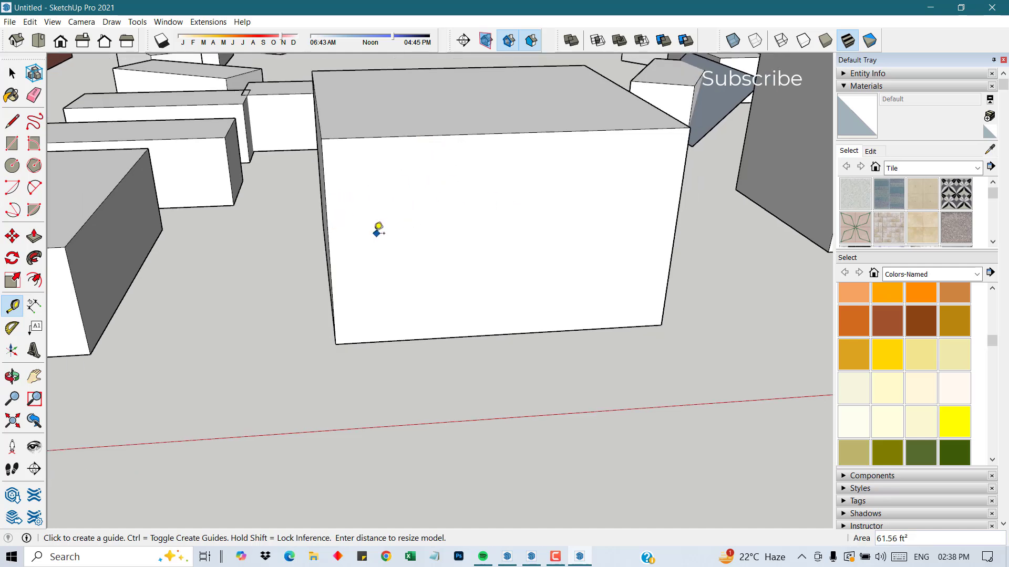
scroll(382, 208, up, 1)
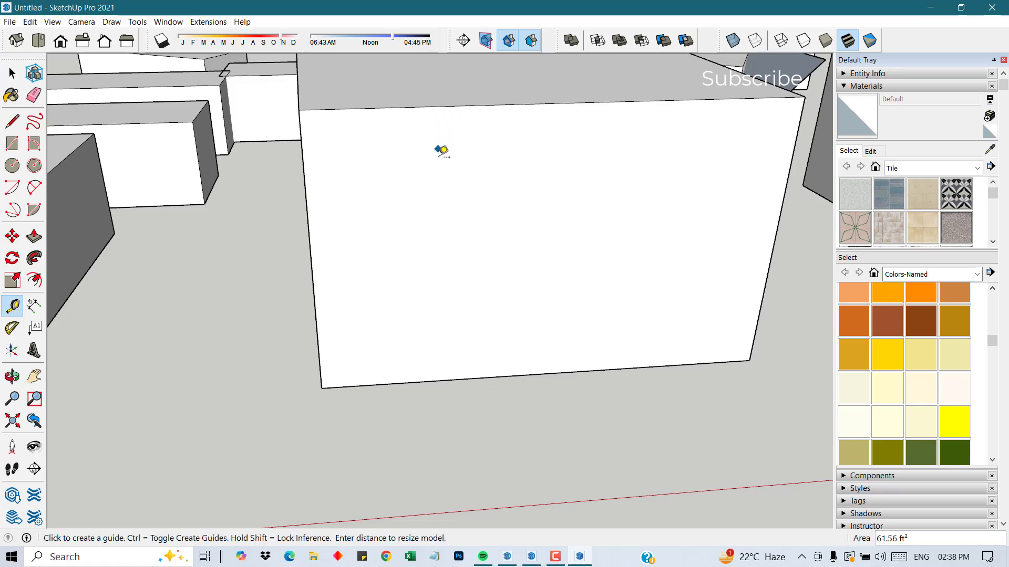
click(440, 106)
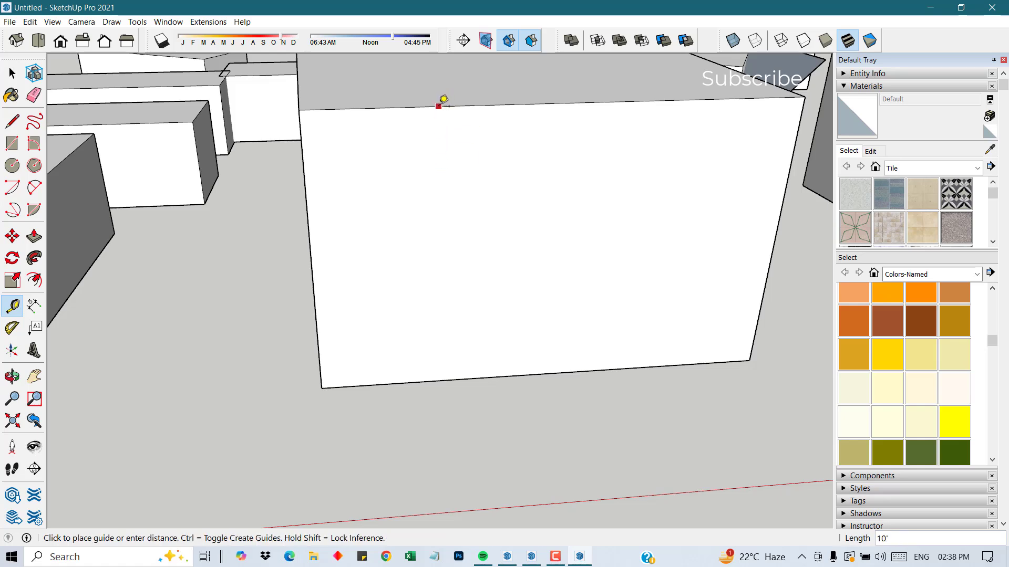
scroll(444, 192, up, 3)
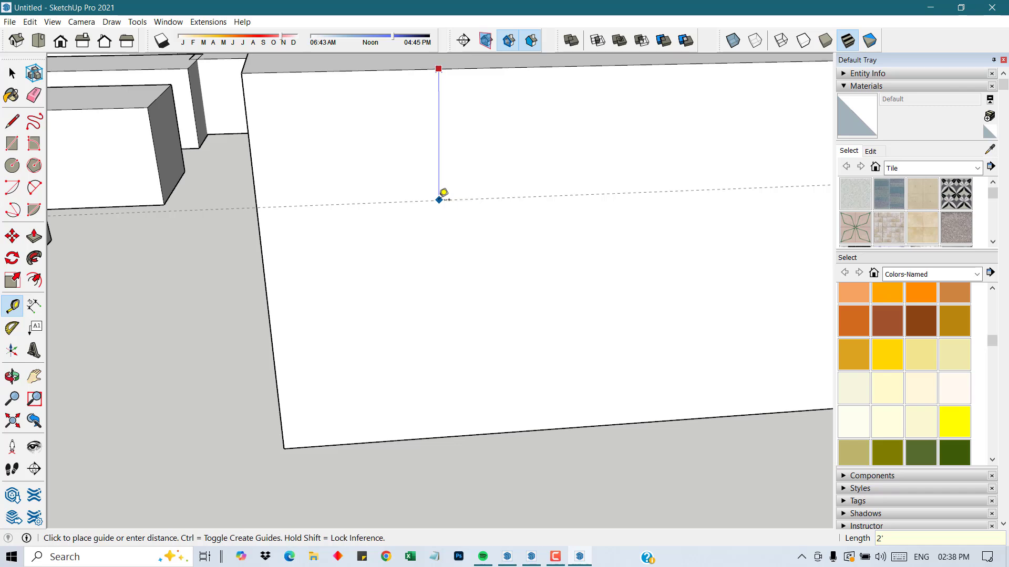
key(Return)
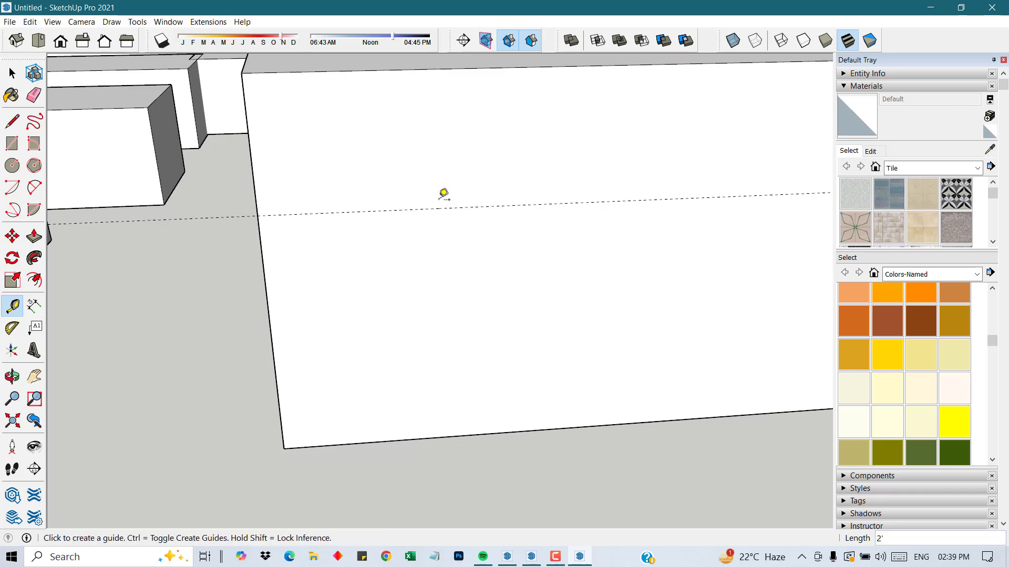
Examine from several angles where the guide line crosses the edges of the white box's front face.
scroll(450, 158, down, 5)
middle_drag(489, 286, 194, 152)
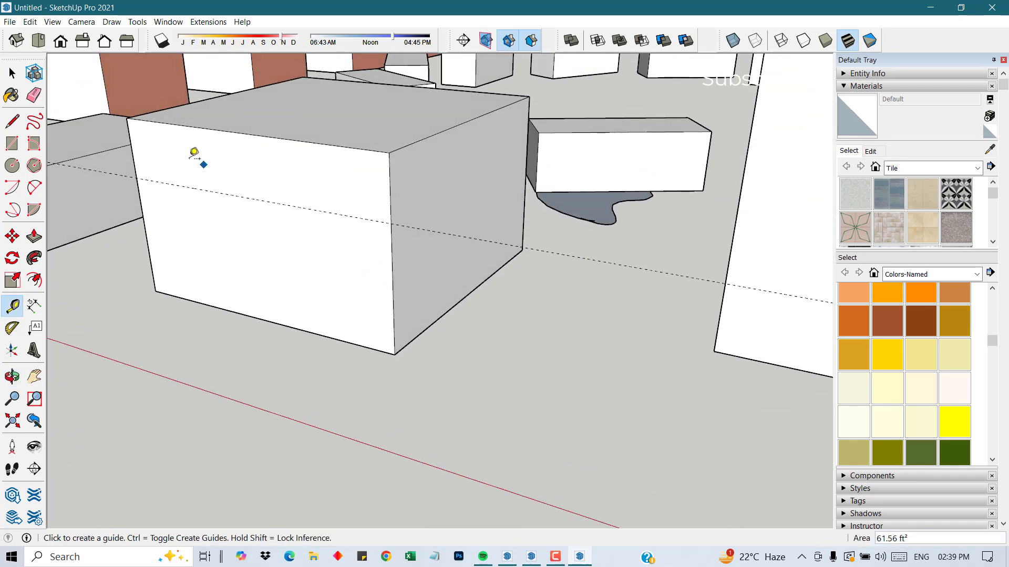
scroll(194, 152, up, 4)
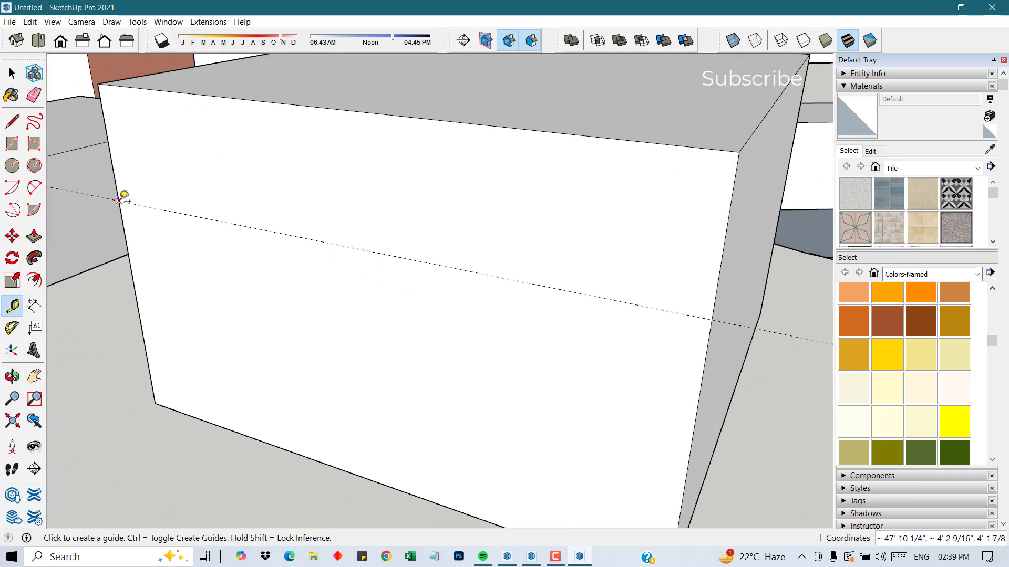
scroll(363, 257, down, 3)
scroll(666, 283, down, 3)
scroll(670, 295, up, 1)
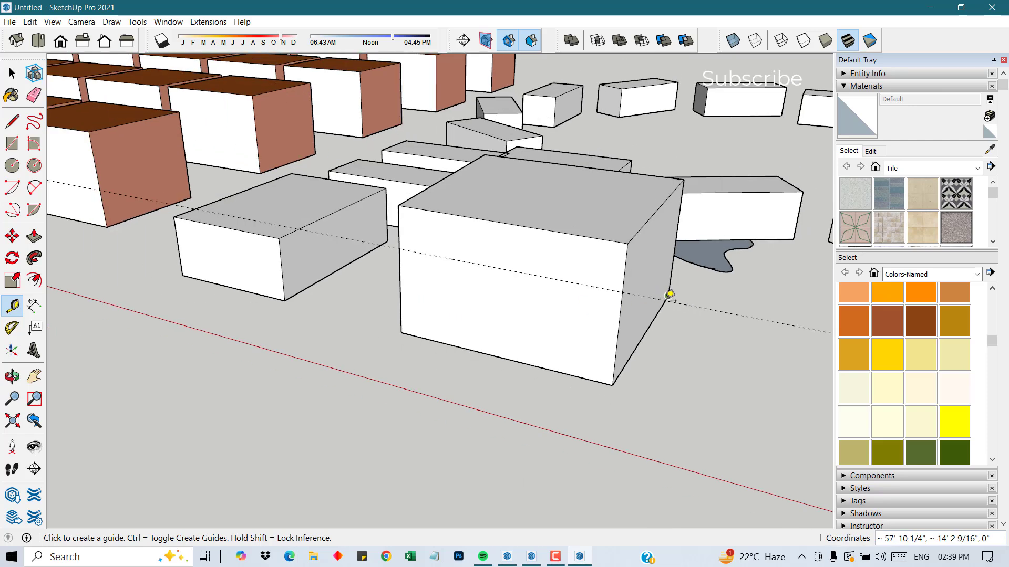
scroll(495, 254, up, 3)
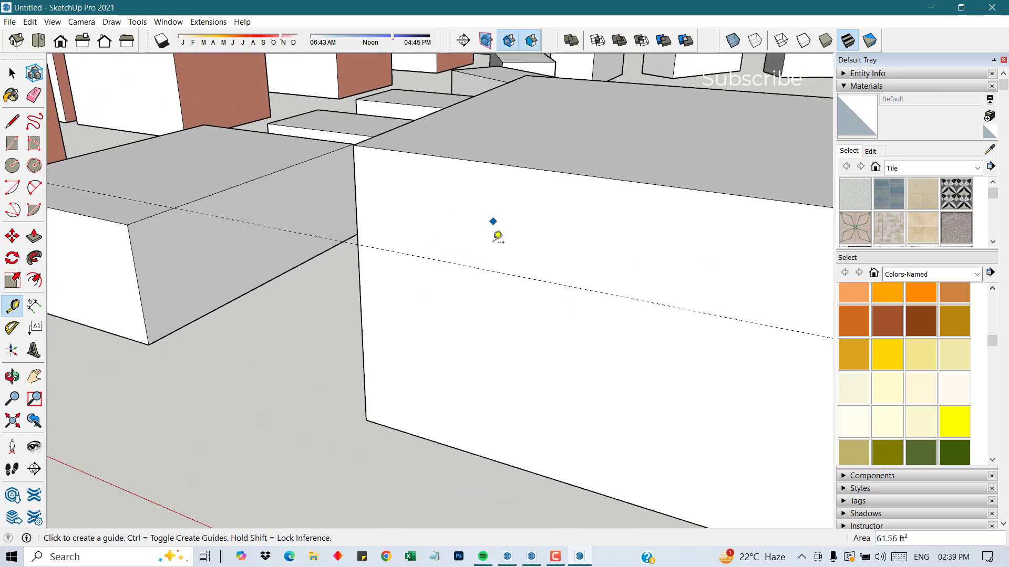
scroll(507, 269, down, 5)
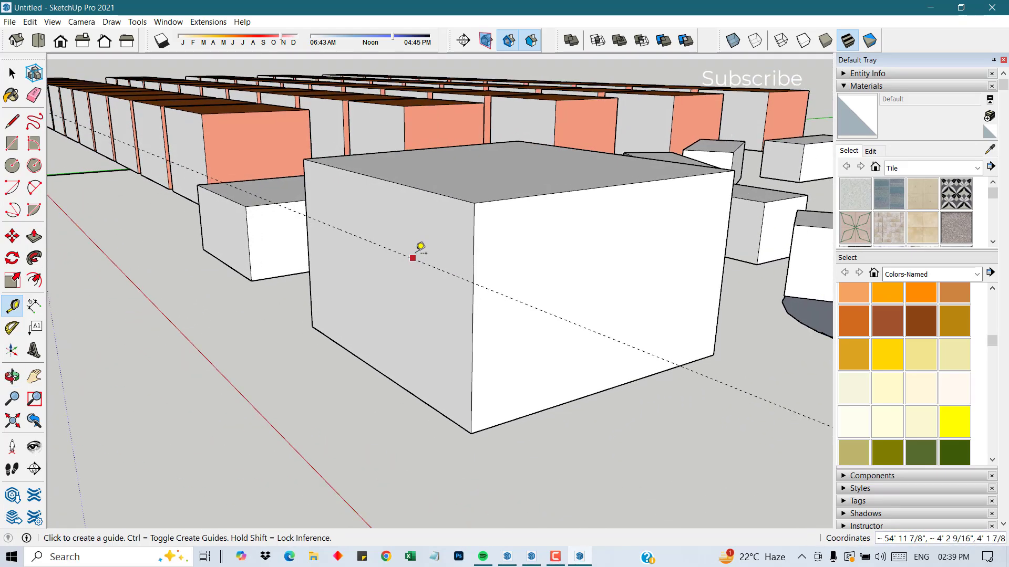
middle_drag(406, 263, 574, 293)
scroll(574, 292, down, 2)
middle_drag(491, 296, 667, 237)
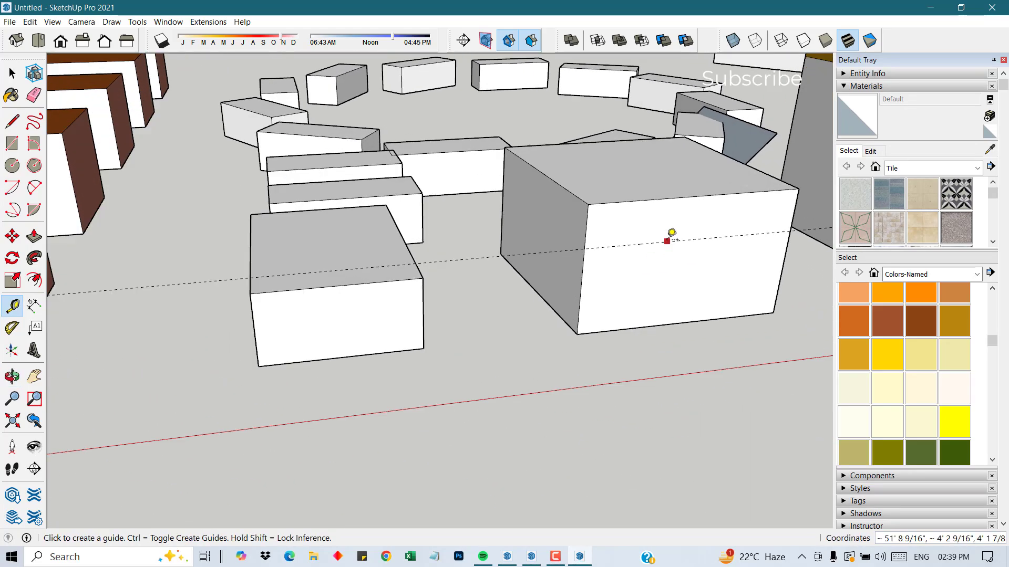
Look over the white box's front and side faces to check the guide line's position around it.
scroll(665, 239, up, 4)
scroll(466, 276, down, 3)
middle_drag(469, 279, 701, 328)
scroll(495, 217, down, 3)
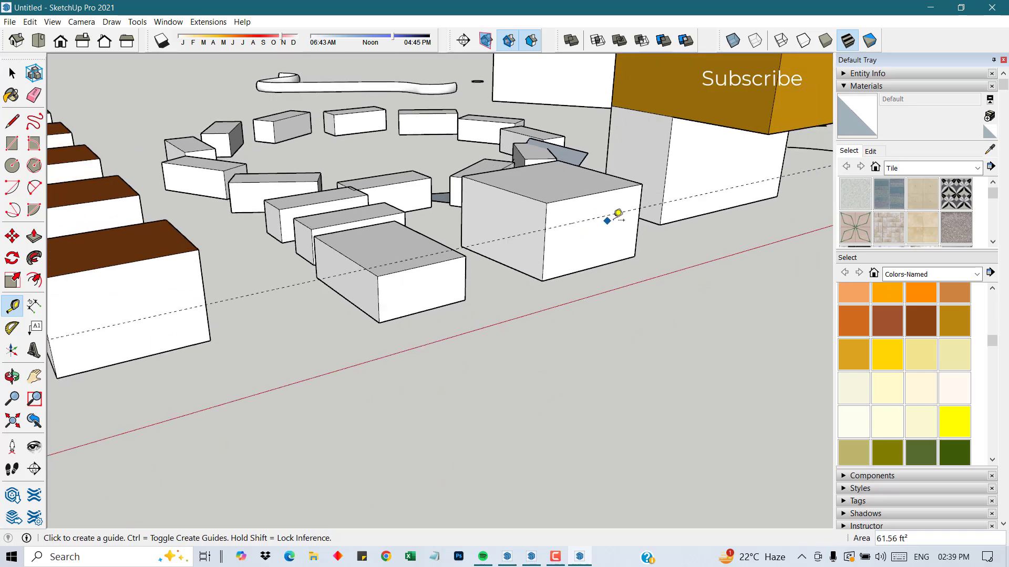
scroll(613, 217, up, 5)
scroll(495, 227, down, 3)
middle_drag(495, 228, 527, 285)
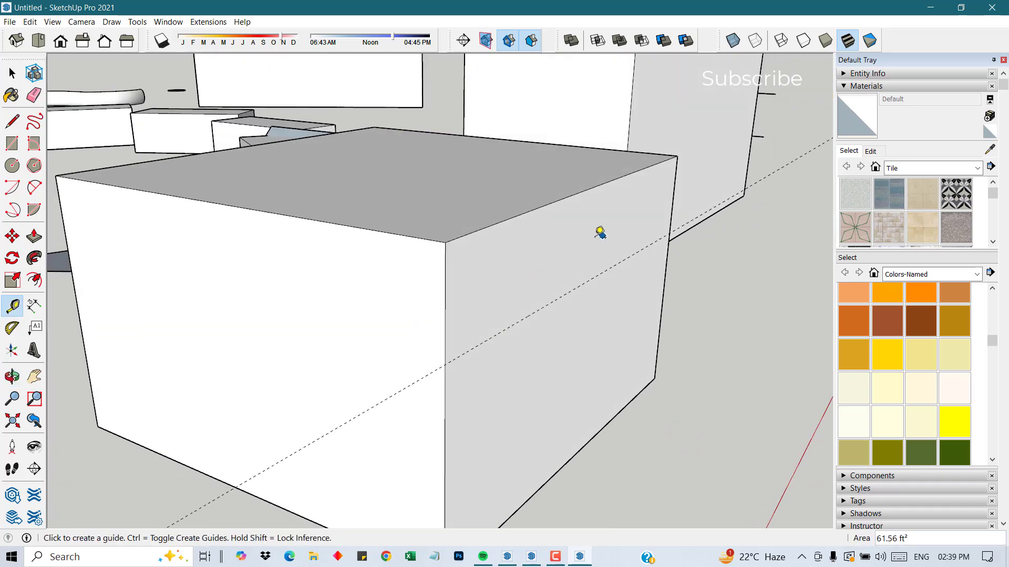
mouse_move(599, 229)
middle_down()
mouse_move(626, 231)
mouse_move(605, 243)
middle_up()
scroll(625, 323, down, 2)
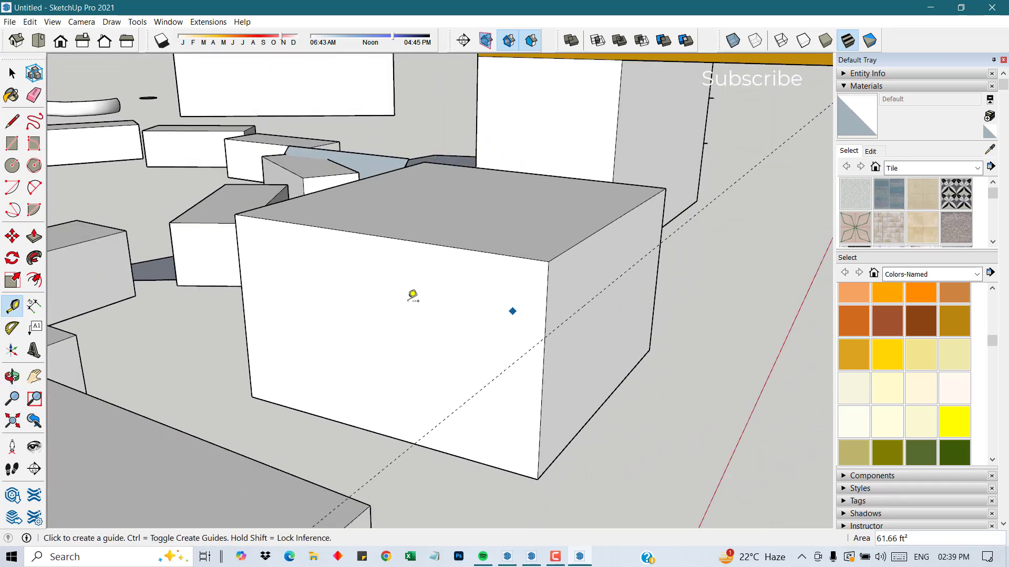
Dimension the white box's lower front edge from corner to corner, placing the dimension on the ground in front of it.
click(33, 307)
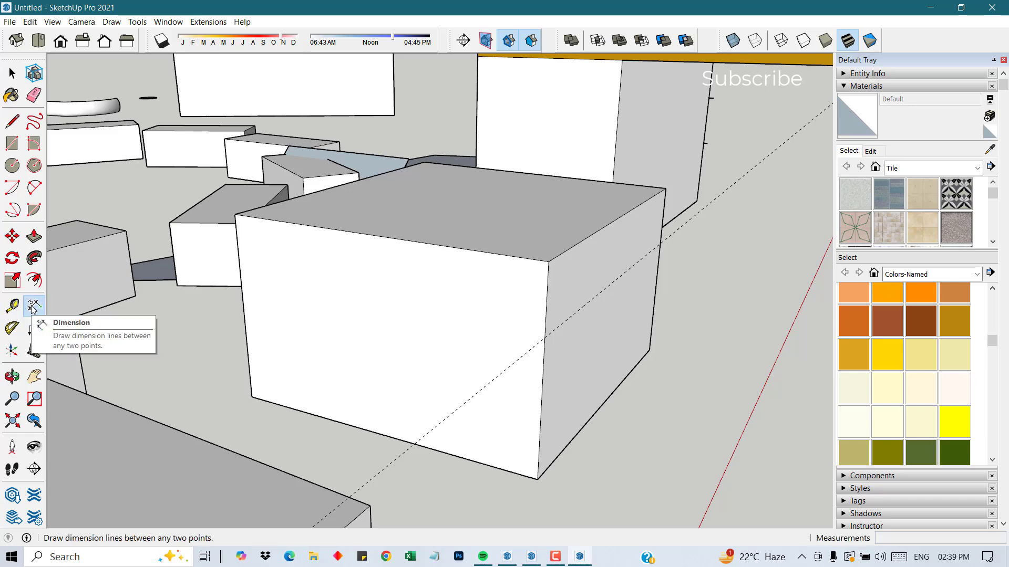
middle_drag(686, 367, 557, 380)
click(427, 478)
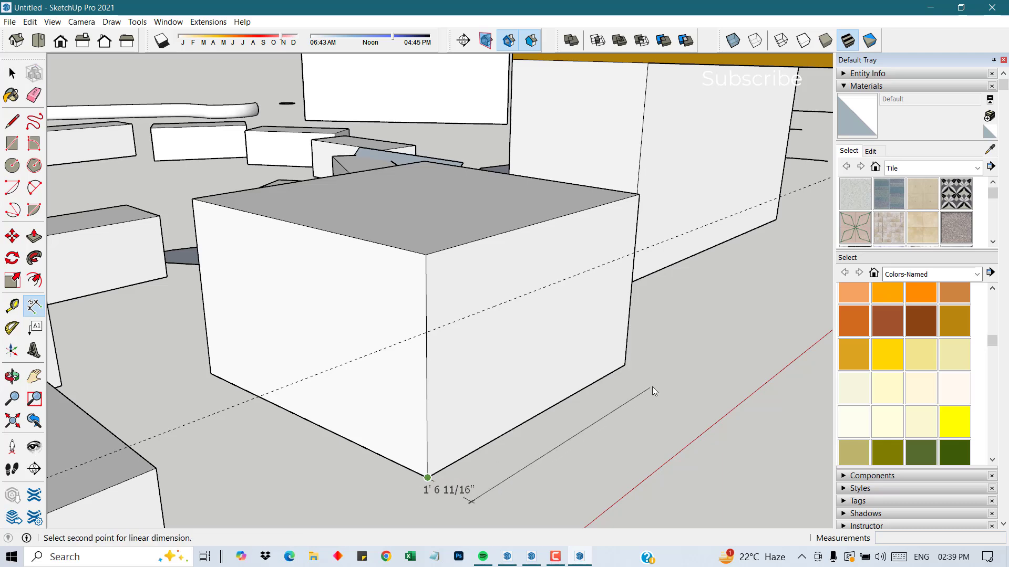
click(625, 365)
click(654, 402)
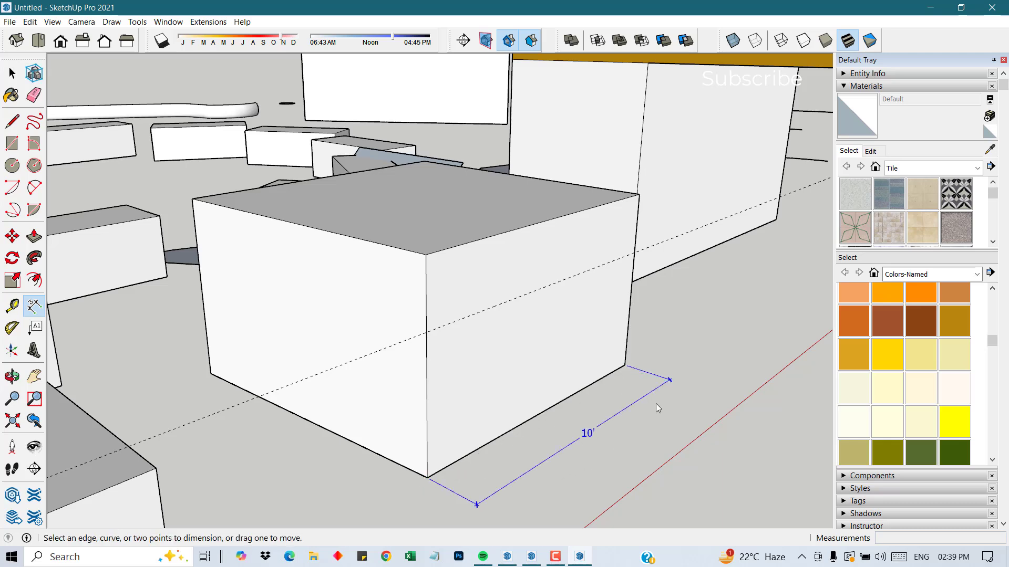
Dimension the white box's upper front edge and the vertical distance from its upper corner to the guide line, placing both on the front face.
click(532, 227)
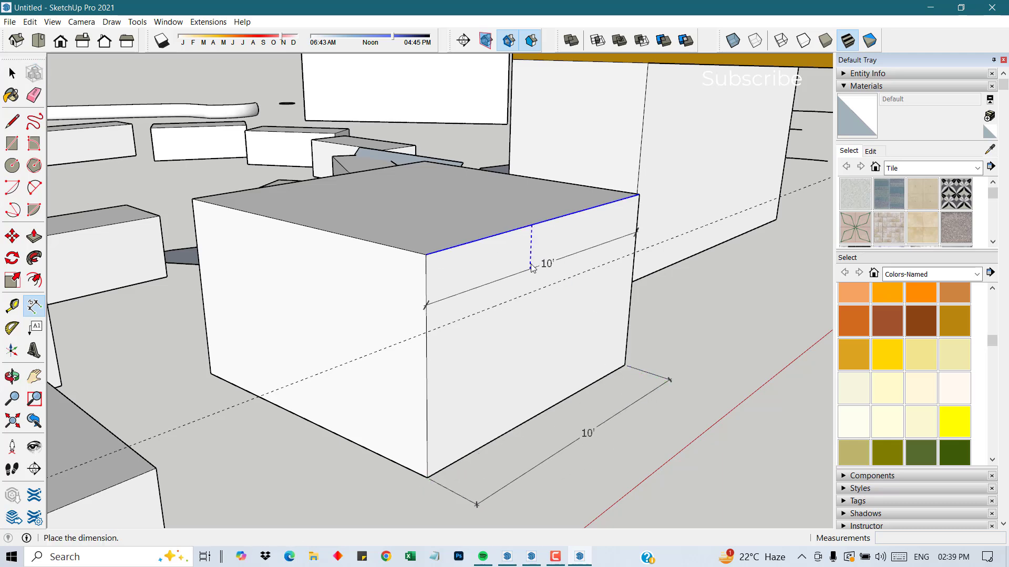
click(531, 246)
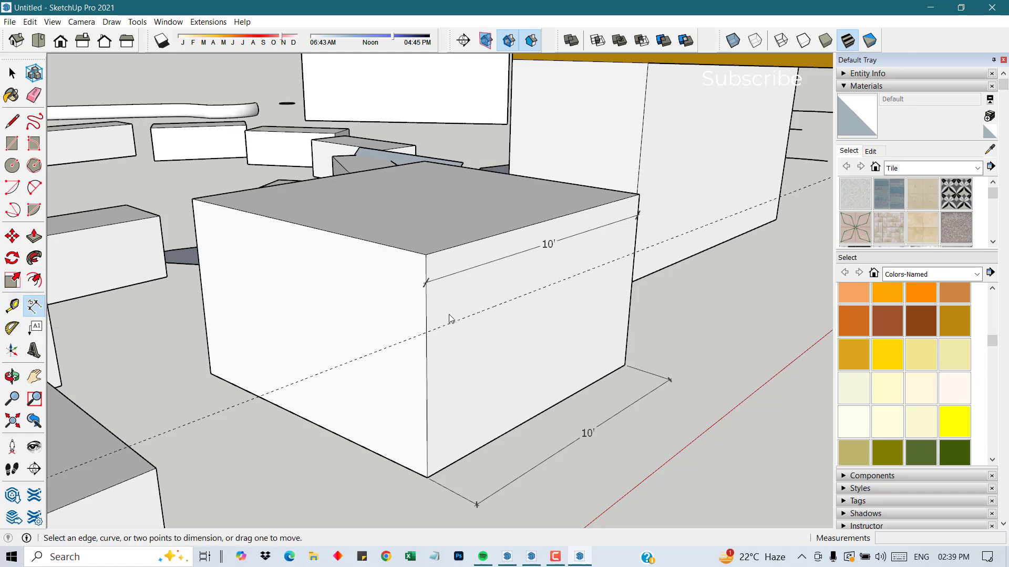
click(426, 333)
click(426, 255)
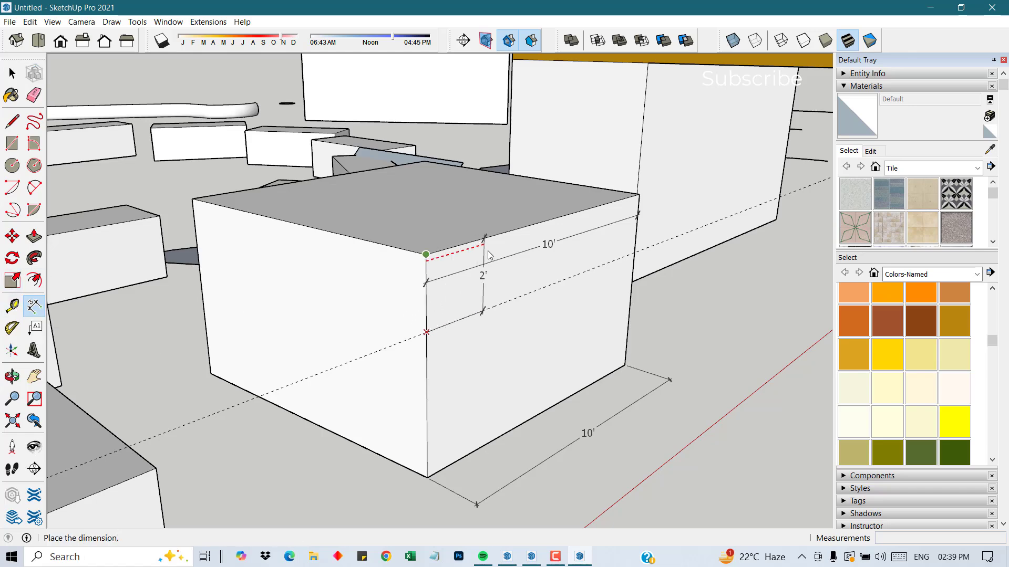
click(522, 295)
middle_drag(555, 362, 522, 374)
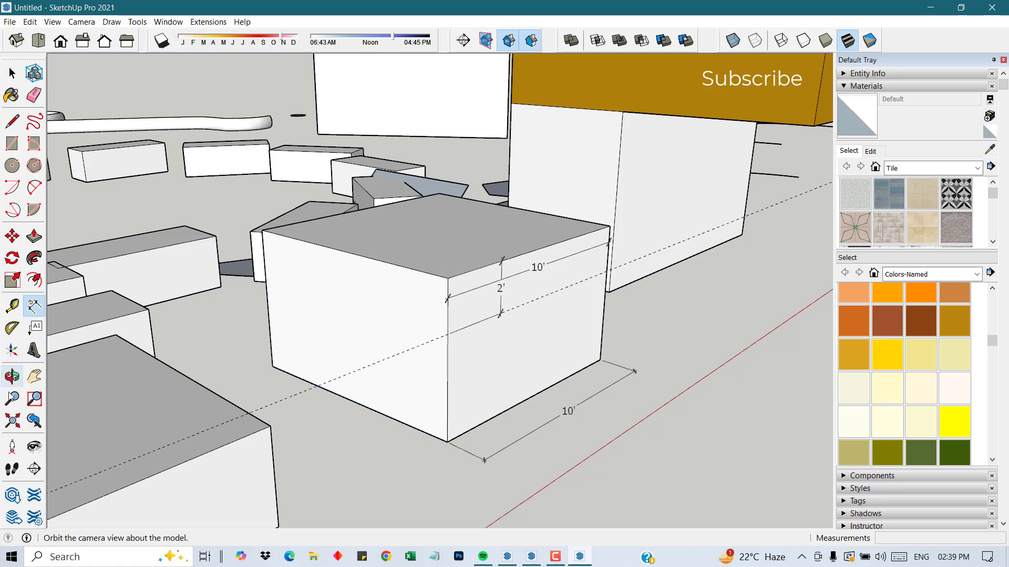
Measure the angle between the white box's lower front and side edges with the Protractor at their shared corner, adding an angled guide.
click(12, 328)
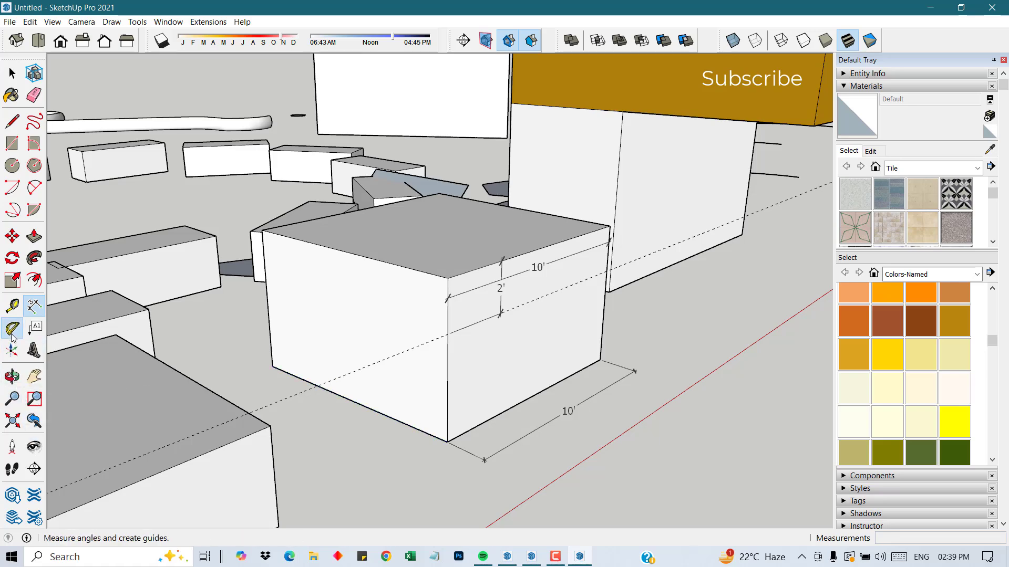
scroll(450, 428, up, 8)
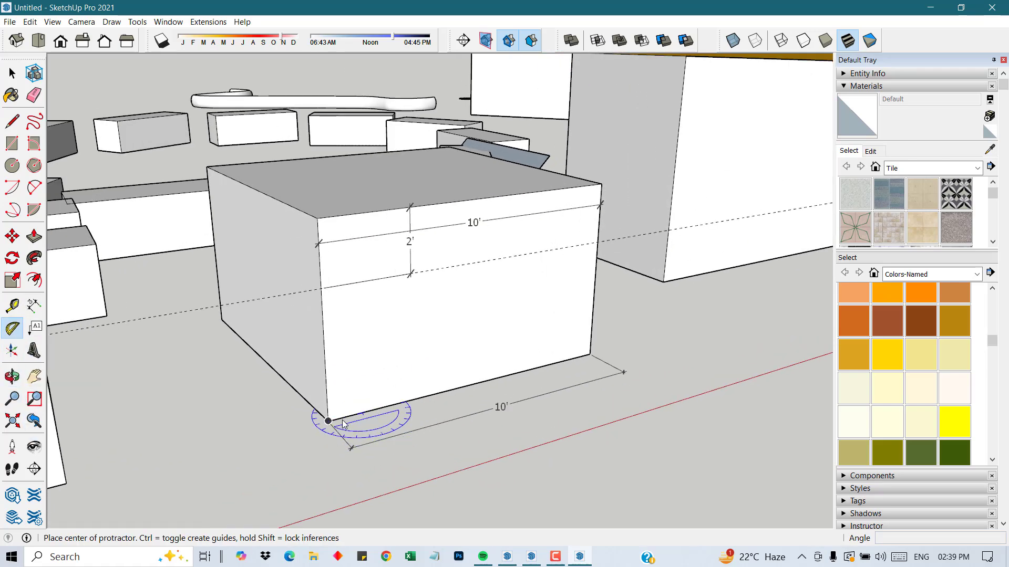
click(312, 425)
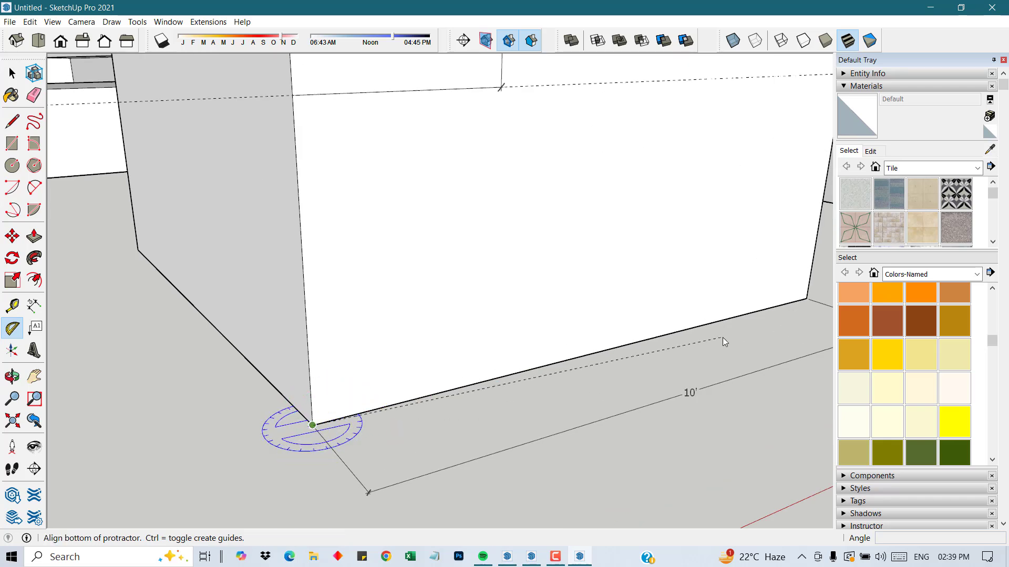
click(806, 298)
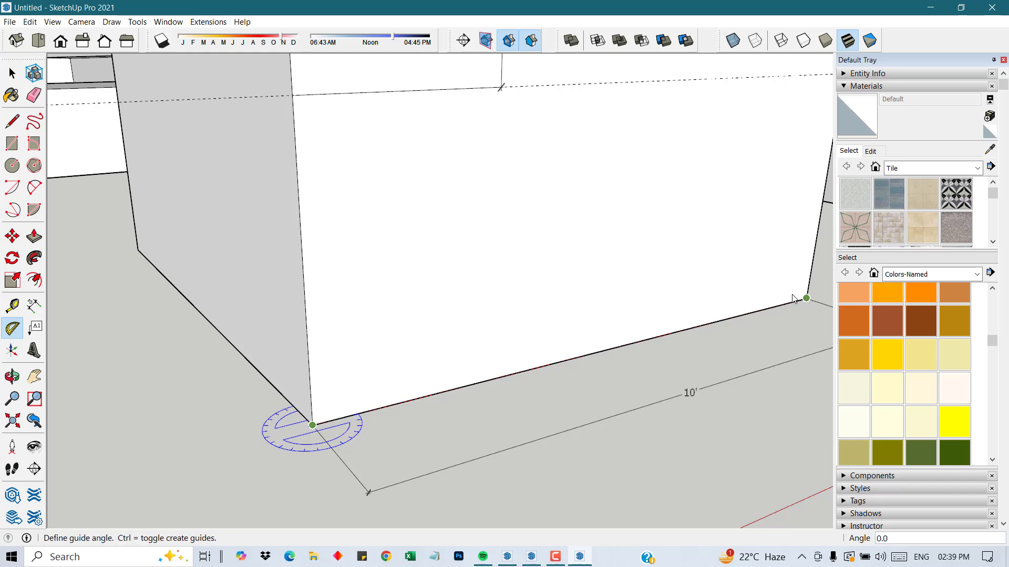
click(137, 251)
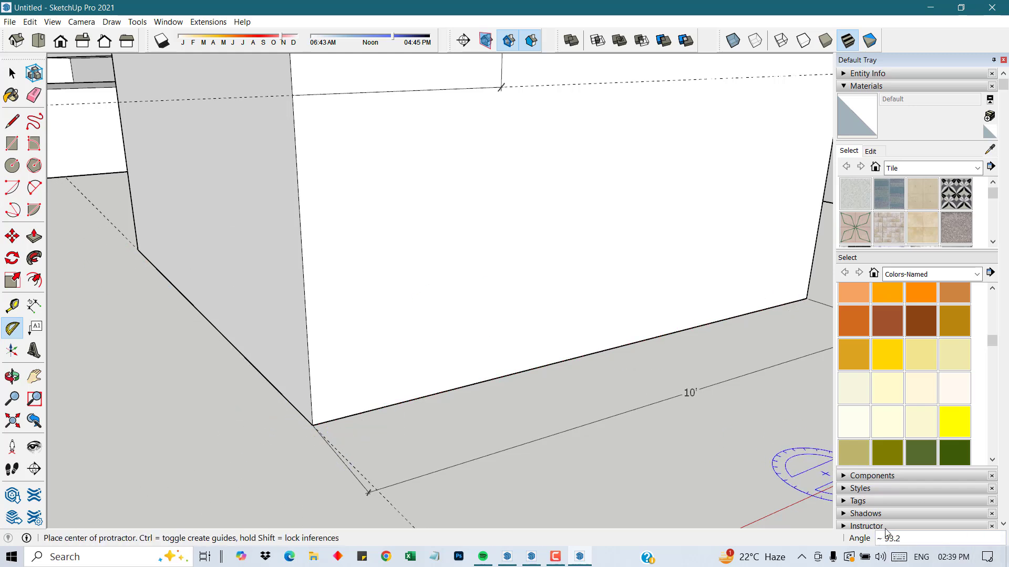
Examine the angled guide along the white box's lower side edge from above and from the front.
scroll(296, 390, down, 6)
middle_drag(308, 387, 286, 462)
scroll(223, 369, up, 2)
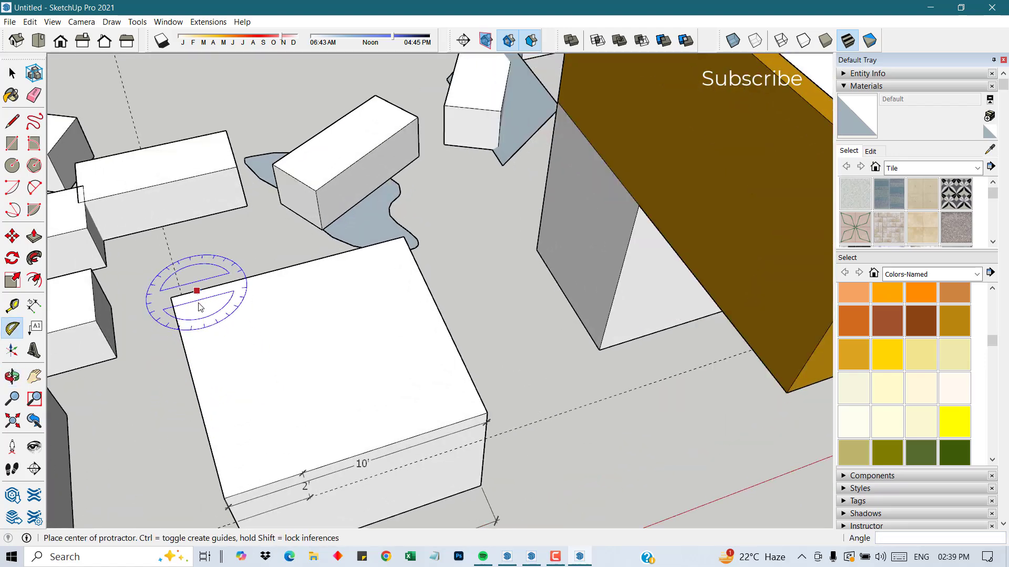
scroll(196, 315, down, 1)
scroll(185, 285, down, 3)
scroll(252, 475, up, 5)
scroll(252, 462, down, 2)
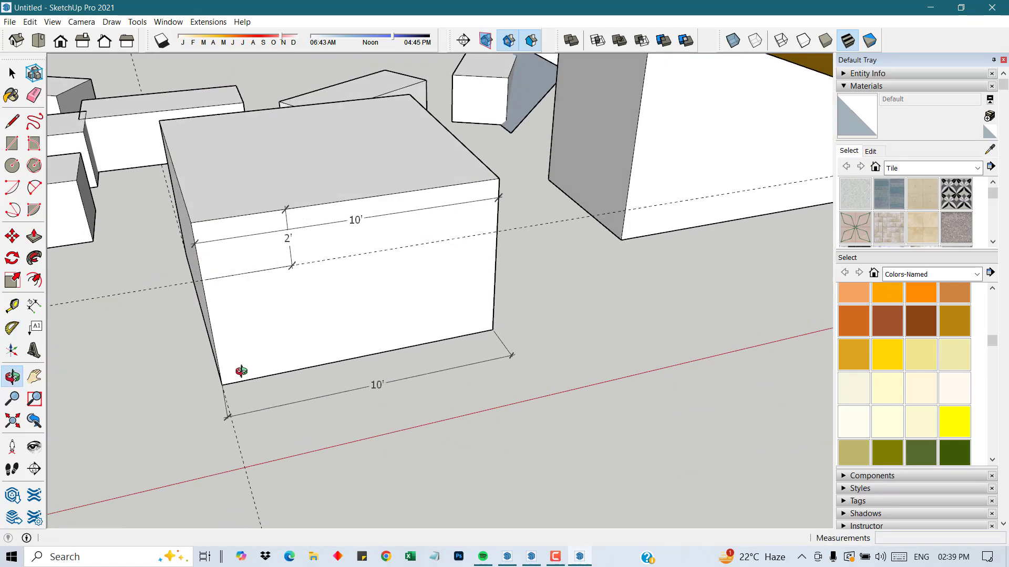
Measure the angle between the front face's bottom edge and adjoining vertical edge with the Protractor, adding a guide through their lower corner.
scroll(247, 400, up, 4)
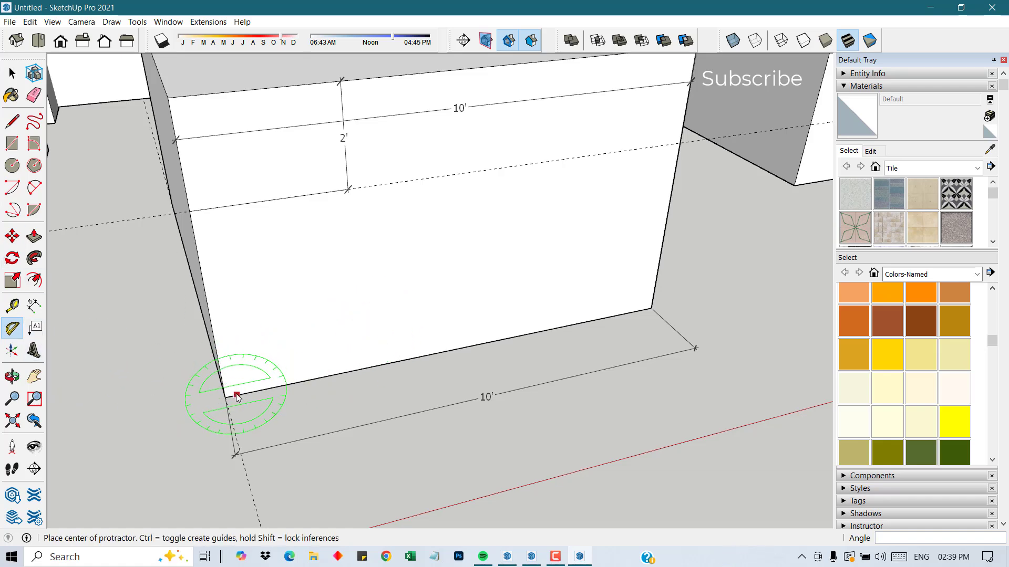
scroll(231, 395, up, 5)
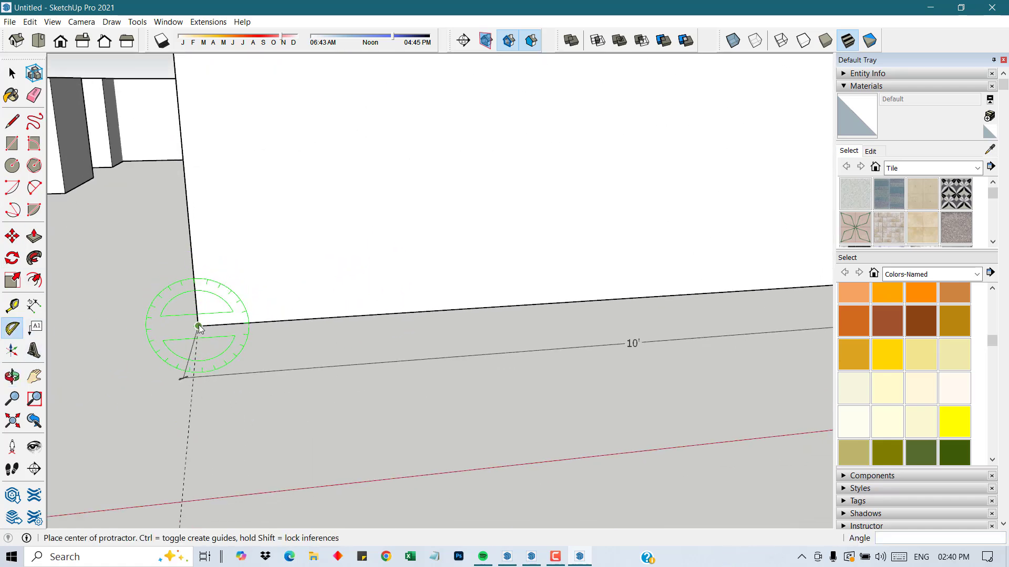
click(198, 326)
scroll(329, 338, down, 5)
scroll(292, 339, up, 2)
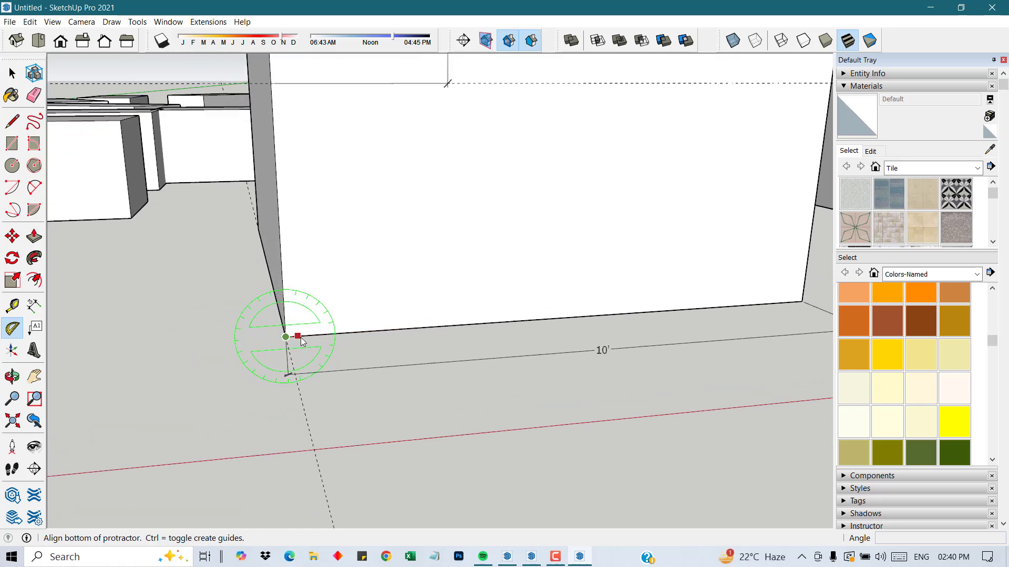
scroll(513, 341, down, 2)
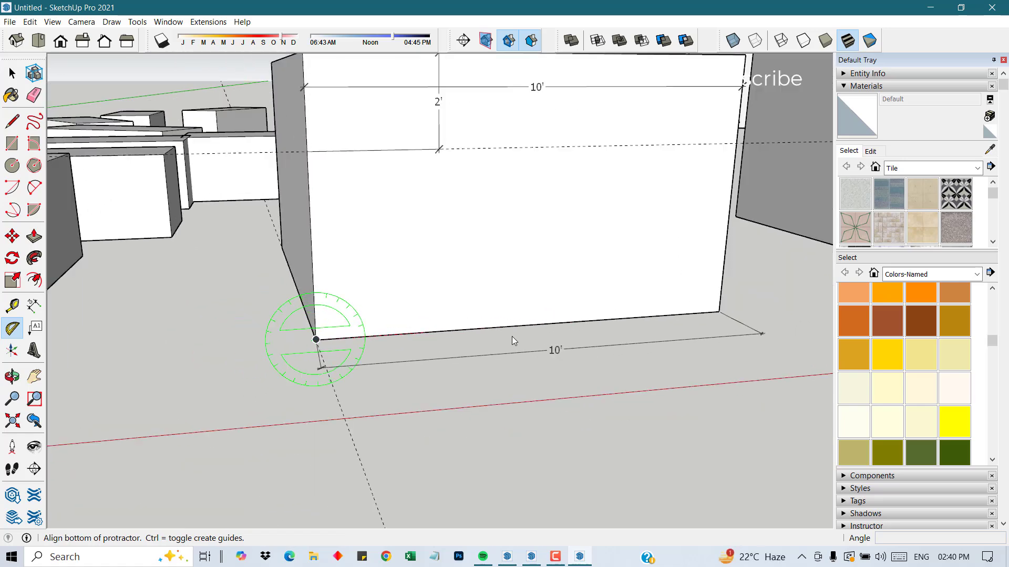
click(718, 313)
middle_drag(318, 73, 293, 128)
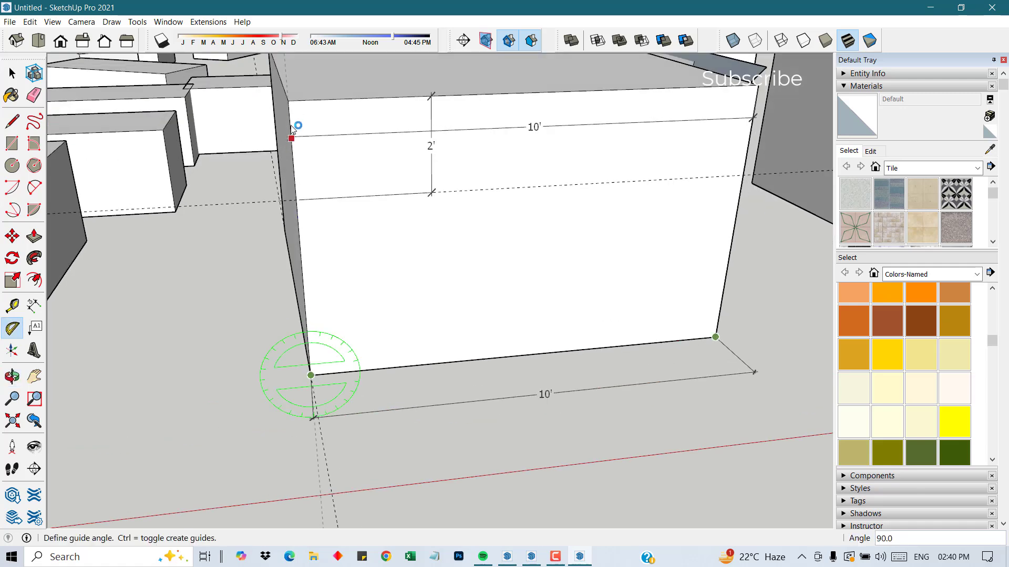
click(292, 104)
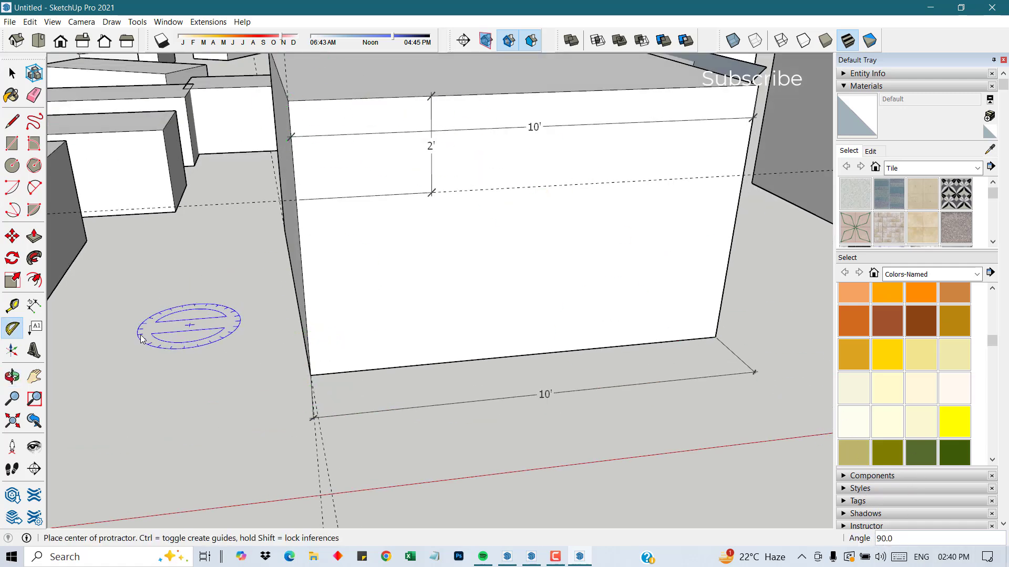
Attach a leader text label showing the face area to the white box's top face.
click(35, 328)
scroll(434, 244, down, 8)
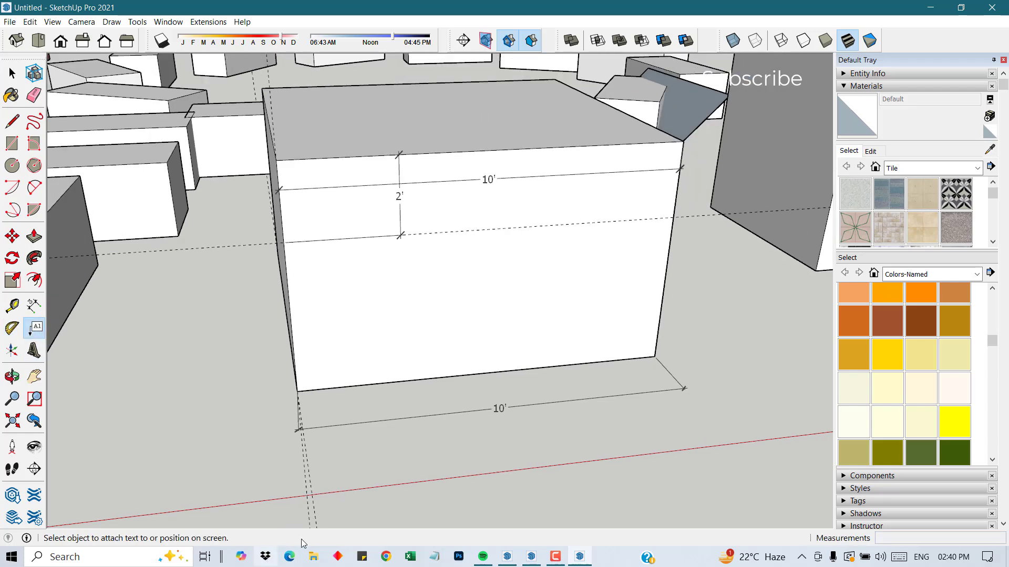
click(305, 240)
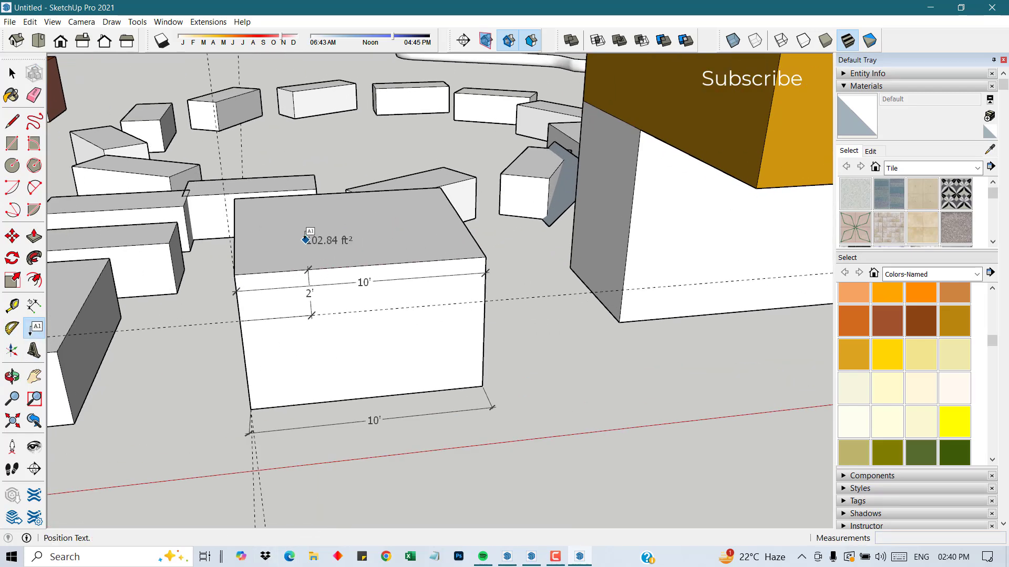
scroll(379, 213, up, 5)
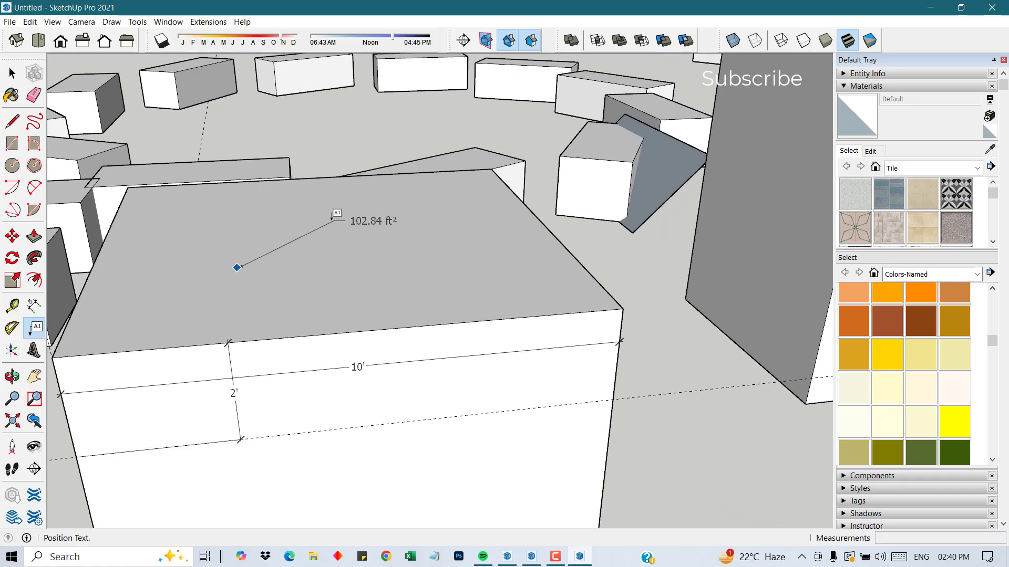
click(341, 225)
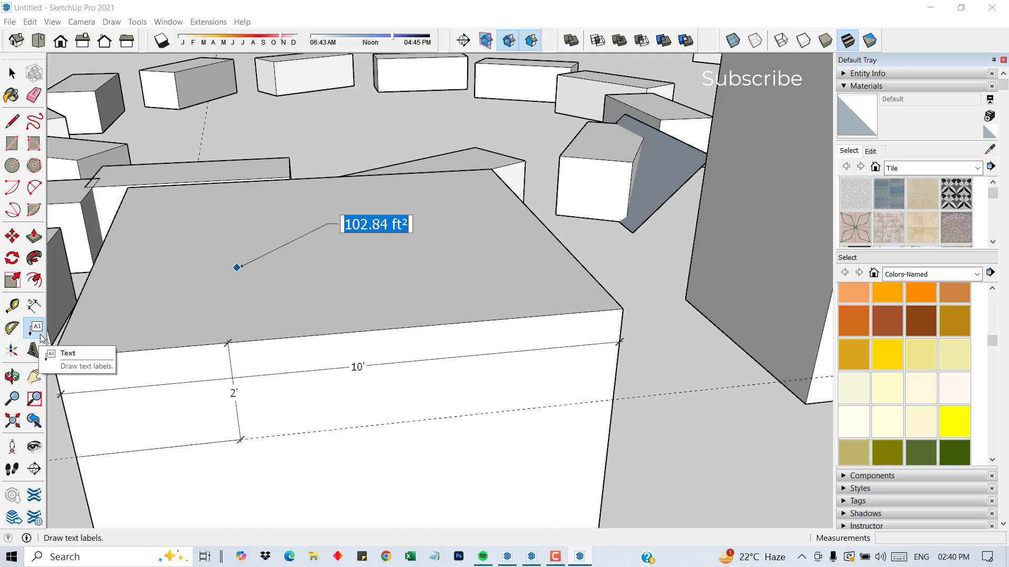
click(12, 351)
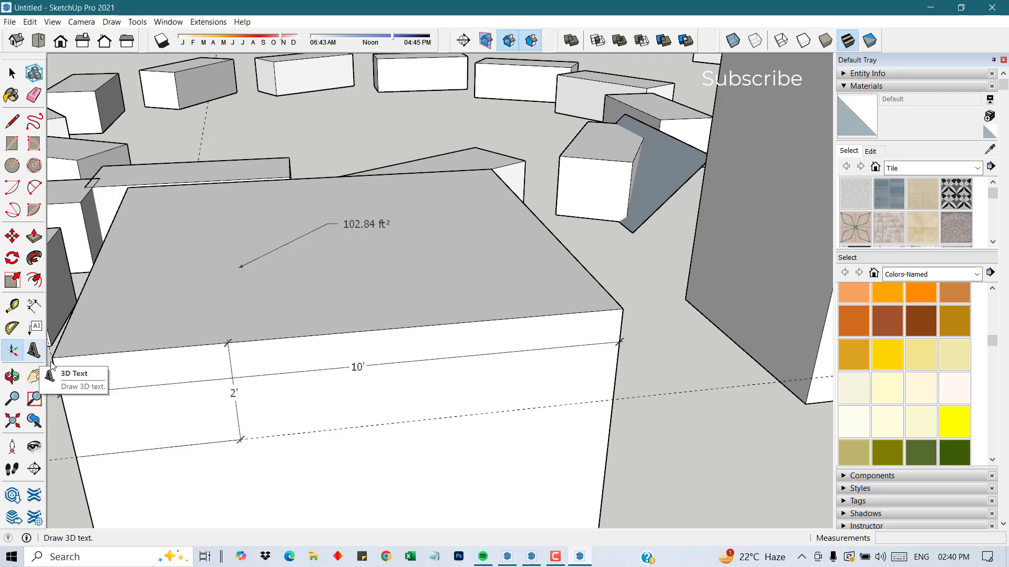
scroll(406, 310, down, 10)
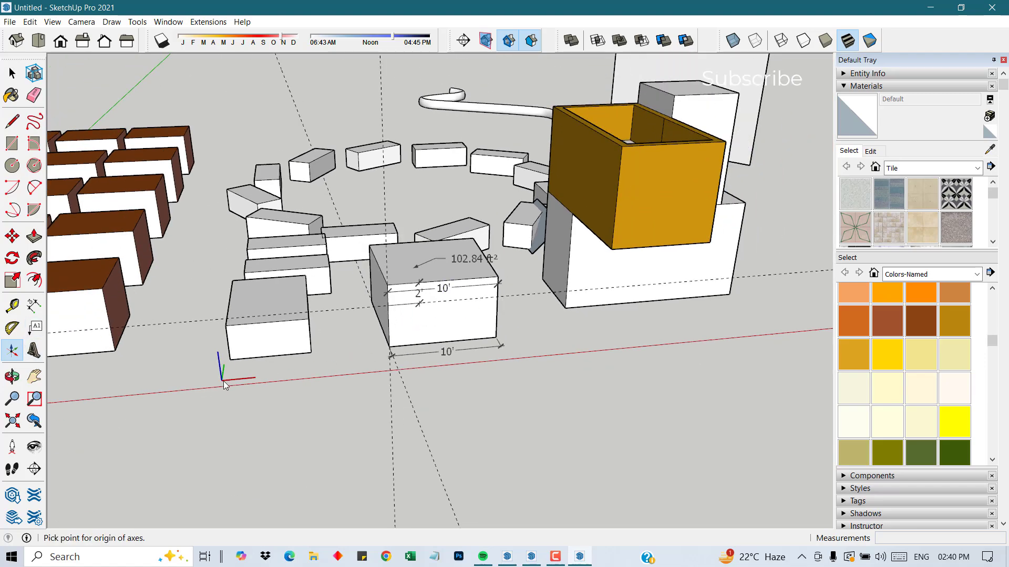
scroll(406, 310, down, 6)
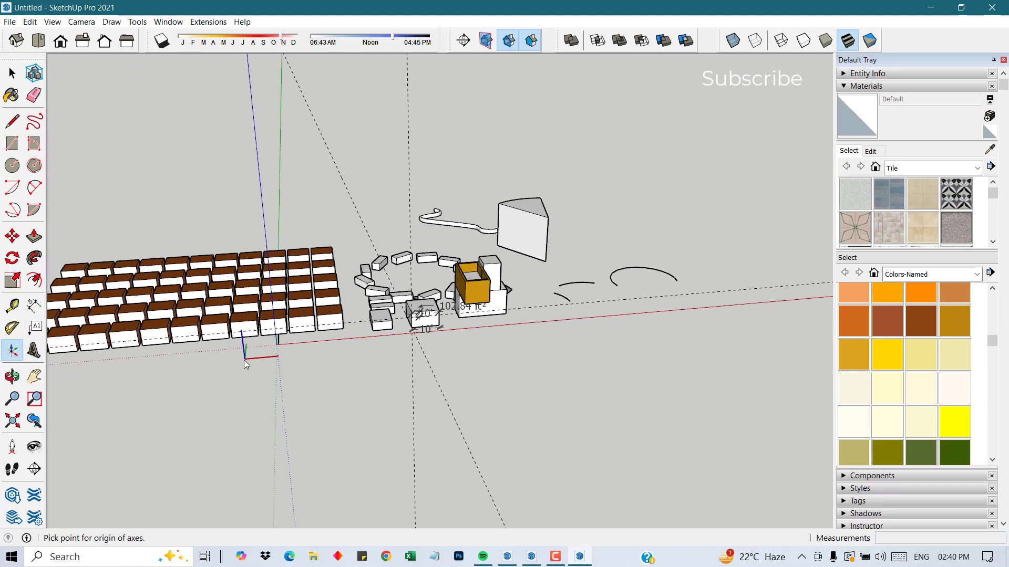
scroll(268, 352, up, 2)
scroll(268, 352, up, 4)
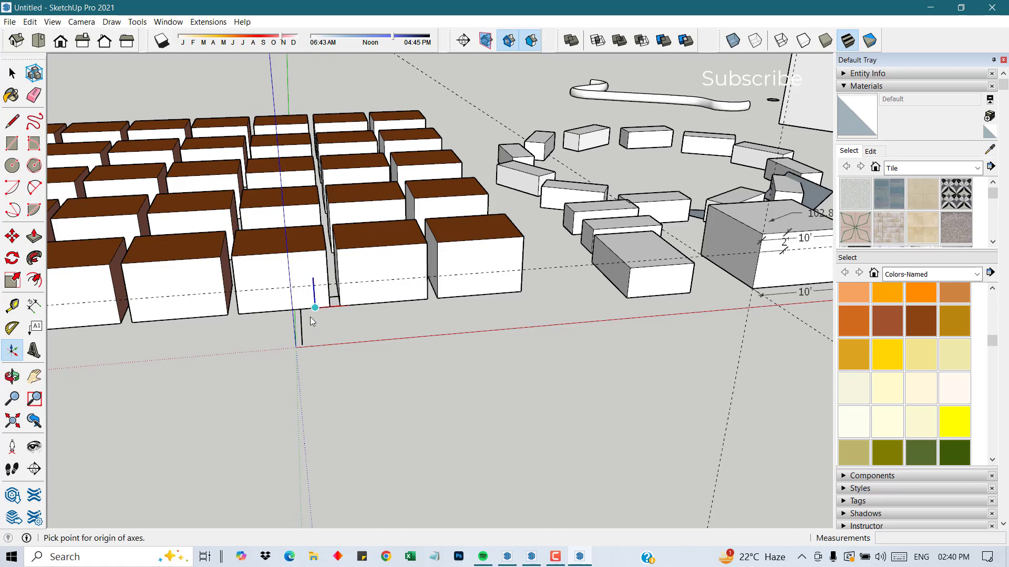
scroll(412, 340, up, 2)
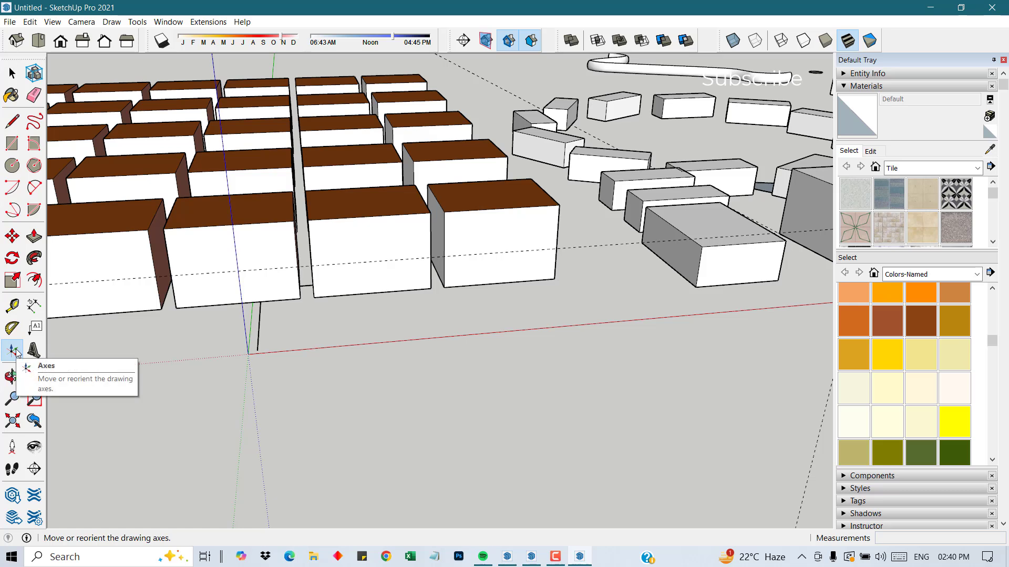
click(12, 73)
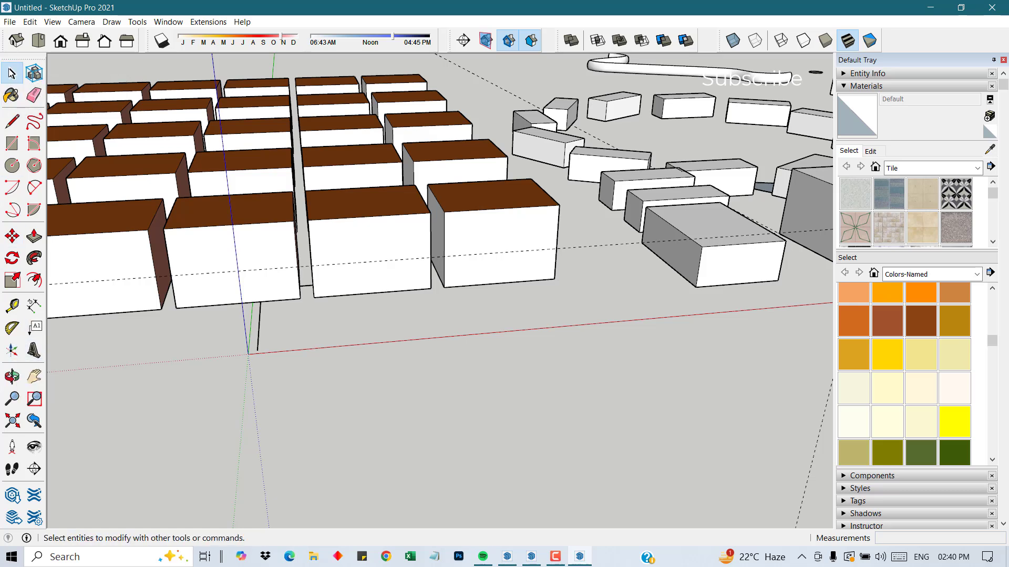
Create 3D text reading PRIME CAD in Baskerville Old Face, Regular, left-aligned and filled, with 1' height and 1' extrusion.
click(34, 350)
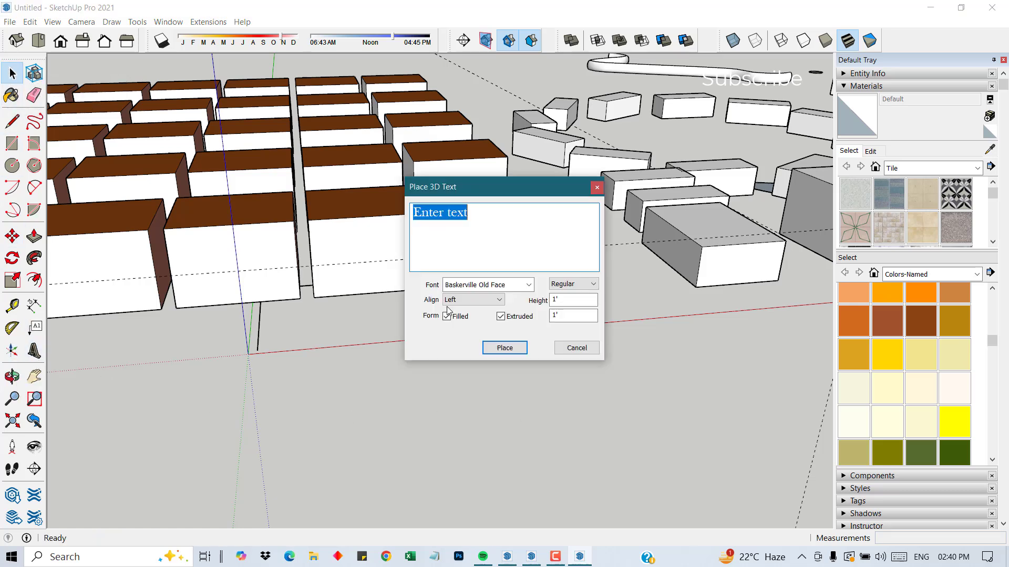
click(495, 244)
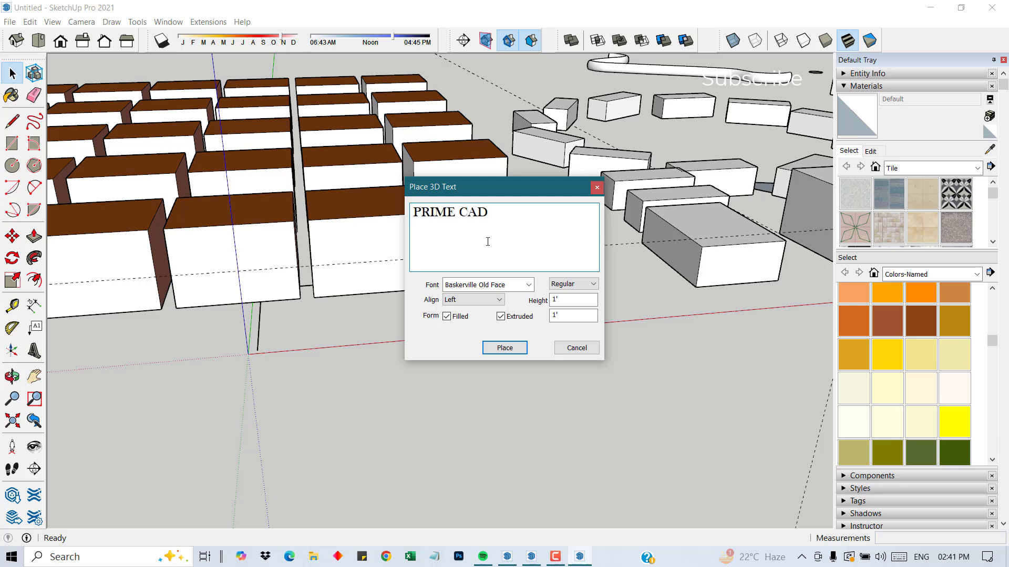
click(452, 288)
click(453, 287)
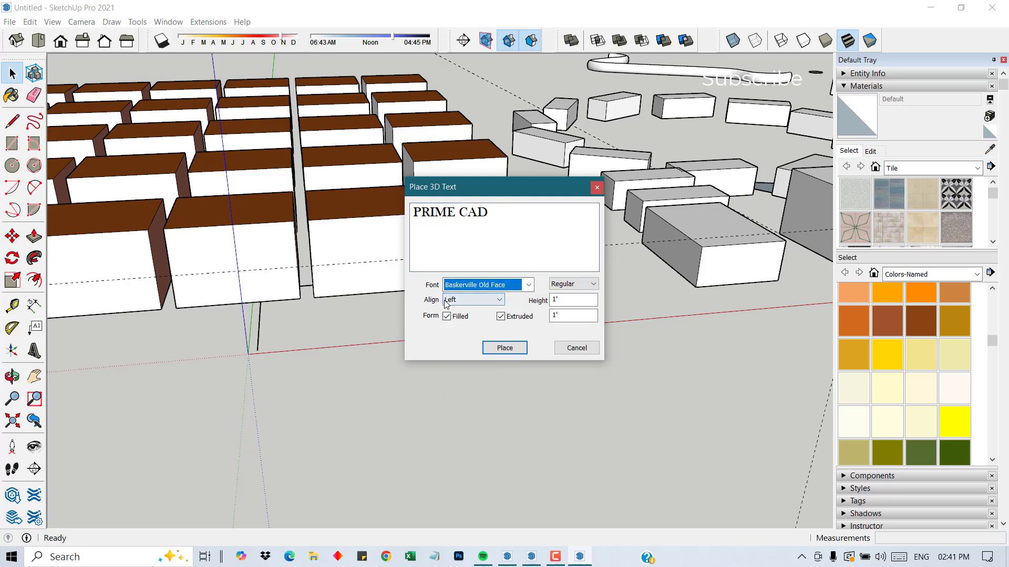
click(452, 300)
click(451, 309)
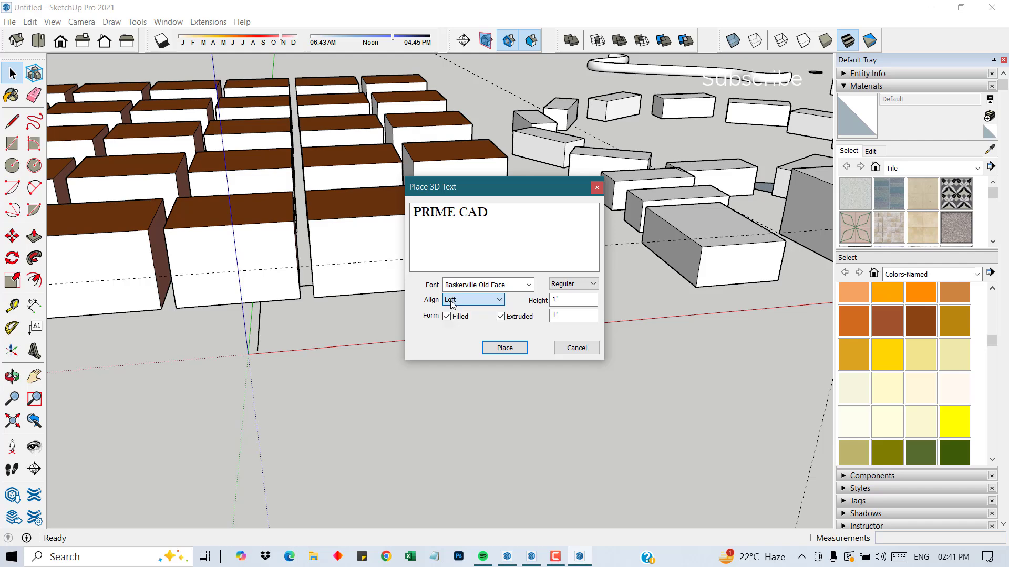
click(564, 284)
click(564, 293)
click(505, 348)
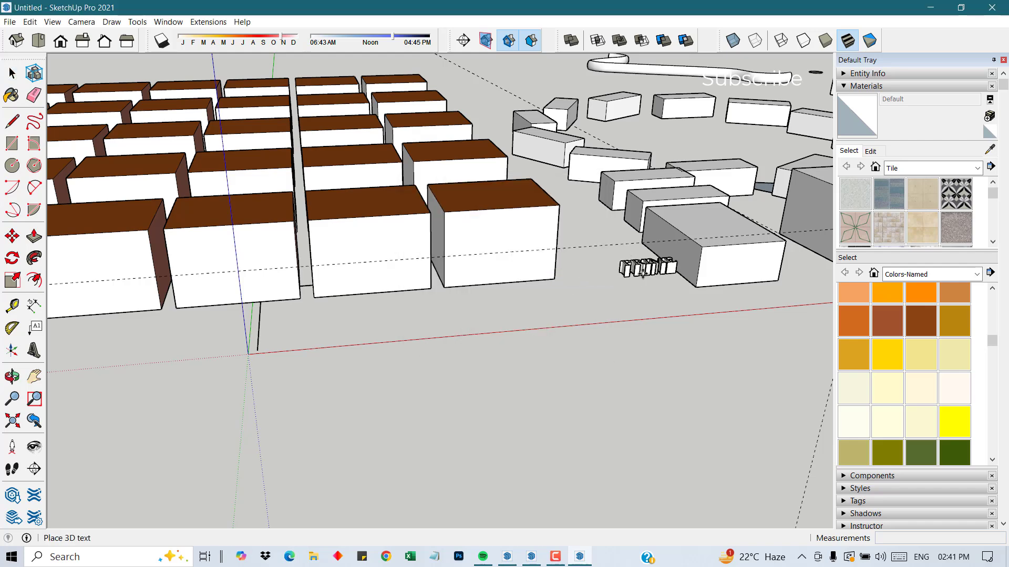
Place the 3D text on the front face of the hollow ochre box.
scroll(741, 280, up, 3)
scroll(741, 280, down, 4)
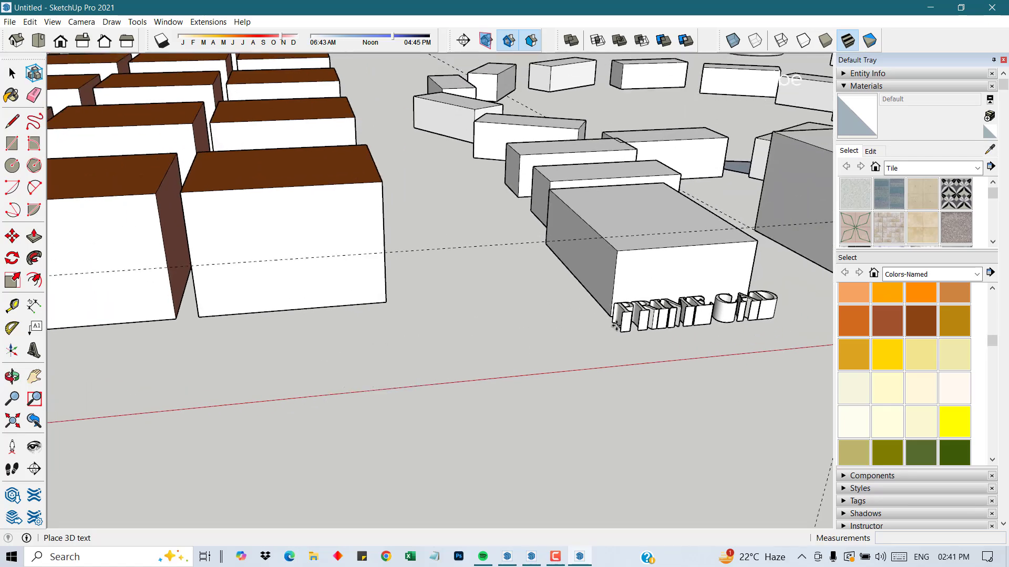
scroll(274, 403, down, 4)
scroll(684, 136, up, 3)
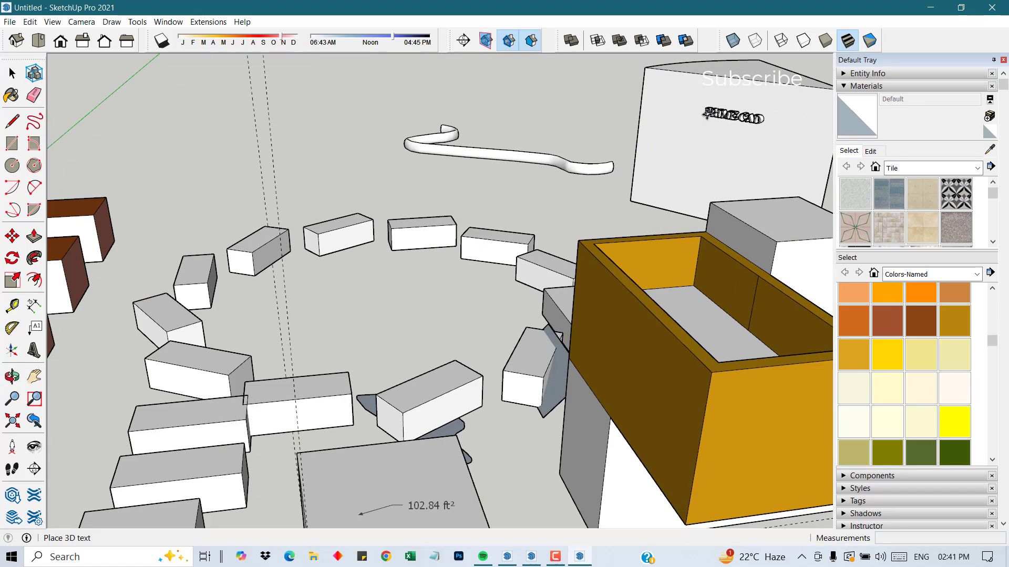
scroll(677, 405, down, 5)
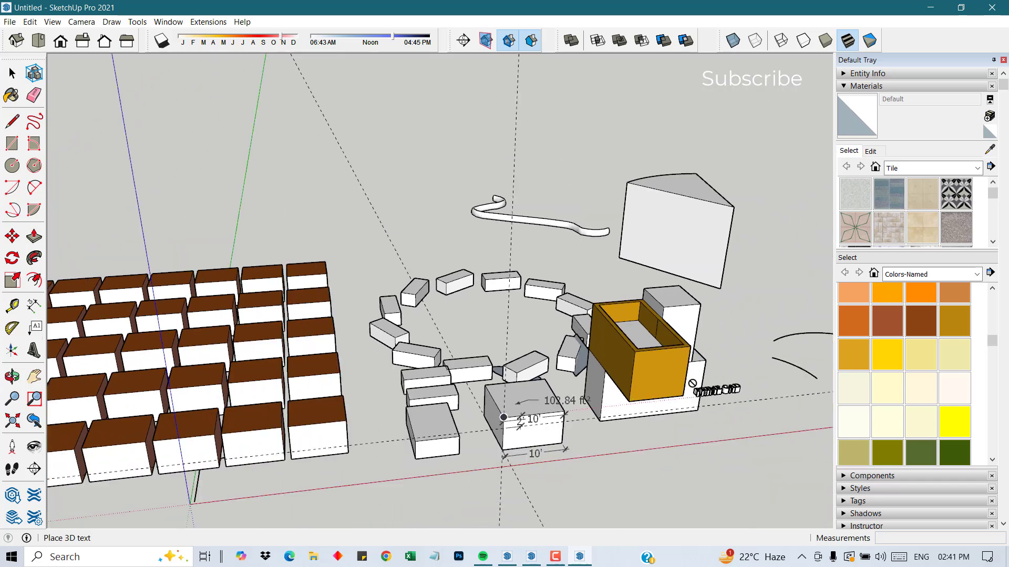
scroll(631, 378, up, 3)
click(588, 359)
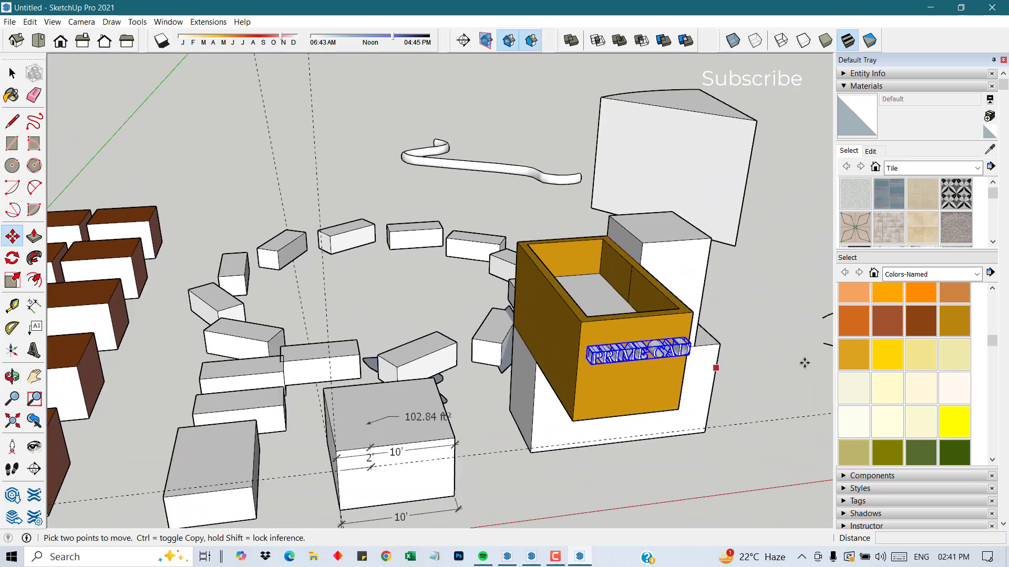
Paint the 3D text on the ochre box with the 0042_Sienna colour.
click(883, 324)
click(658, 353)
scroll(660, 357, up, 3)
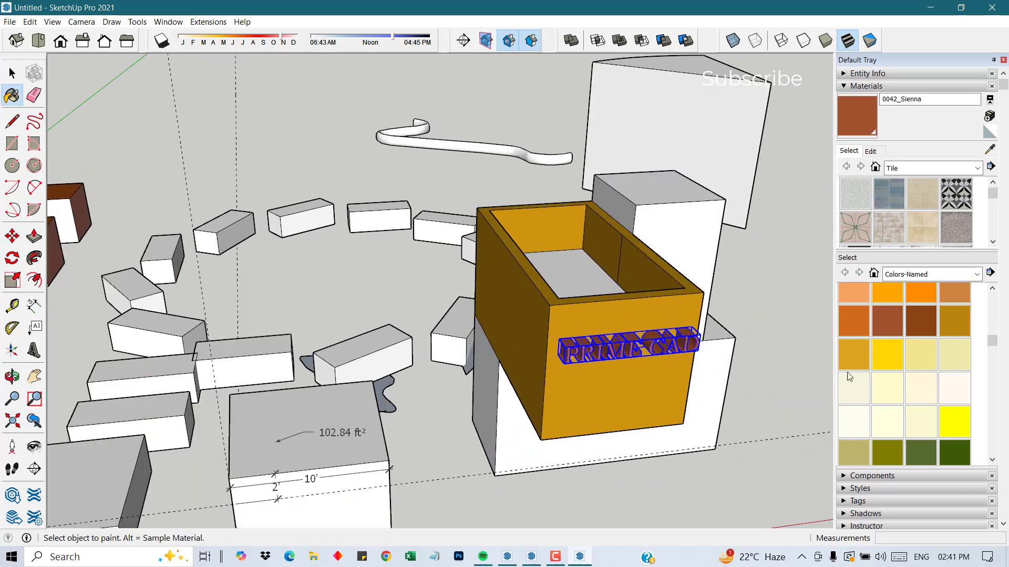
Paint the 3D text on the ochre box with the 0003_DeepPink colour.
scroll(912, 349, up, 3)
scroll(914, 347, up, 3)
click(921, 300)
scroll(703, 349, up, 1)
click(698, 348)
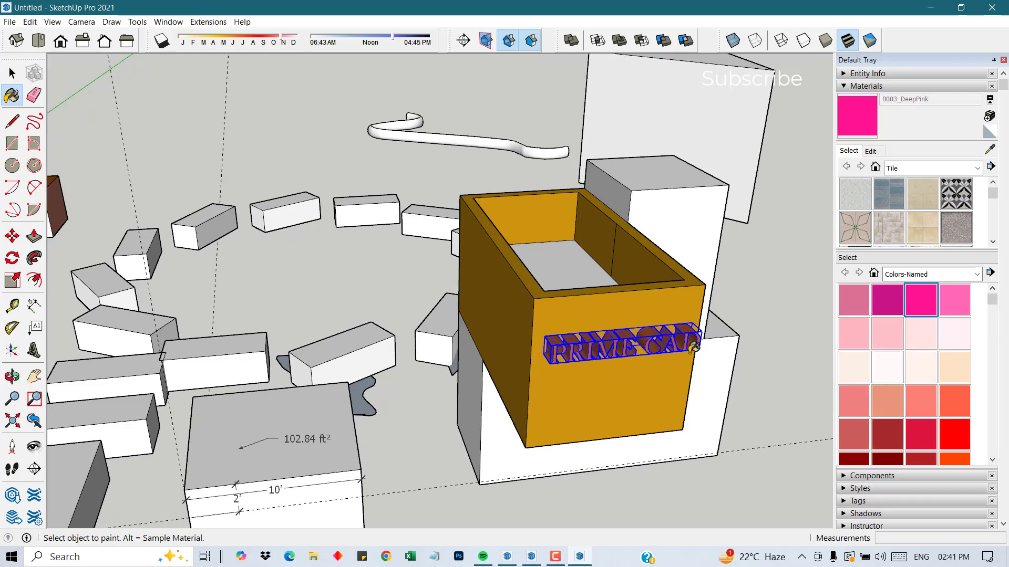
middle_drag(705, 348, 448, 374)
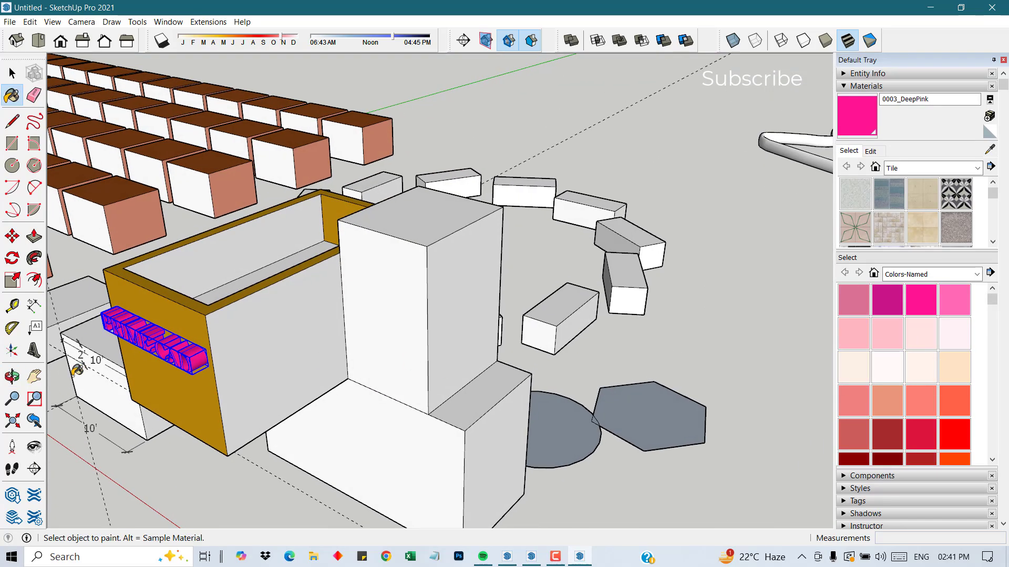
scroll(164, 310, up, 5)
middle_drag(163, 310, 189, 273)
scroll(331, 277, down, 5)
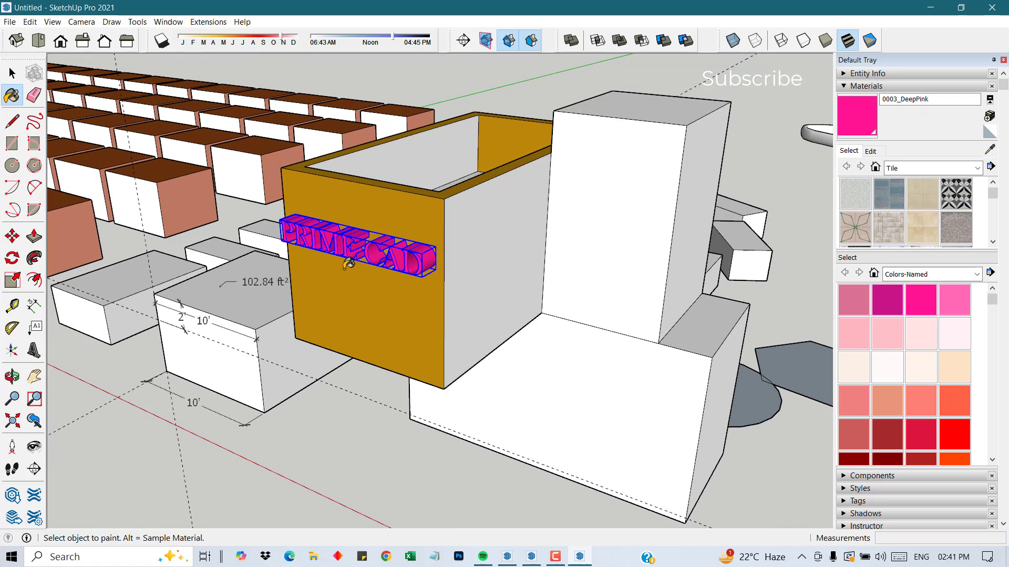
click(557, 556)
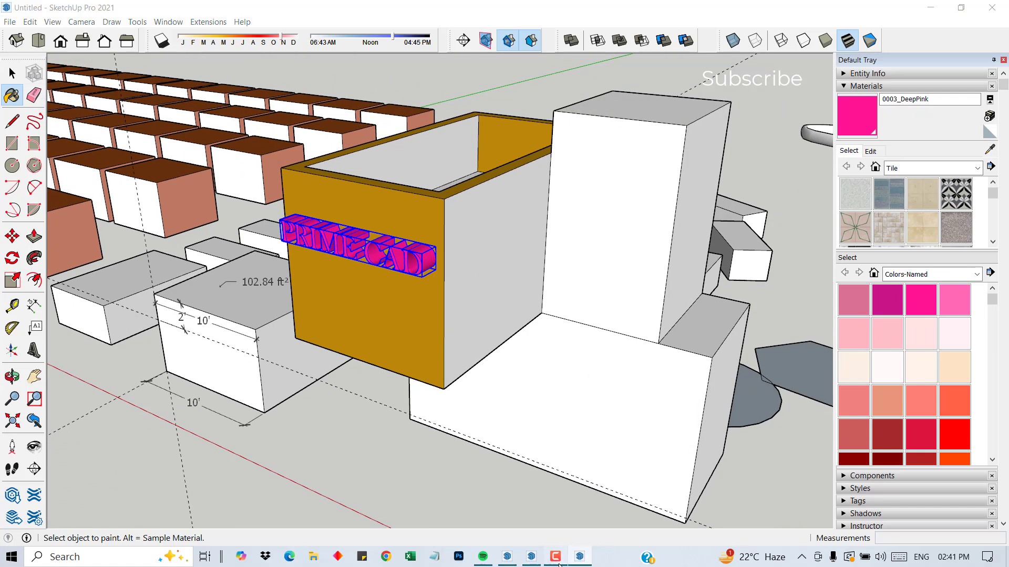
click(960, 512)
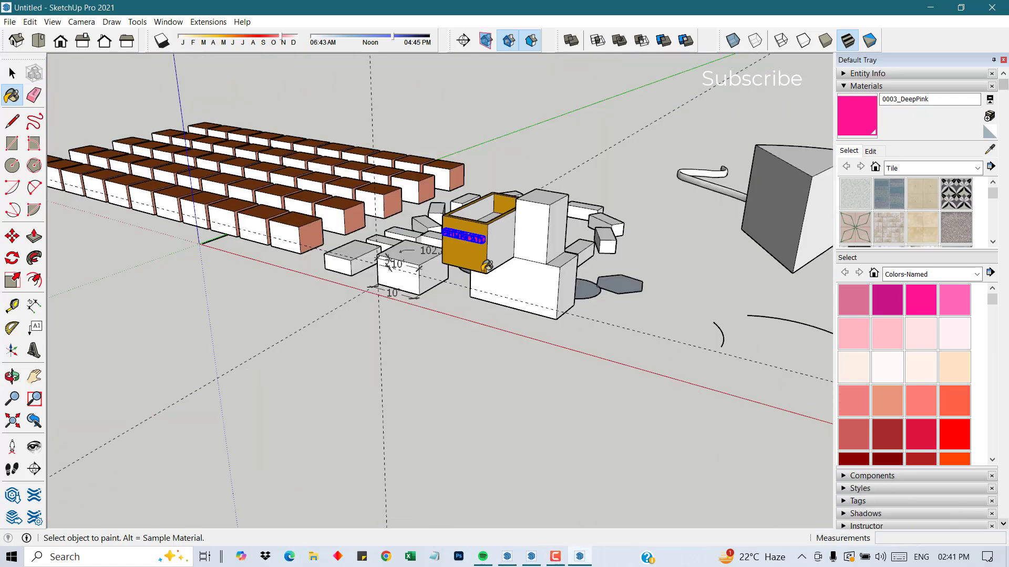
middle_drag(486, 265, 477, 319)
key(space)
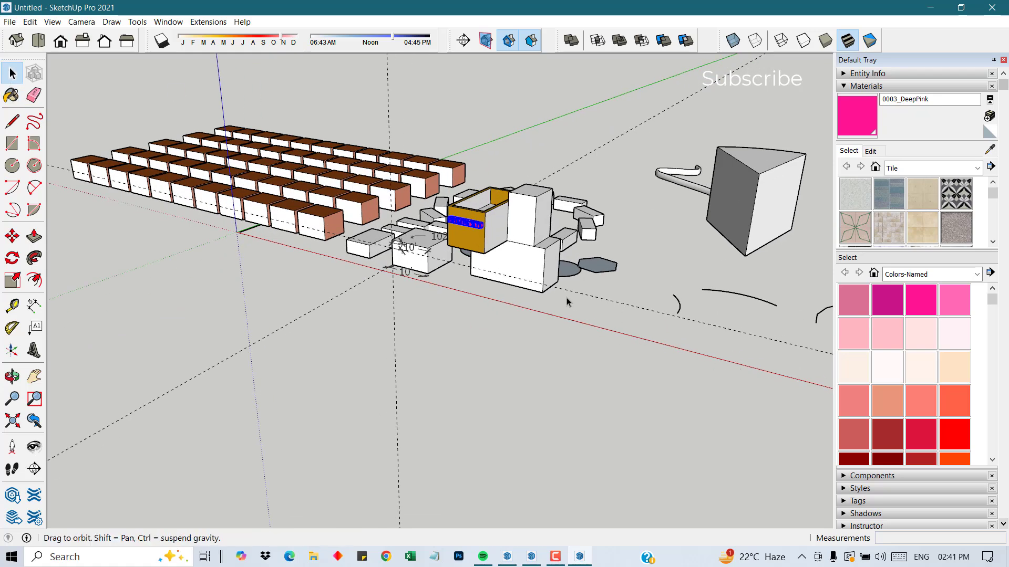
middle_drag(567, 302, 623, 294)
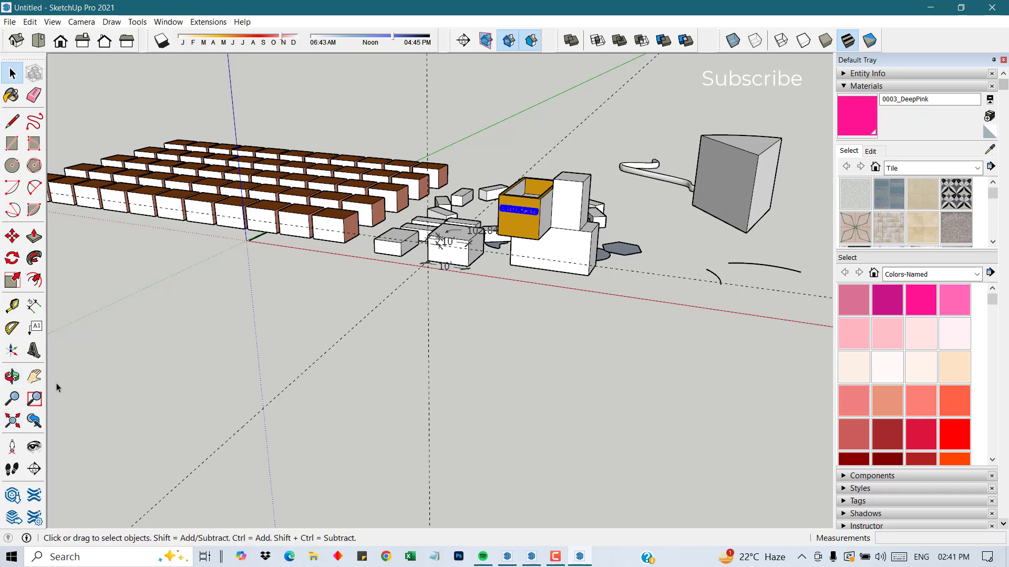
Examine the wedge, block circle, block rows and pink 3D text from different sides with the Orbit tool.
click(12, 377)
scroll(570, 286, down, 2)
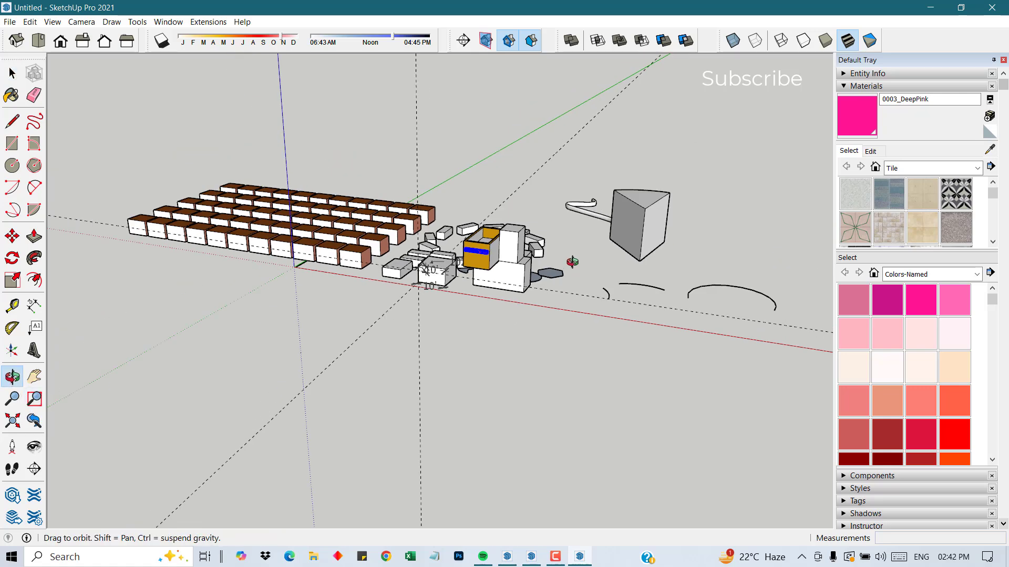
scroll(612, 242, up, 6)
scroll(635, 298, down, 2)
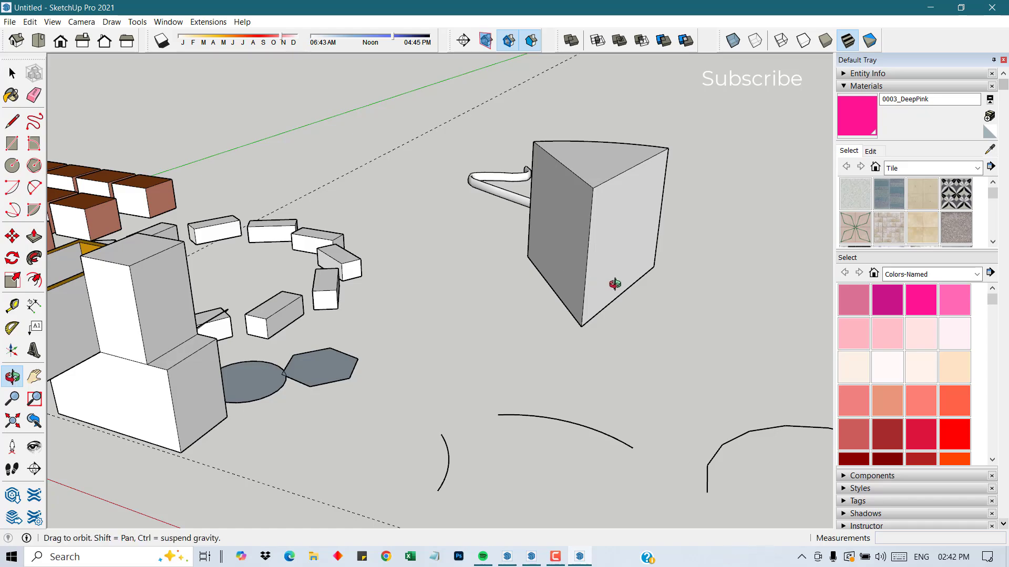
drag(612, 282, 436, 341)
drag(391, 390, 657, 406)
scroll(216, 320, up, 4)
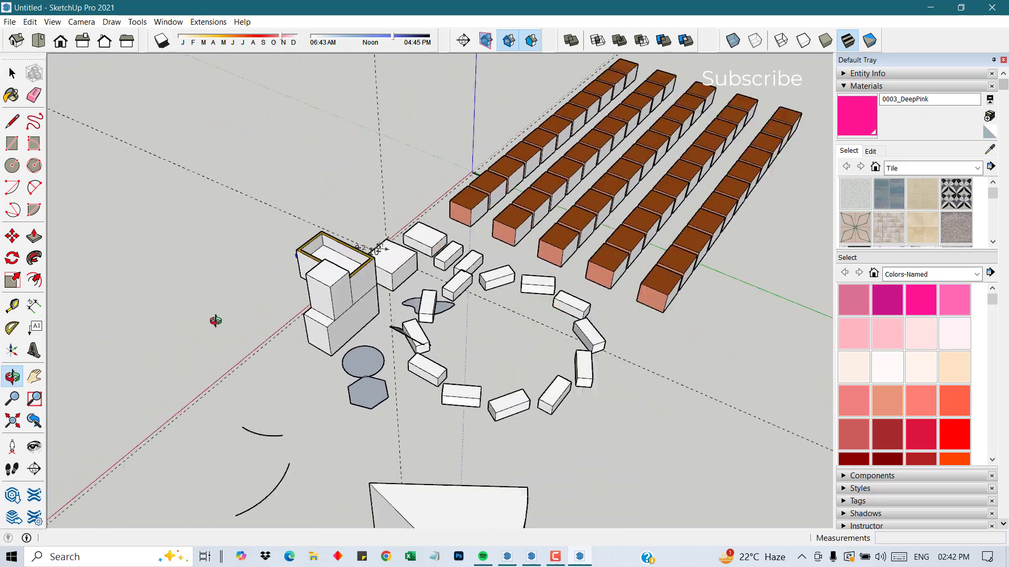
scroll(353, 315, up, 4)
scroll(346, 321, down, 2)
drag(346, 322, 515, 287)
scroll(374, 342, up, 4)
scroll(373, 342, down, 3)
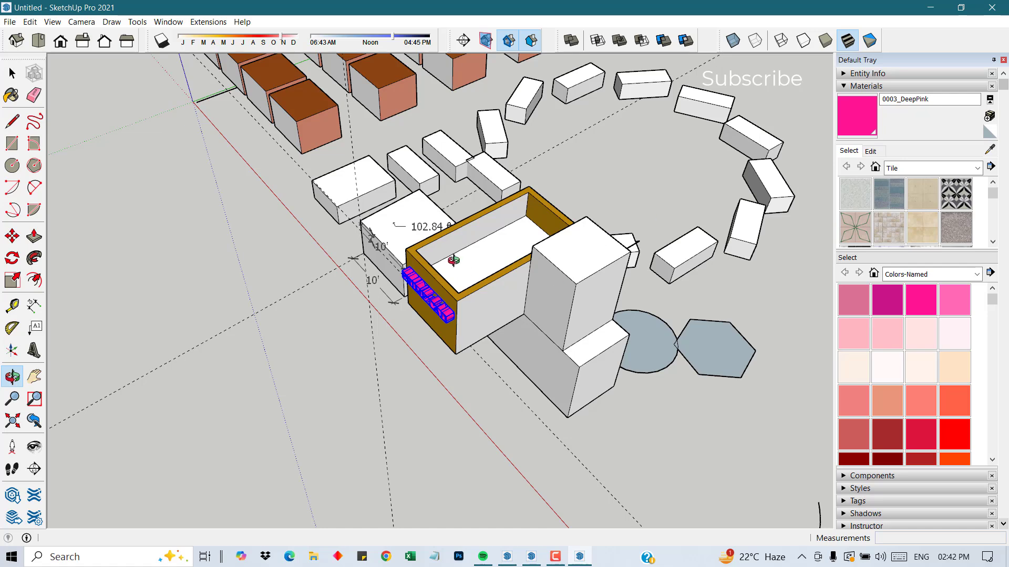
Look across the model from the block rows to the wedge and block circle with the Pan tool.
click(34, 376)
scroll(368, 360, down, 3)
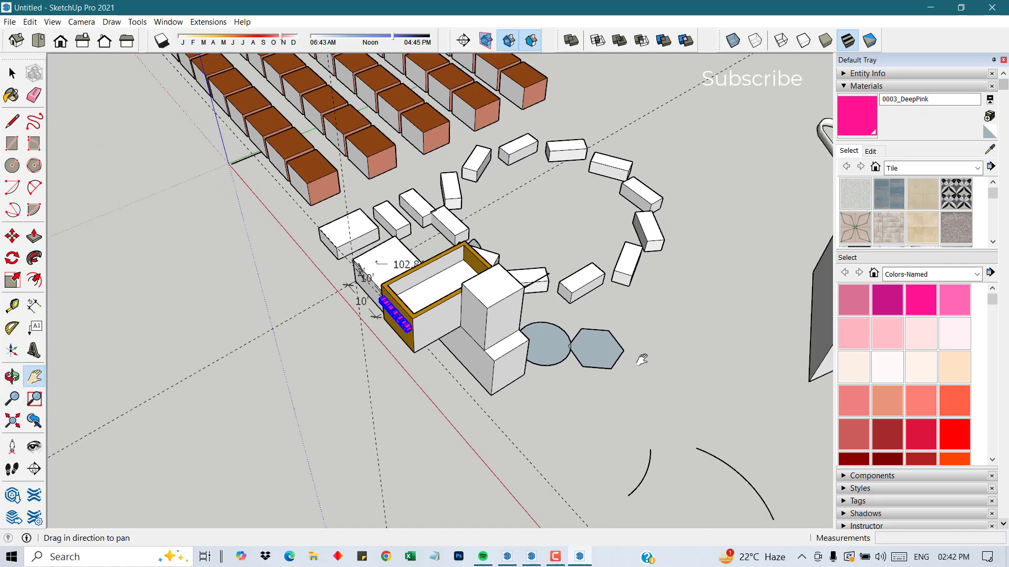
drag(661, 289, 471, 353)
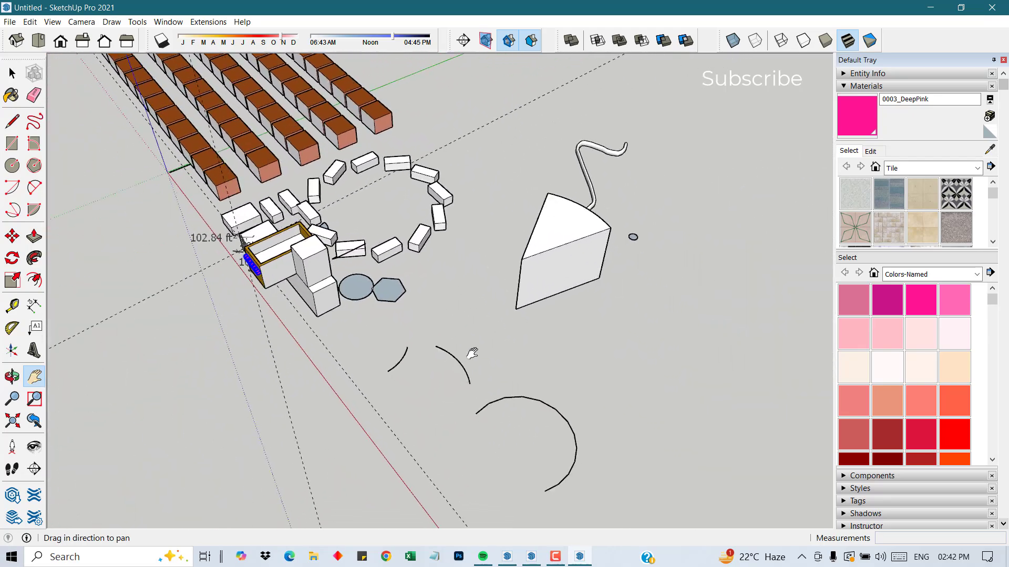
drag(540, 224, 535, 296)
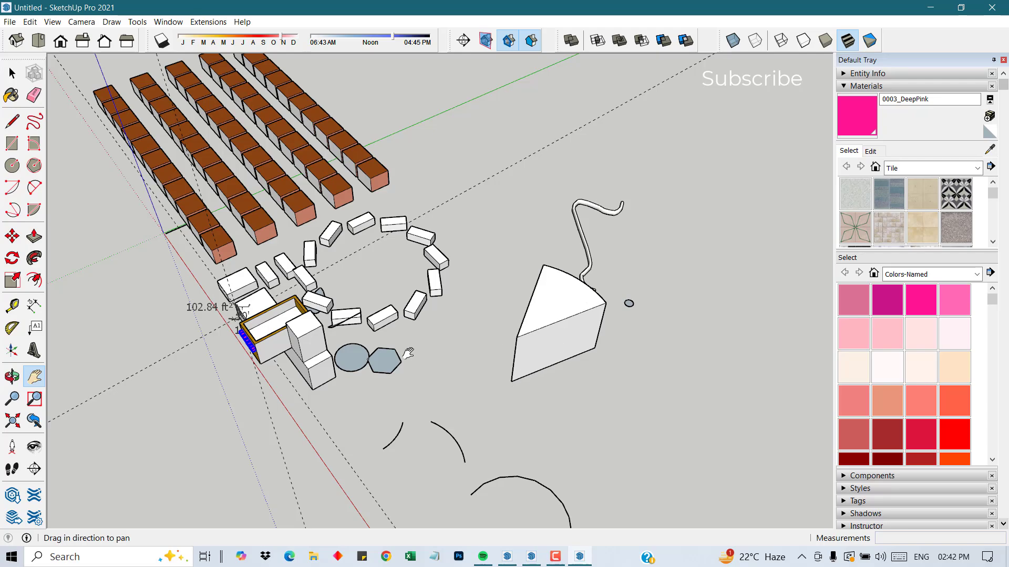
drag(408, 353, 454, 427)
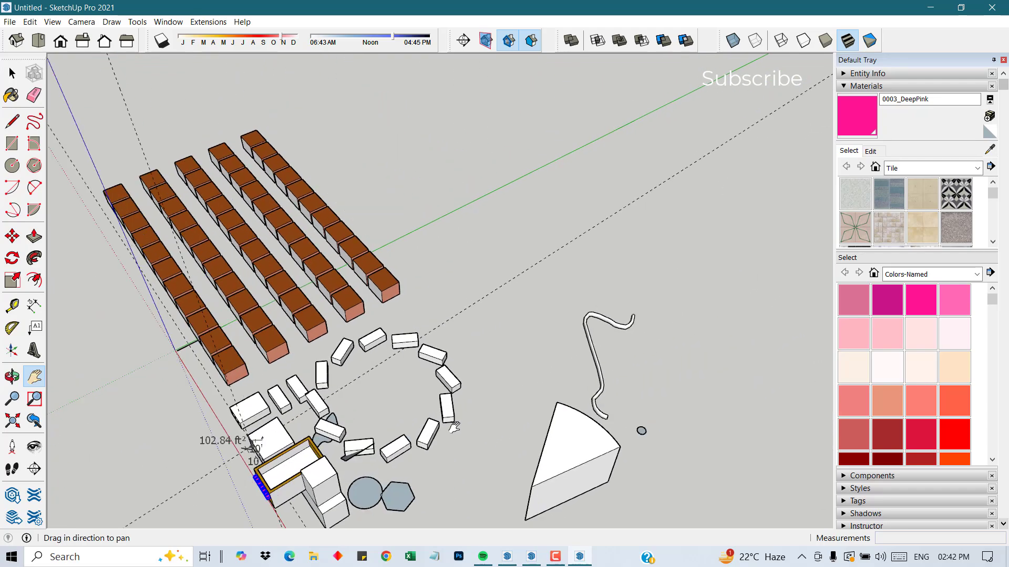
scroll(454, 427, up, 8)
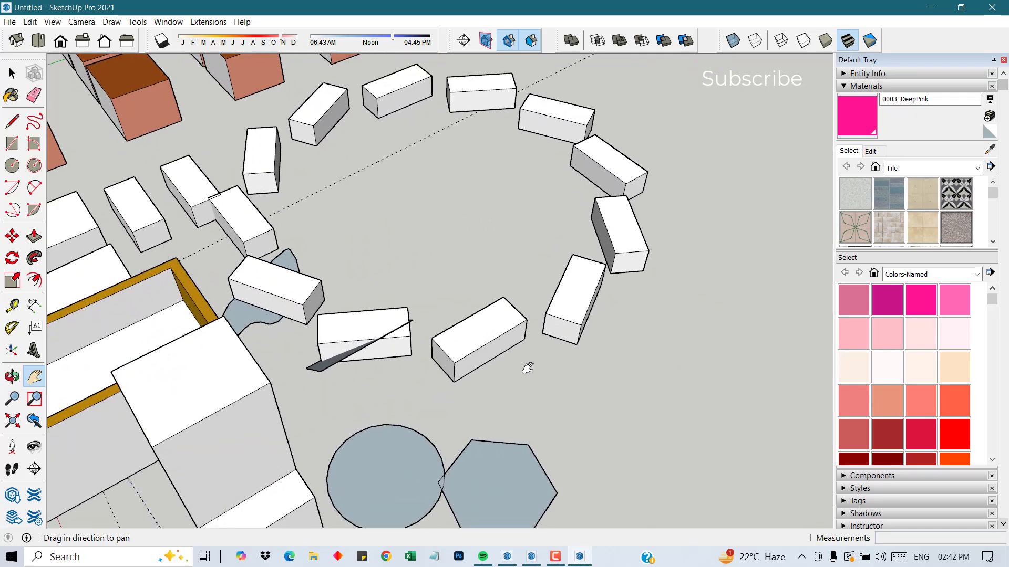
drag(528, 368, 568, 388)
scroll(568, 388, down, 4)
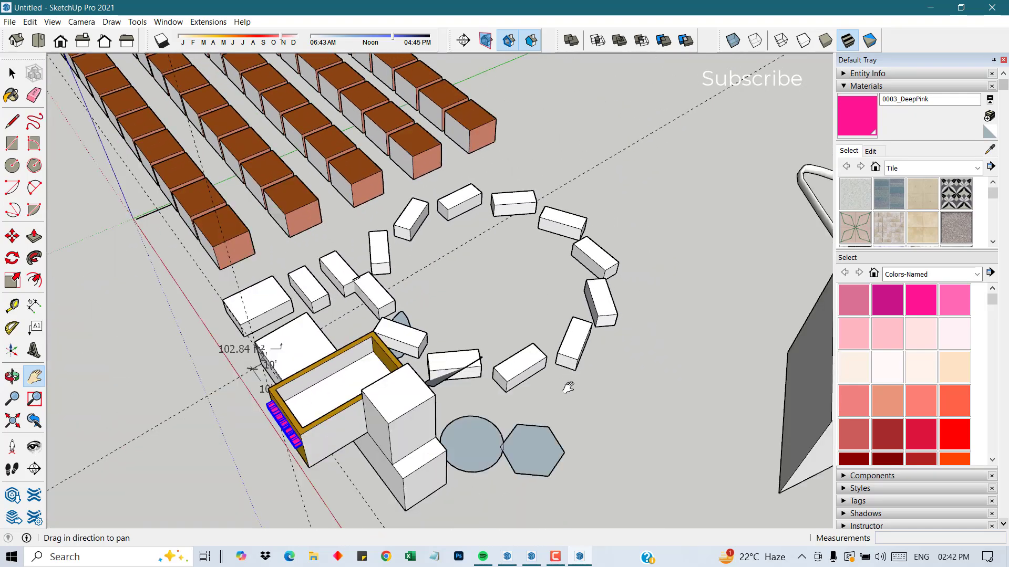
Examine the whole model and the dimensioned white box at different distances with the Zoom tool.
click(12, 398)
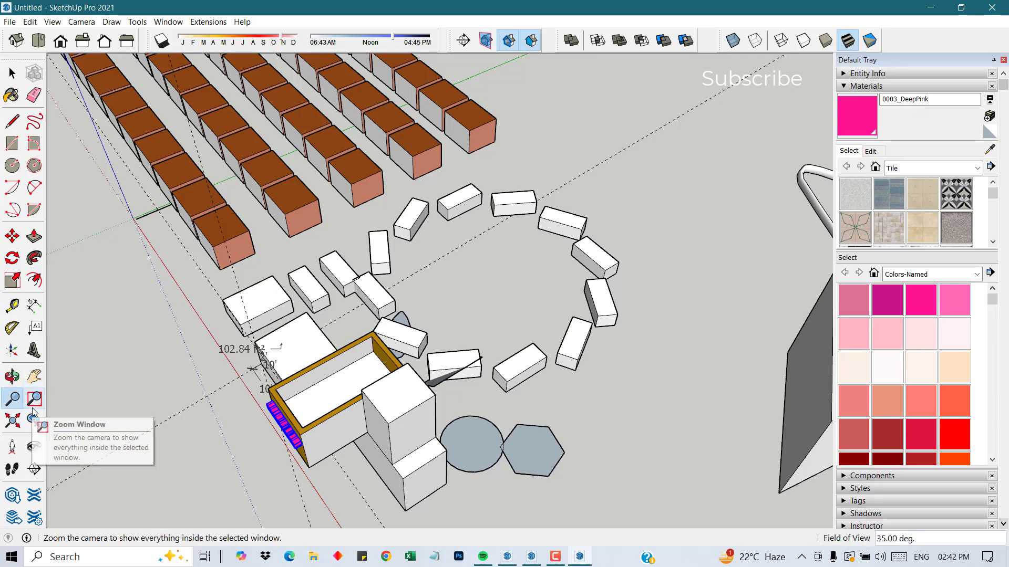
scroll(526, 273, down, 15)
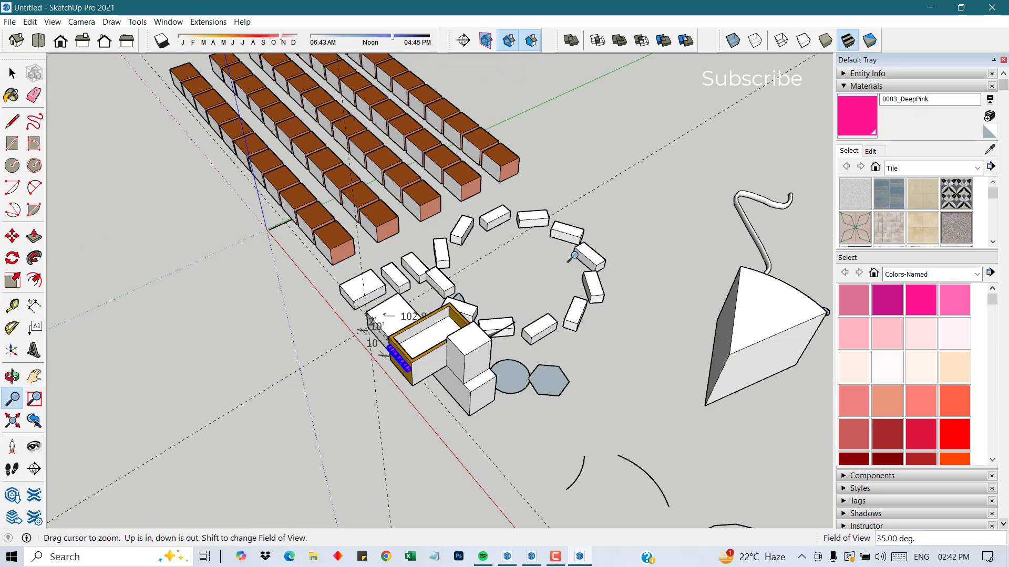
key(o)
drag(465, 169, 457, 293)
key(z)
drag(432, 217, 460, 265)
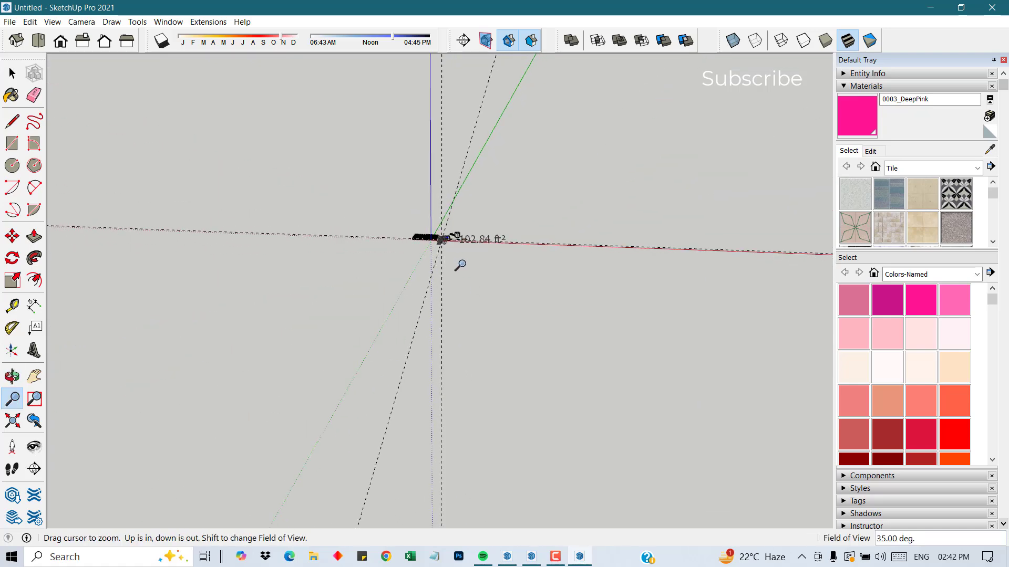
scroll(432, 236, up, 1)
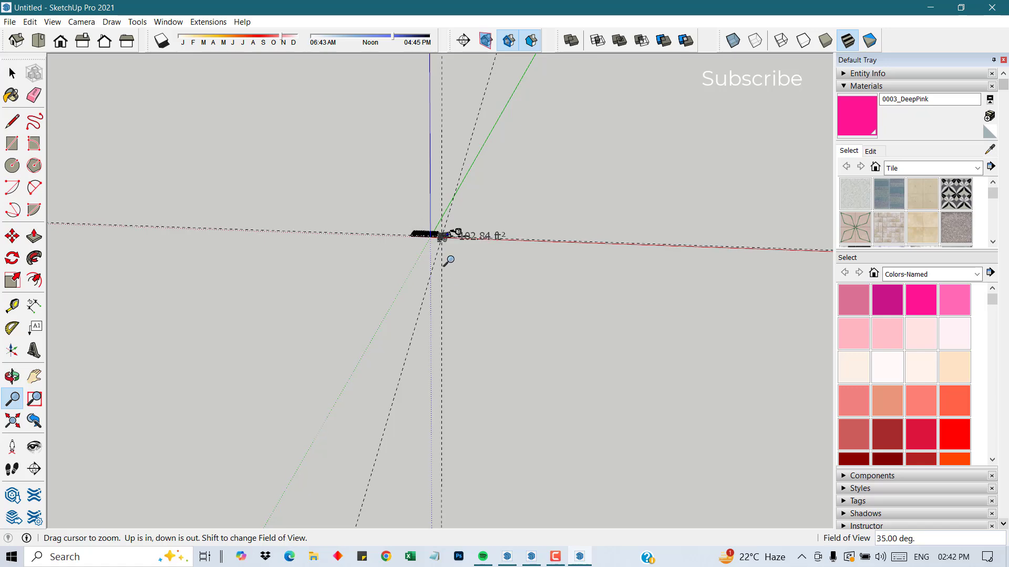
scroll(435, 239, up, 3)
scroll(435, 239, up, 8)
scroll(401, 240, down, 2)
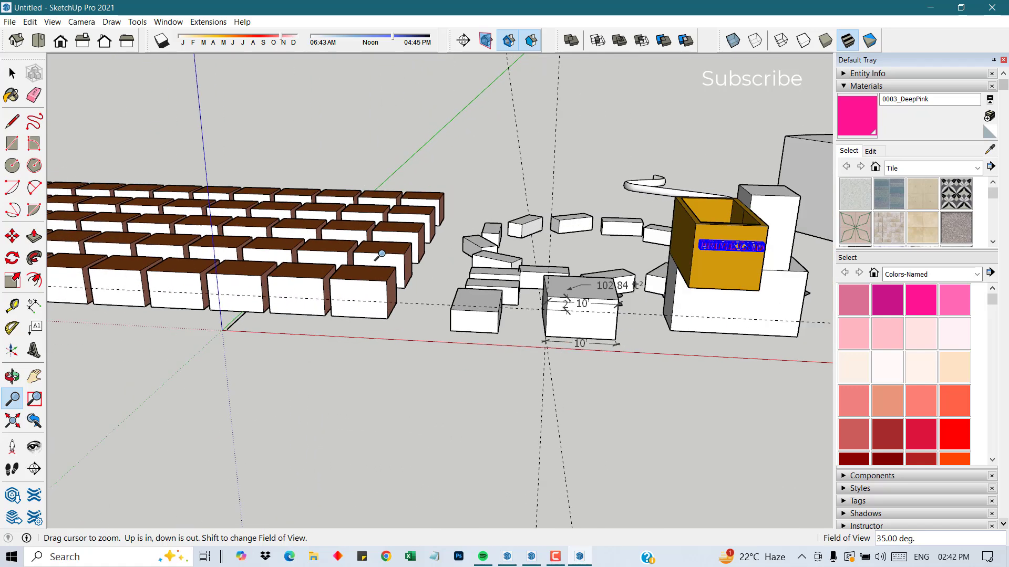
scroll(675, 299, up, 1)
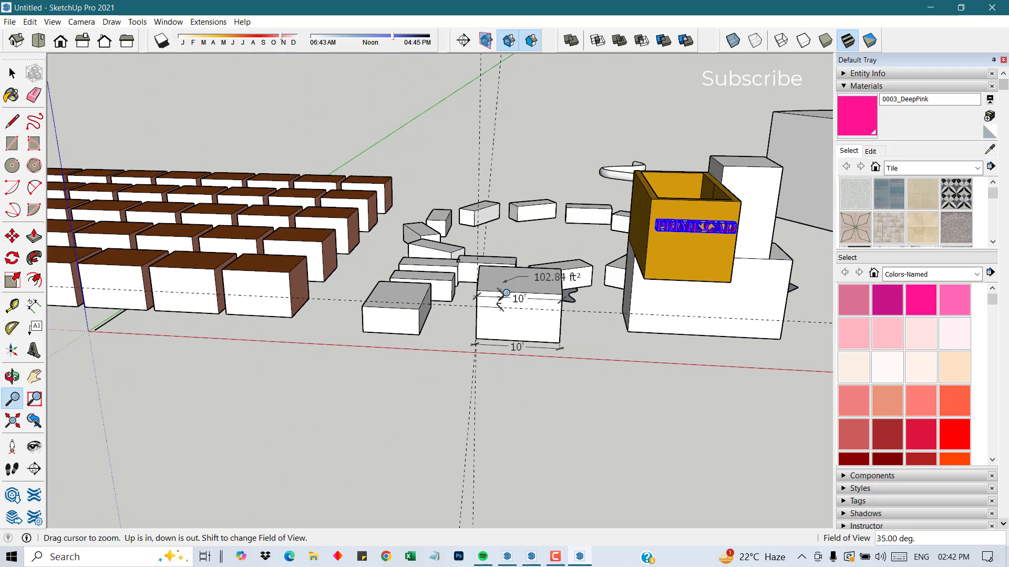
scroll(551, 242, down, 12)
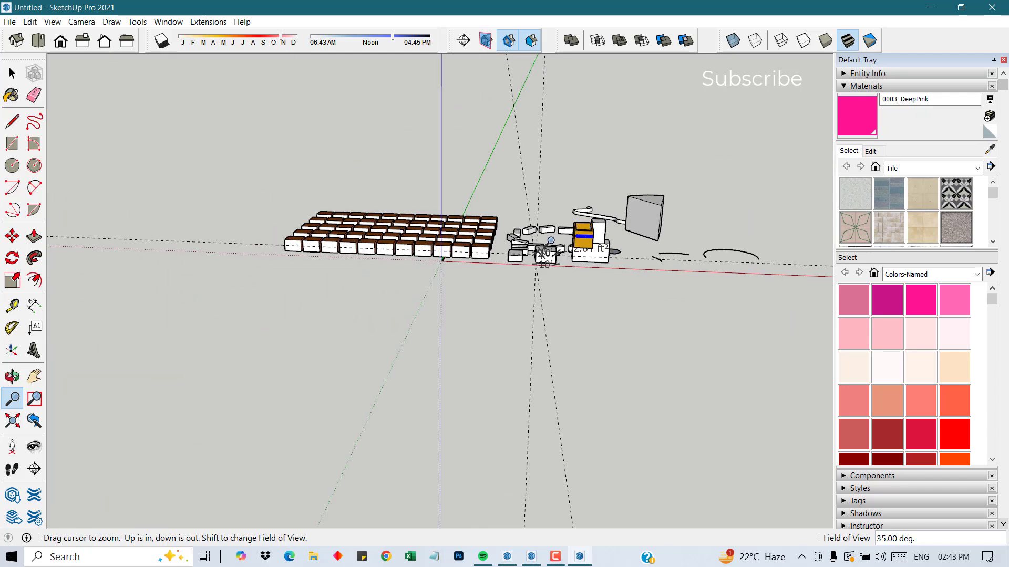
scroll(550, 243, up, 5)
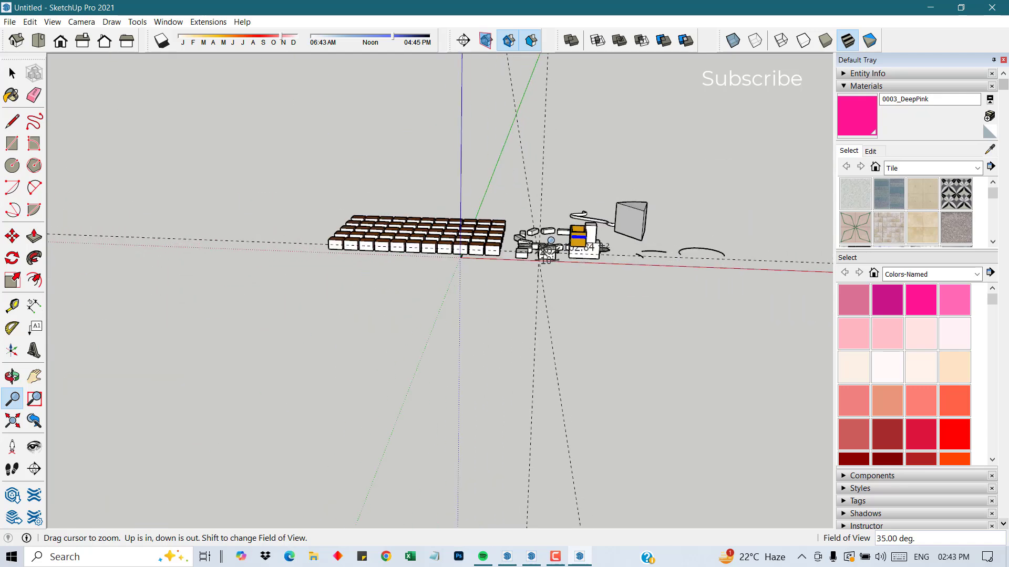
Frame the grey wedge with the Zoom Window tool so that it fills the view.
click(34, 401)
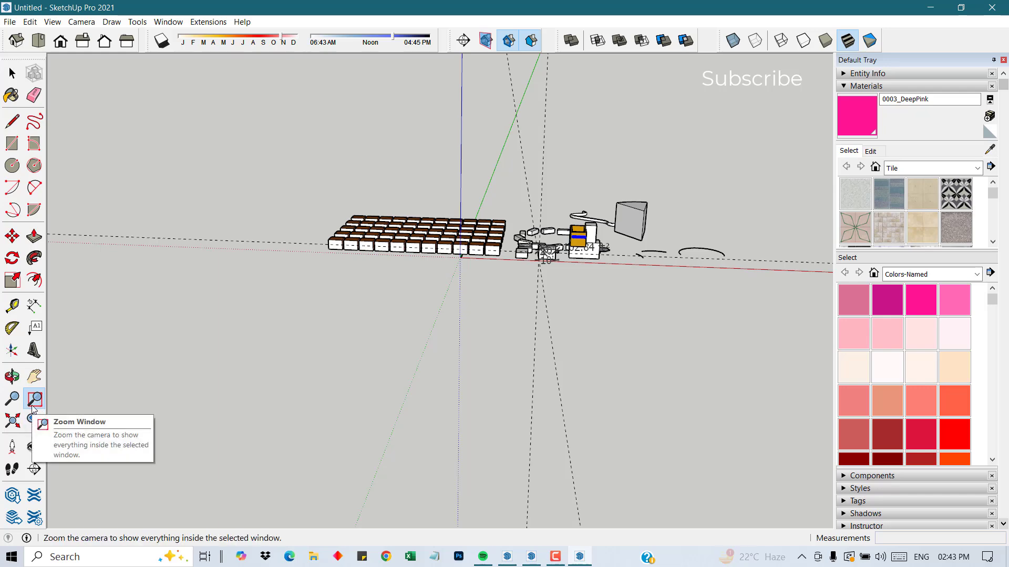
scroll(428, 272, down, 3)
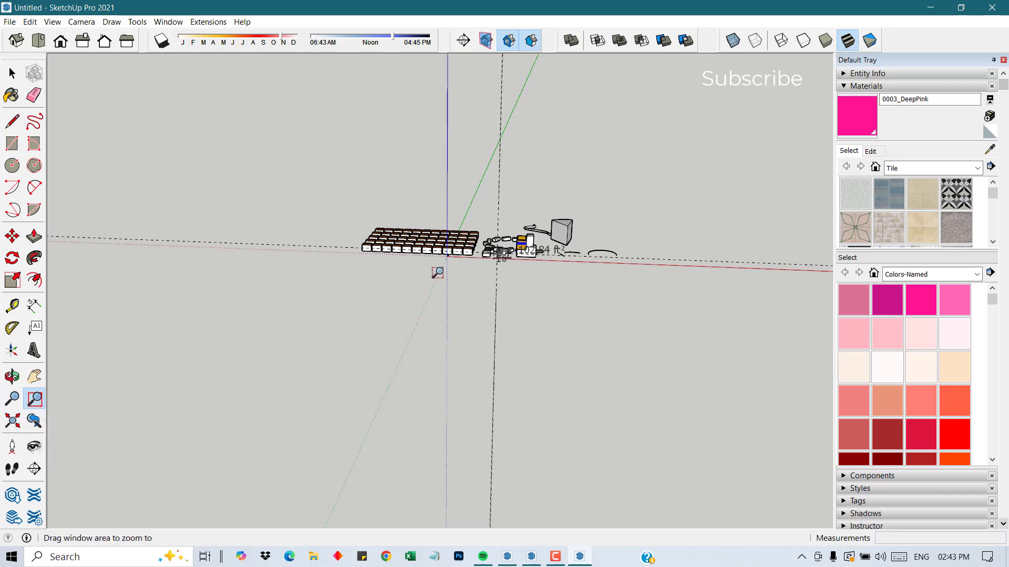
scroll(446, 276, up, 5)
scroll(540, 298, down, 1)
scroll(515, 289, down, 1)
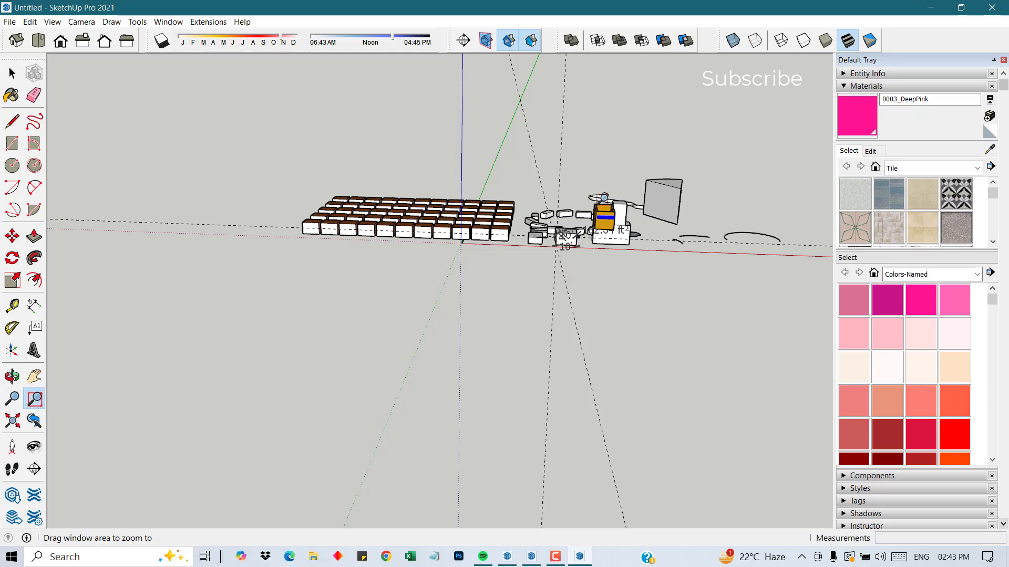
scroll(604, 198, up, 1)
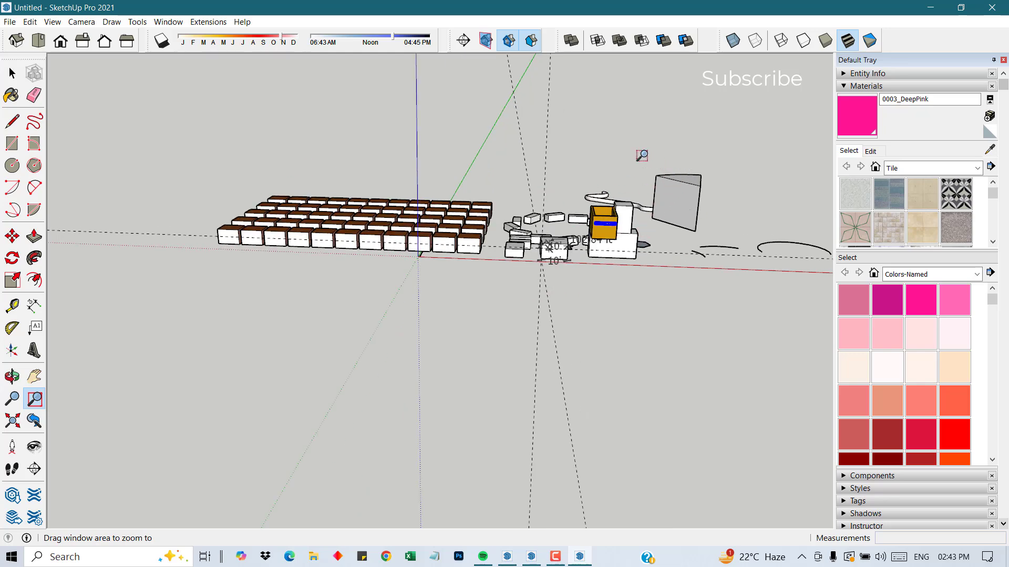
drag(648, 165, 731, 253)
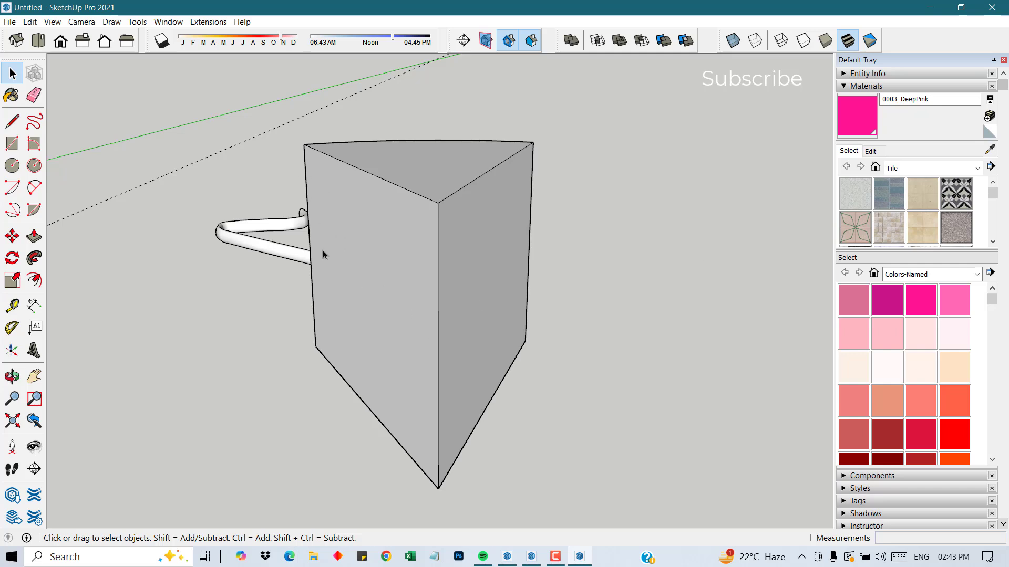
Show the whole model with Zoom Extents and return to an earlier camera view with Previous.
scroll(454, 260, down, 1)
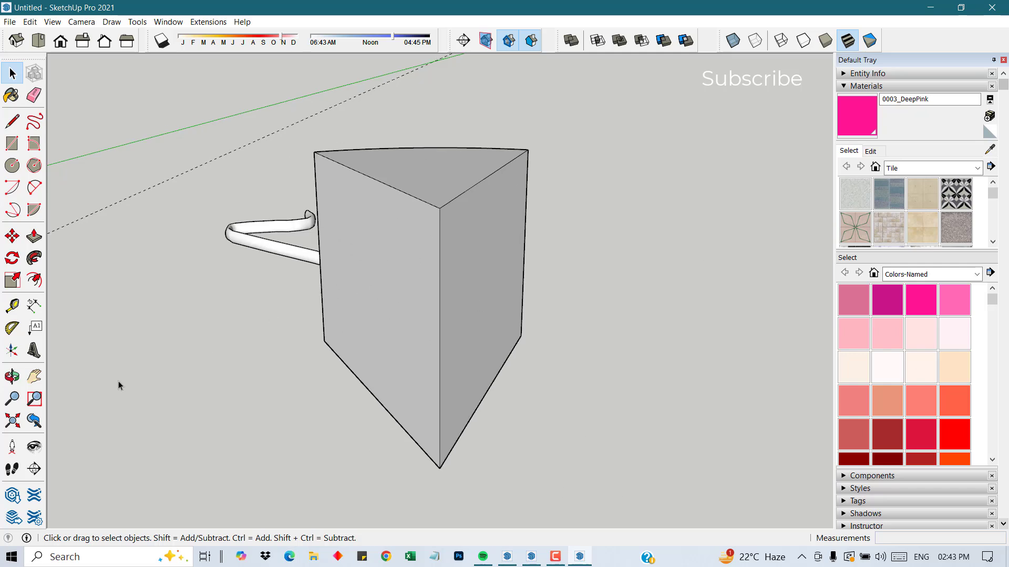
click(12, 421)
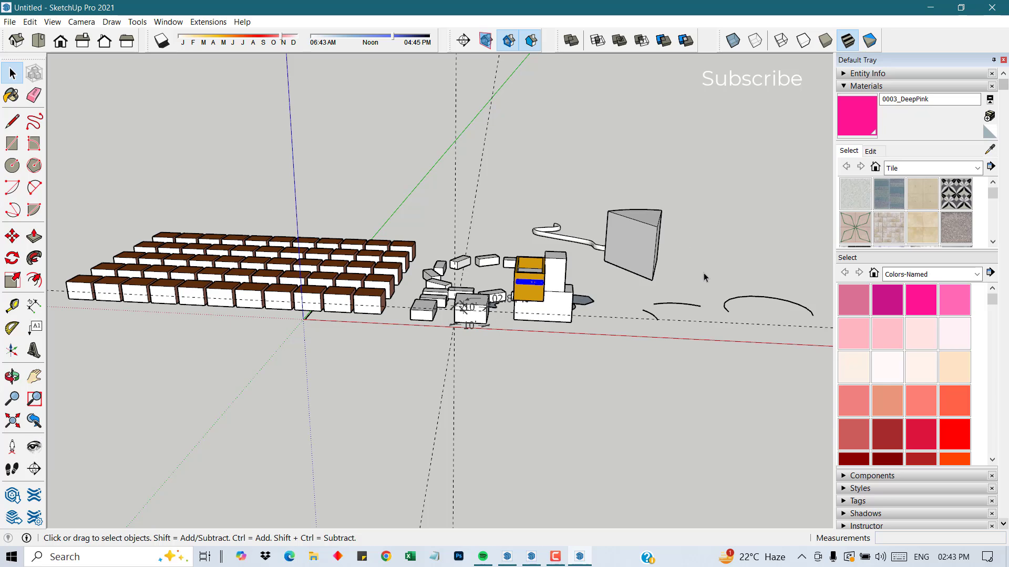
click(33, 420)
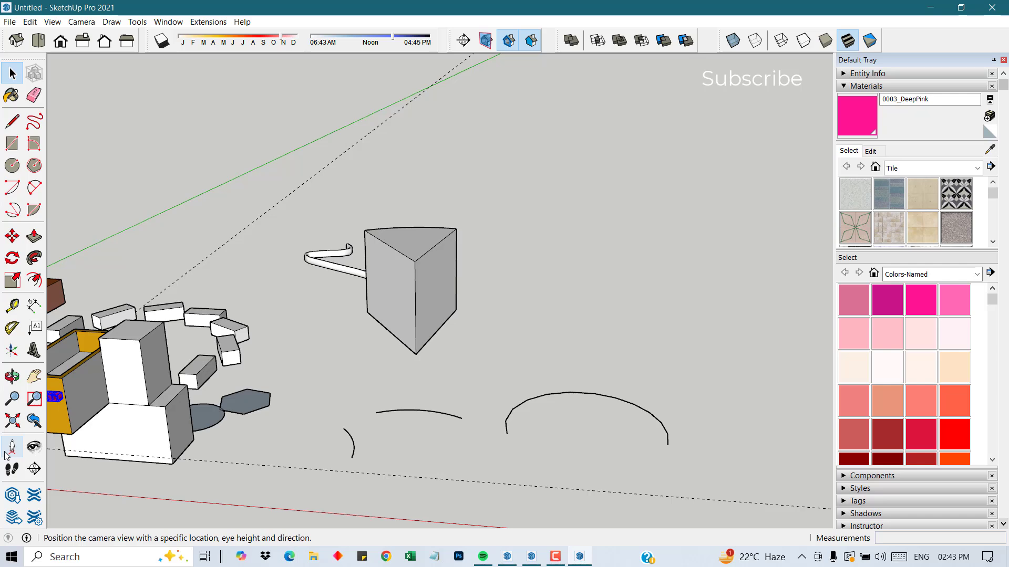
Place the camera at eye level on the open ground between the wedge and the large arc with Position Camera.
click(16, 448)
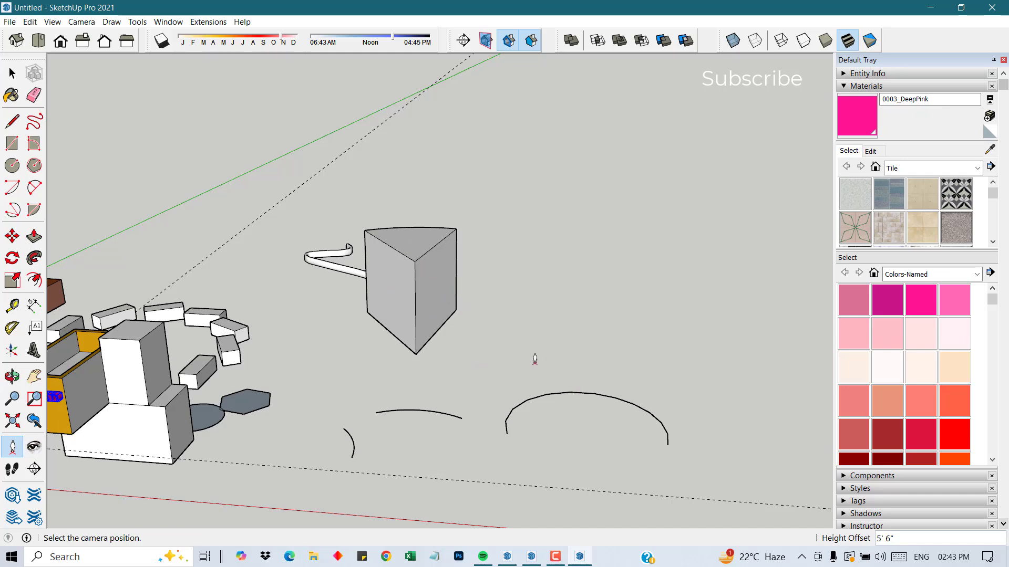
click(535, 359)
drag(529, 352, 496, 416)
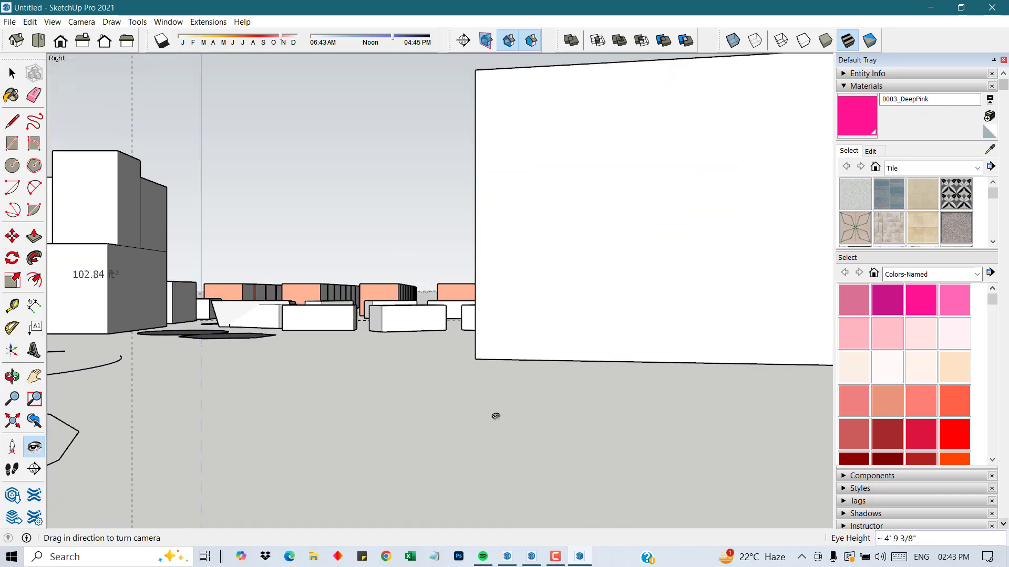
Examine the wedge, block circle and stacked white boxes from near ground level with the Look Around tool.
scroll(497, 423, down, 5)
scroll(496, 436, up, 2)
scroll(495, 440, down, 1)
middle_drag(495, 439, 535, 448)
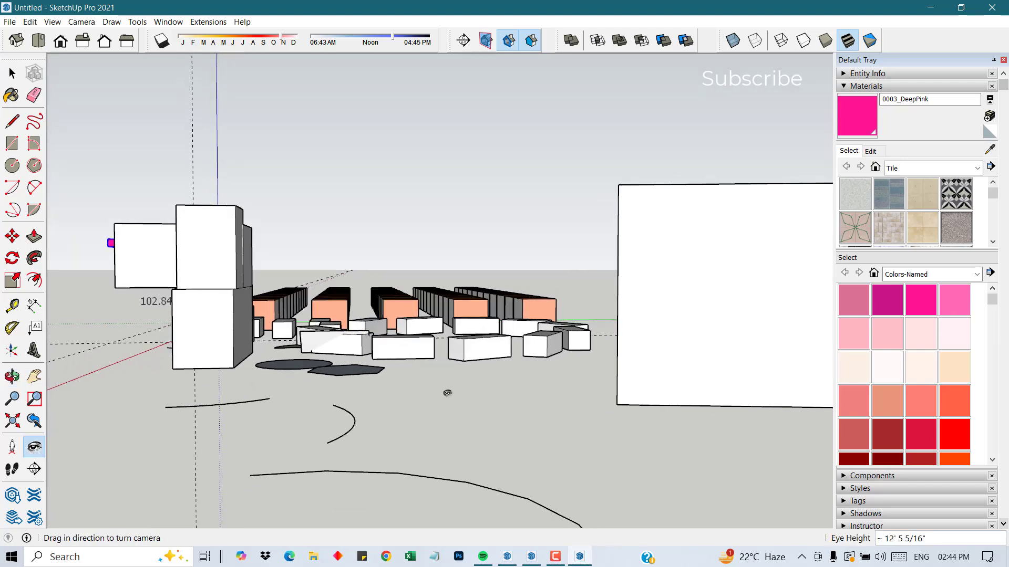
scroll(368, 400, down, 4)
scroll(678, 402, down, 1)
scroll(472, 360, down, 4)
middle_drag(613, 441, 765, 365)
scroll(745, 394, up, 5)
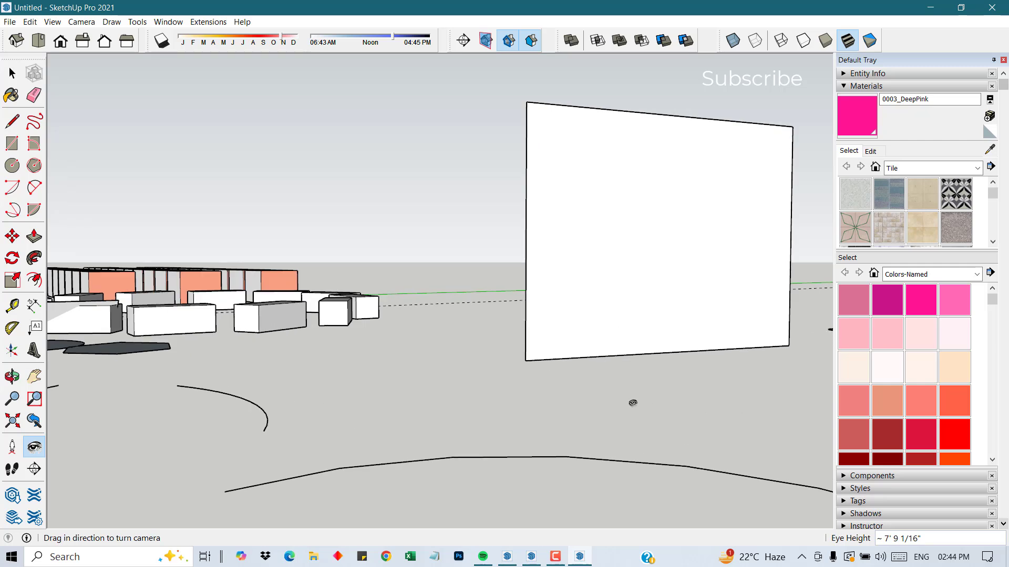
scroll(633, 403, up, 2)
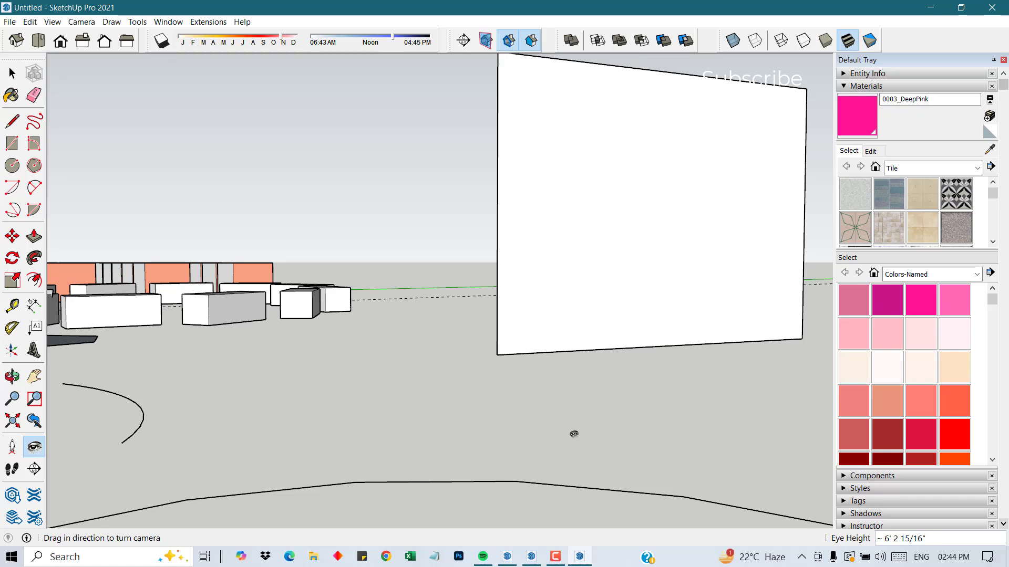
mouse_move(557, 422)
mouse_down()
mouse_move(536, 428)
mouse_move(557, 424)
mouse_up()
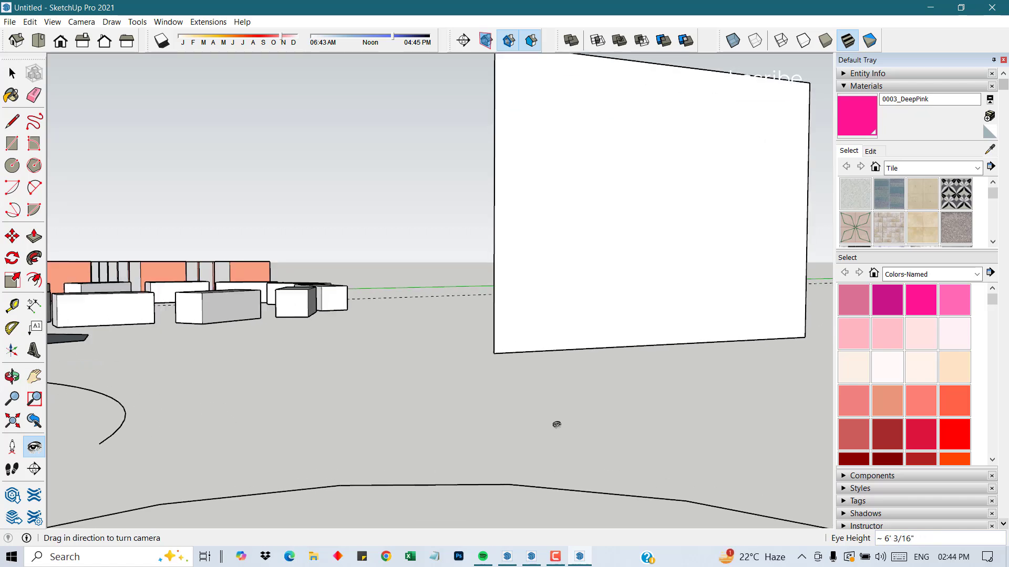
drag(697, 110, 554, 437)
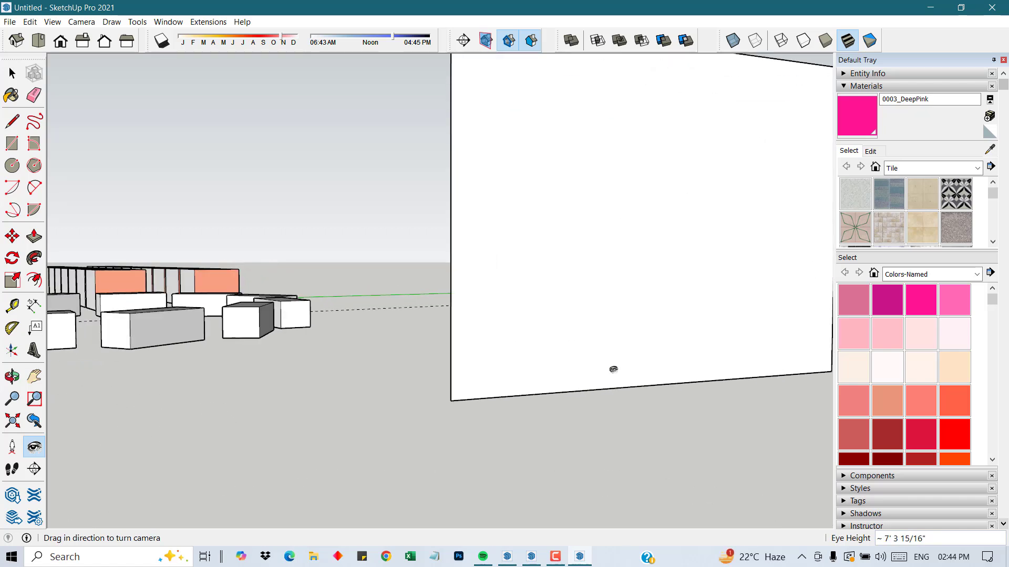
drag(613, 369, 684, 400)
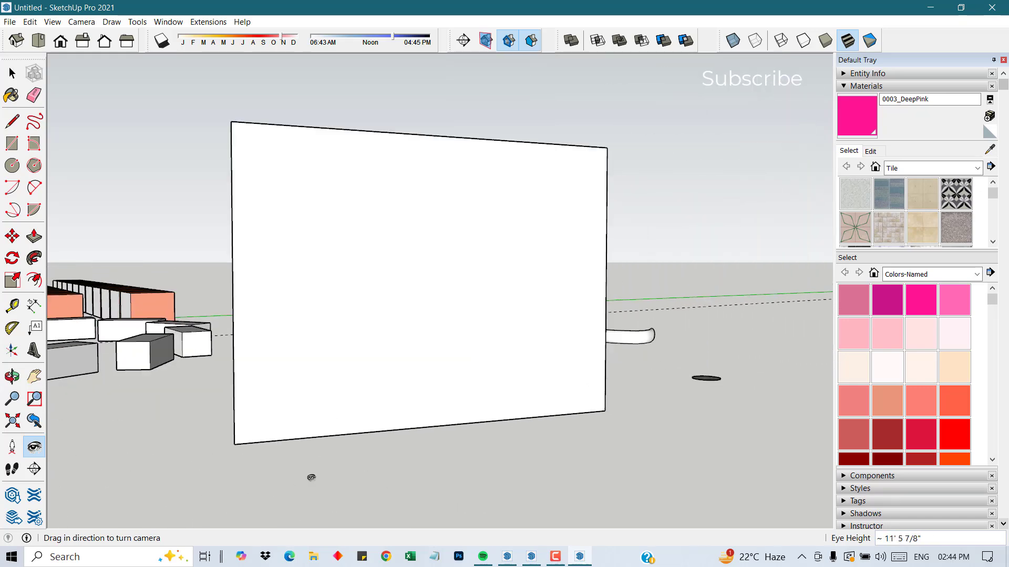
drag(311, 477, 566, 245)
scroll(535, 221, down, 4)
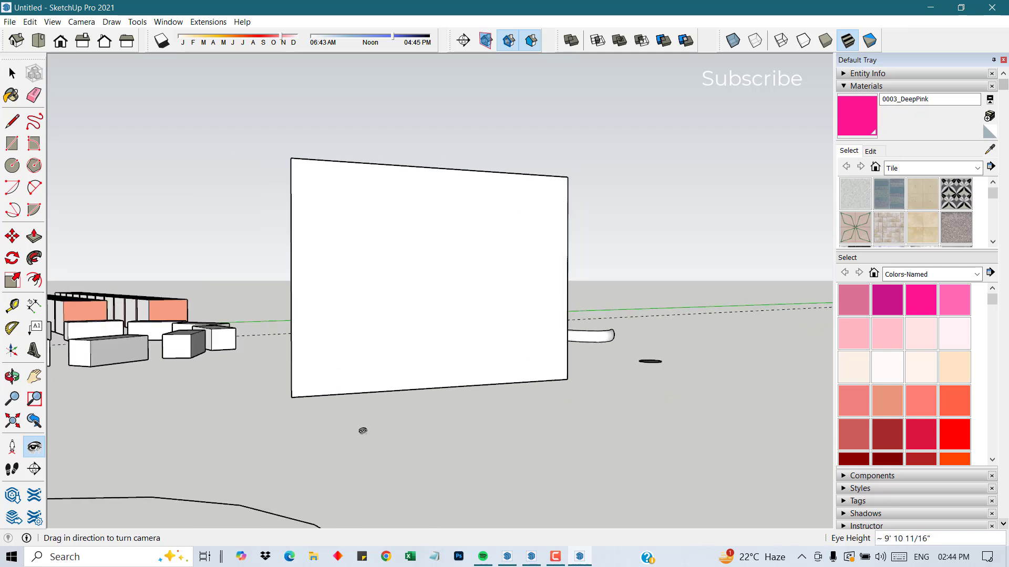
Move through the scene around the large arc in front of the wedge with the Walk tool.
click(12, 469)
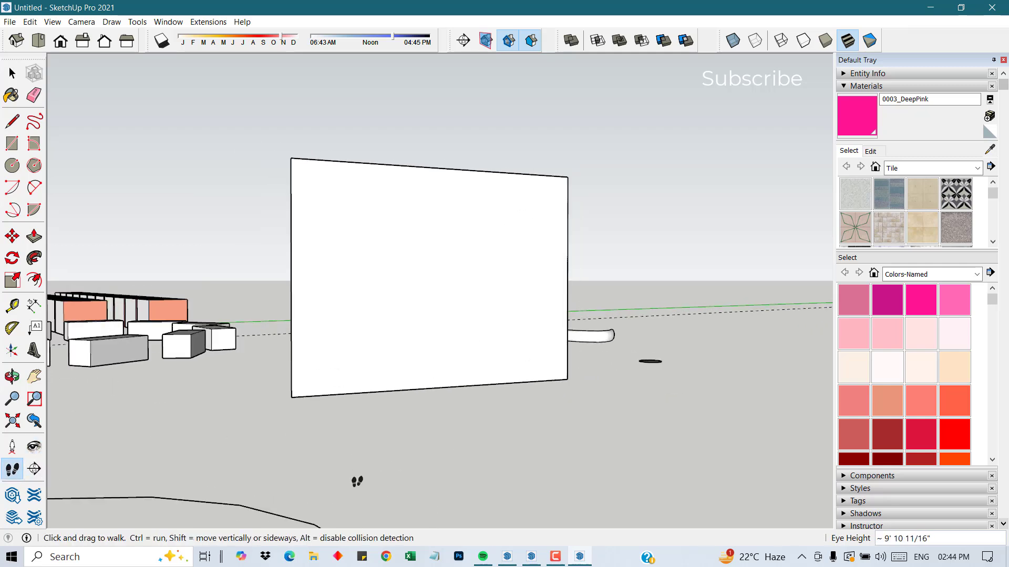
scroll(463, 342, down, 4)
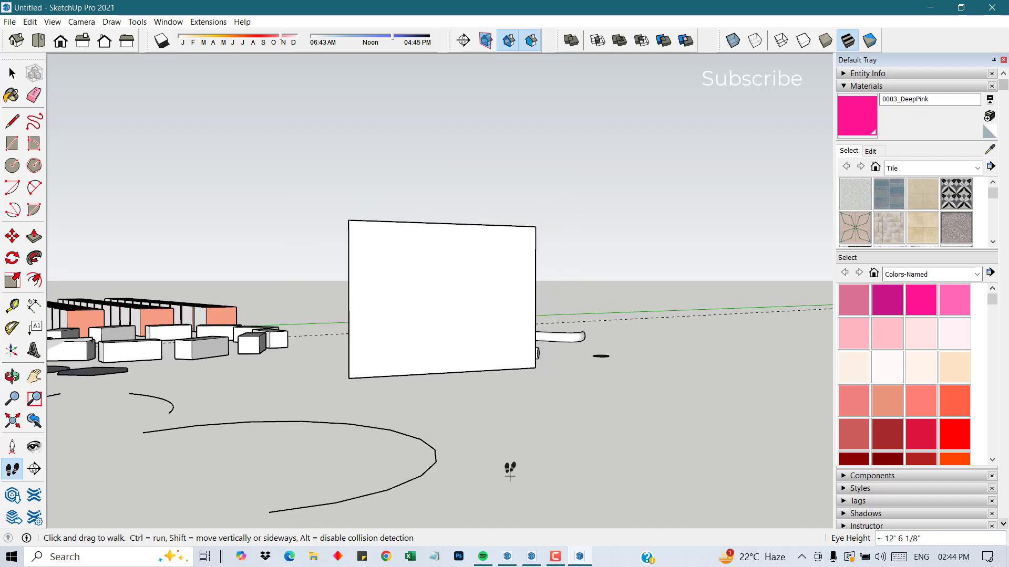
drag(509, 469, 477, 416)
drag(522, 458, 530, 420)
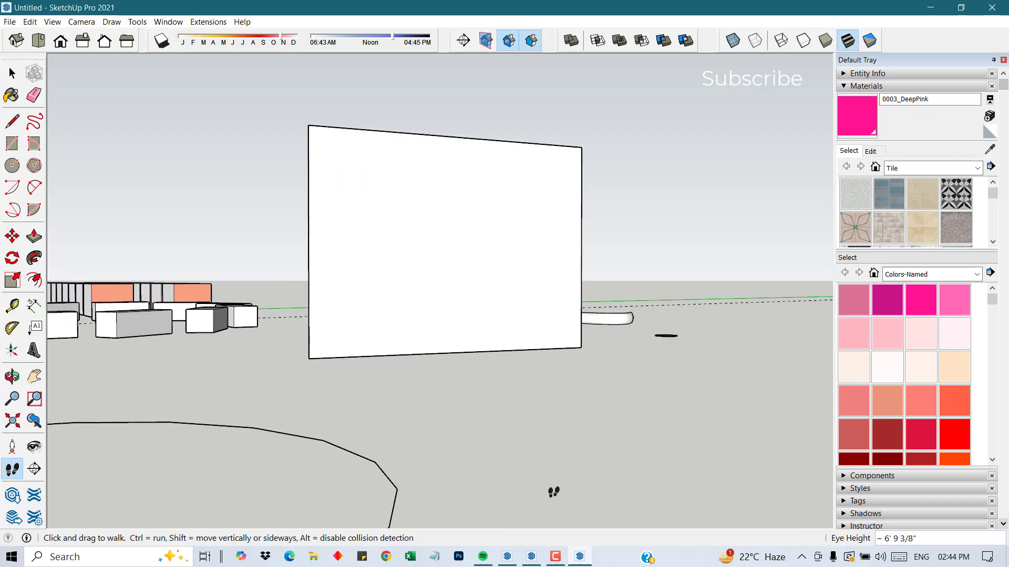
drag(554, 492, 624, 499)
Place a section plane on the wedge's top face and name it 3RD FLOOR.
click(35, 469)
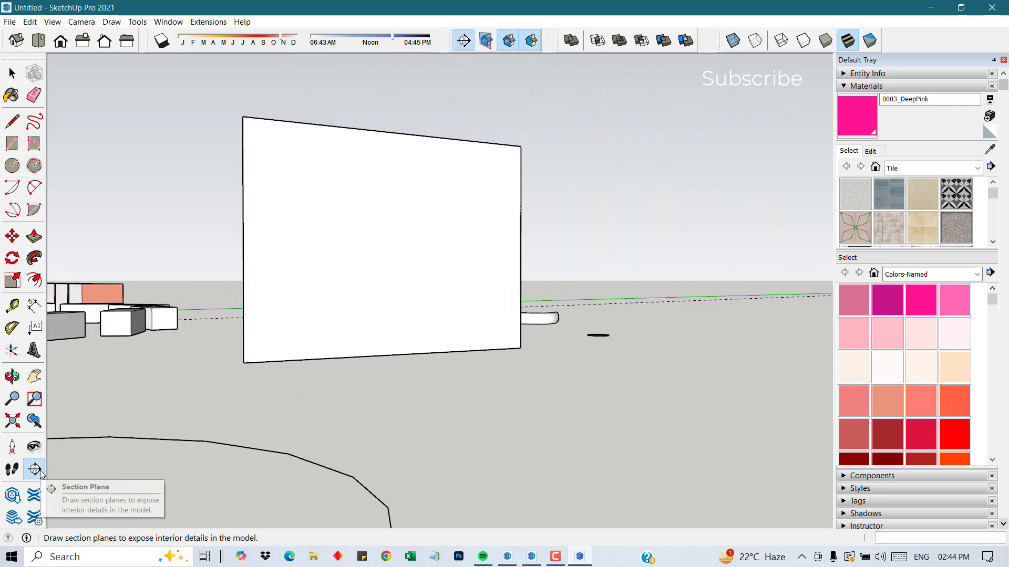
scroll(461, 296, down, 5)
middle_drag(460, 296, 495, 392)
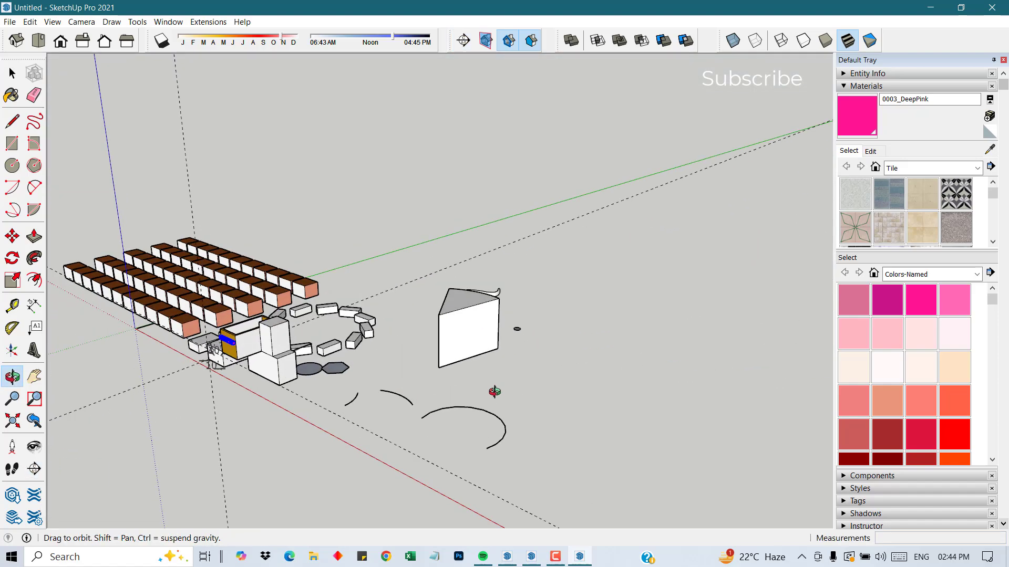
scroll(360, 311, up, 4)
scroll(566, 326, up, 4)
scroll(456, 383, down, 5)
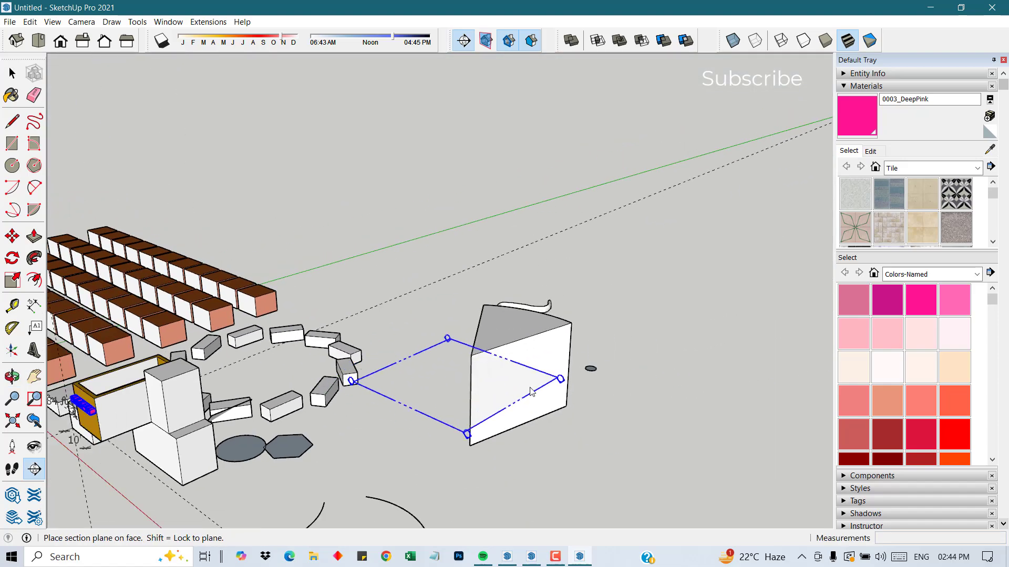
middle_drag(583, 413, 557, 387)
scroll(559, 386, down, 2)
scroll(558, 386, up, 5)
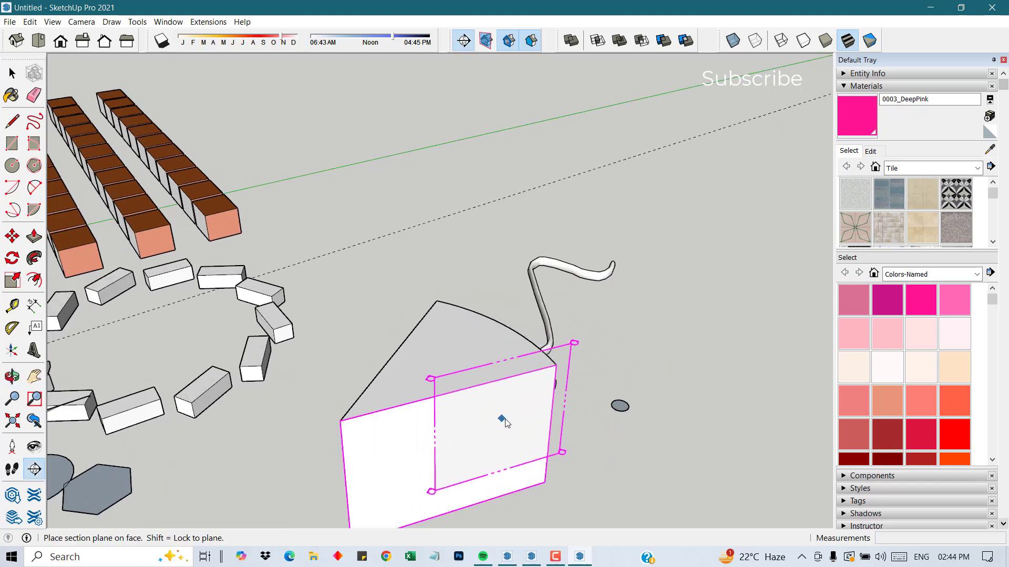
middle_drag(502, 419, 682, 394)
scroll(633, 363, down, 3)
scroll(652, 362, up, 3)
middle_drag(597, 371, 758, 403)
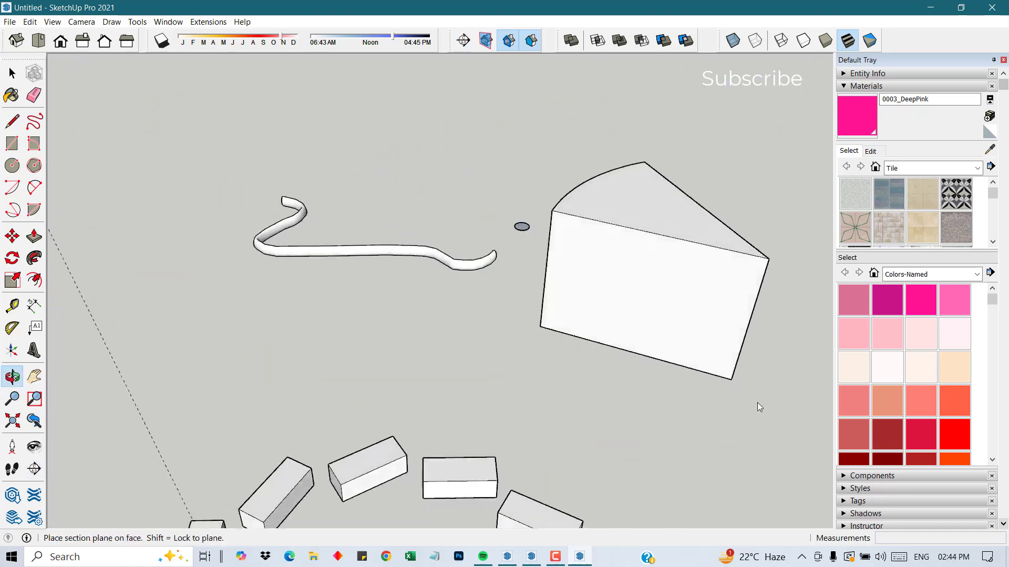
scroll(557, 326, down, 3)
scroll(657, 257, up, 3)
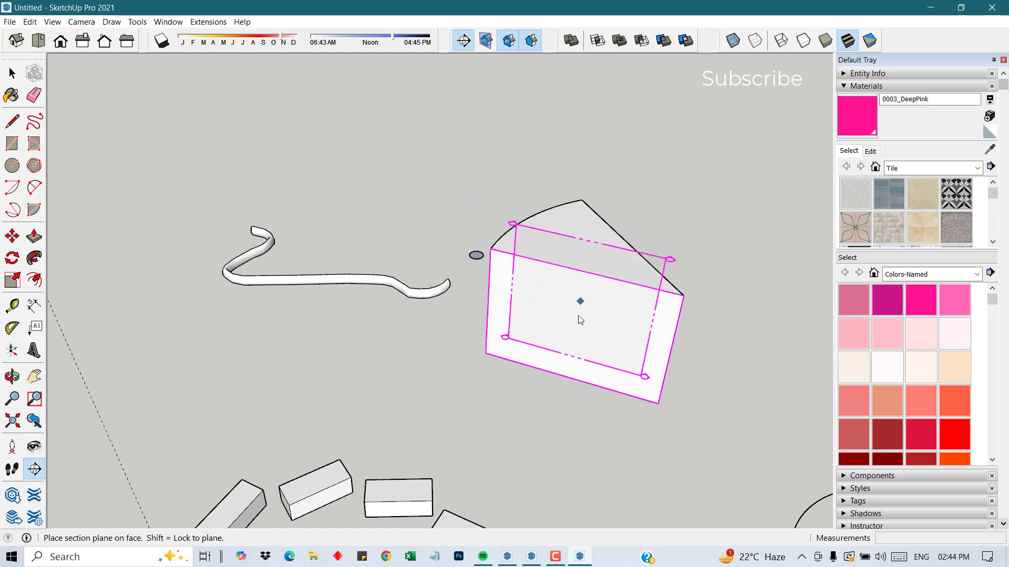
scroll(580, 326, up, 2)
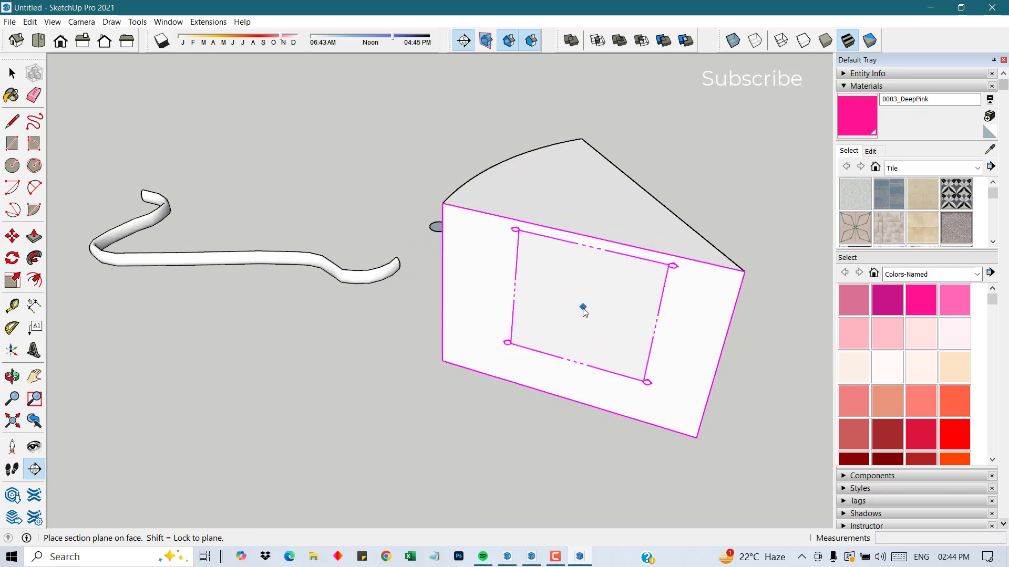
scroll(525, 284, up, 3)
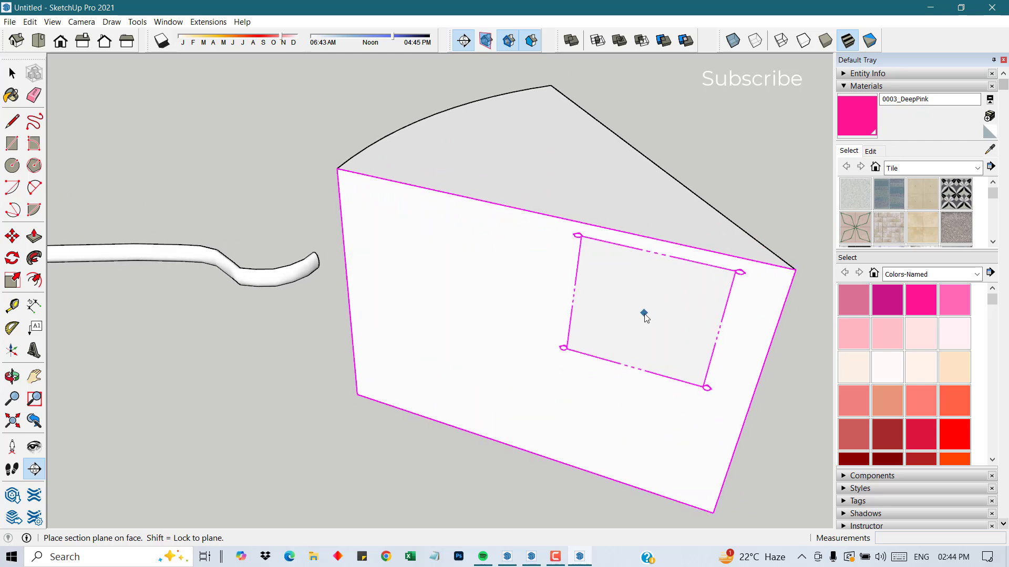
scroll(631, 324, up, 2)
scroll(425, 344, down, 4)
scroll(570, 321, up, 3)
scroll(482, 342, down, 1)
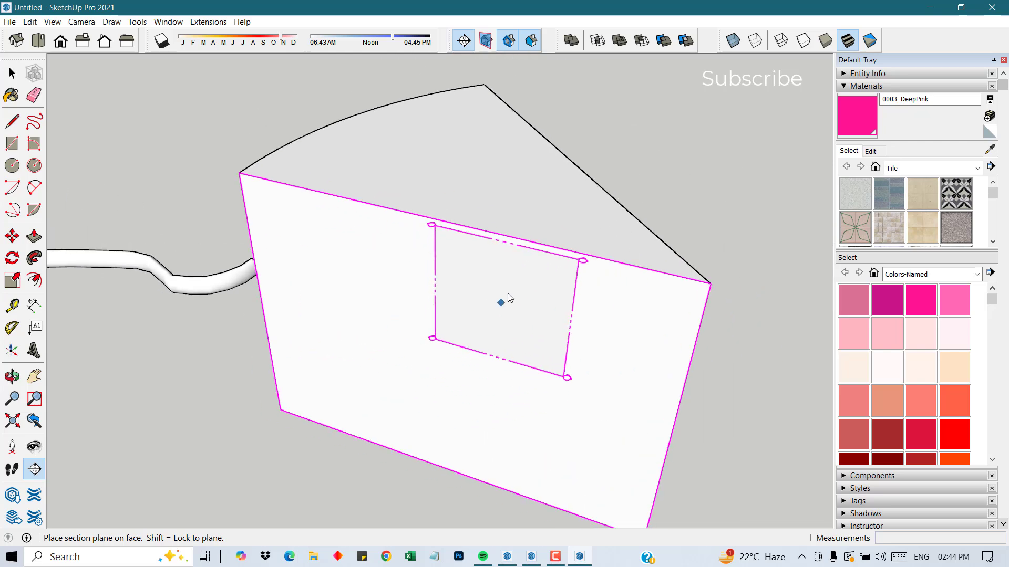
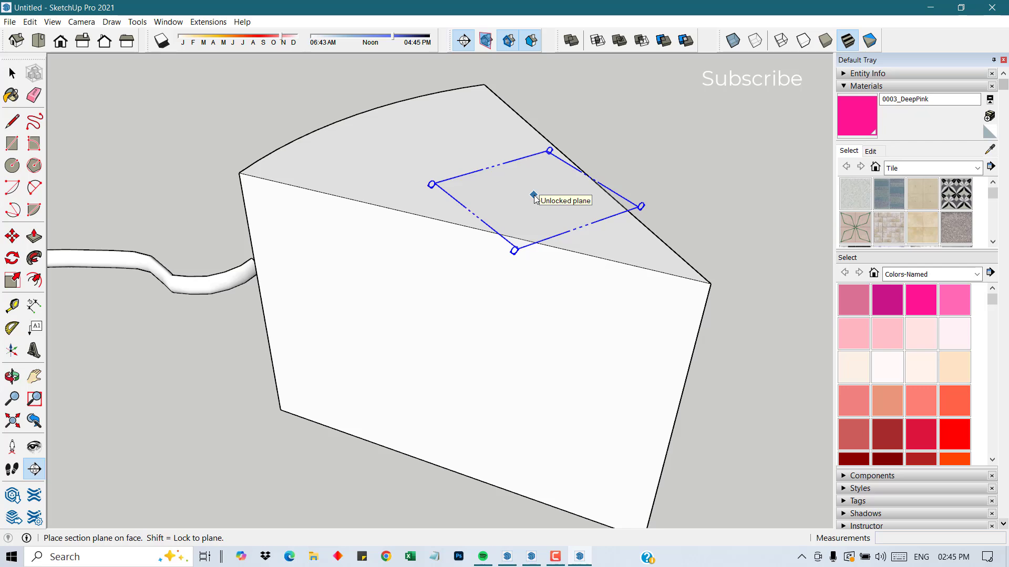
click(534, 196)
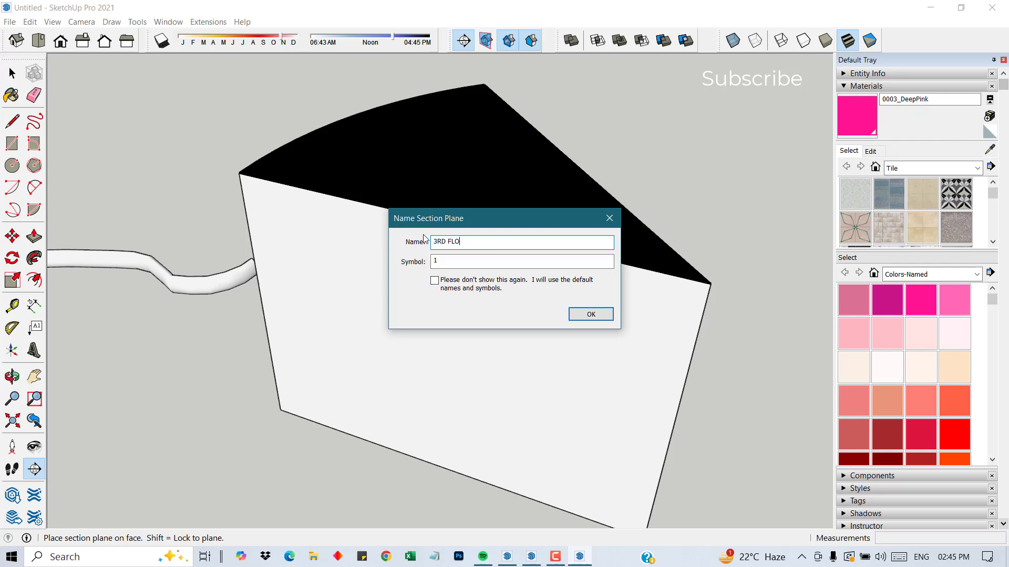
text(3RD FLOOR)
key(Return)
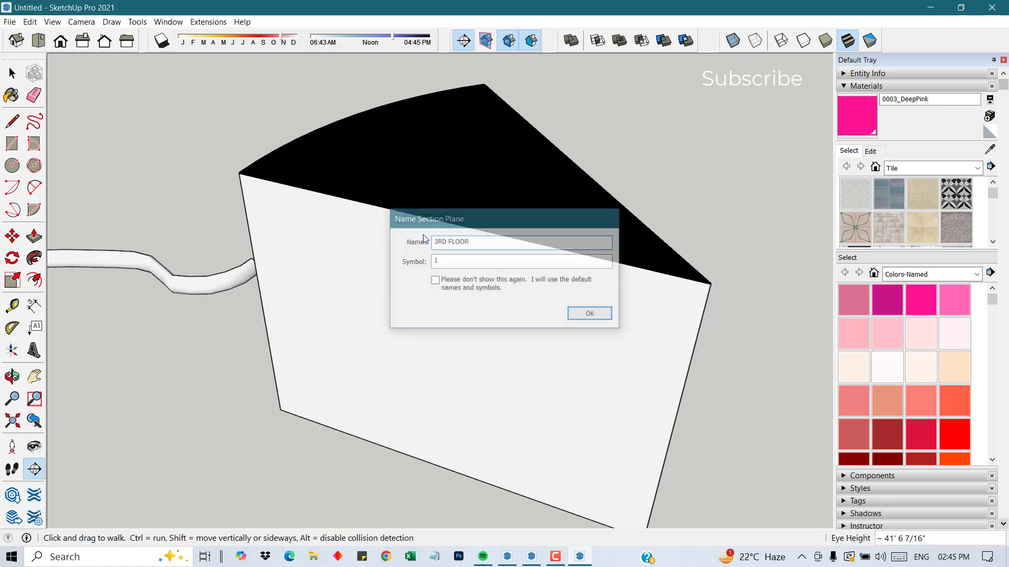
Examine the section cut across the wedge and the stacked white boxes from farther away, ending with the Select tool.
scroll(346, 316, down, 12)
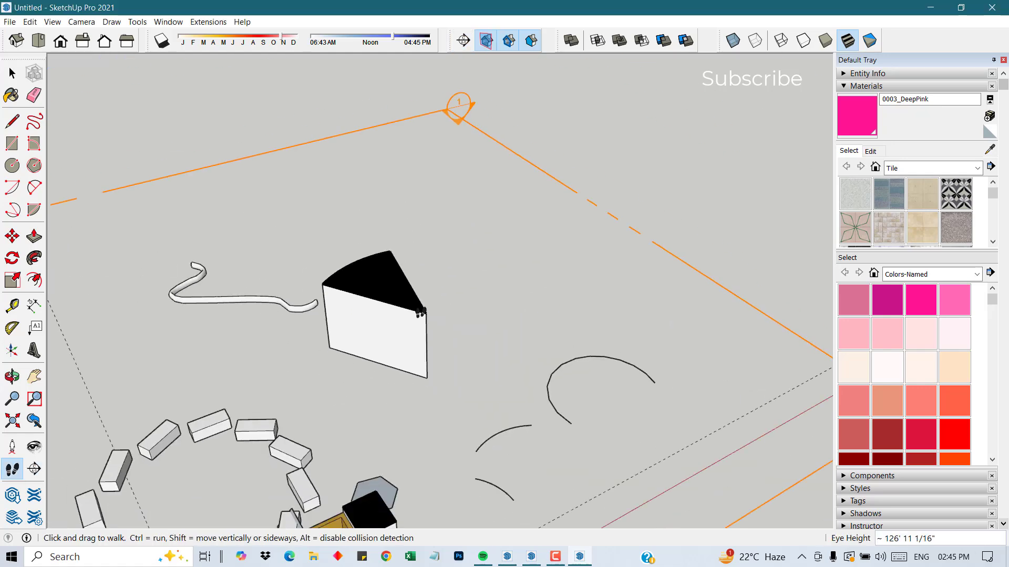
drag(500, 313, 517, 291)
scroll(516, 290, up, 5)
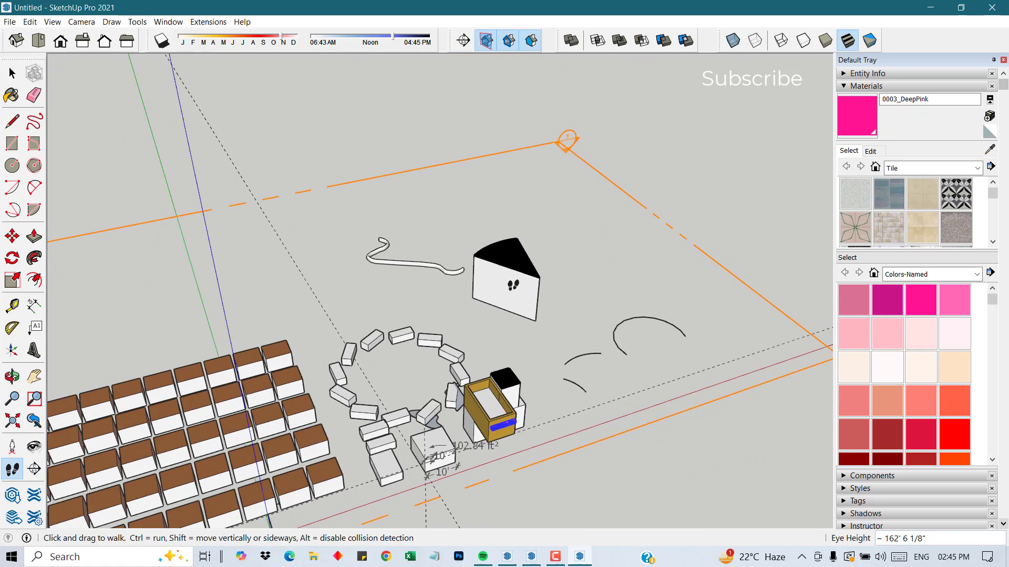
click(12, 72)
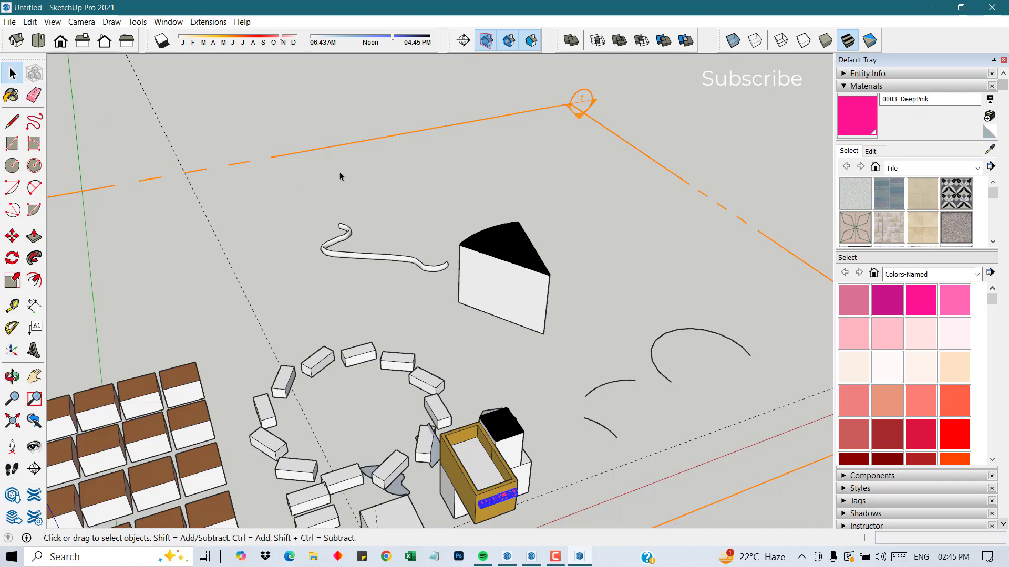
Move the section plane vertically down so it cuts lower through the wedge and the open-topped box.
scroll(581, 311, down, 3)
click(667, 271)
scroll(630, 270, up, 1)
middle_drag(631, 270, 226, 231)
click(13, 237)
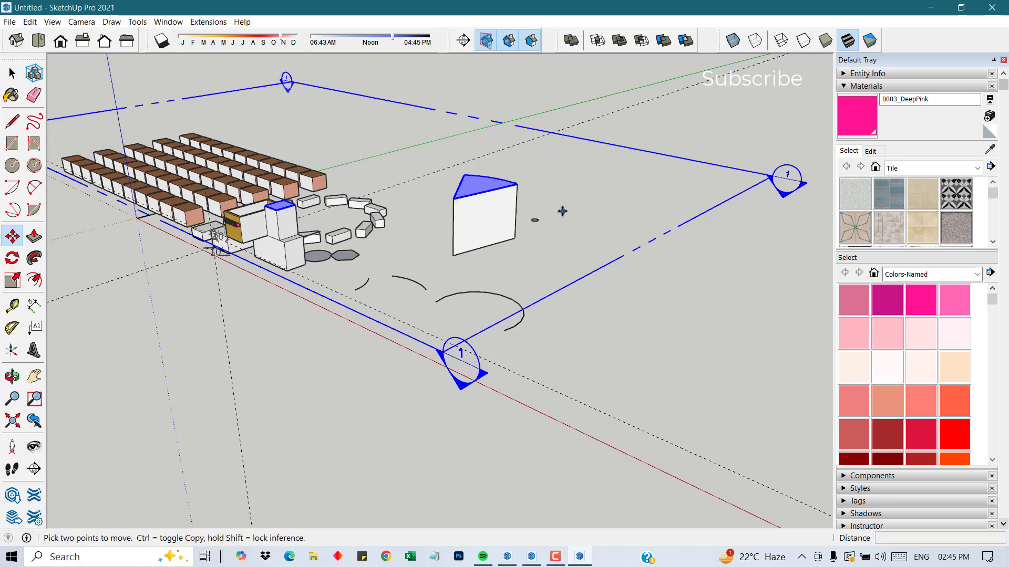
click(563, 210)
scroll(570, 218, up, 5)
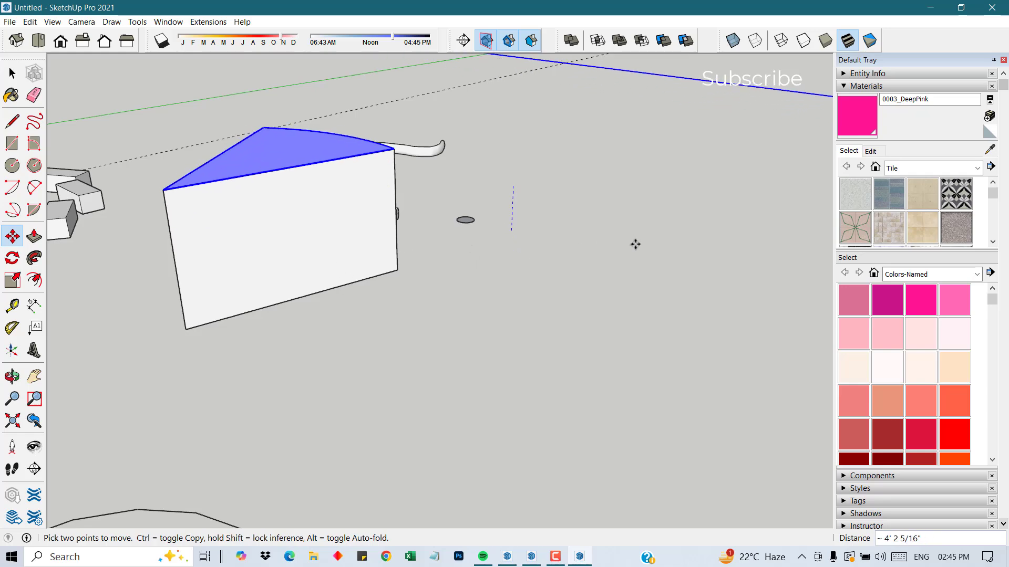
Examine the highlighted cut face on the wedge from several angles, ending with the Select tool.
scroll(344, 203, down, 4)
middle_drag(352, 207, 468, 336)
scroll(328, 281, up, 6)
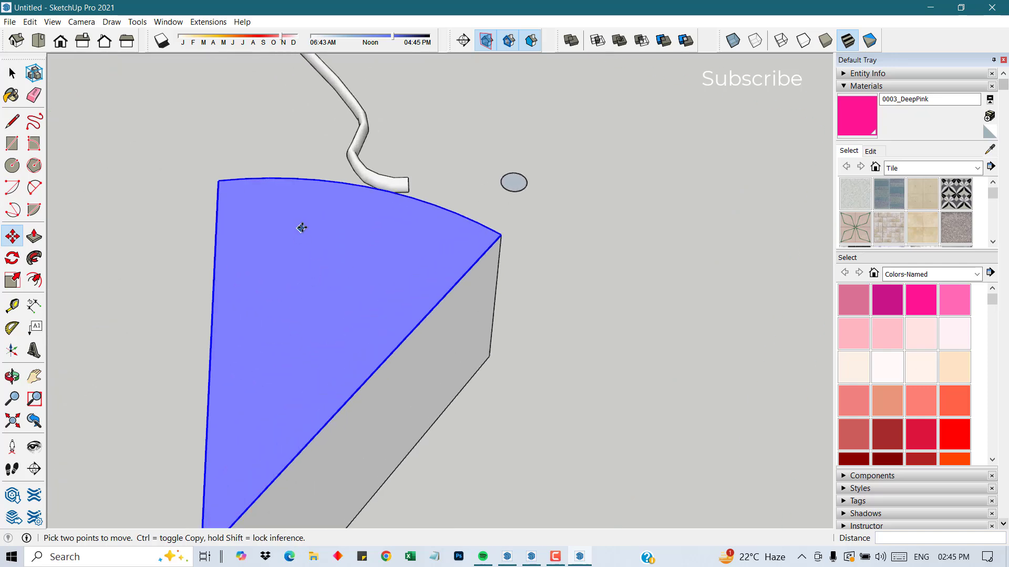
scroll(302, 225, down, 3)
scroll(278, 334, up, 2)
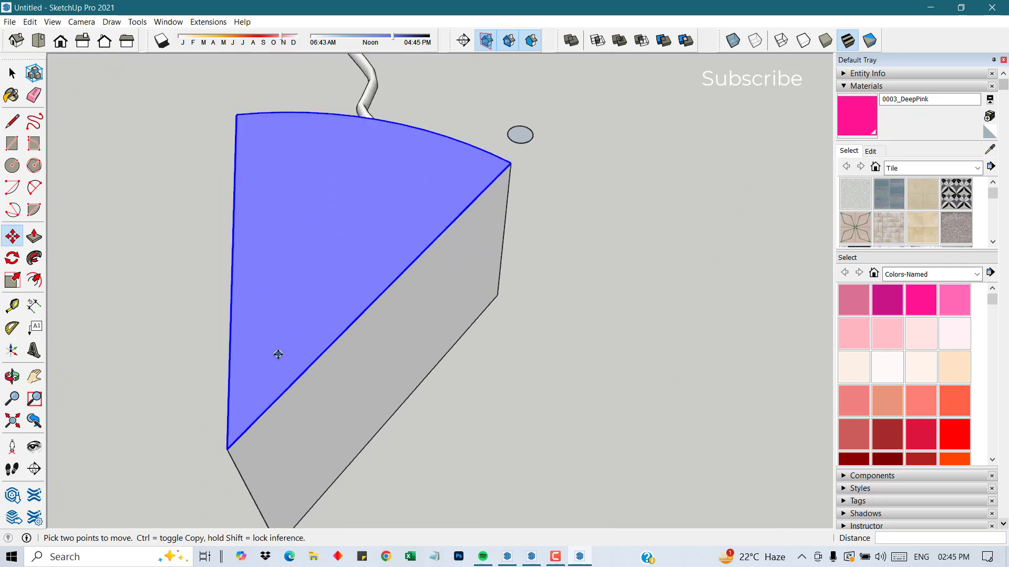
scroll(404, 295, down, 1)
middle_drag(401, 293, 570, 295)
scroll(486, 247, up, 1)
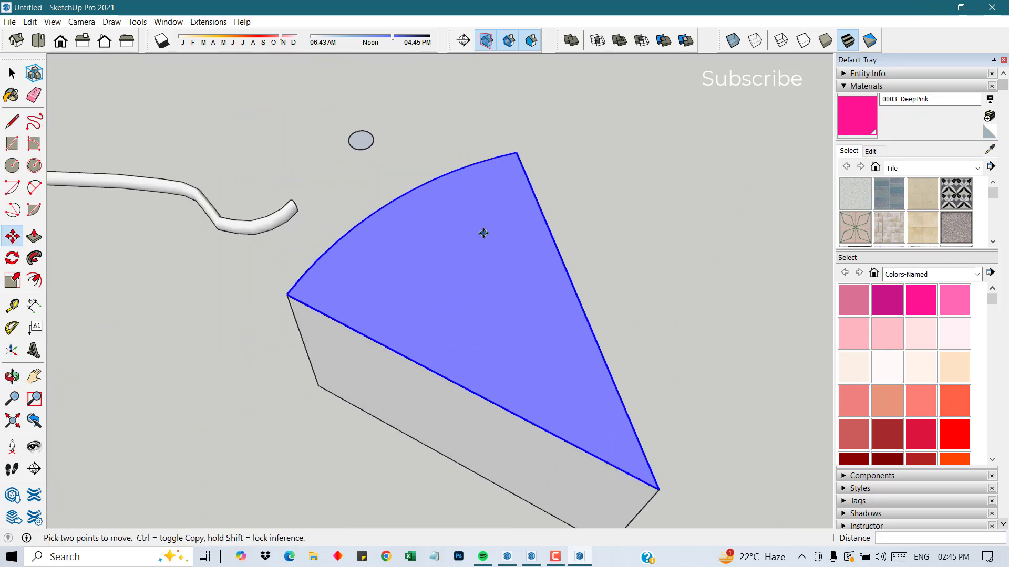
key(space)
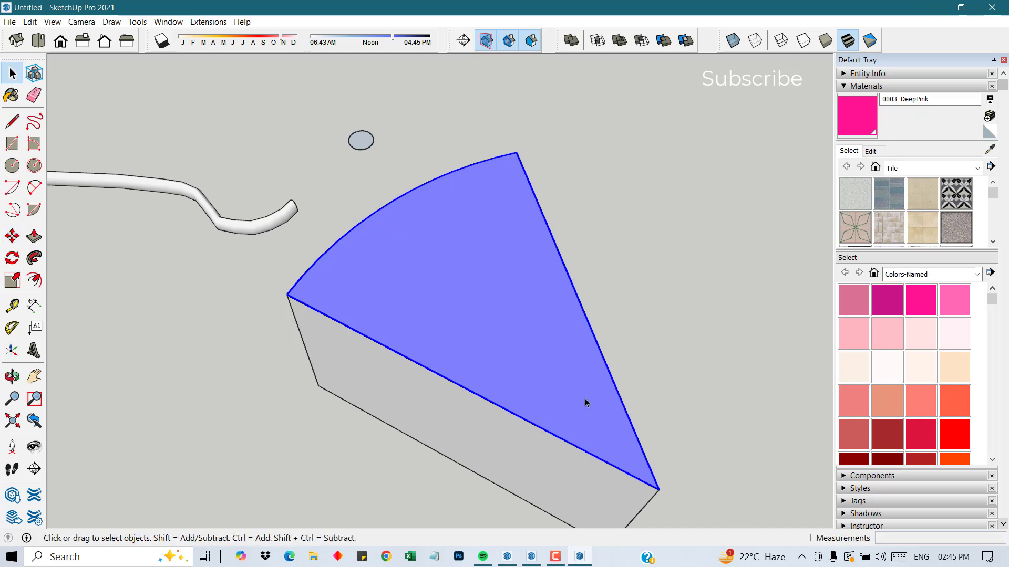
scroll(474, 260, down, 2)
middle_drag(483, 326, 501, 310)
scroll(417, 215, up, 5)
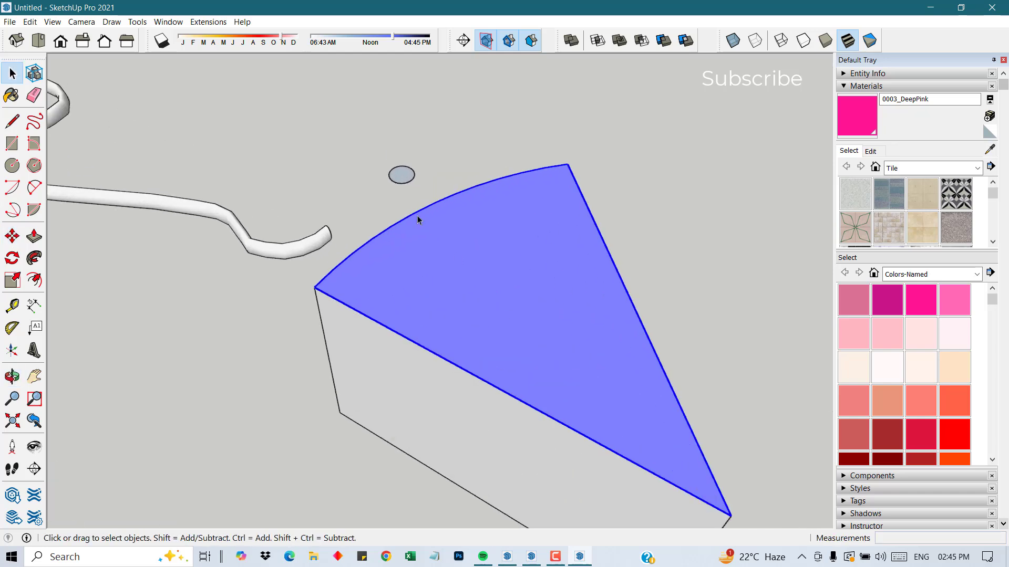
middle_drag(462, 284, 442, 268)
scroll(322, 147, up, 2)
scroll(297, 176, down, 2)
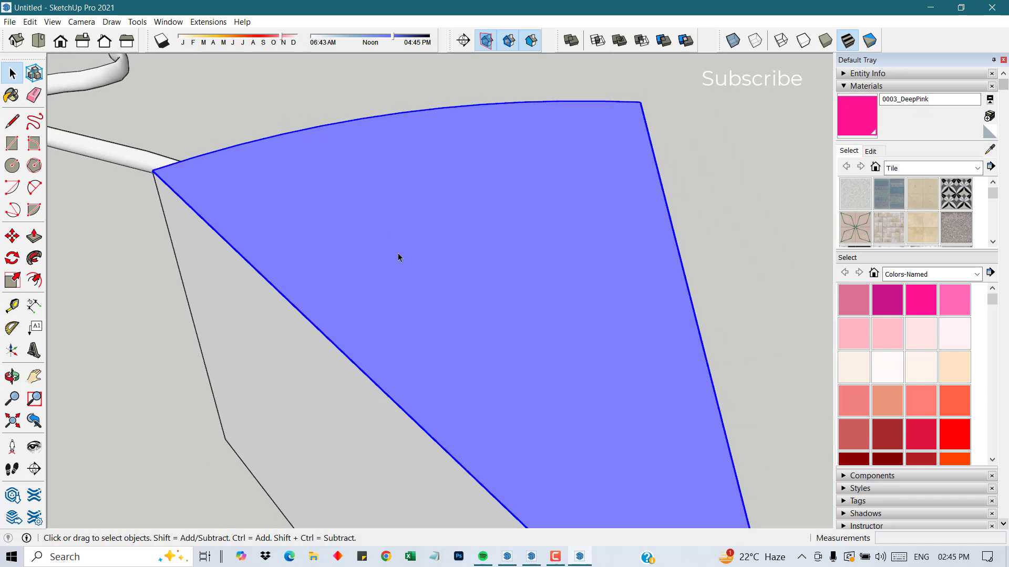
middle_drag(468, 310, 436, 359)
scroll(446, 292, down, 2)
middle_drag(446, 293, 473, 253)
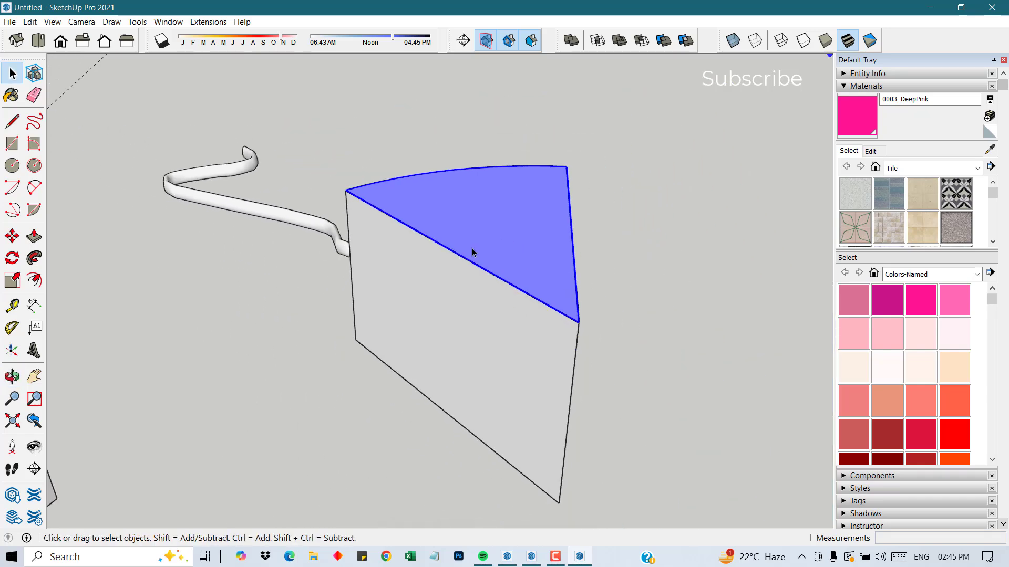
Deselect the section plane with the whole model in view.
scroll(474, 250, down, 5)
scroll(474, 251, down, 3)
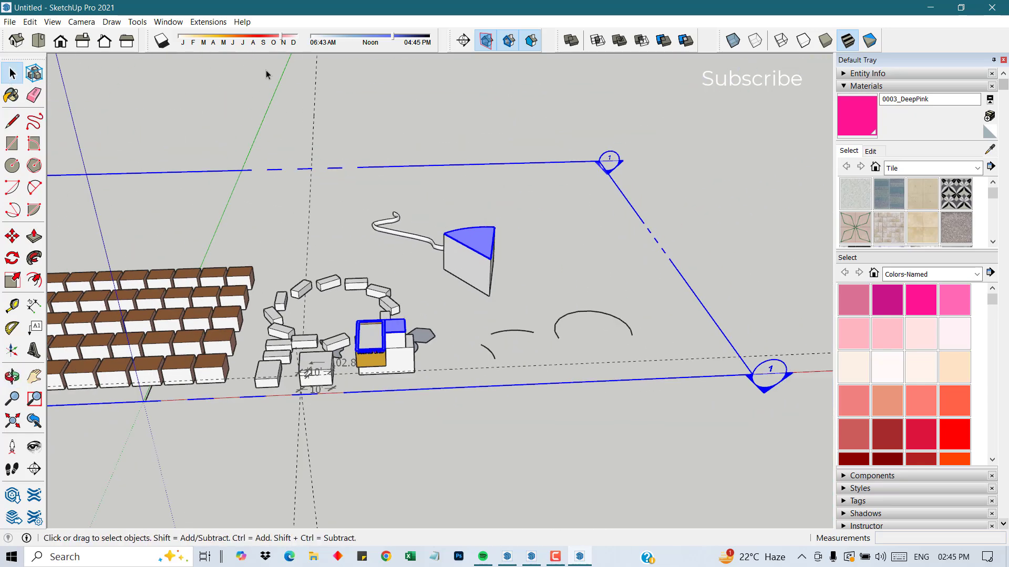
click(403, 183)
scroll(403, 184, down, 1)
scroll(403, 184, down, 2)
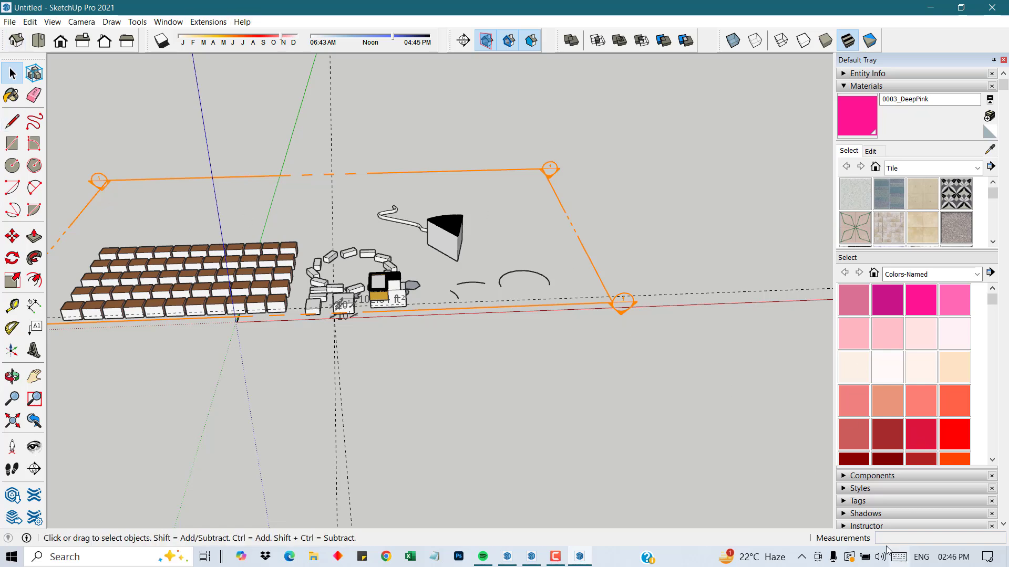
Examine the rows of brown-topped blocks, the block circle and the sectioned wedge from all sides of the model.
scroll(158, 310, up, 8)
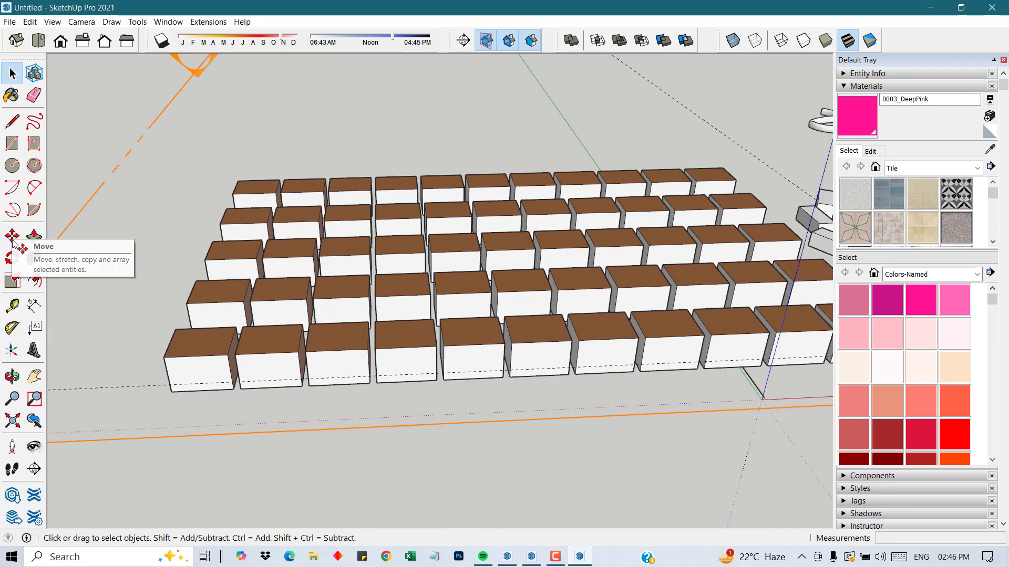
scroll(412, 274, down, 5)
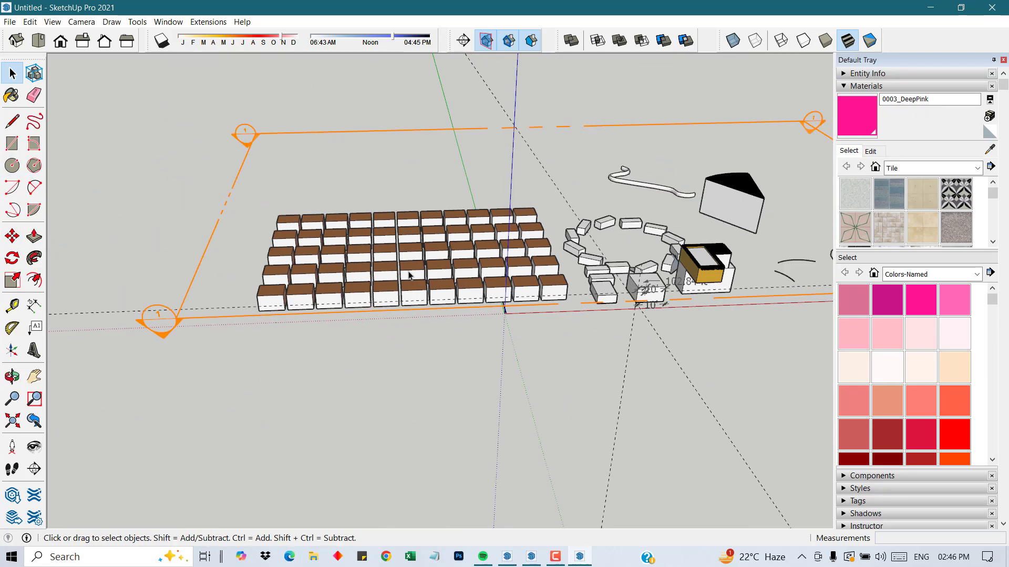
middle_drag(584, 314, 274, 350)
scroll(273, 350, down, 2)
scroll(323, 335, up, 3)
middle_drag(521, 383, 355, 351)
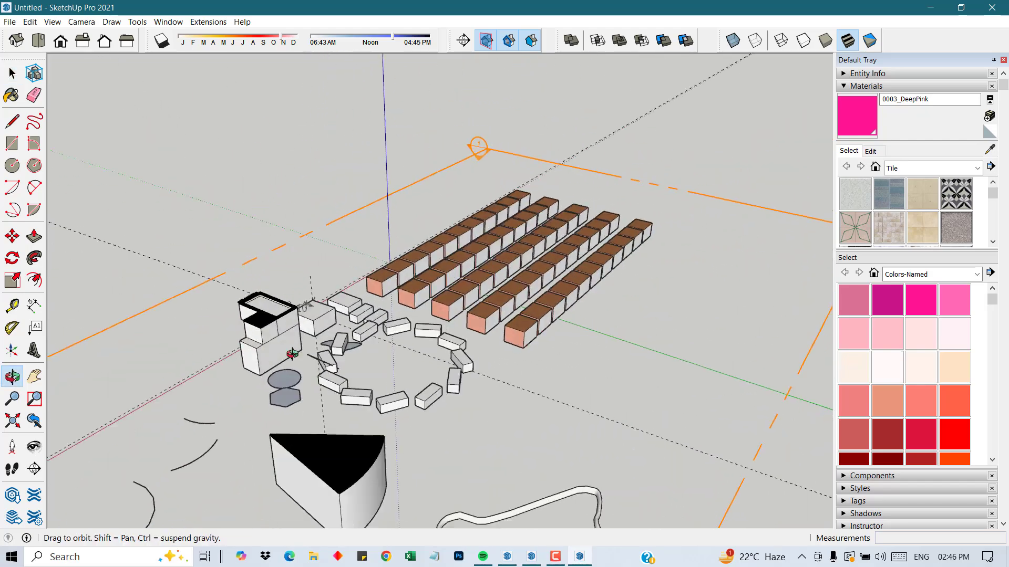
scroll(354, 353, up, 6)
scroll(355, 372, down, 5)
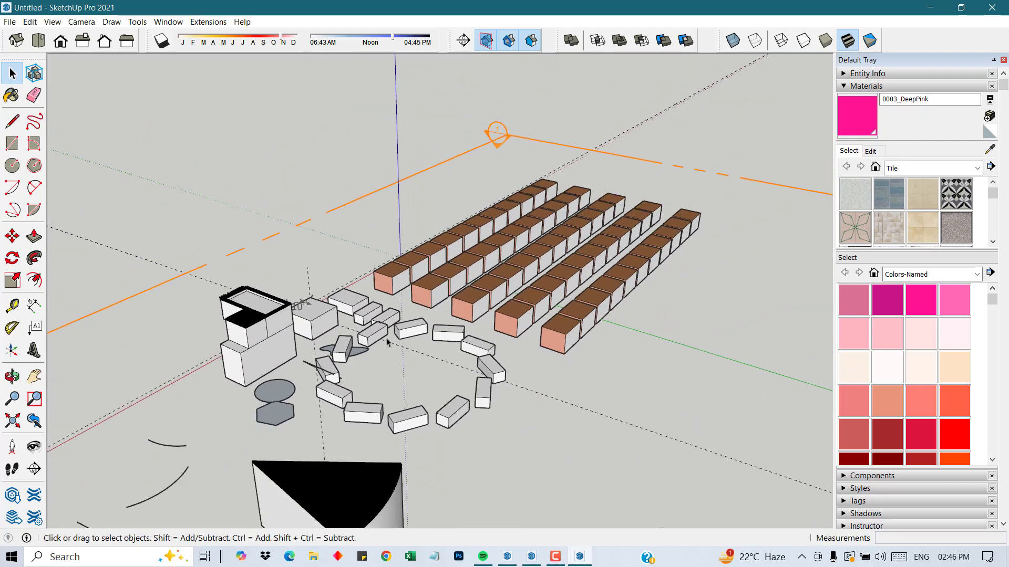
middle_drag(457, 363, 343, 366)
middle_drag(568, 326, 333, 327)
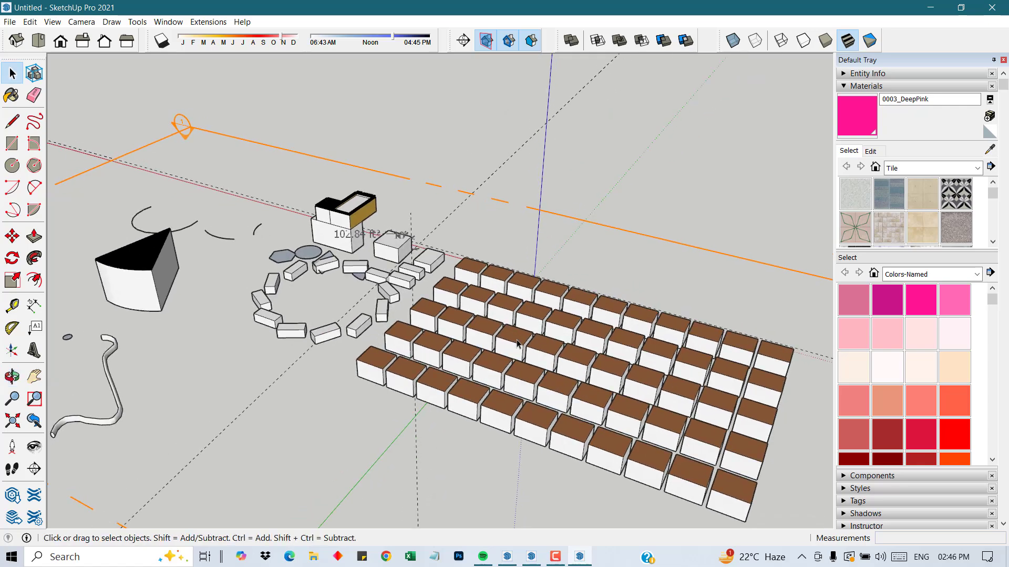
scroll(583, 361, down, 1)
middle_drag(576, 361, 410, 362)
scroll(462, 277, down, 2)
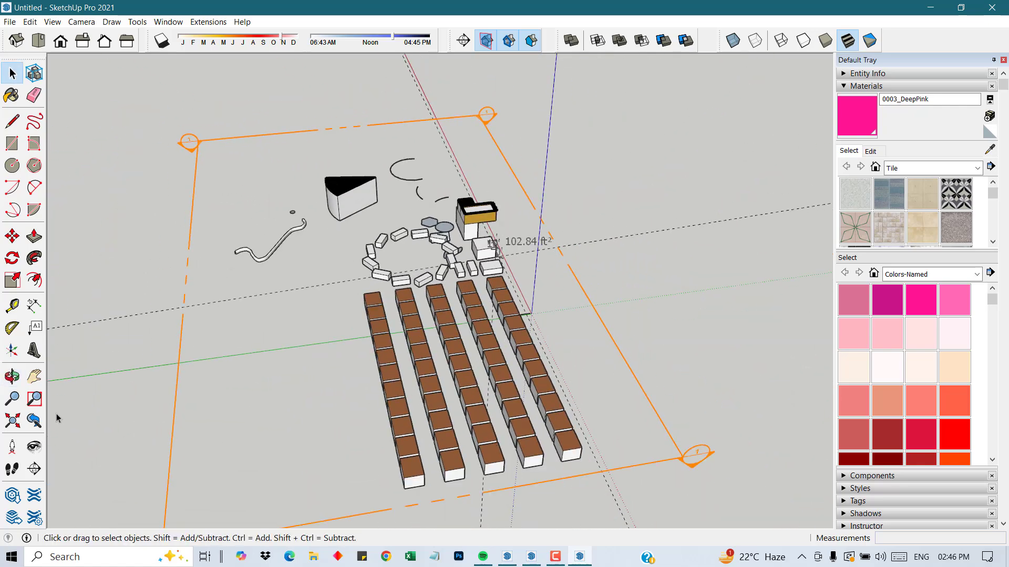
middle_drag(567, 263, 420, 229)
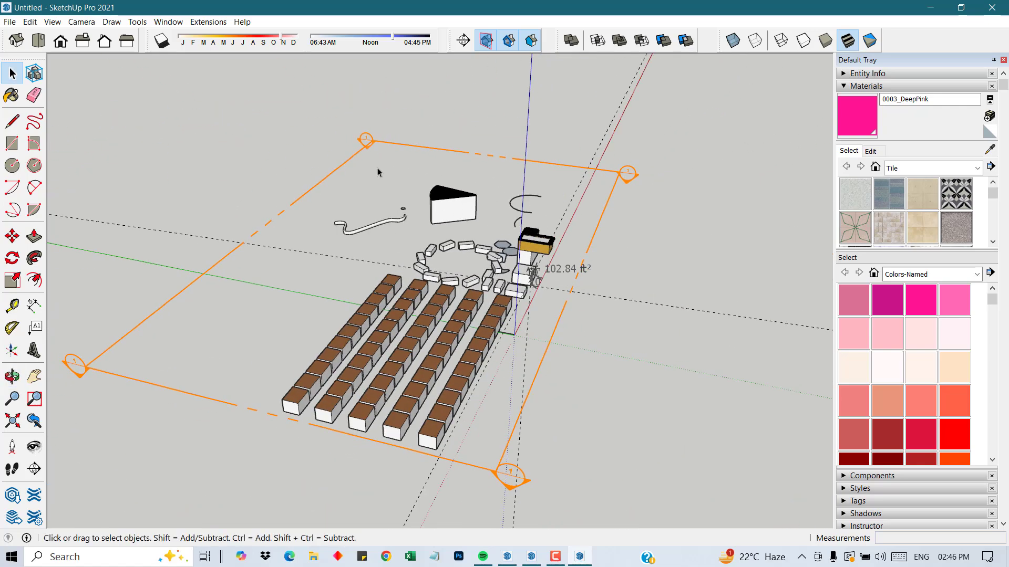
scroll(473, 211, down, 2)
scroll(403, 311, up, 4)
middle_drag(404, 311, 604, 342)
scroll(382, 328, down, 3)
middle_drag(382, 328, 621, 343)
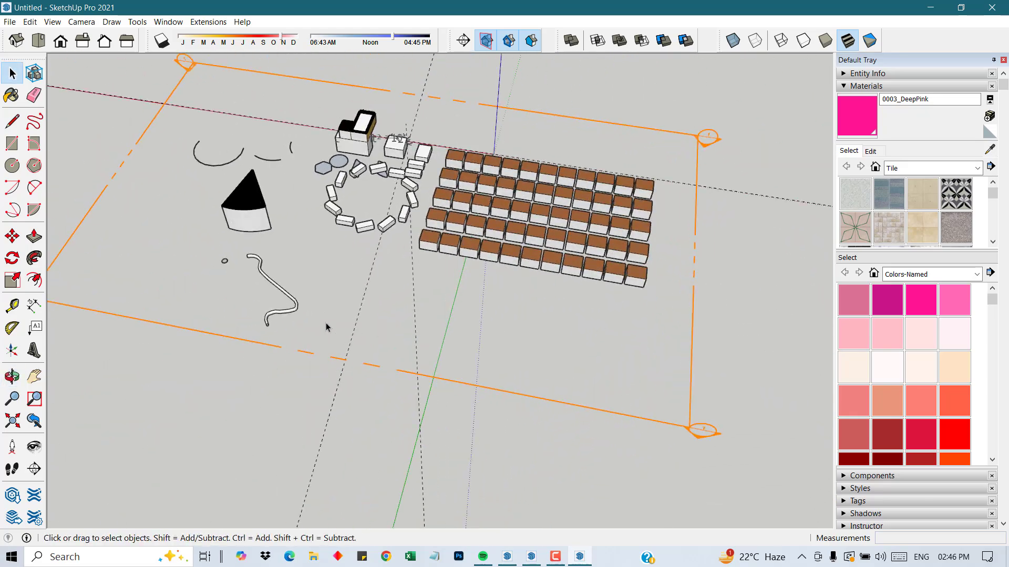
scroll(328, 320, up, 1)
scroll(393, 326, down, 2)
middle_drag(393, 326, 484, 267)
scroll(462, 260, up, 3)
middle_drag(399, 275, 660, 210)
scroll(403, 276, up, 3)
scroll(777, 360, down, 3)
scroll(462, 357, up, 3)
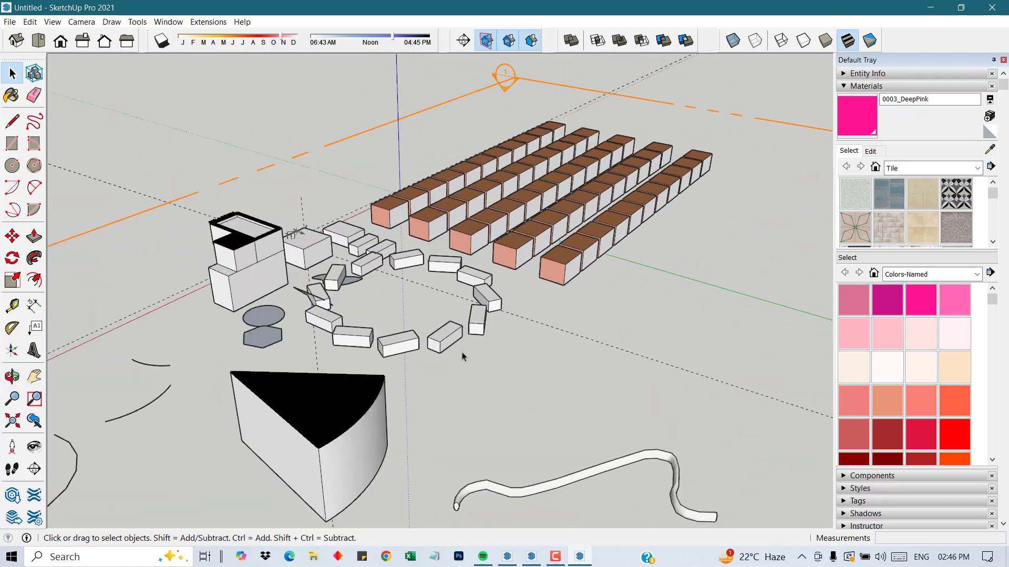
scroll(463, 357, down, 1)
scroll(493, 343, down, 1)
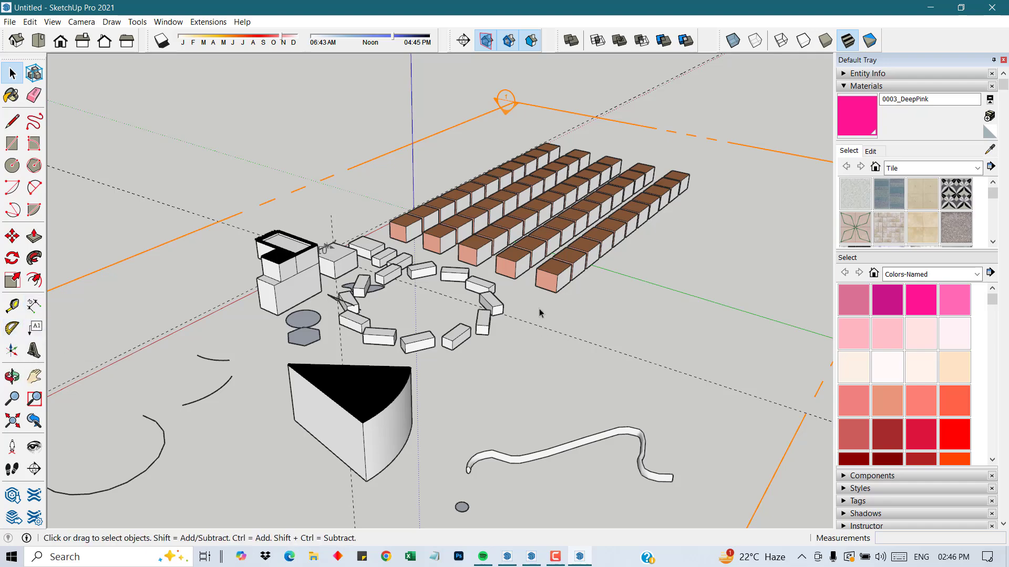
scroll(538, 308, down, 2)
scroll(635, 303, up, 3)
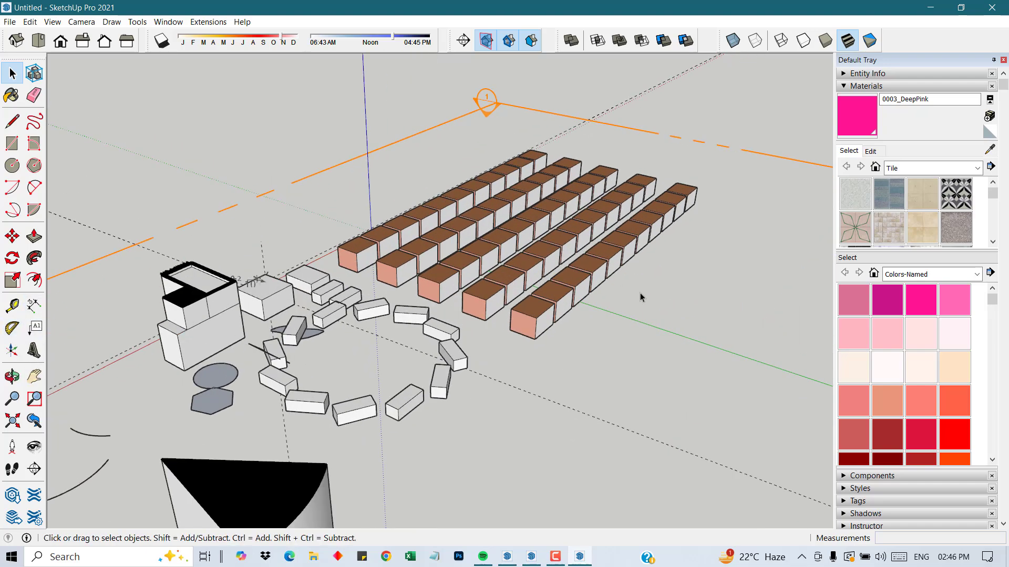
scroll(642, 297, down, 2)
middle_drag(643, 297, 444, 271)
scroll(442, 276, down, 3)
middle_drag(617, 329, 307, 325)
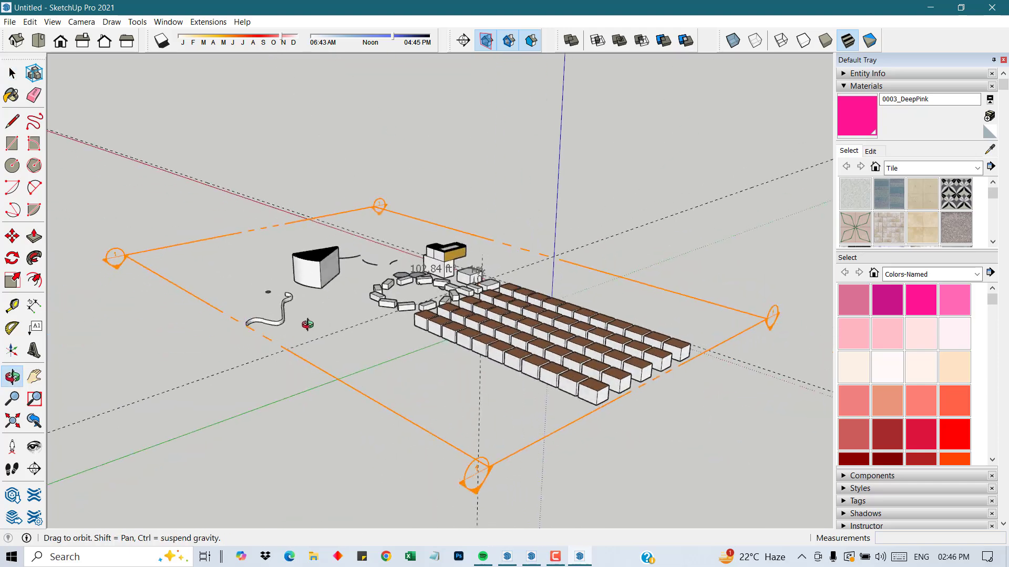
scroll(590, 378, up, 5)
scroll(435, 294, down, 2)
scroll(539, 357, down, 1)
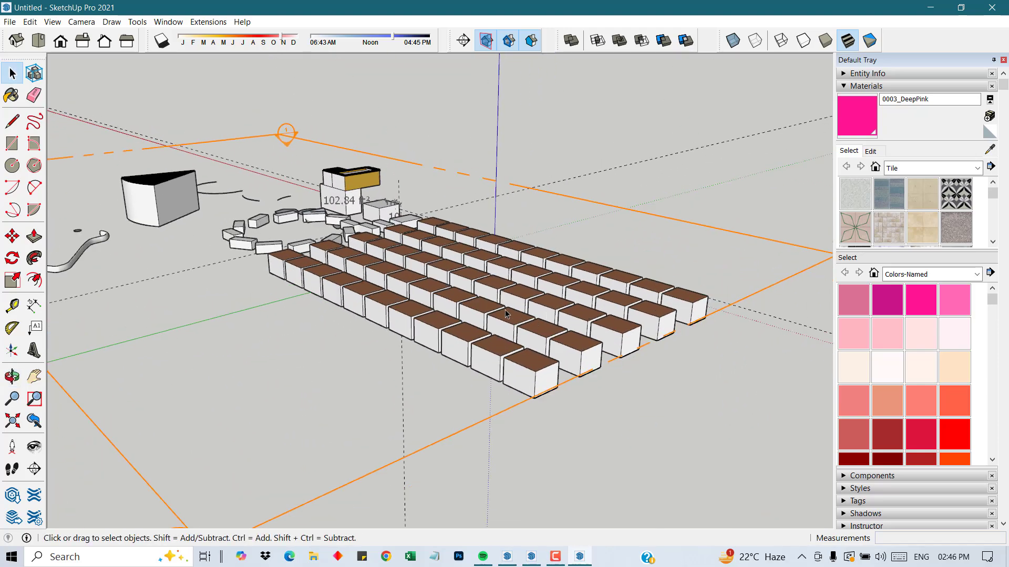
scroll(557, 337, up, 2)
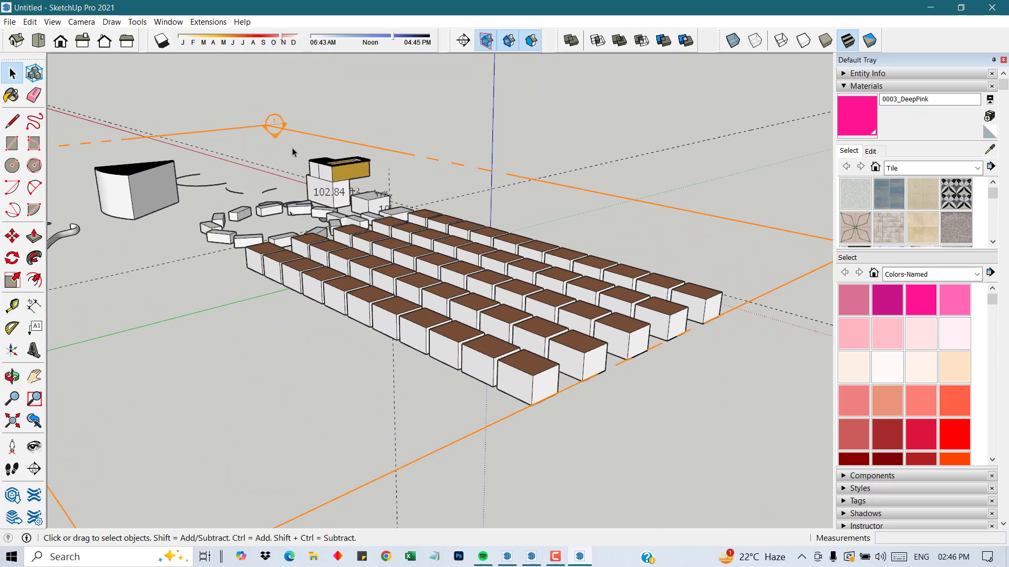
scroll(580, 330, up, 2)
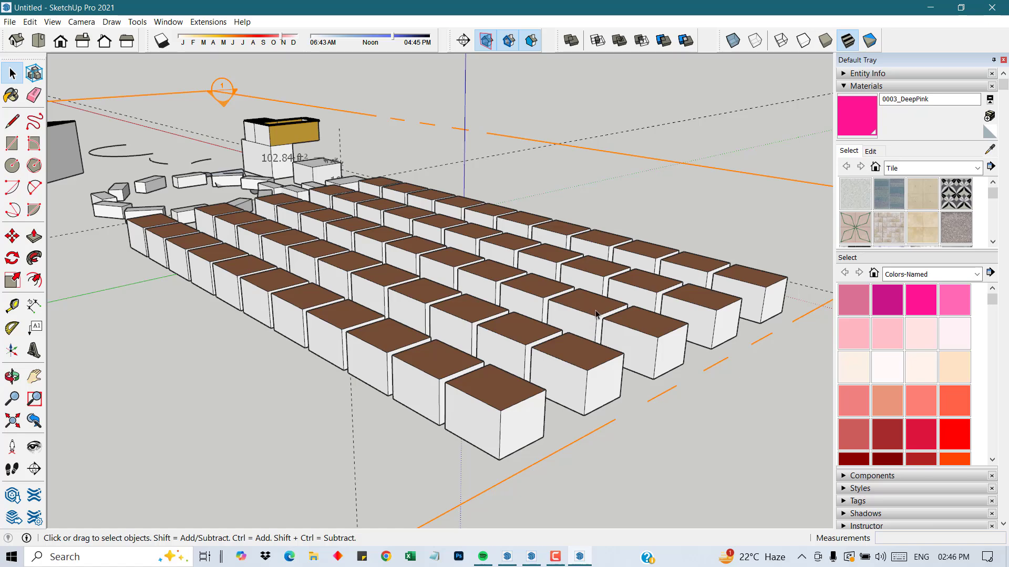
scroll(492, 256, down, 2)
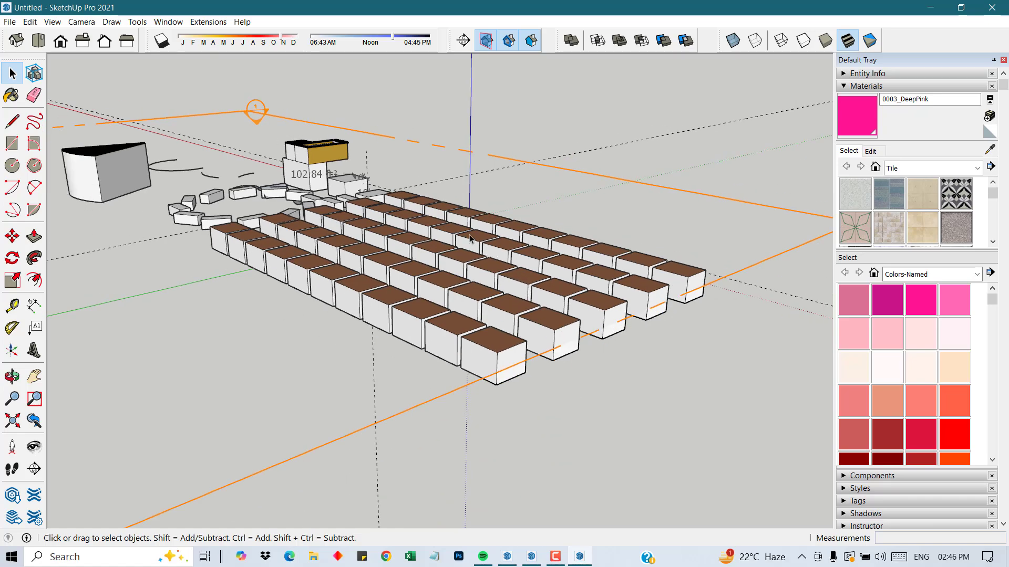
shift+middle_drag(470, 239, 589, 287)
scroll(494, 301, down, 5)
middle_drag(473, 347, 254, 326)
scroll(446, 284, up, 5)
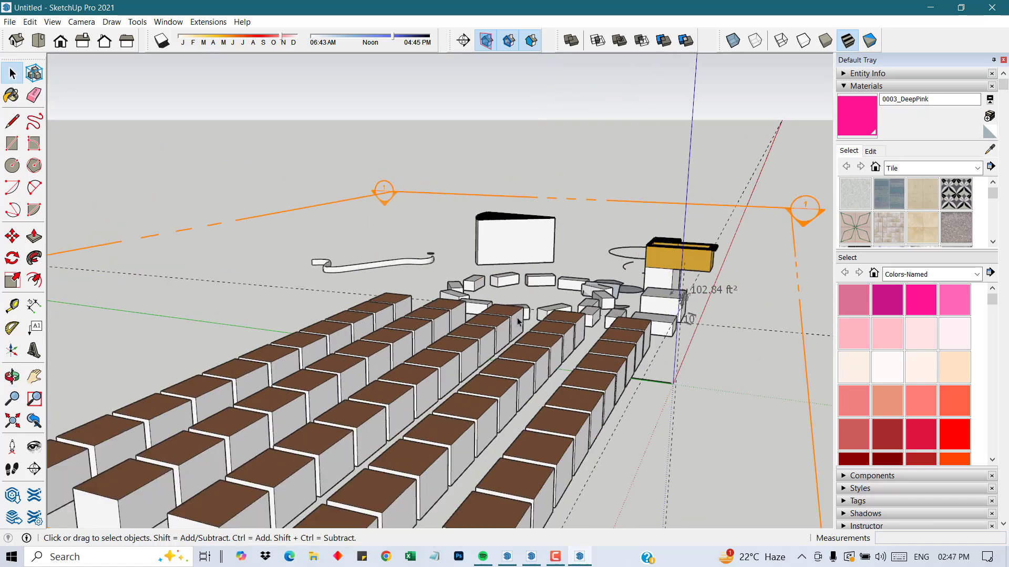
scroll(494, 315, down, 3)
scroll(488, 315, up, 5)
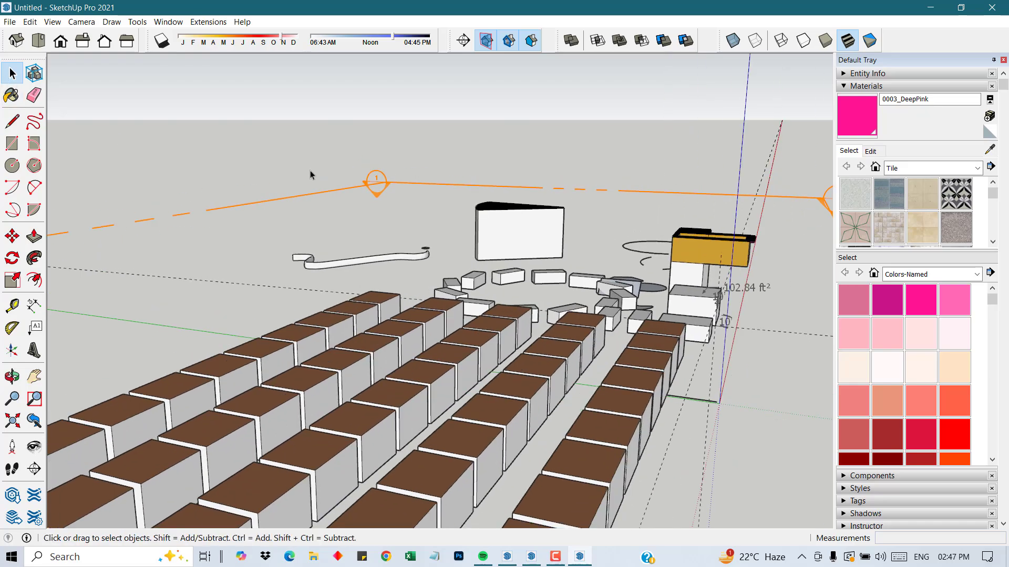
scroll(310, 175, down, 5)
mouse_move(310, 175)
middle_down()
mouse_move(425, 276)
mouse_move(484, 301)
mouse_move(562, 289)
middle_up()
scroll(484, 302, up, 4)
scroll(552, 286, down, 3)
middle_drag(401, 329, 503, 322)
scroll(502, 322, down, 2)
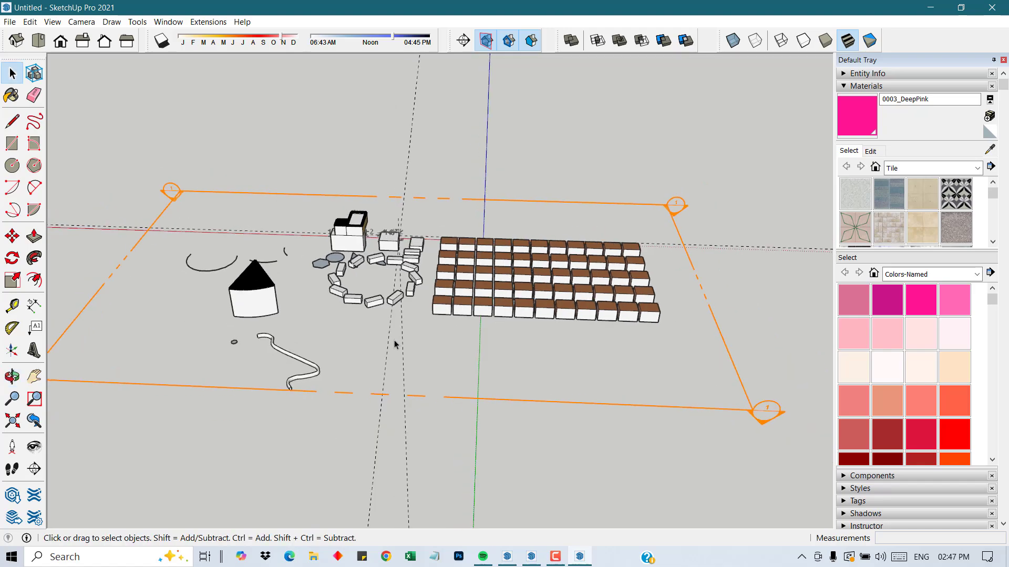
mouse_move(395, 344)
middle_down()
mouse_move(608, 310)
mouse_move(313, 357)
middle_up()
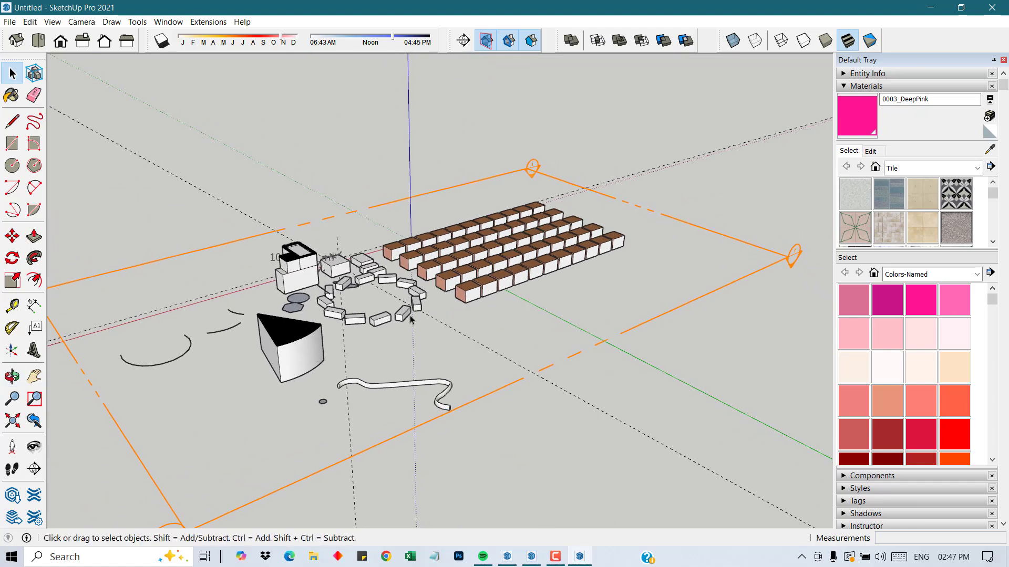
scroll(522, 258, up, 3)
scroll(547, 220, down, 3)
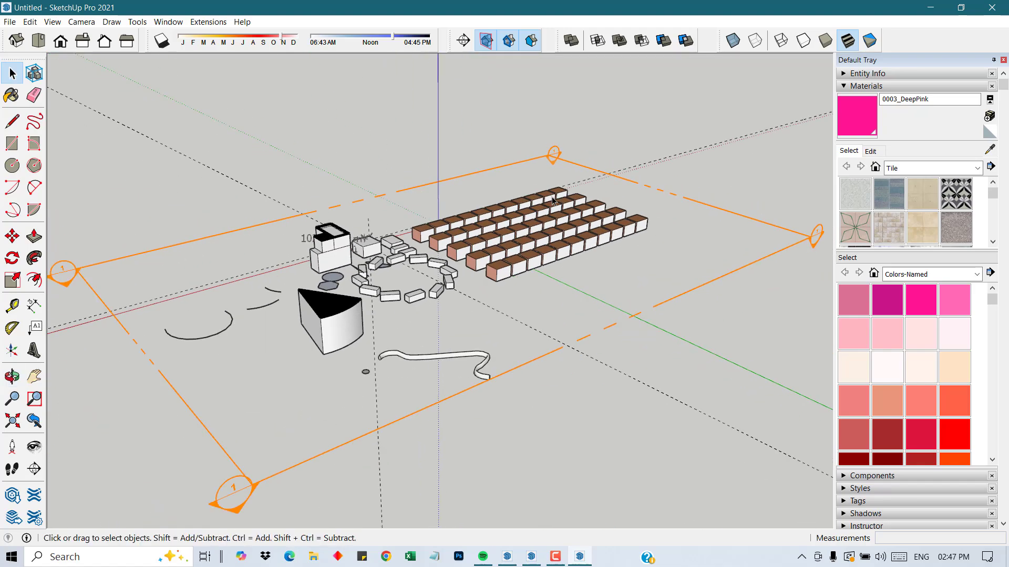
scroll(548, 231, up, 6)
scroll(559, 261, down, 1)
scroll(542, 274, up, 5)
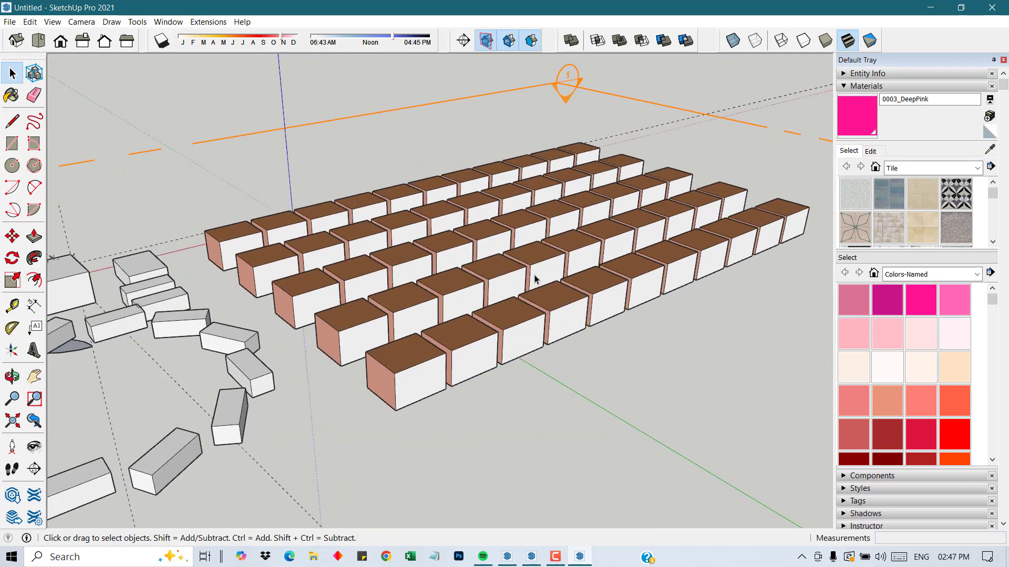
scroll(624, 318, down, 2)
mouse_move(614, 336)
middle_down()
mouse_move(396, 342)
mouse_move(355, 318)
middle_up()
scroll(489, 341, down, 3)
scroll(353, 367, up, 2)
middle_drag(354, 368, 421, 371)
scroll(414, 371, down, 1)
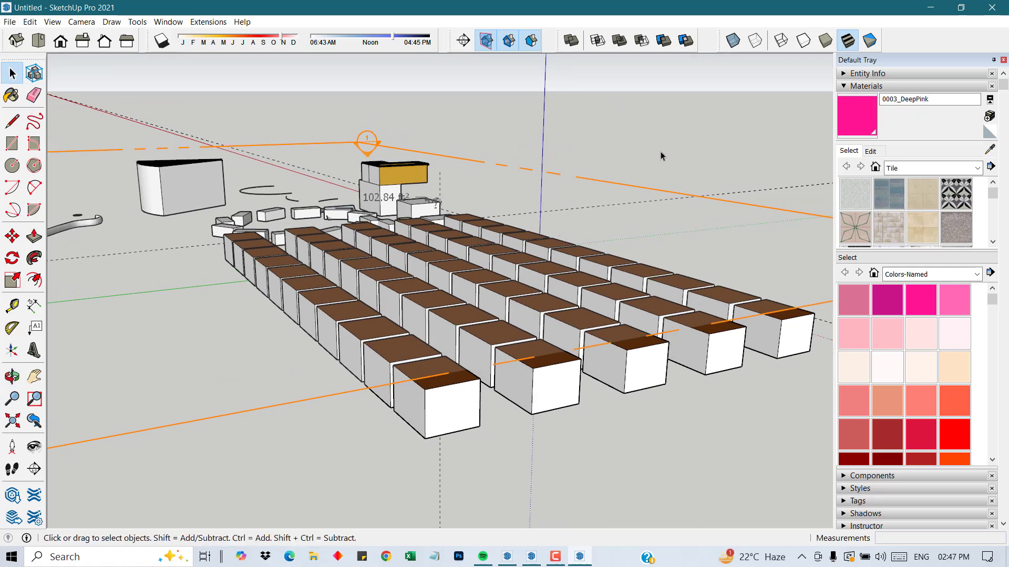
scroll(542, 304, down, 1)
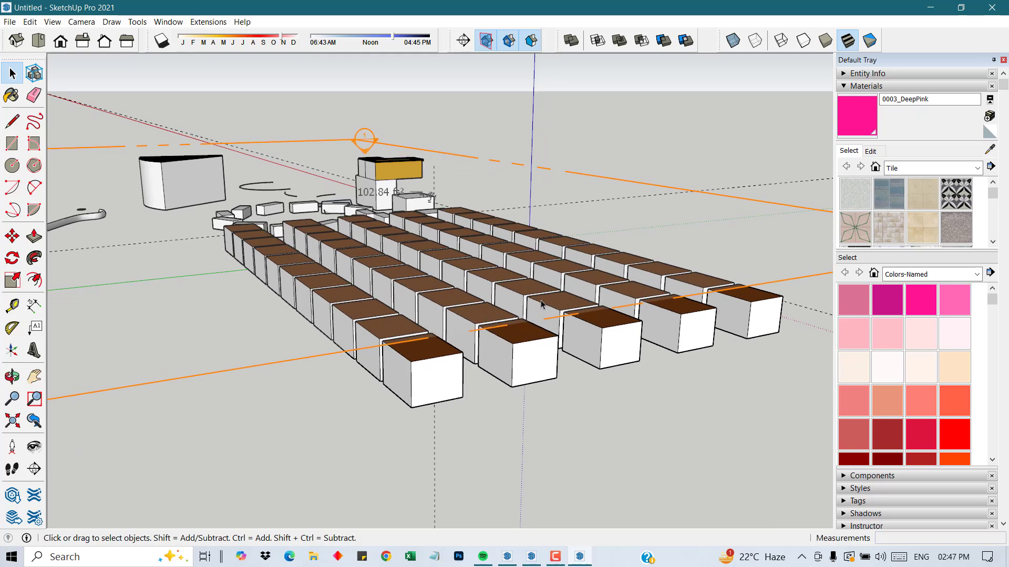
scroll(544, 324, down, 1)
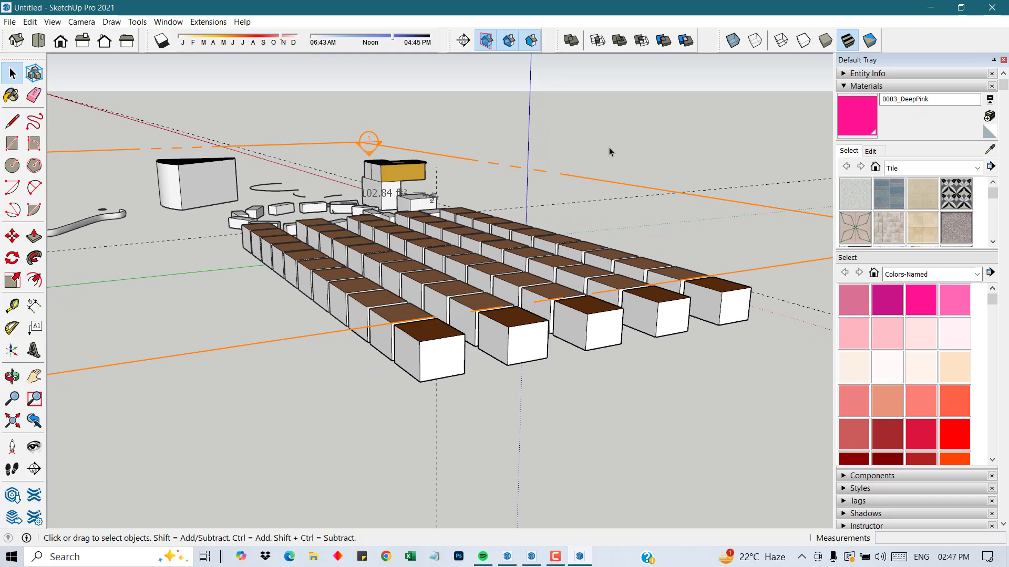
scroll(609, 151, down, 1)
middle_drag(610, 151, 333, 303)
scroll(614, 322, up, 5)
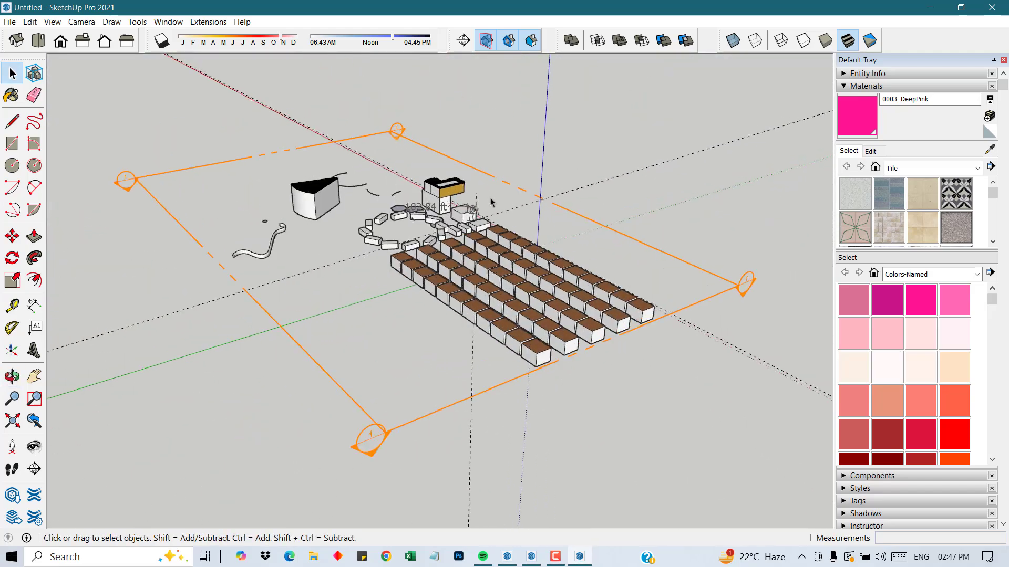
scroll(551, 316, up, 2)
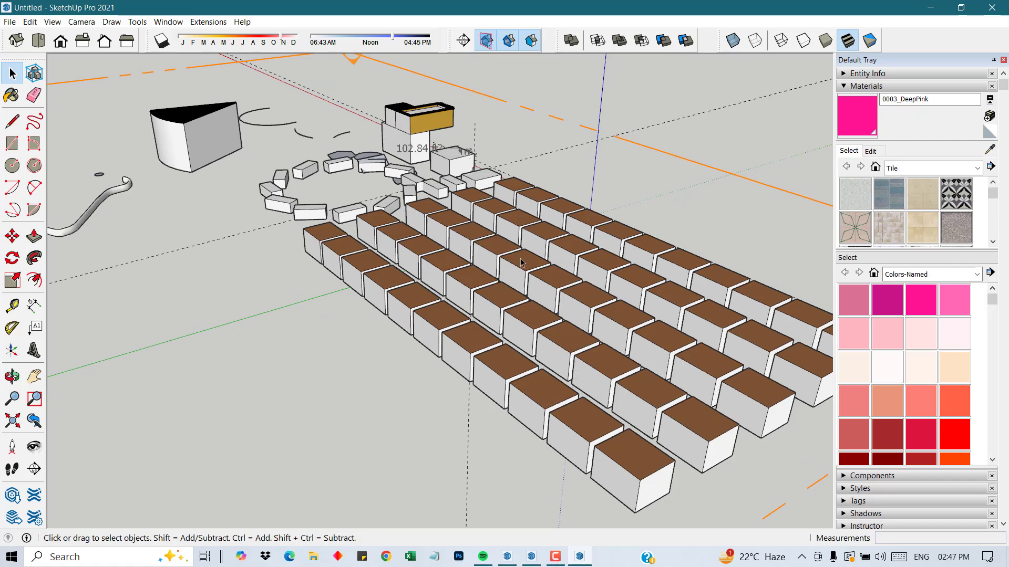
scroll(532, 274, down, 3)
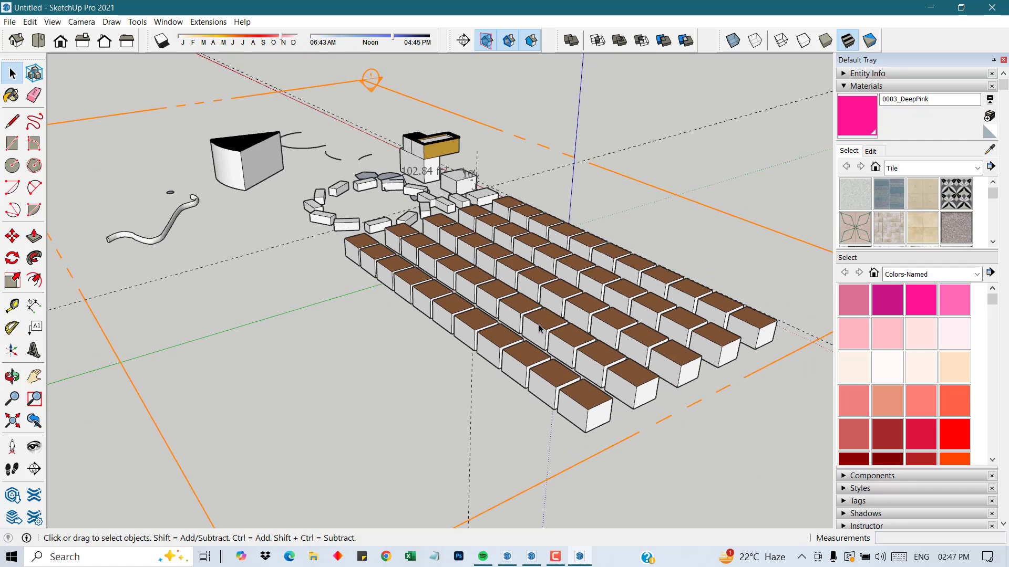